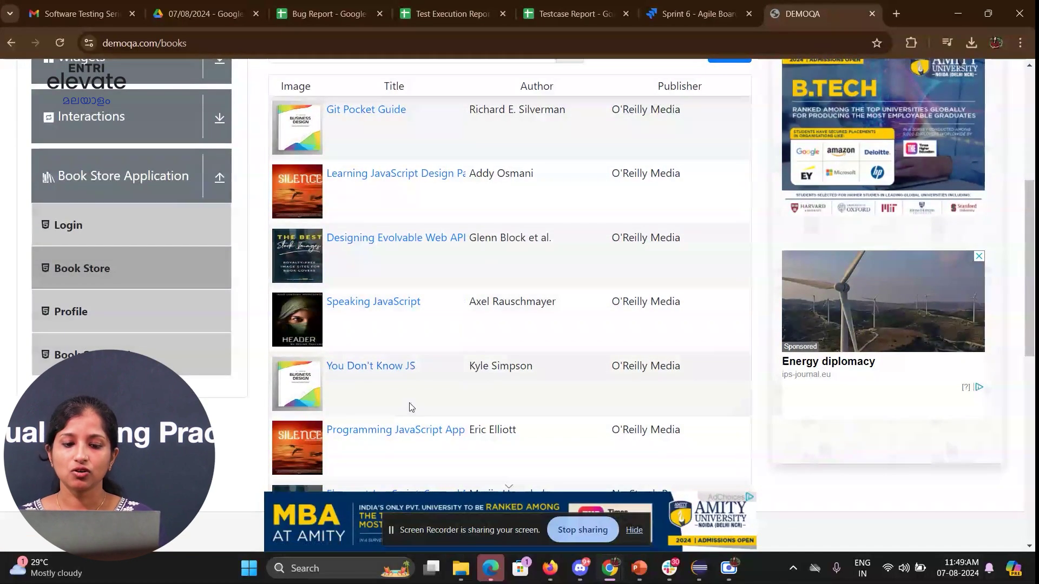
- Open the Book Store profile page from the DemoQA book list
scroll(589, 421, "down", 3)
scroll(590, 421, "up", 2)
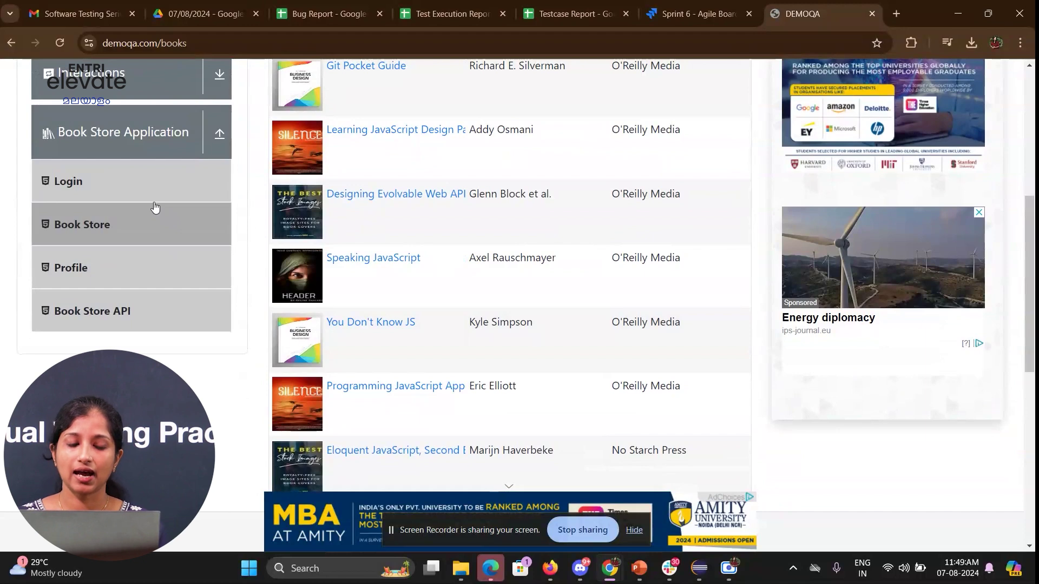
left_click(106, 272)
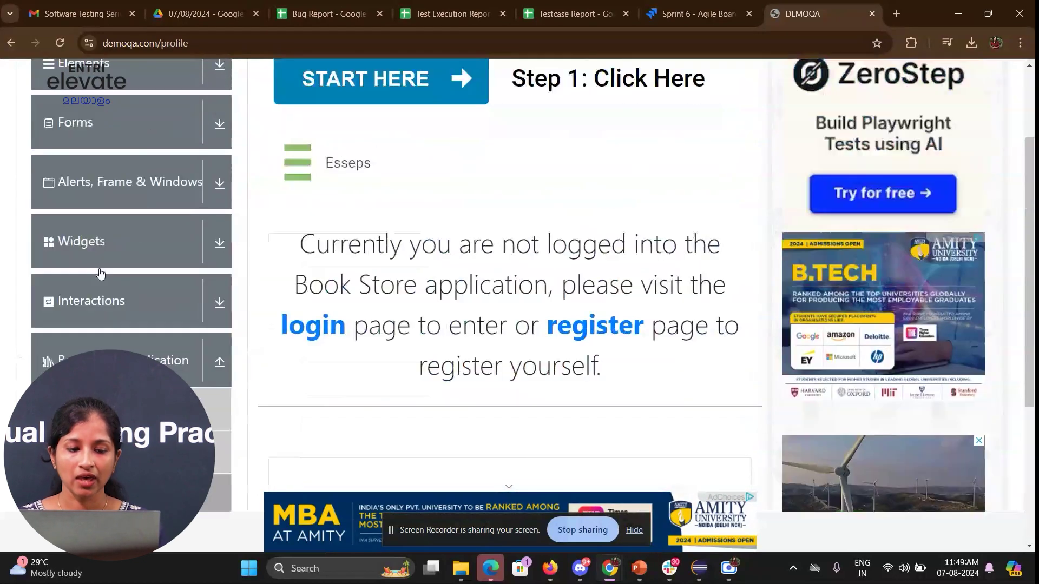
scroll(385, 271, "down", 5)
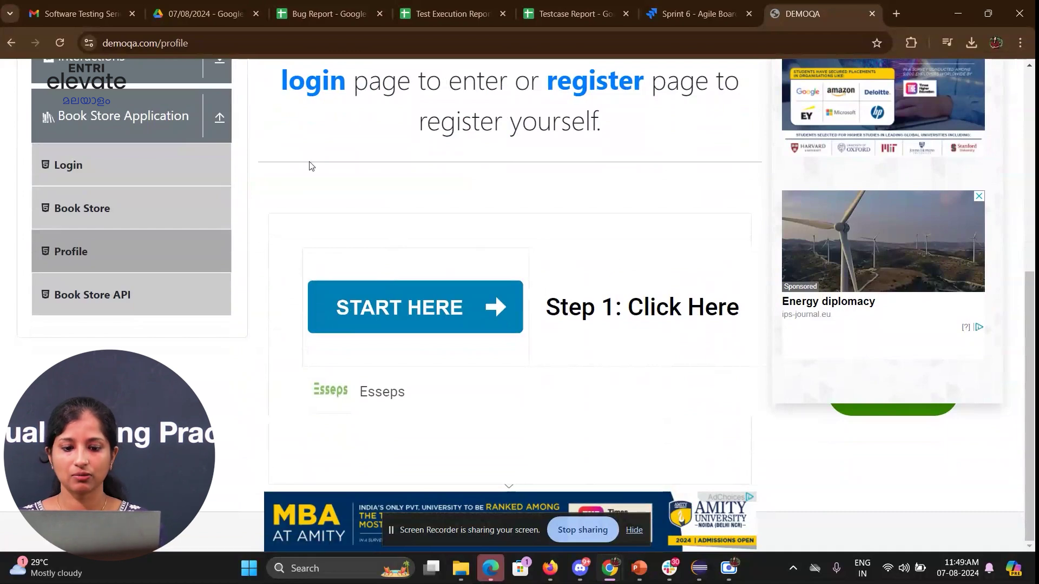
scroll(404, 209, "up", 3)
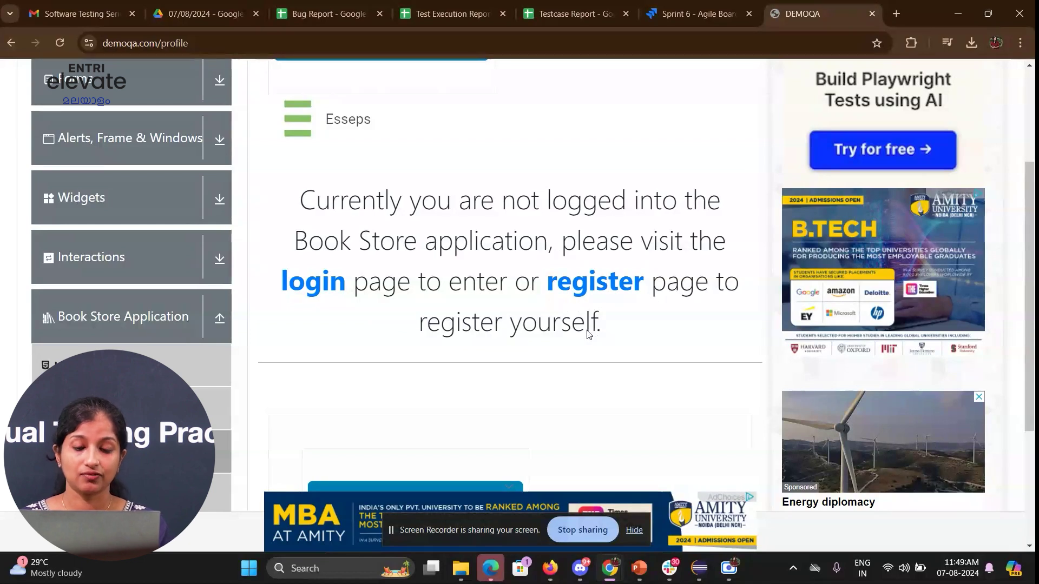
- Go via the login page to the new-user Register page, then bring up the Testcase Report spreadsheet
left_click(313, 281)
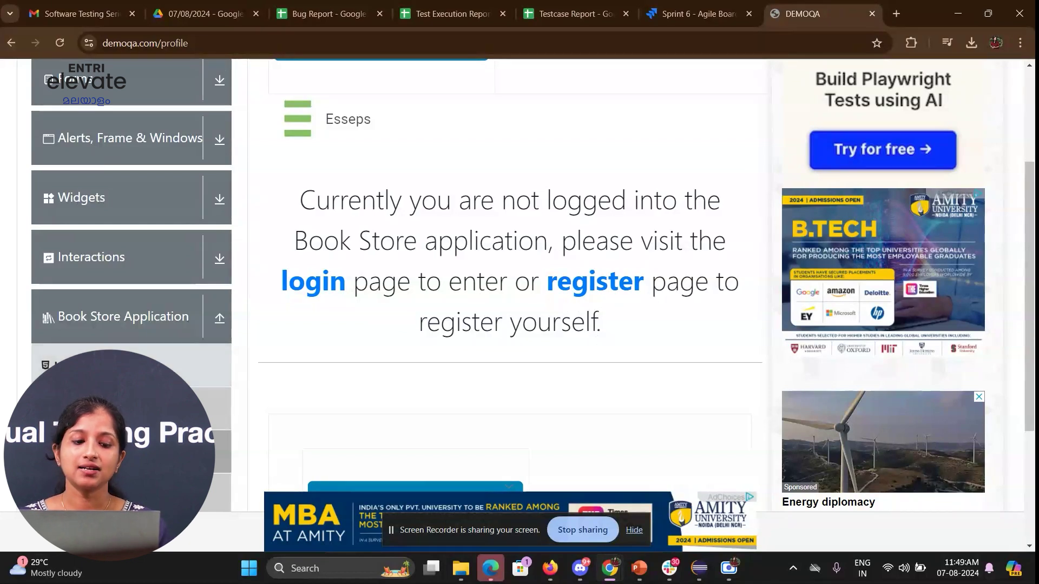
scroll(301, 333, "down", 5)
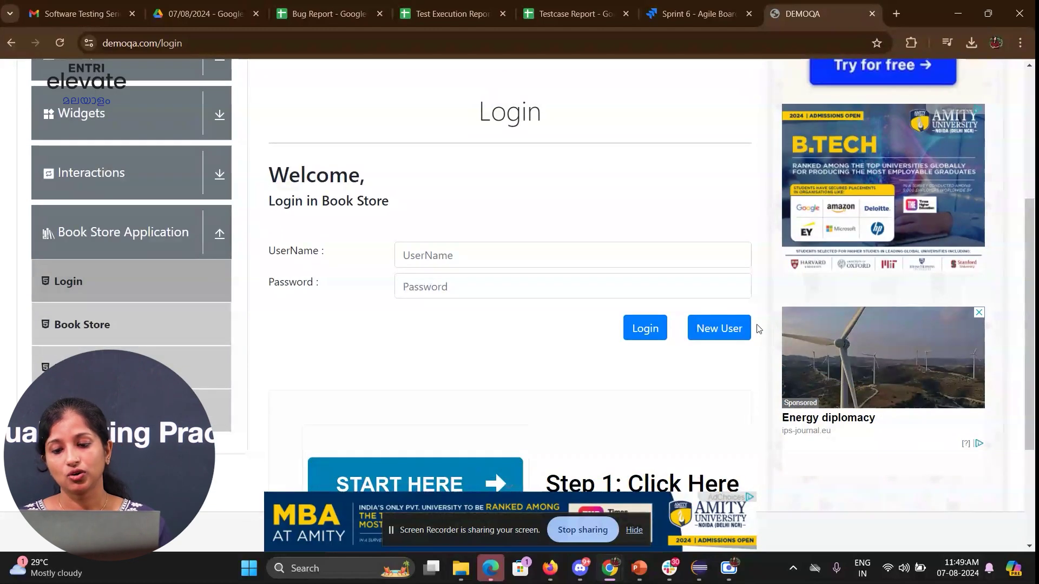
left_click(729, 328)
scroll(733, 330, "down", 5)
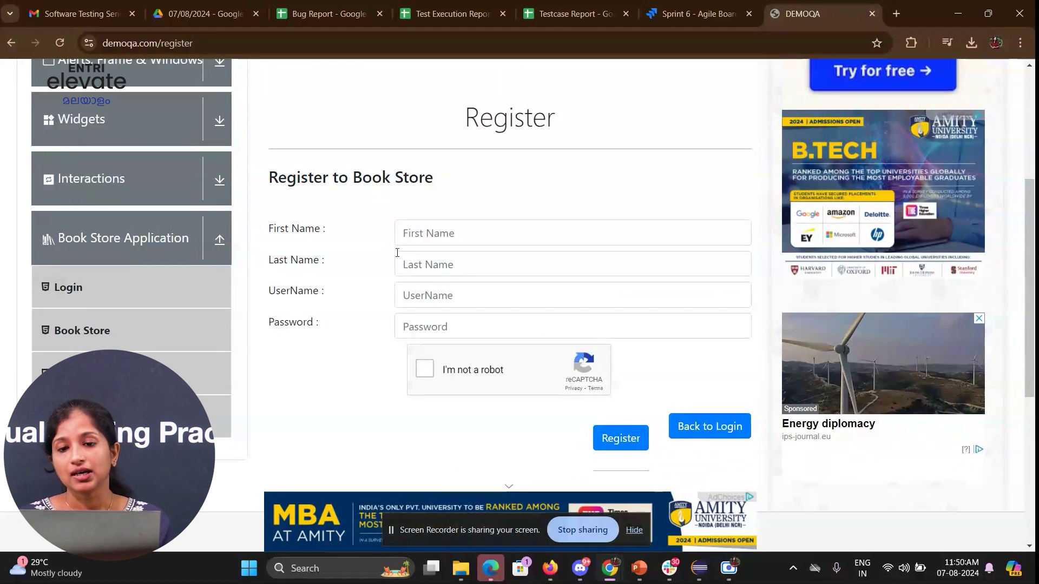
left_click(580, 11)
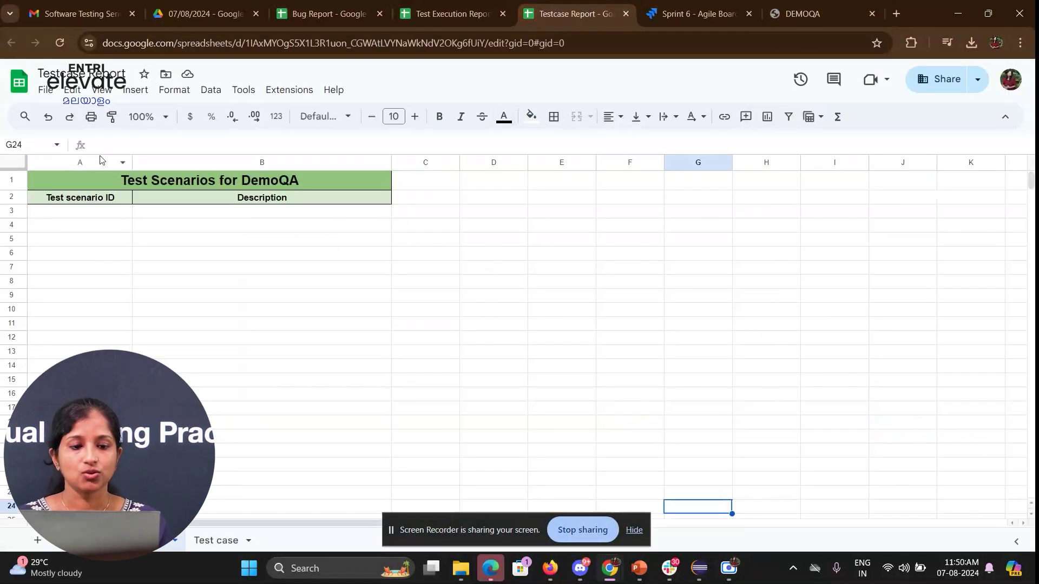
- Resize column A, widening it and then narrowing it slightly
left_click_drag(133, 163, 195, 164)
left_click(349, 248)
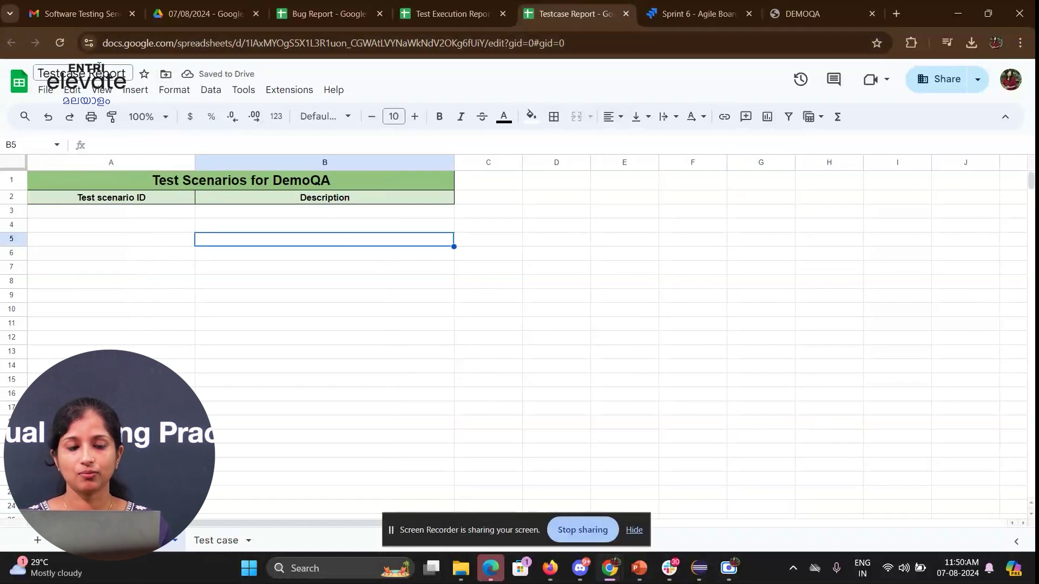
left_click(140, 244)
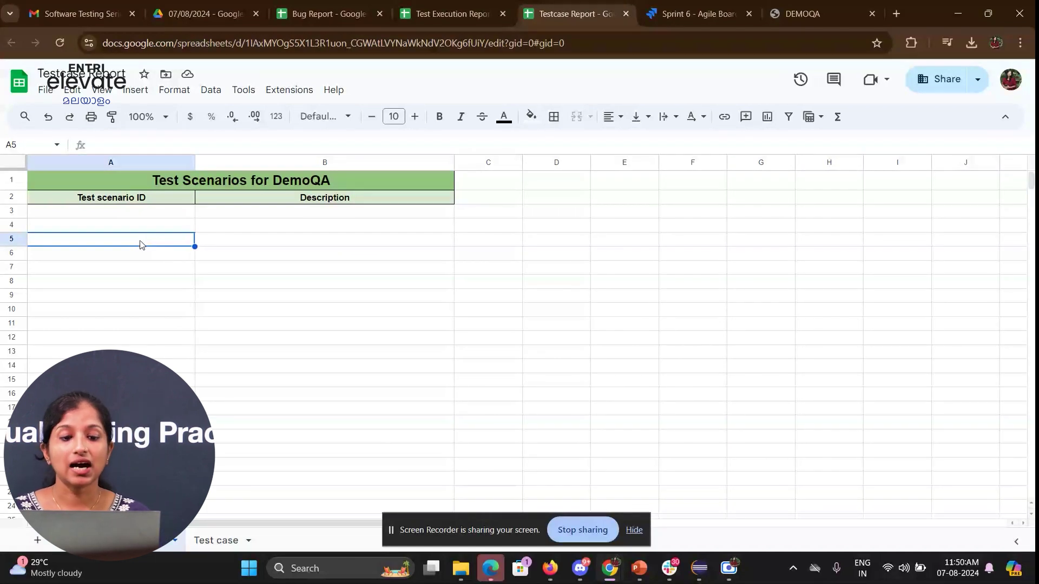
left_click_drag(195, 162, 152, 165)
left_click(188, 230)
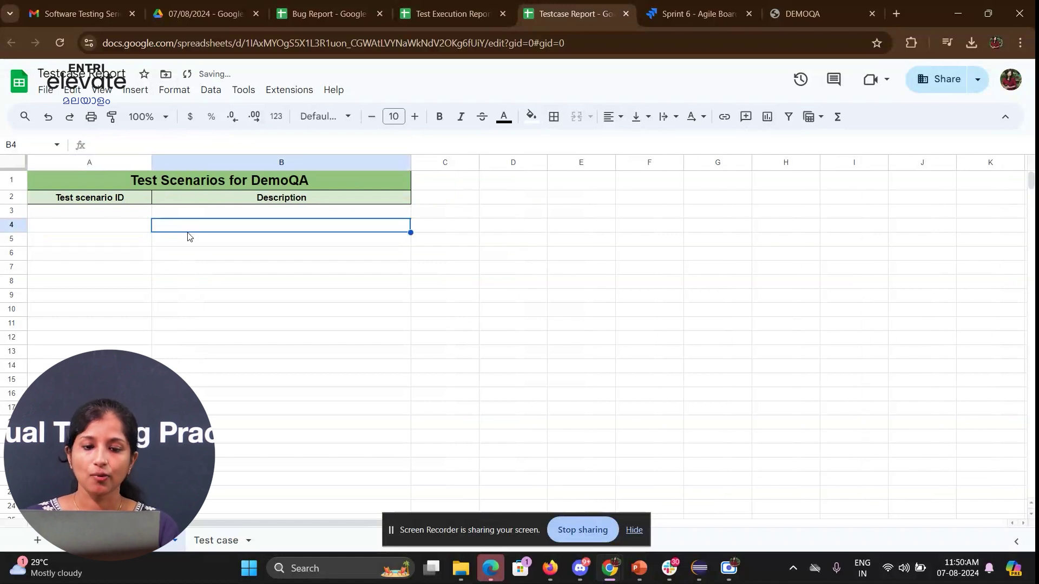
- Look at the Test case sheet, then return to the Test Scenarios sheet
left_click(224, 540)
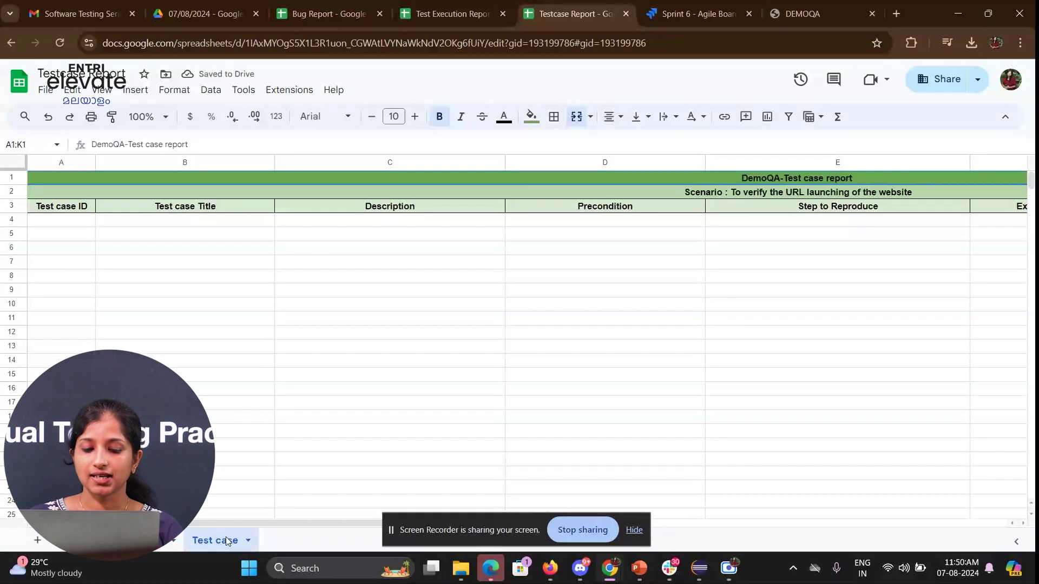
left_click_drag(191, 524, 150, 565)
left_click(162, 540)
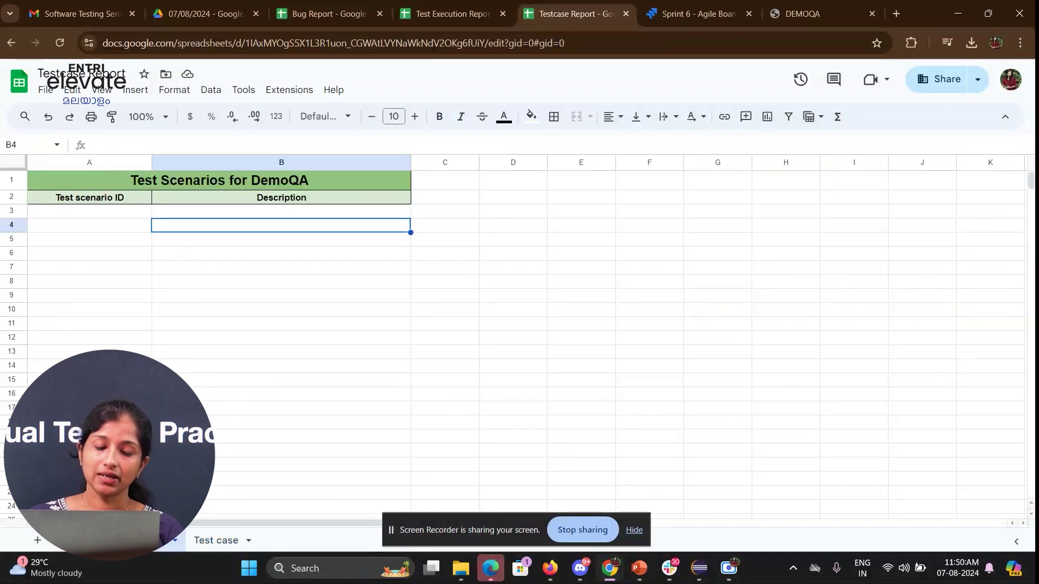
left_click(249, 280)
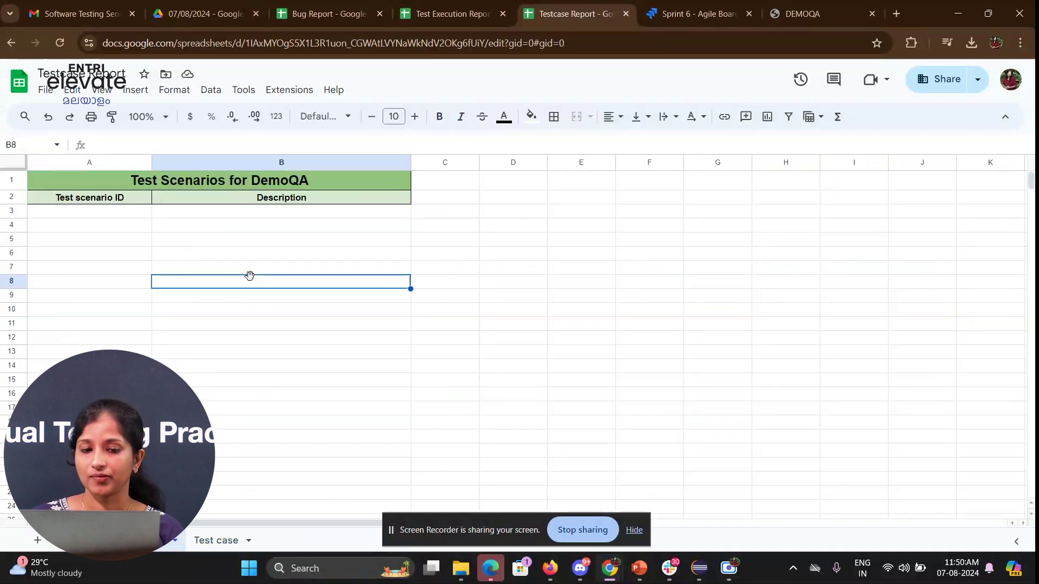
- Scroll through the DemoQA registration form, then go back to the spreadsheet
left_click(784, 12)
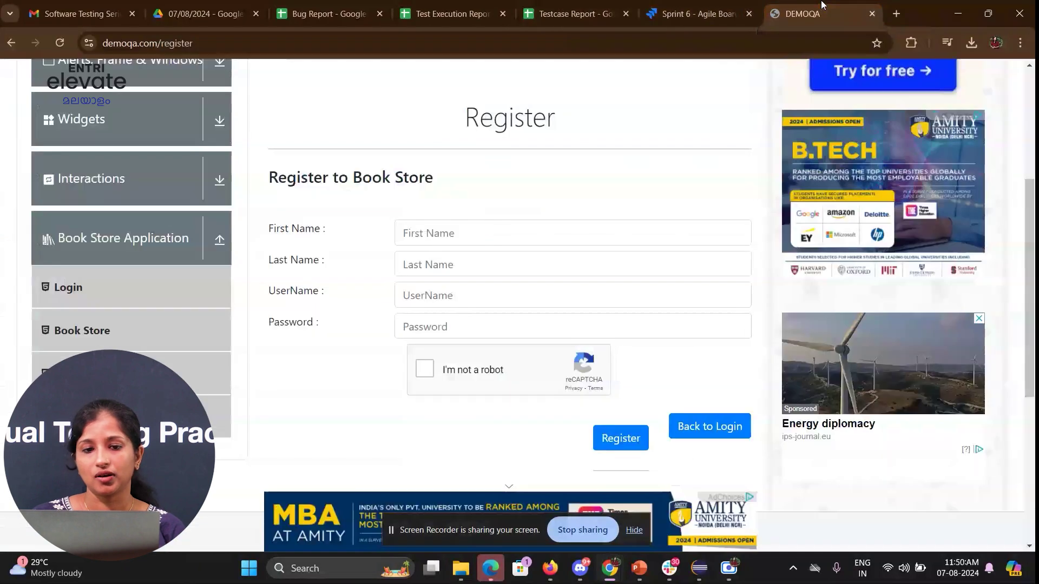
scroll(476, 260, "down", 1)
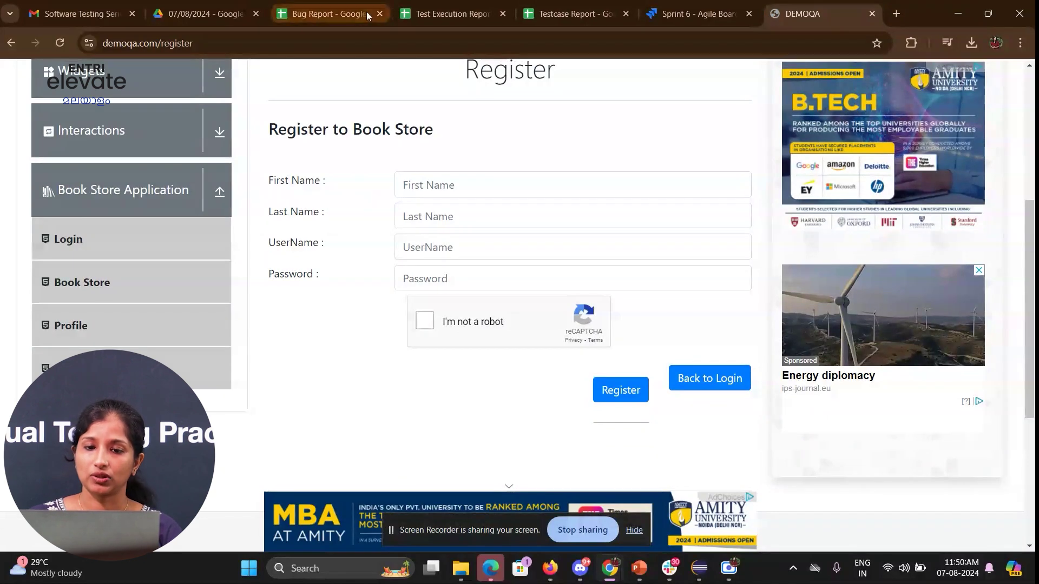
left_click(442, 11)
- Enter TS_001 with description 'To verify the registration feature', widening the Description column
left_click(595, 8)
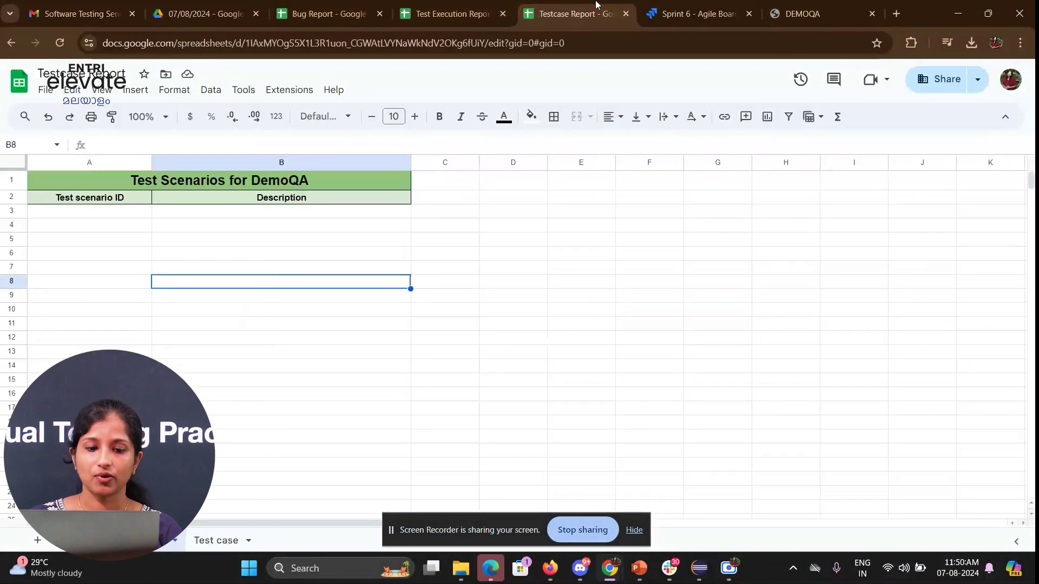
left_click(115, 216)
type("TS_001")
key("Tab")
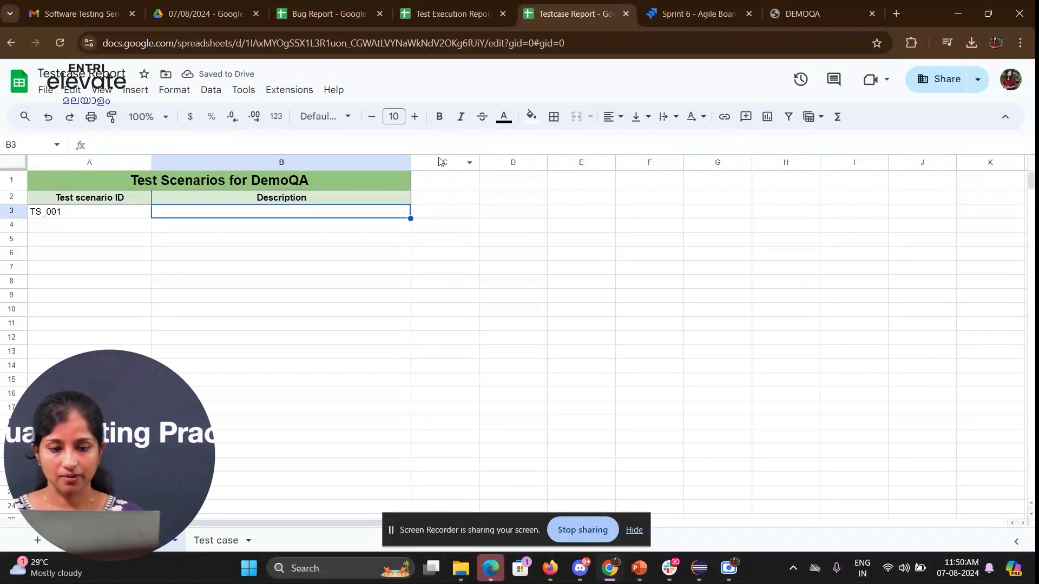
left_click_drag(469, 162, 492, 161)
type("T")
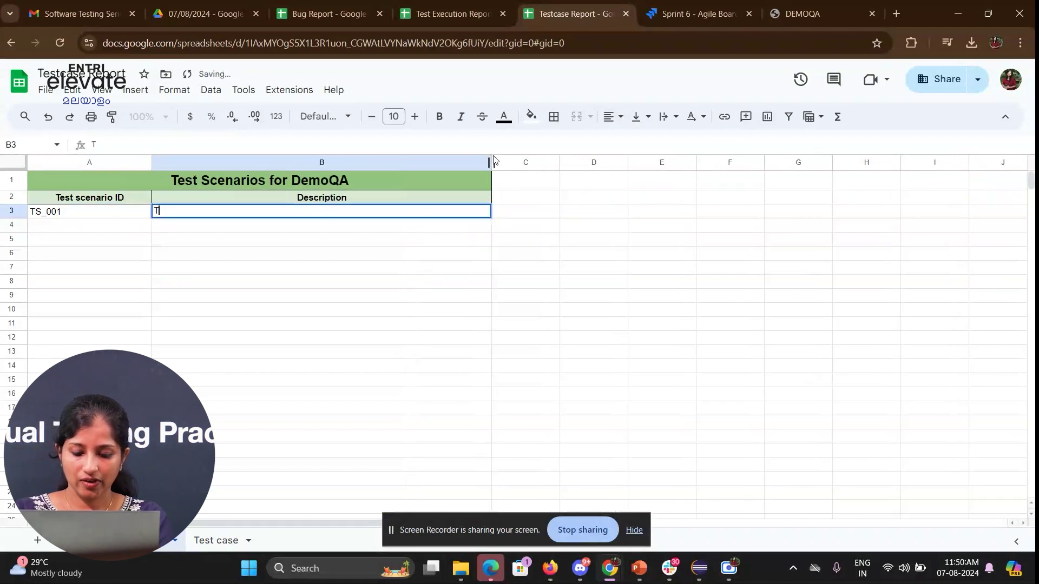
type("o verify")
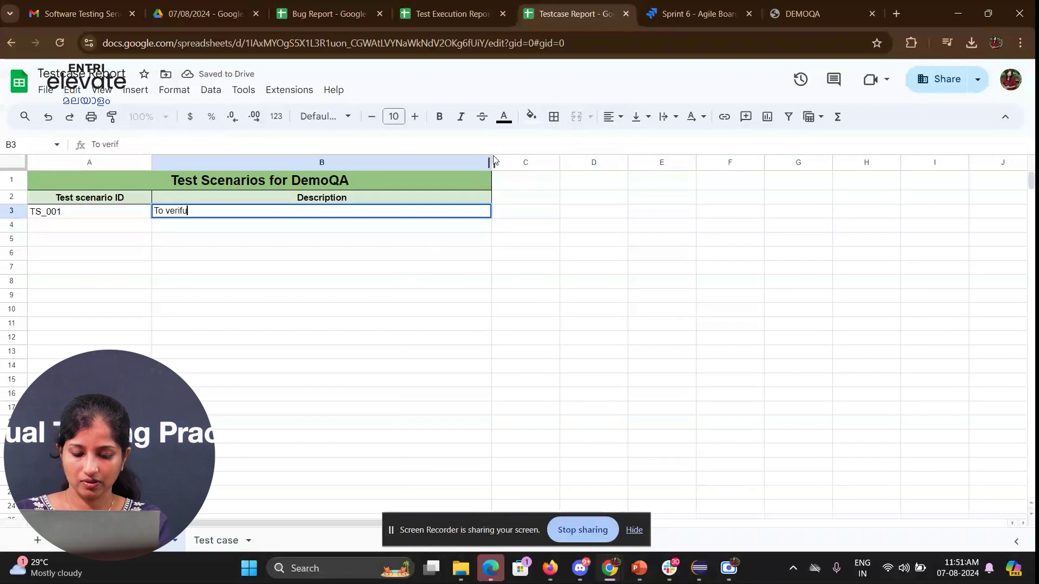
type(" the registratioo")
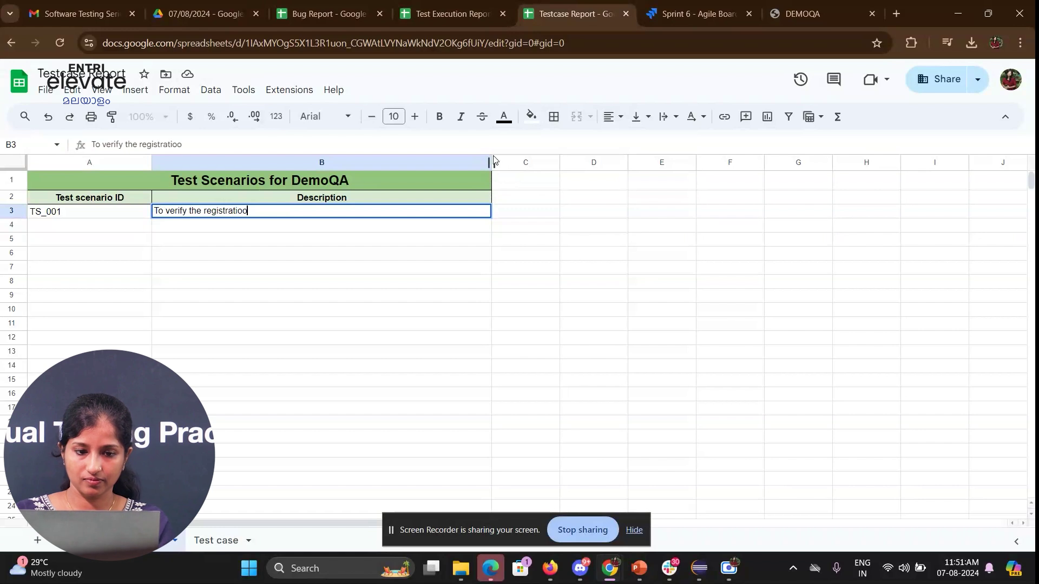
key("BackSpace")
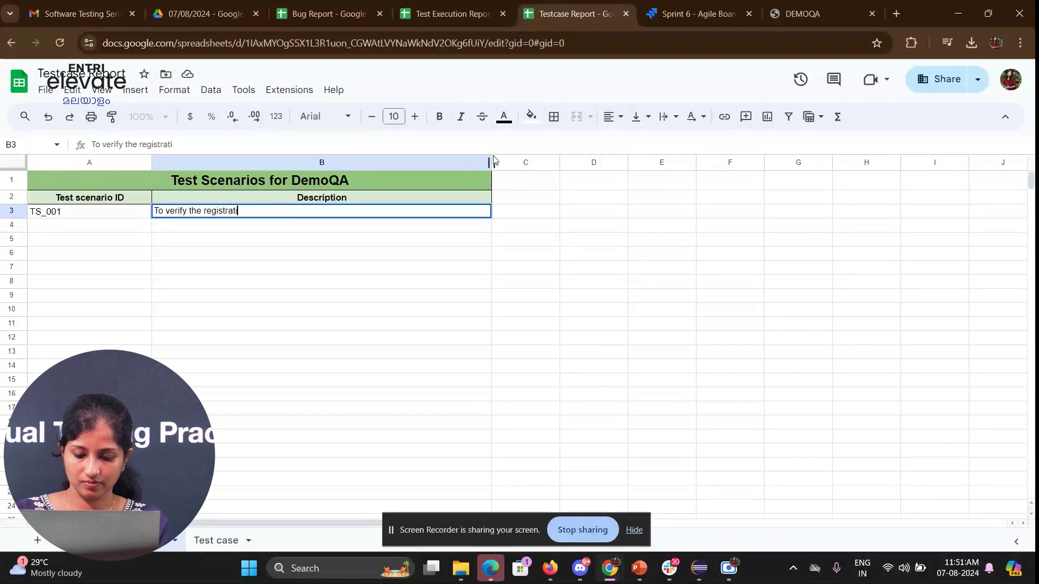
type("on feat")
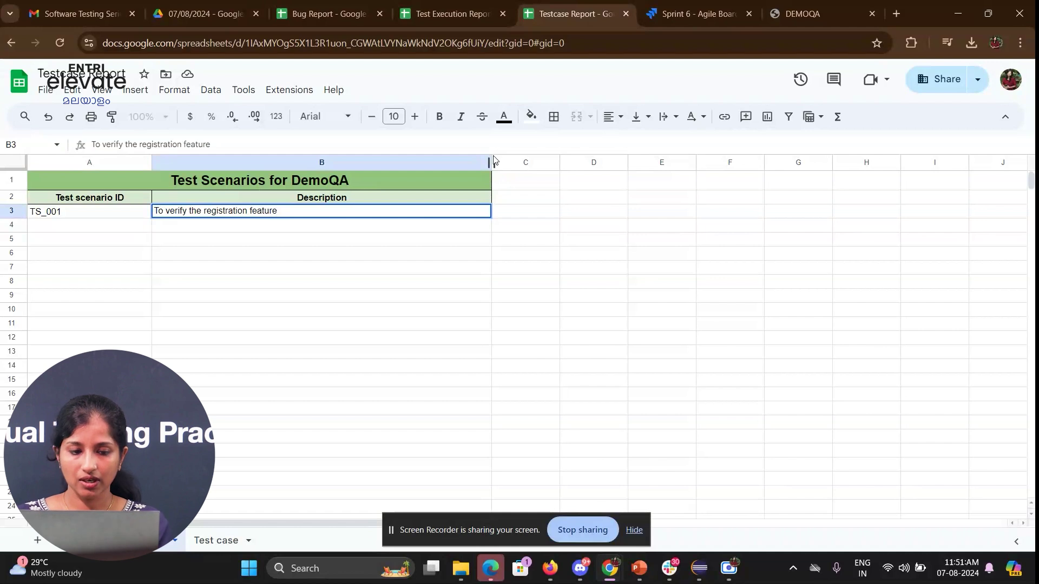
type("ure")
key("Return")
- Add Ts_001 'To verify the login feature' in row 4, then switch to DemoQA
key("Left")
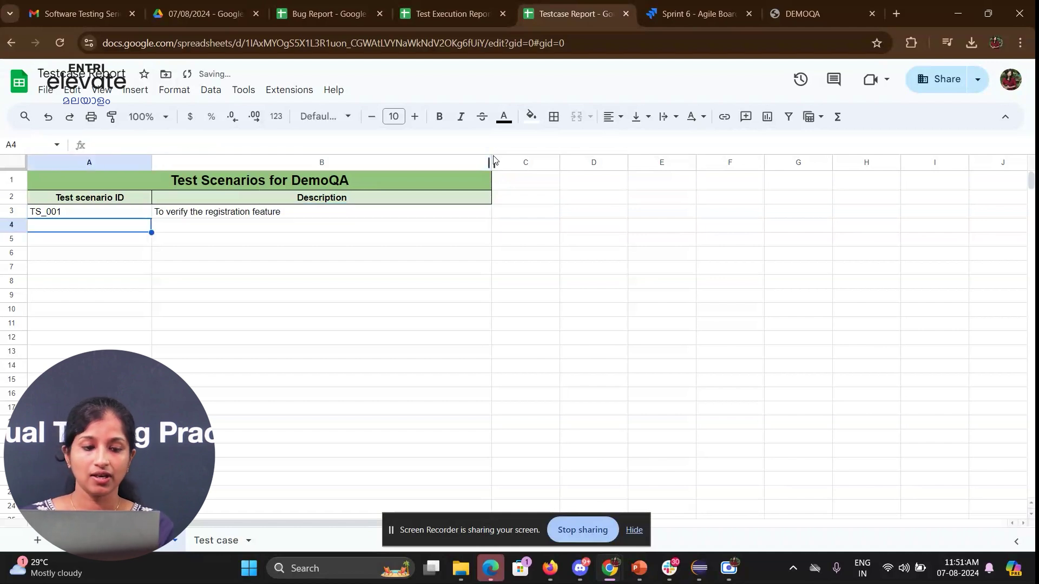
type("Ts_")
key("Tab")
type("To verify the login feature")
key("Return")
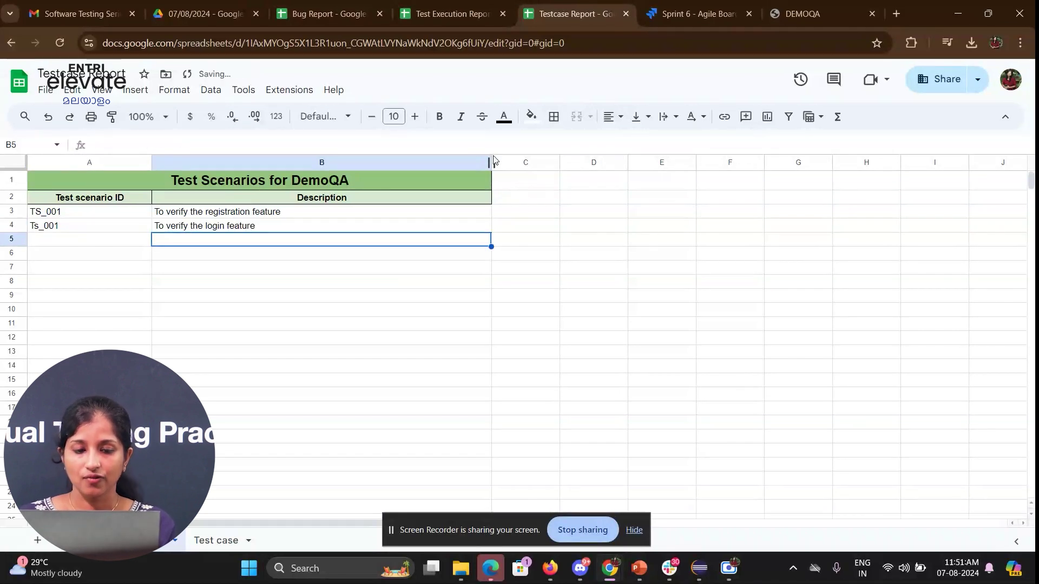
left_click(261, 265)
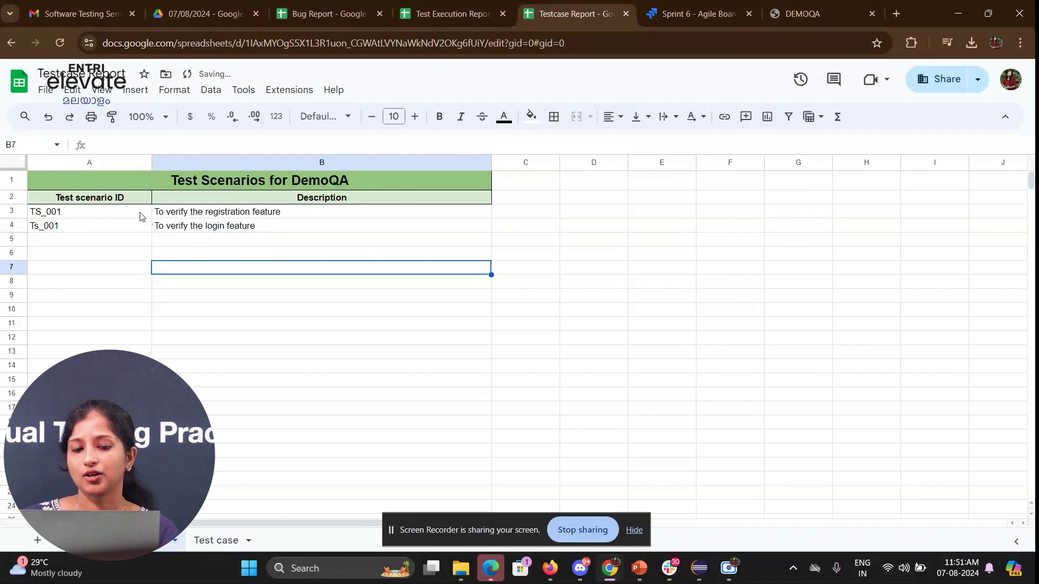
left_click(787, 11)
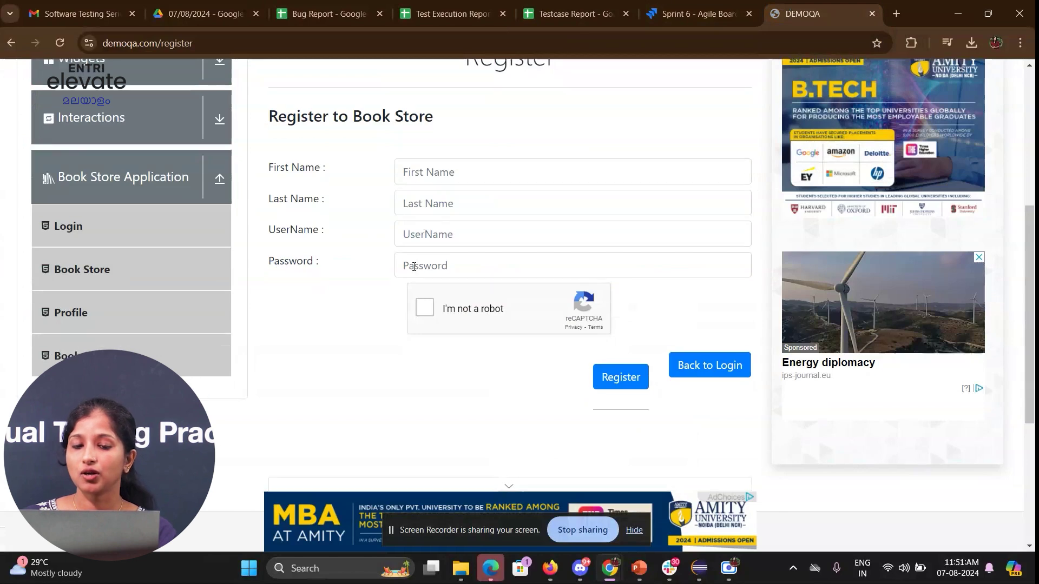
- Scroll over the DemoQA registration fields, then return to the Testcase Report spreadsheet
scroll(413, 266, "up", 3)
scroll(414, 266, "down", 3)
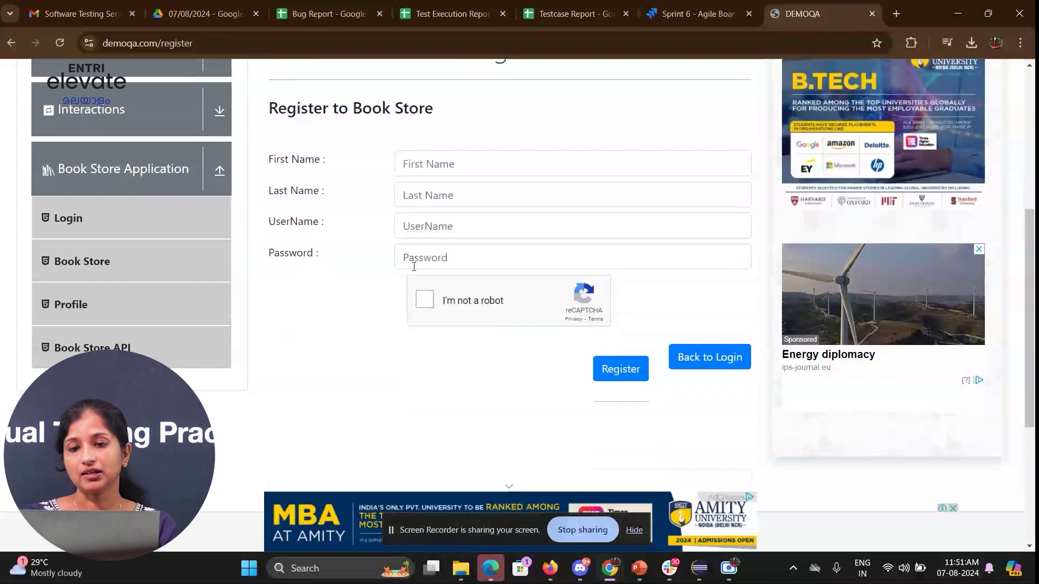
left_click(604, 8)
- Delete the old URL-launching wording from the Test case sheet's Scenario line in row 2
left_click(315, 286)
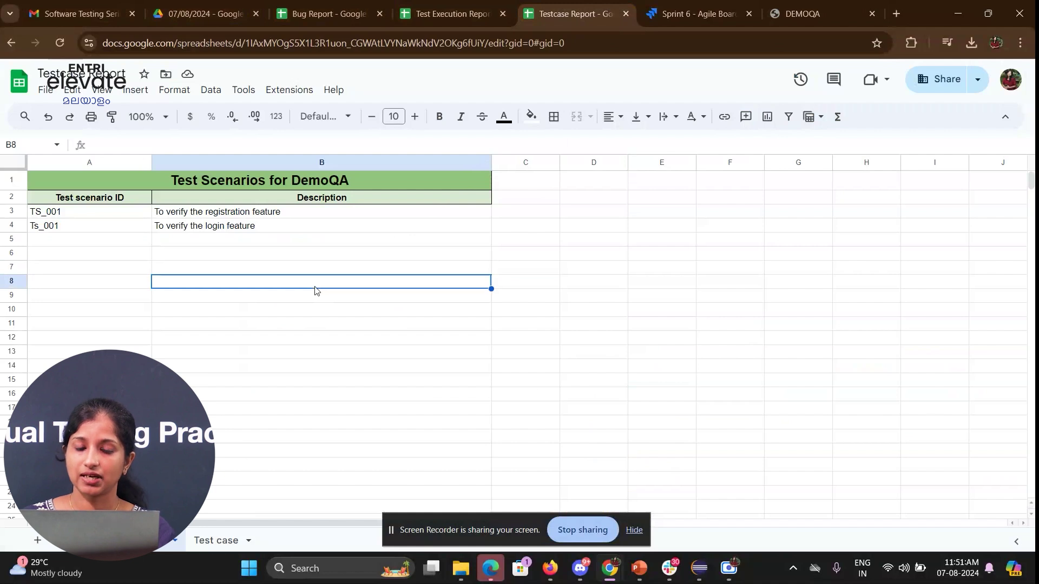
left_click(388, 225)
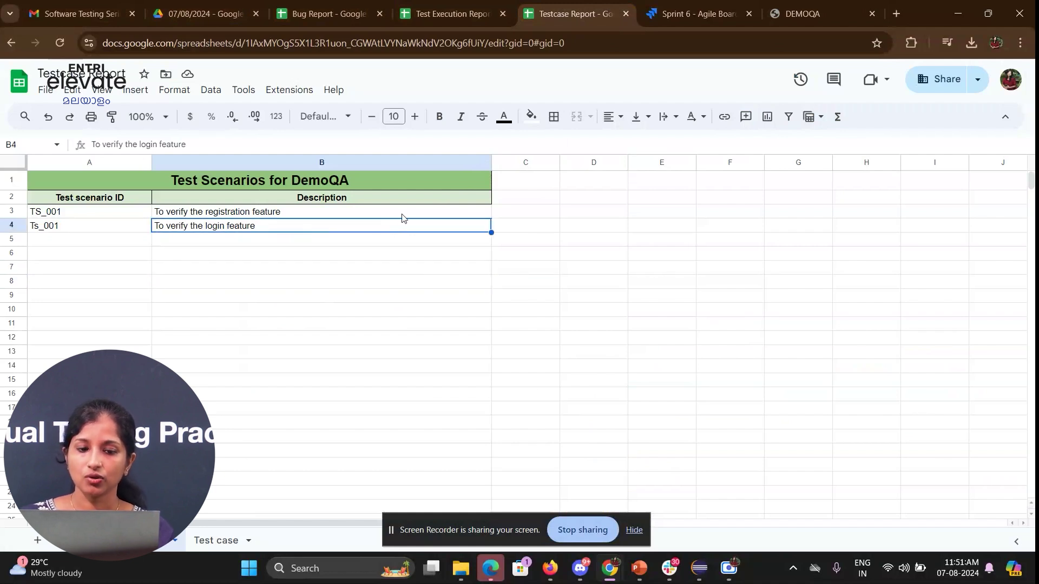
left_click(402, 216)
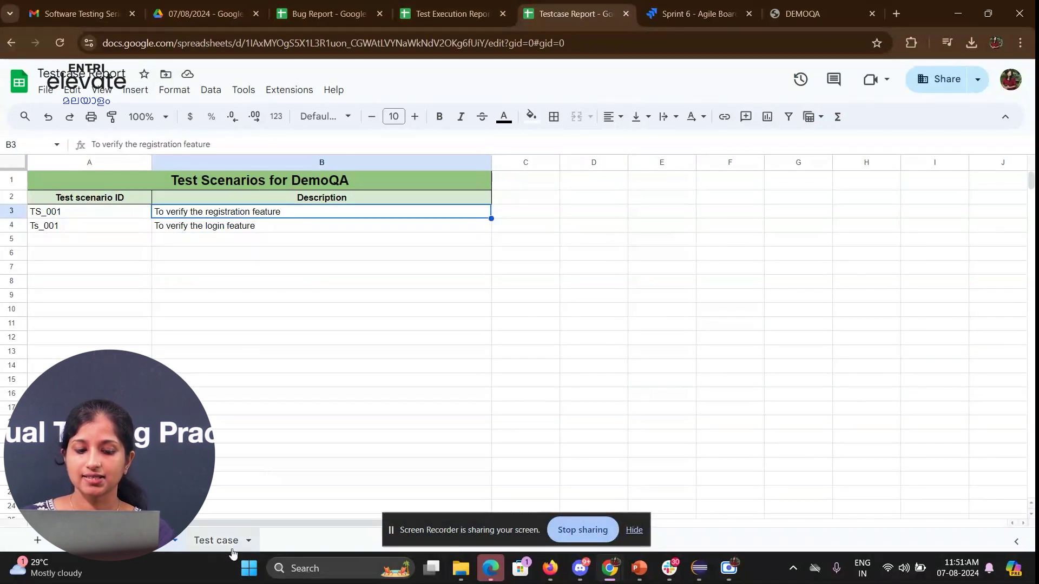
left_click(217, 541)
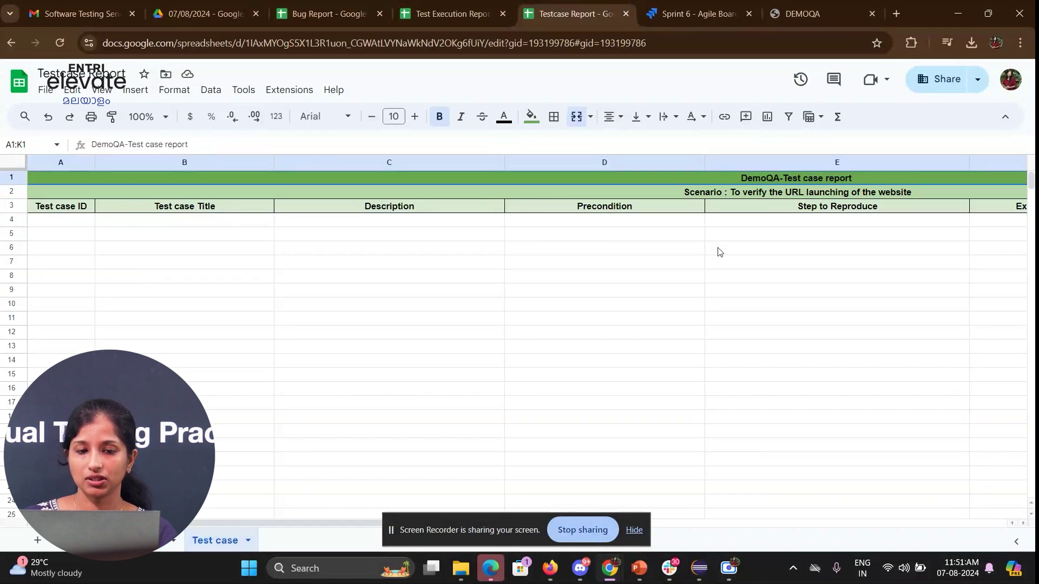
left_click_drag(333, 524, 357, 490)
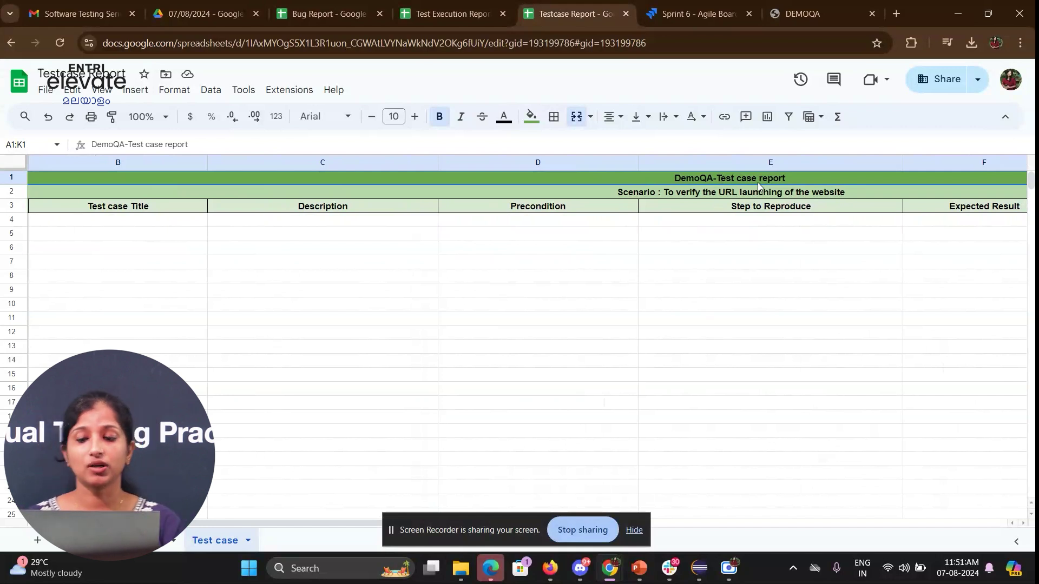
left_click(727, 195)
double_click(727, 192)
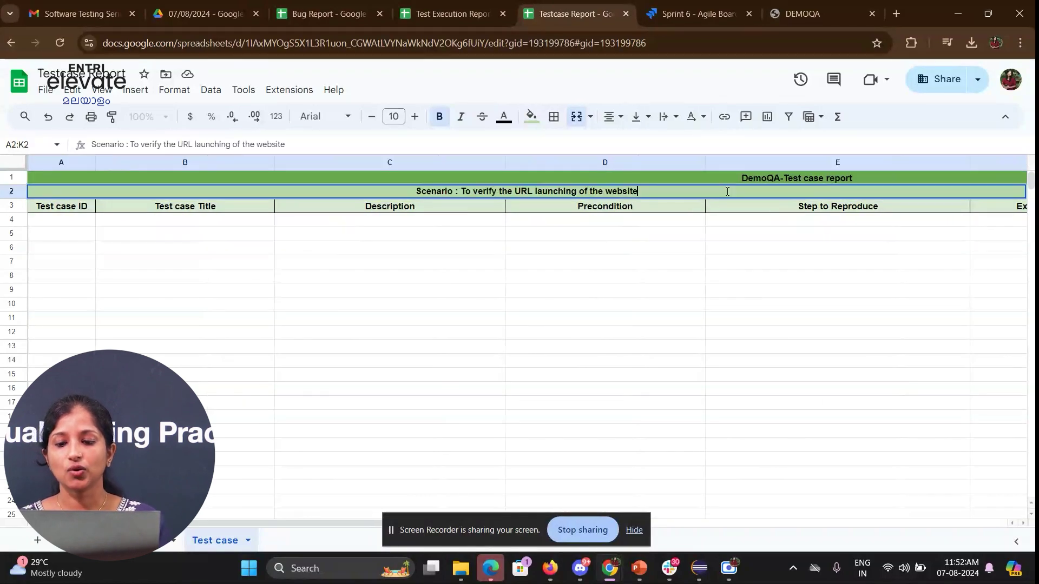
left_click(461, 188, "shift")
key("BackSpace")
left_click(429, 306)
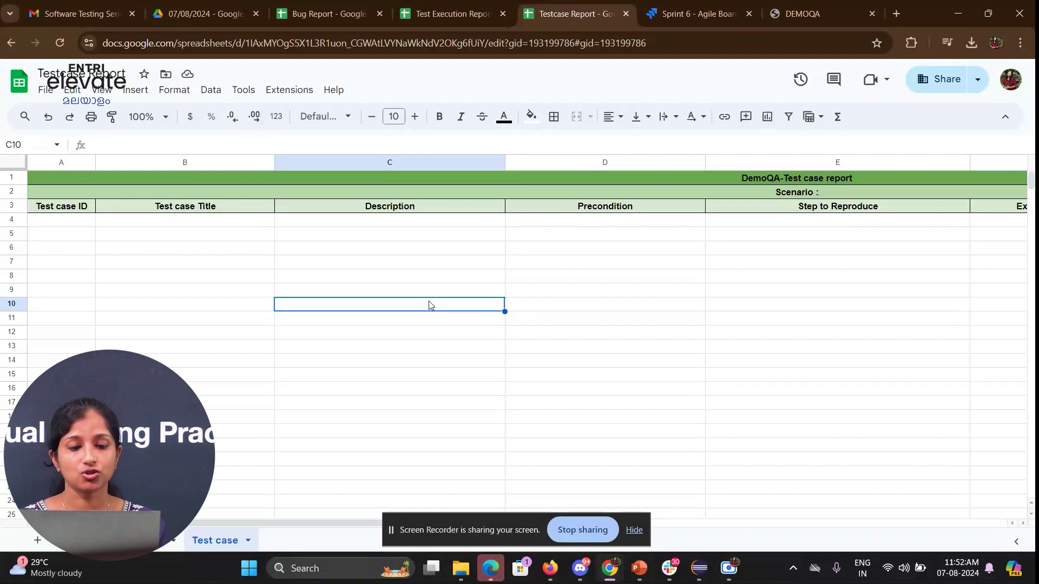
left_click(368, 237)
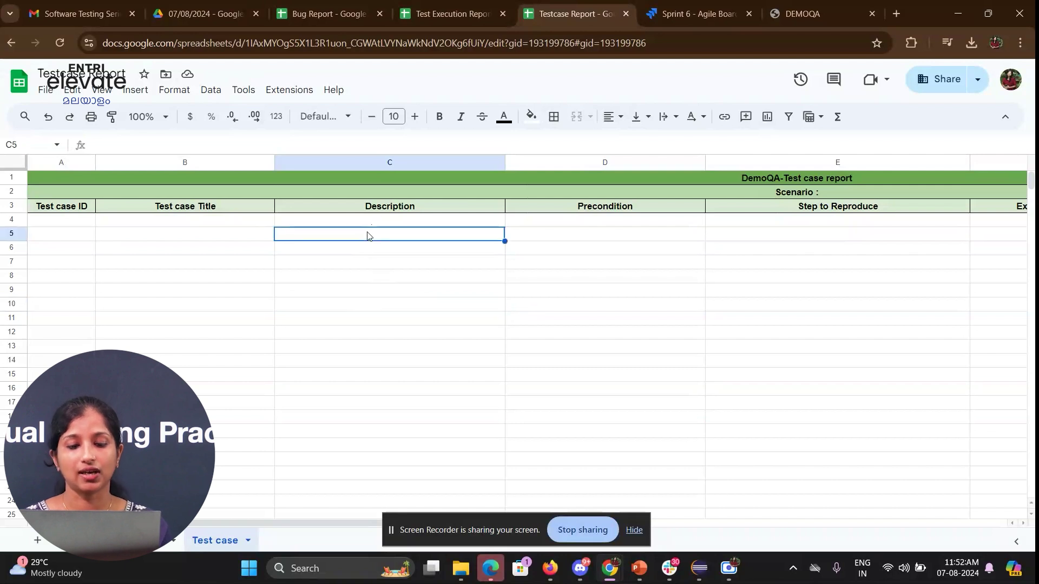
- Paste 'To verify the registration feature' from the Test Scenarios sheet into the Scenario line
left_click(168, 540)
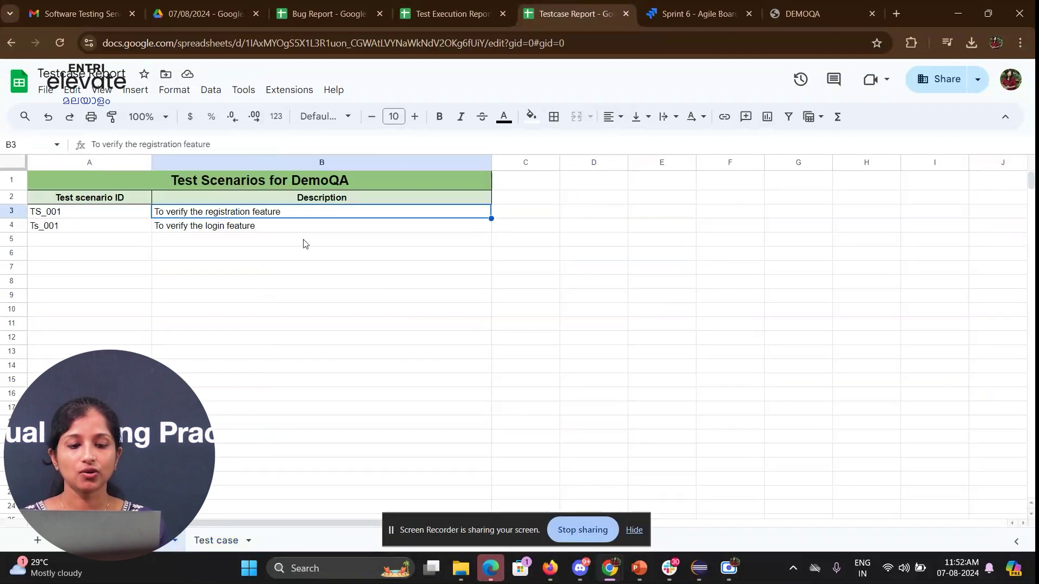
triple_click(269, 210)
key("ctrl+c")
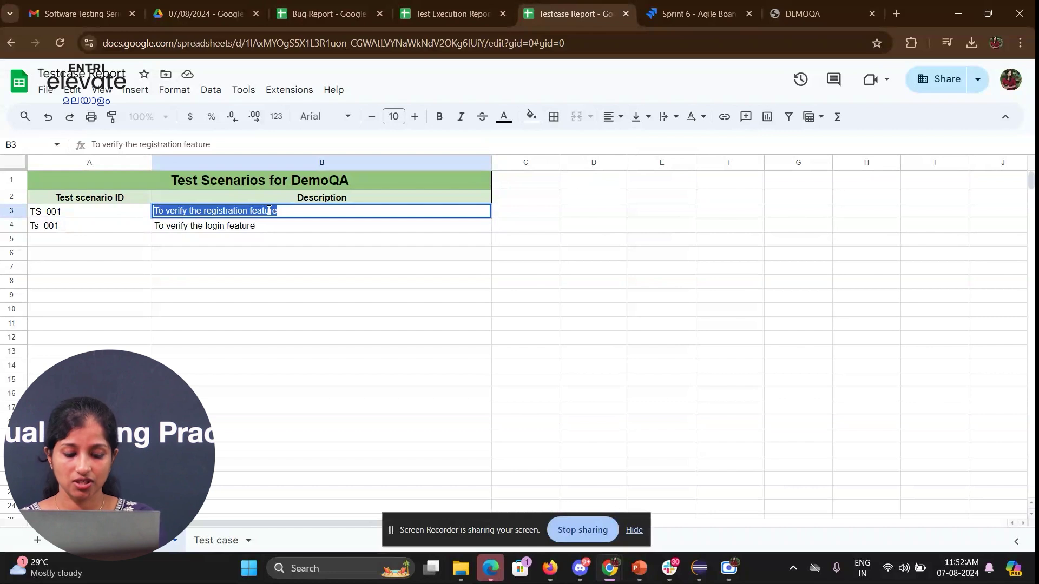
left_click(227, 541)
left_click(873, 192)
double_click(872, 192)
key("ctrl+v")
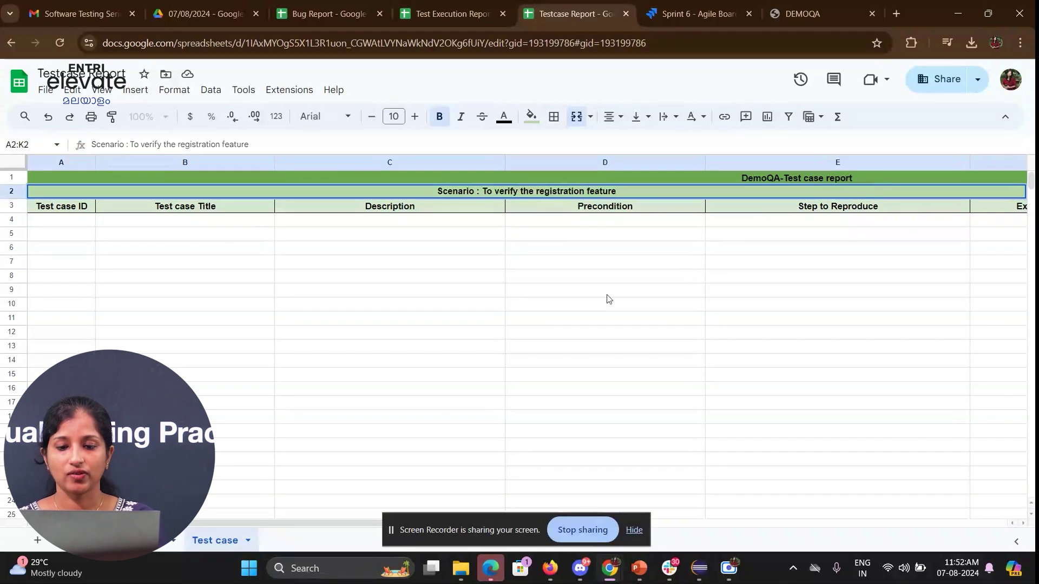
left_click(605, 296)
left_click(172, 224)
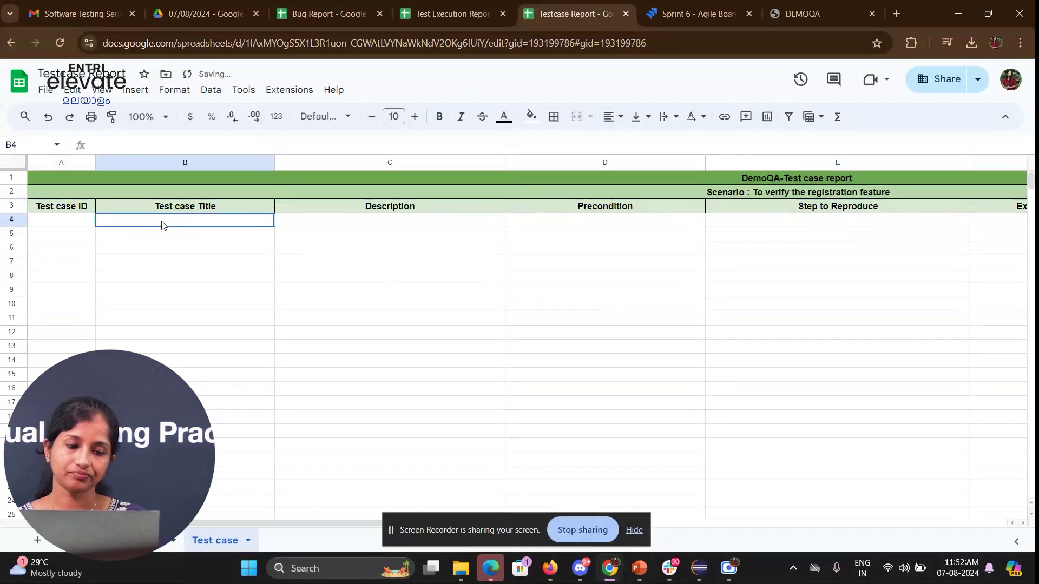
left_click(76, 230)
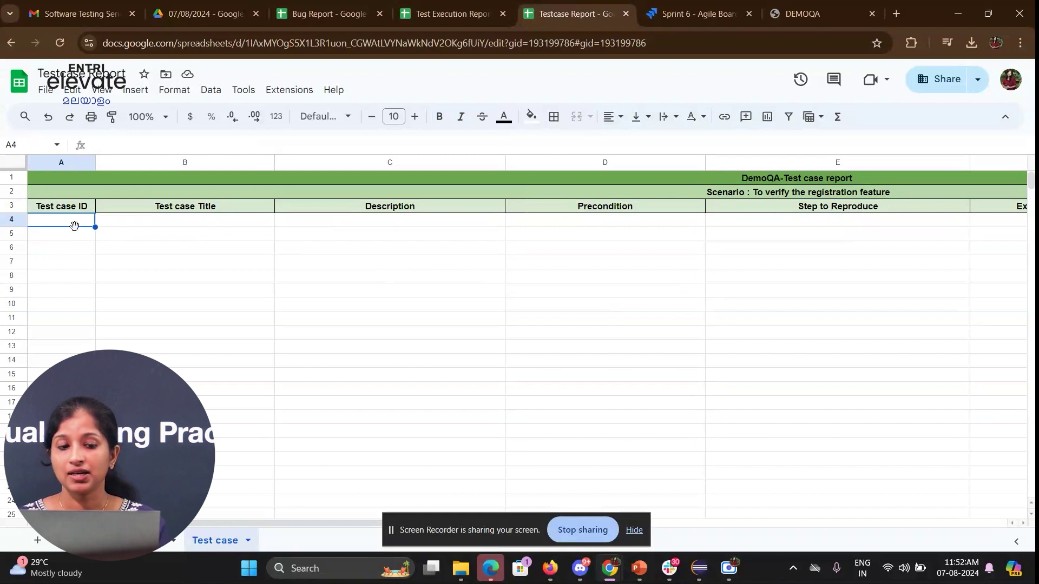
key("Tab")
key("Tab")
key("Tab")
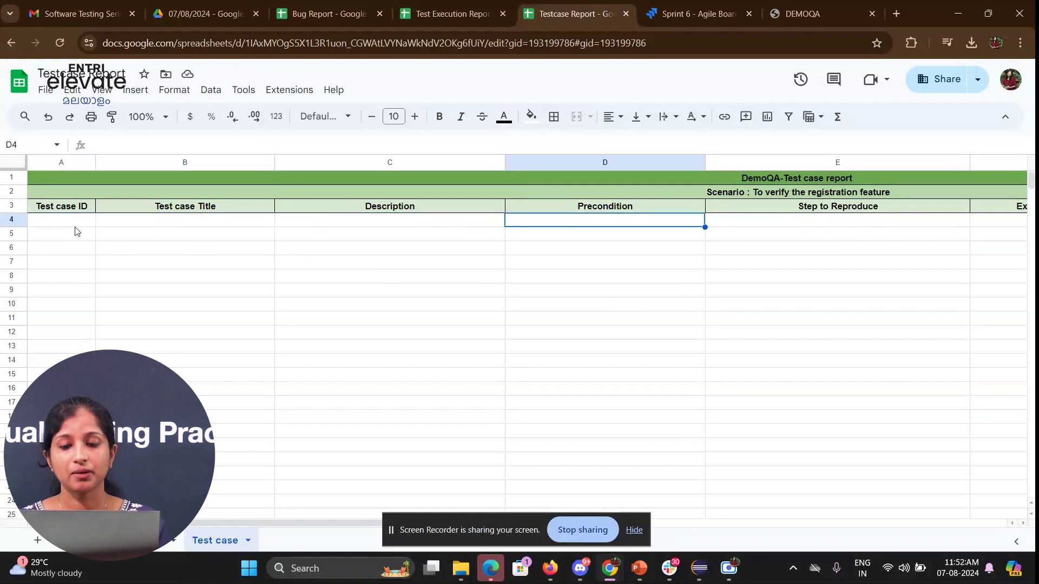
key("Tab")
key("Tab")
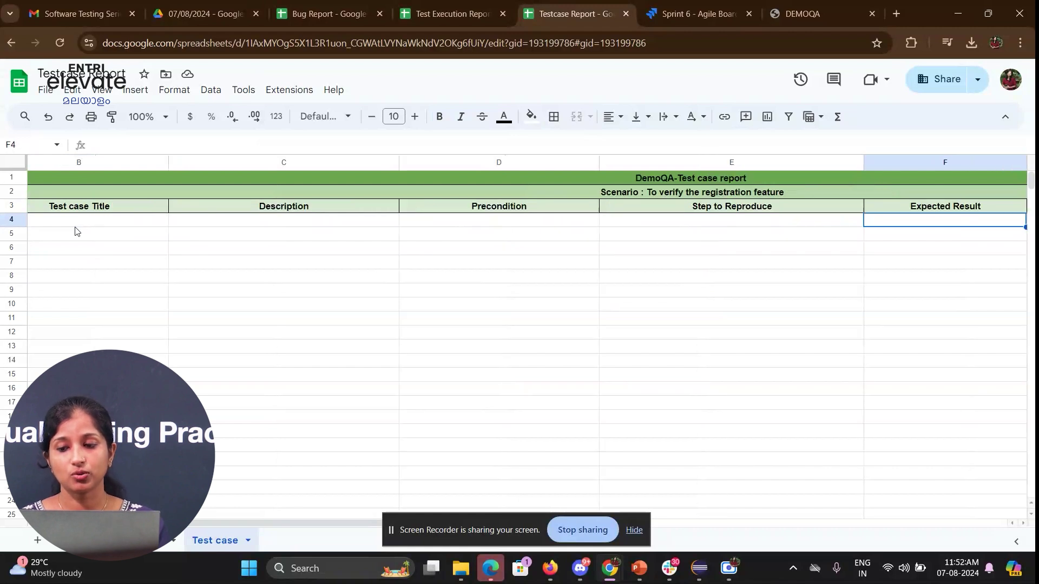
key("Tab")
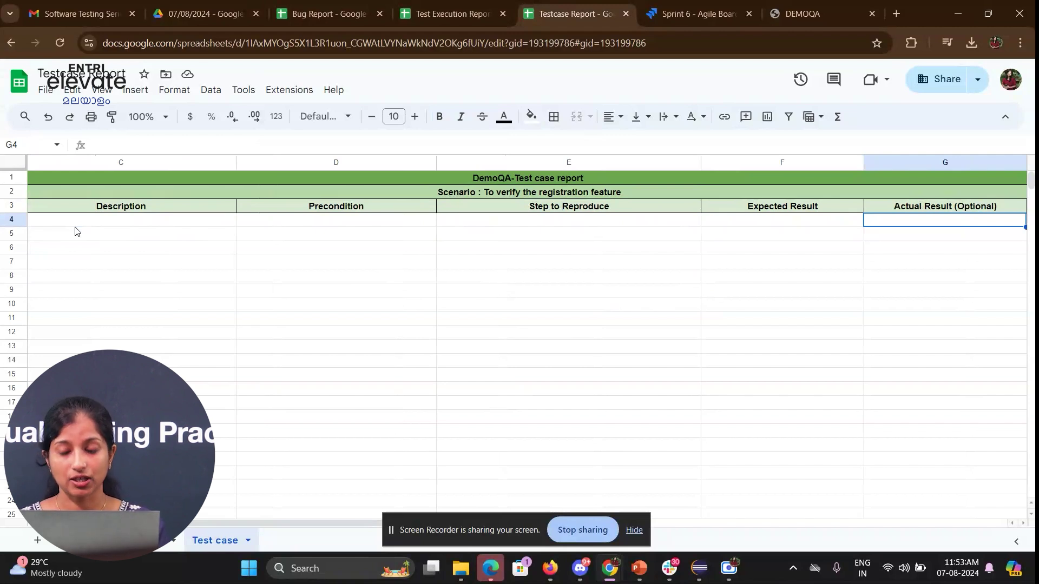
key("Tab")
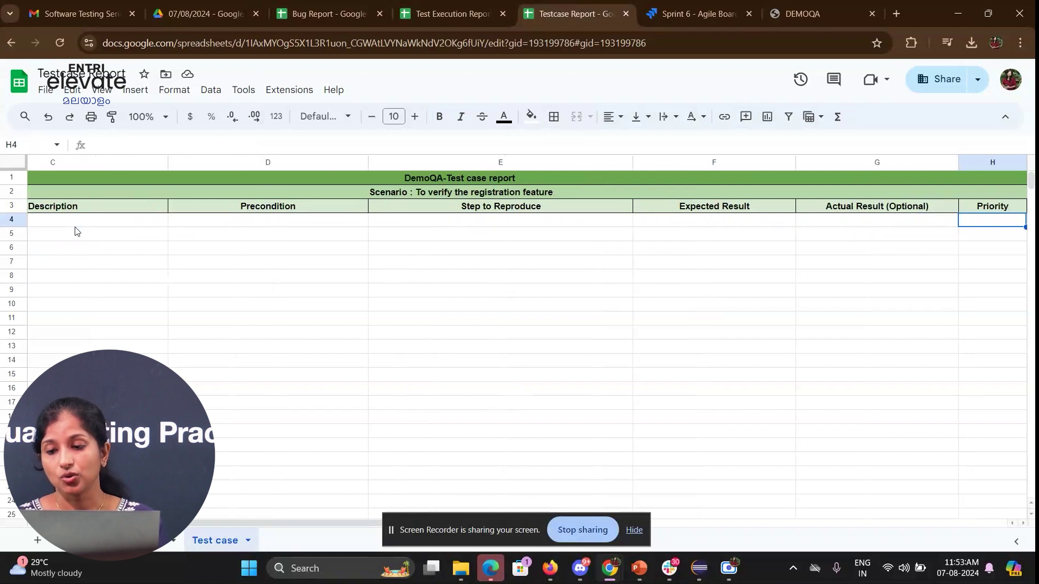
key("Tab")
key("Tab")
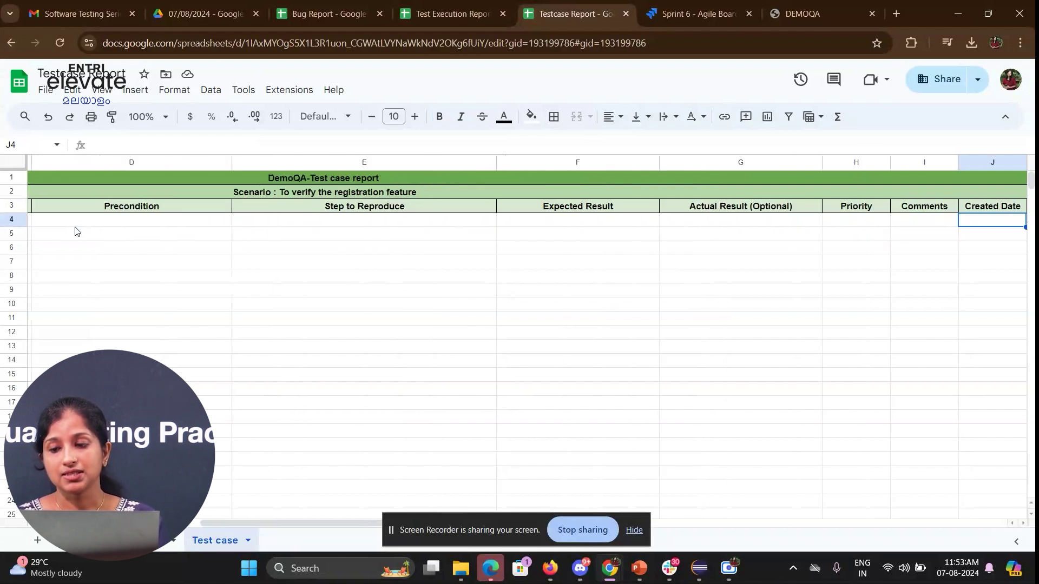
key("Tab")
key("Tab")
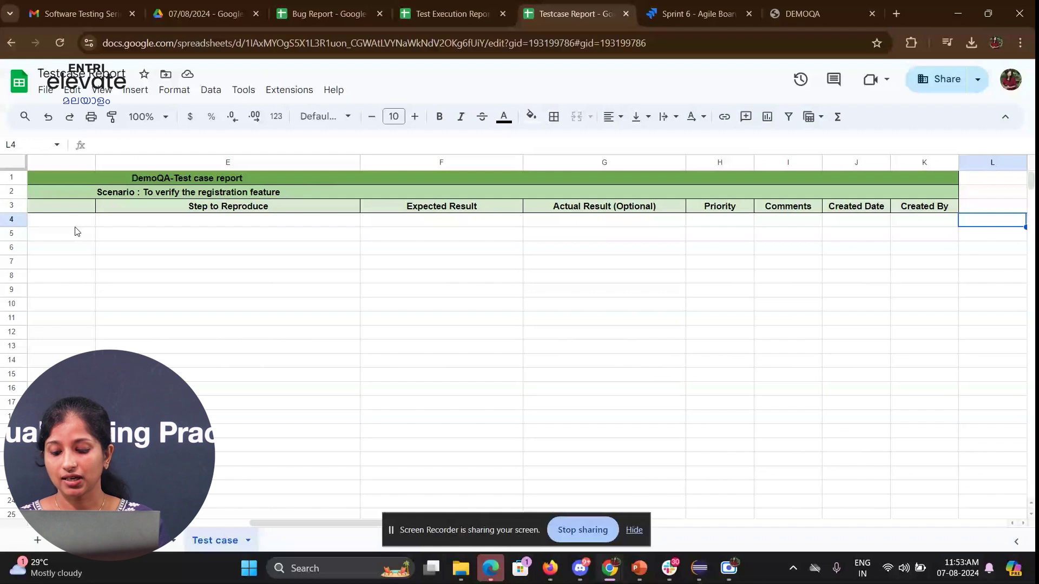
key("Home")
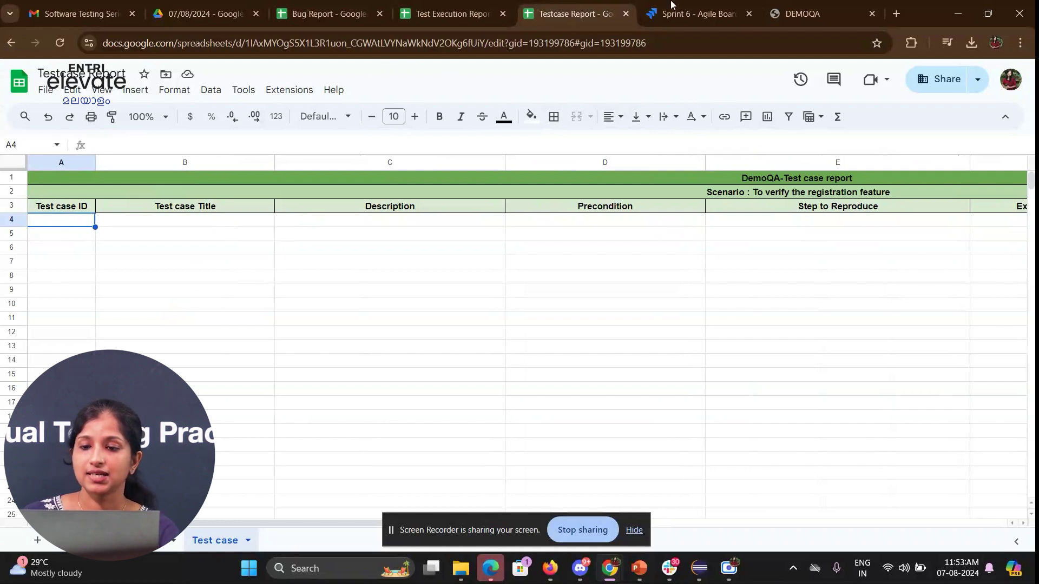
left_click(796, 7)
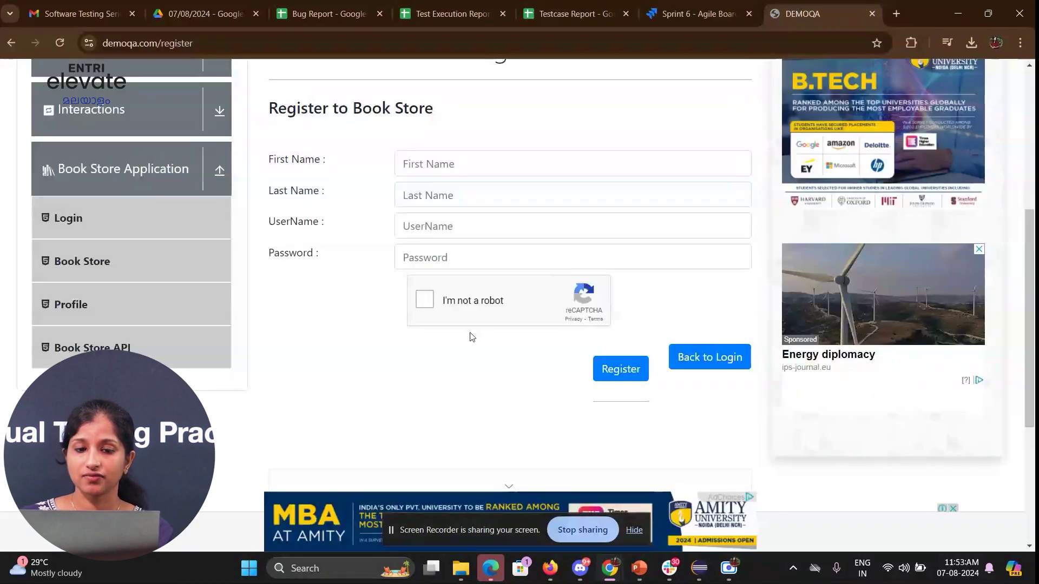
scroll(460, 340, "up", 2)
scroll(461, 343, "down", 2)
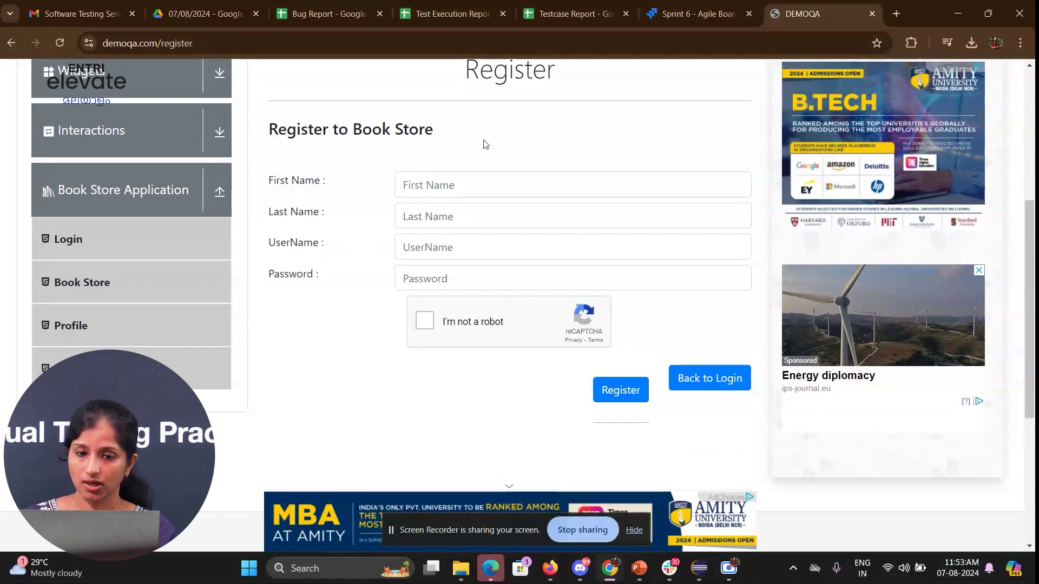
left_click(559, 17)
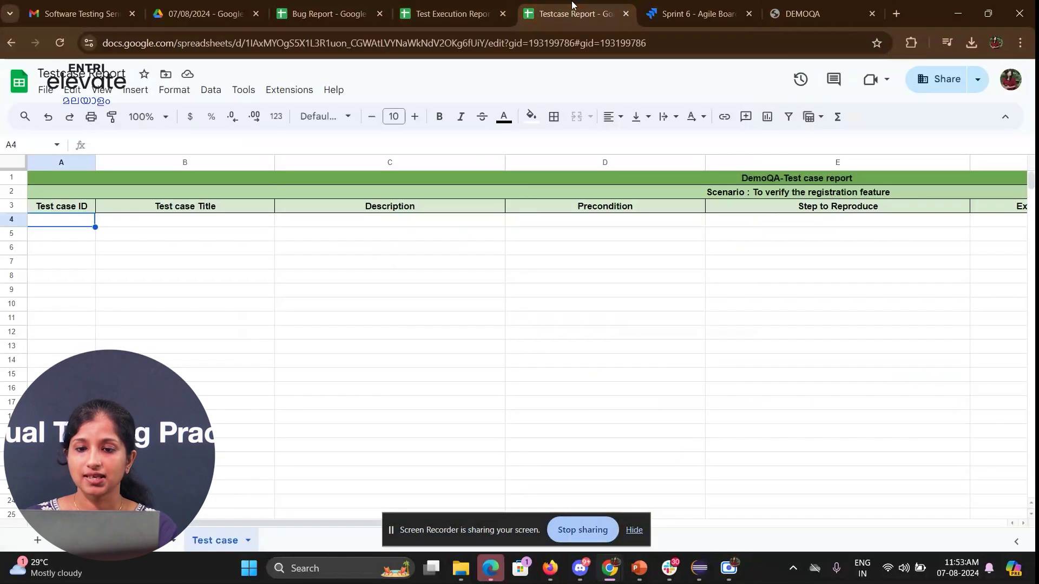
left_click(452, 6)
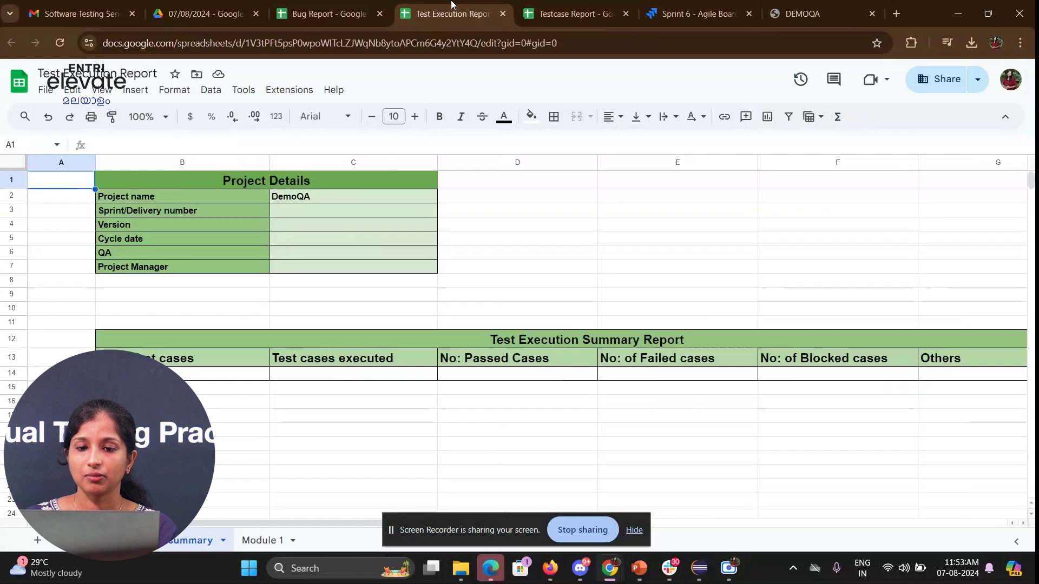
left_click(578, 10)
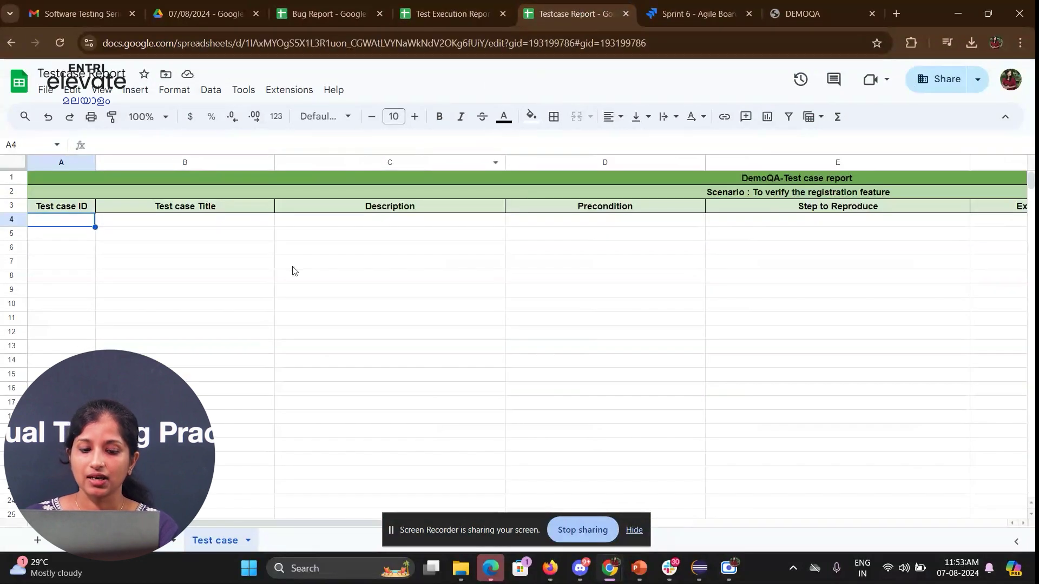
- Enter Demo_TC_001 as the first test case ID in cell A4
left_click(269, 279)
left_click(265, 224)
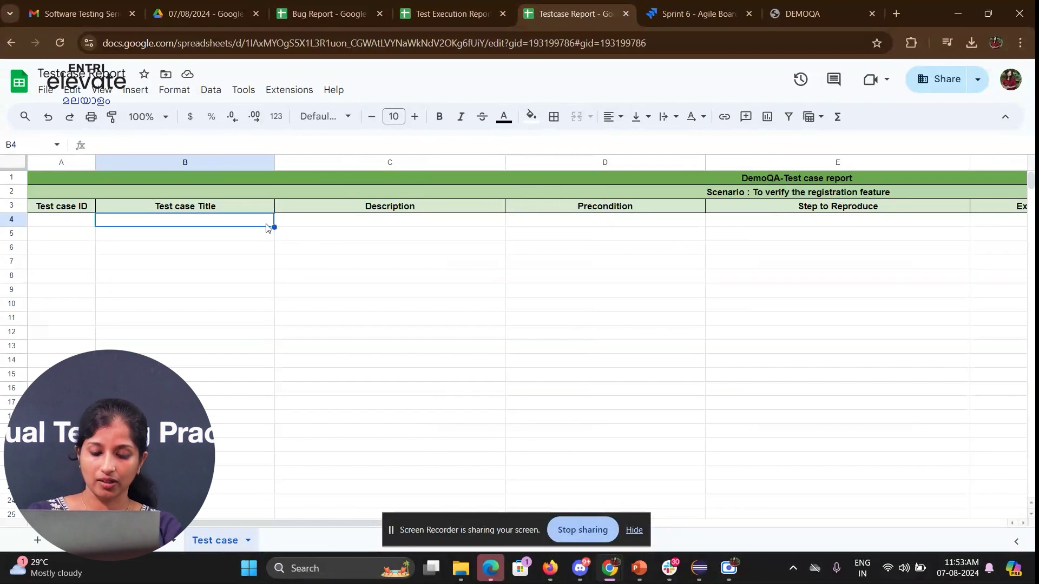
type("D")
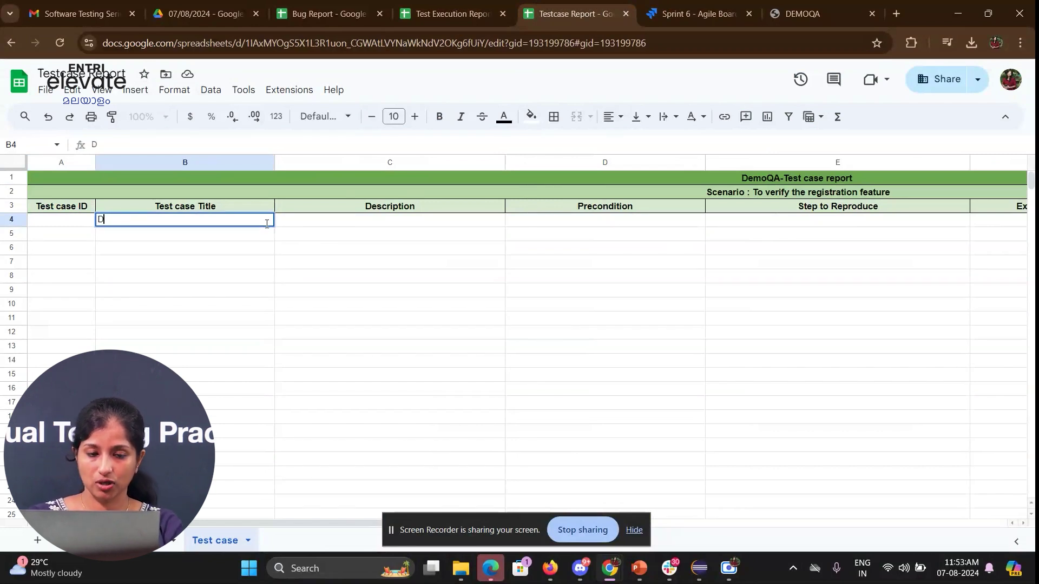
key("BackSpace")
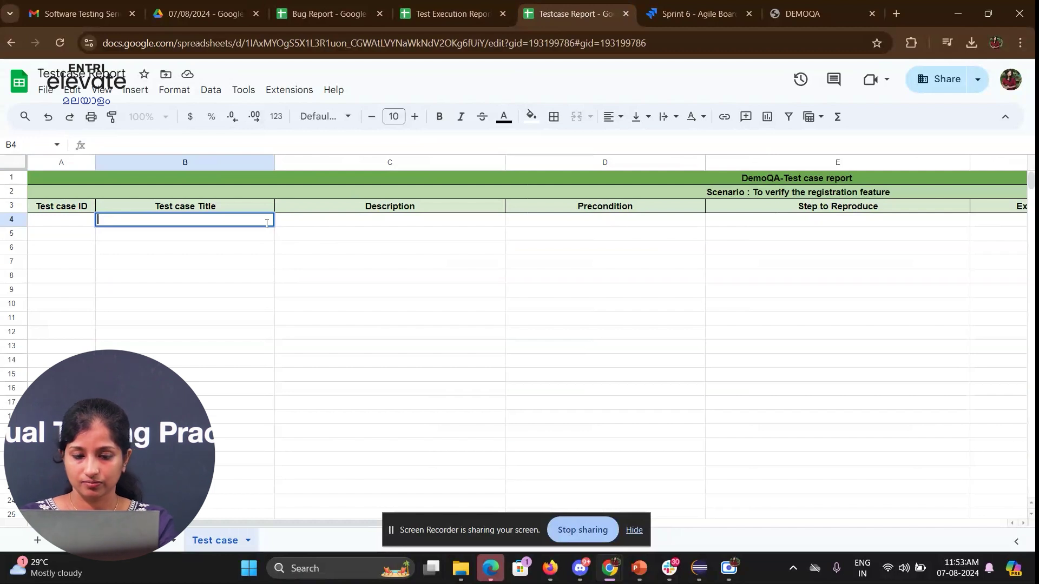
key("Escape")
key("Left")
type("Demo")
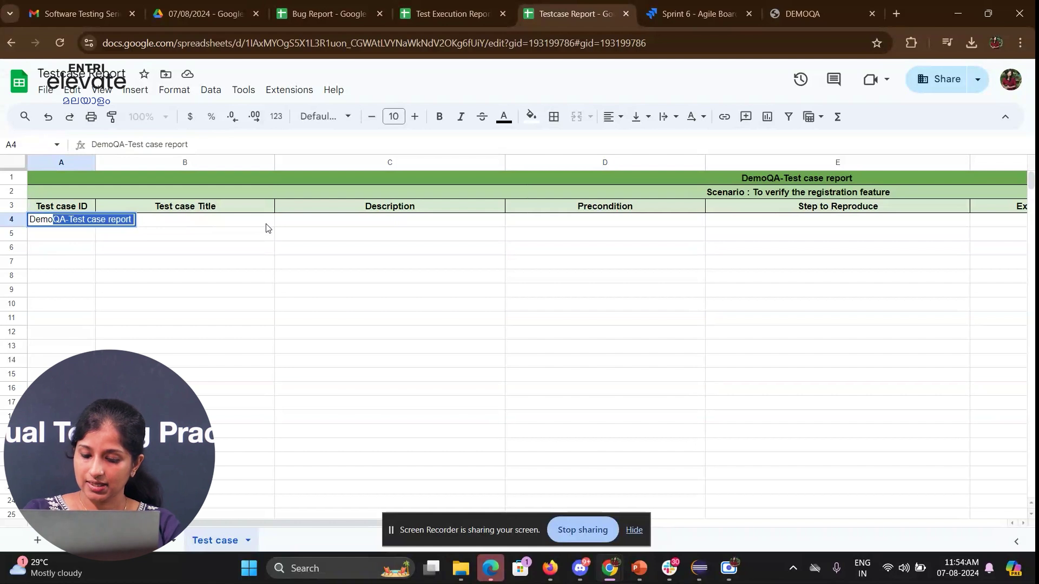
type("_TC_")
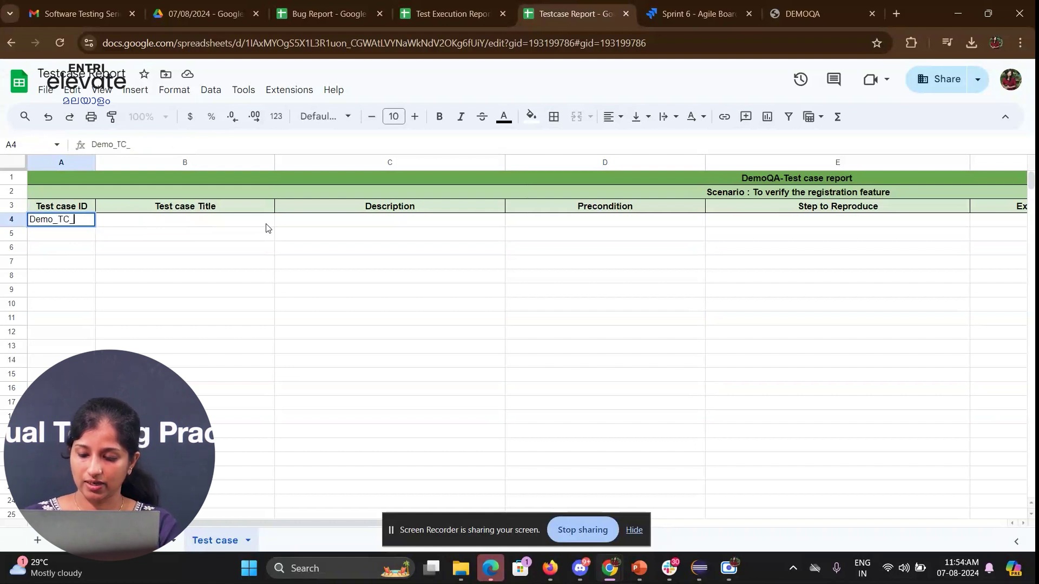
type("001")
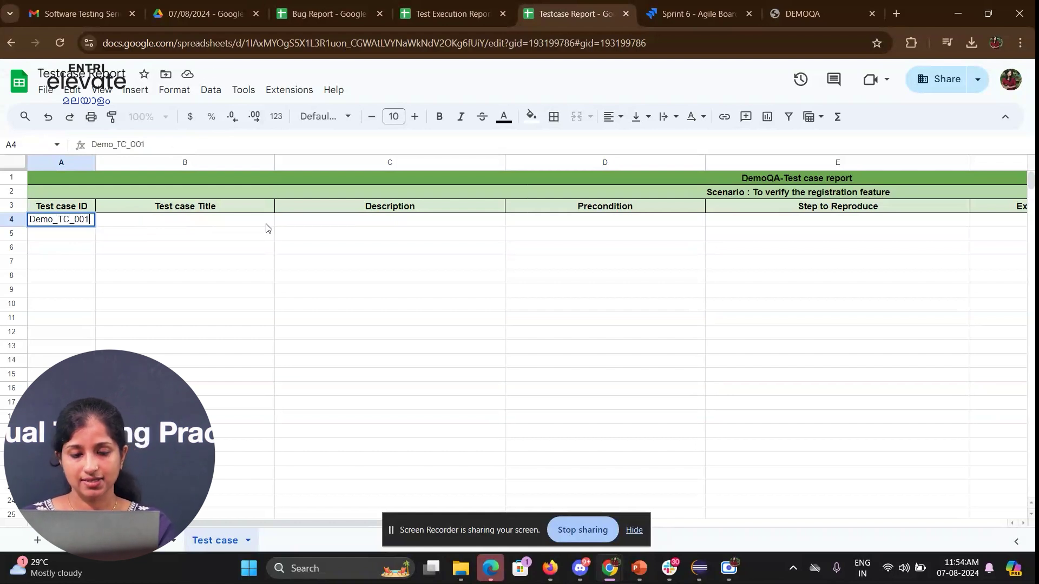
key("Tab")
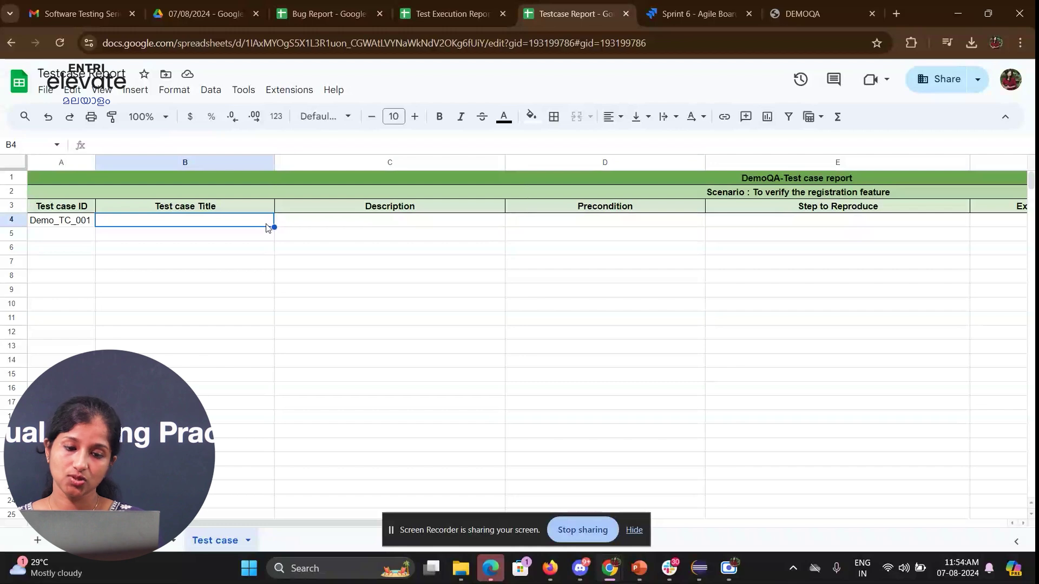
- Check the First Name text box on the DemoQA register form, then return to the spreadsheet
left_click(810, 6)
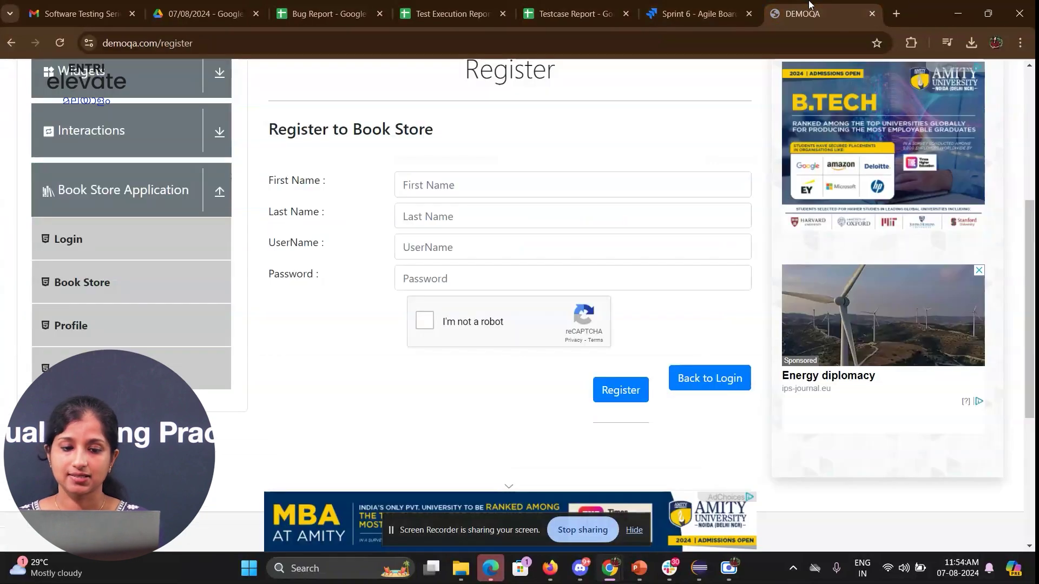
scroll(439, 180, "up", 1)
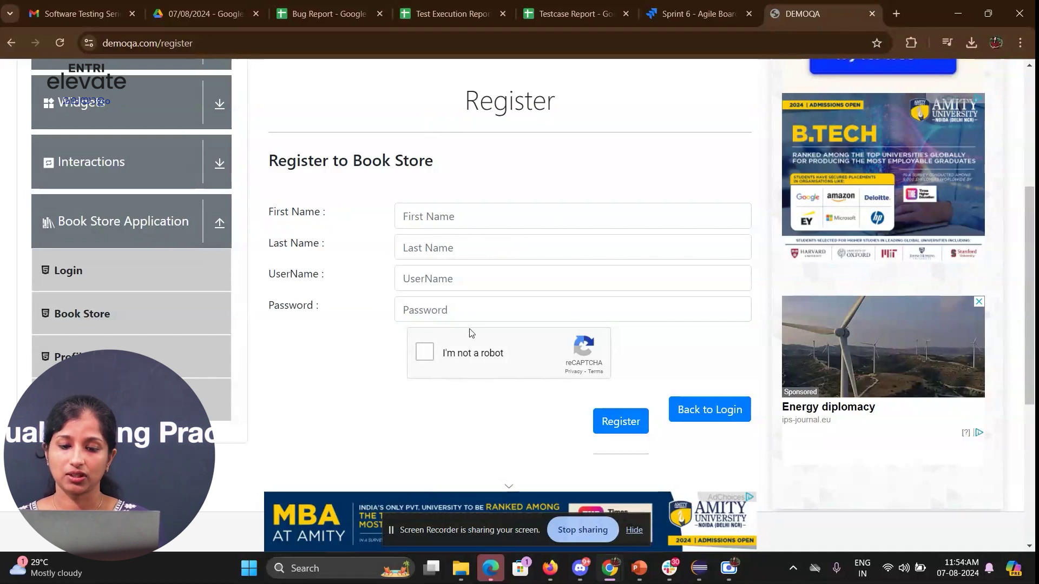
left_click(416, 227)
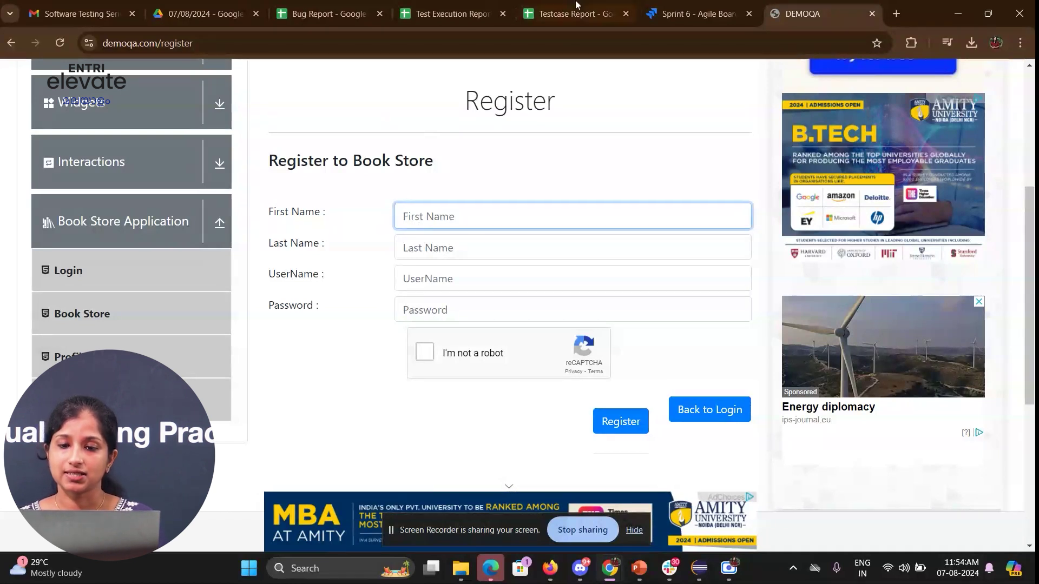
left_click(548, 4)
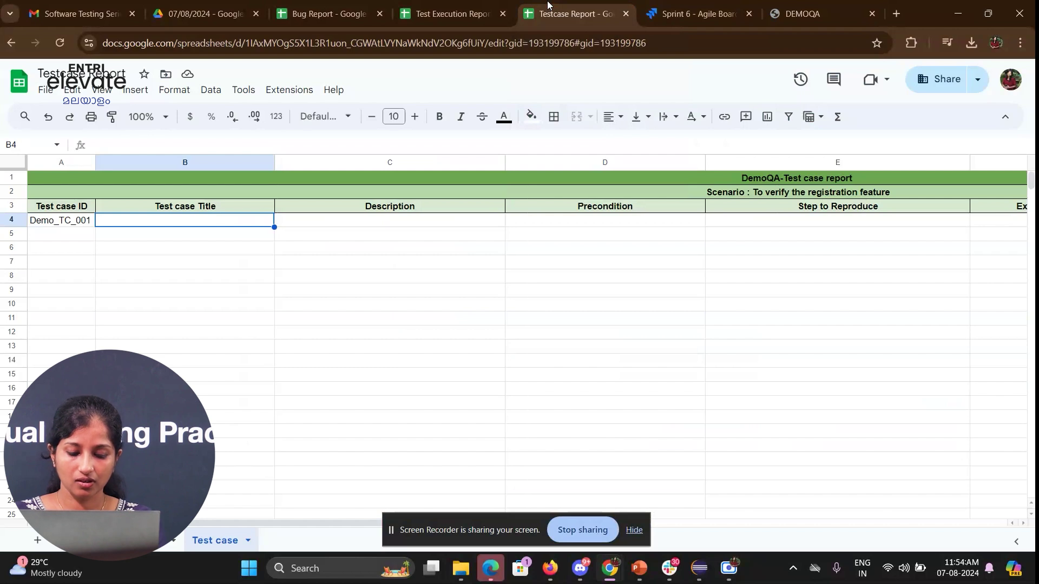
- Give Demo_TC_001 title 'Demo_Registration page_Textbox UI' and description 'To verify the text boxes are aligned in a correct way'
type("Demo")
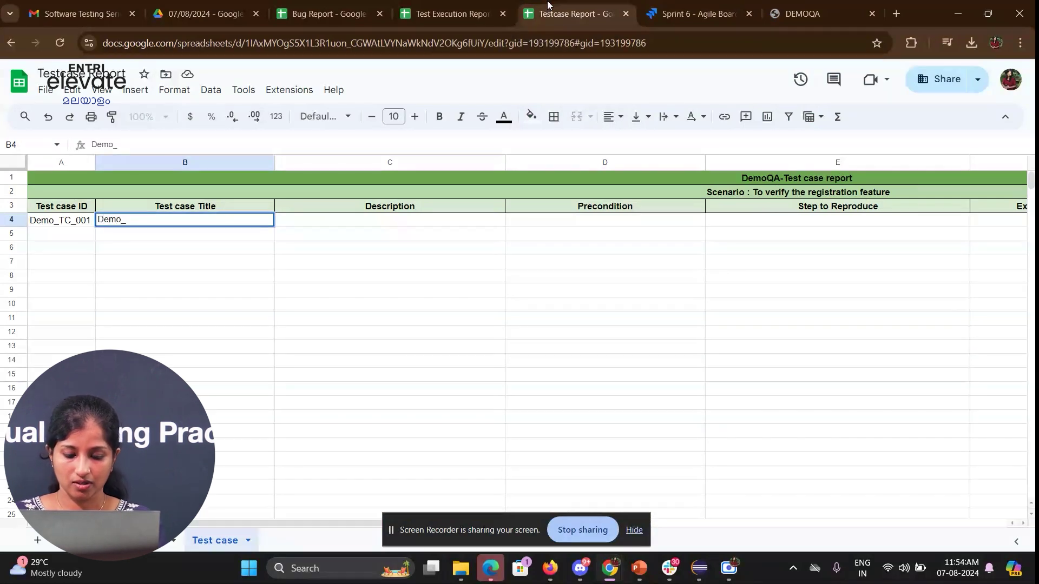
type("_Regist")
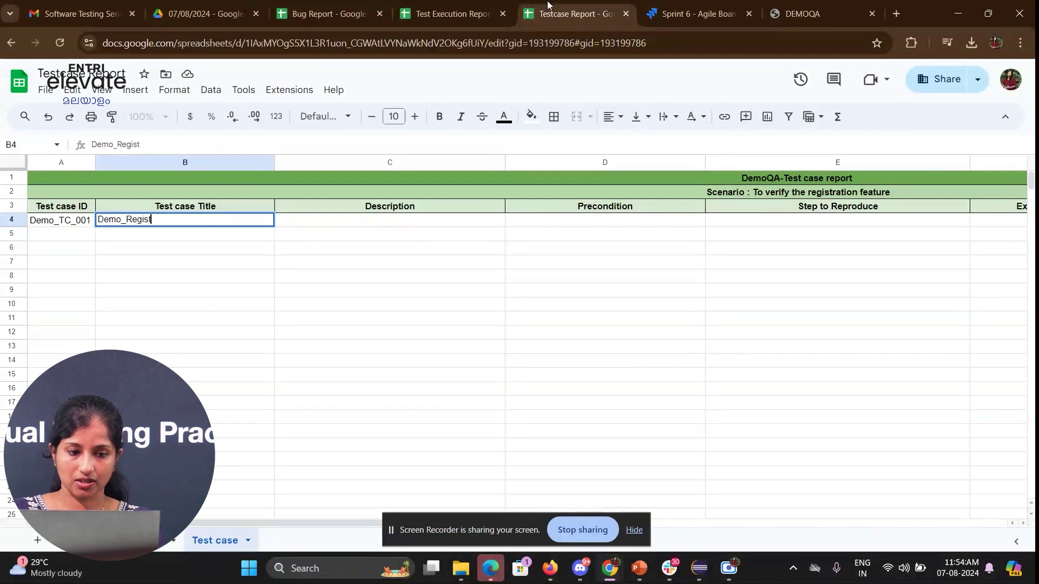
type("ratio")
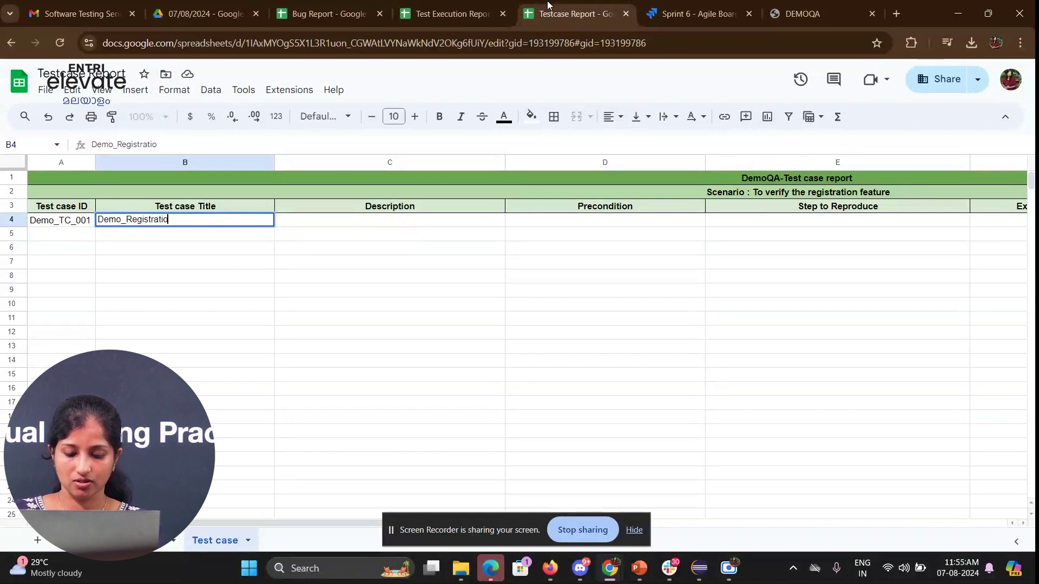
type("n page_Textbox UI")
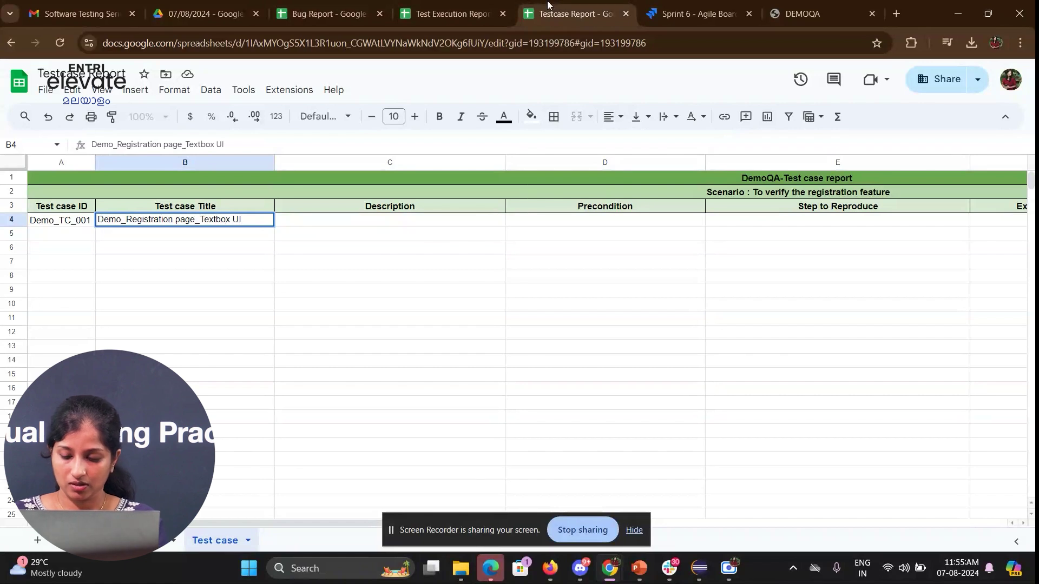
key("Tab")
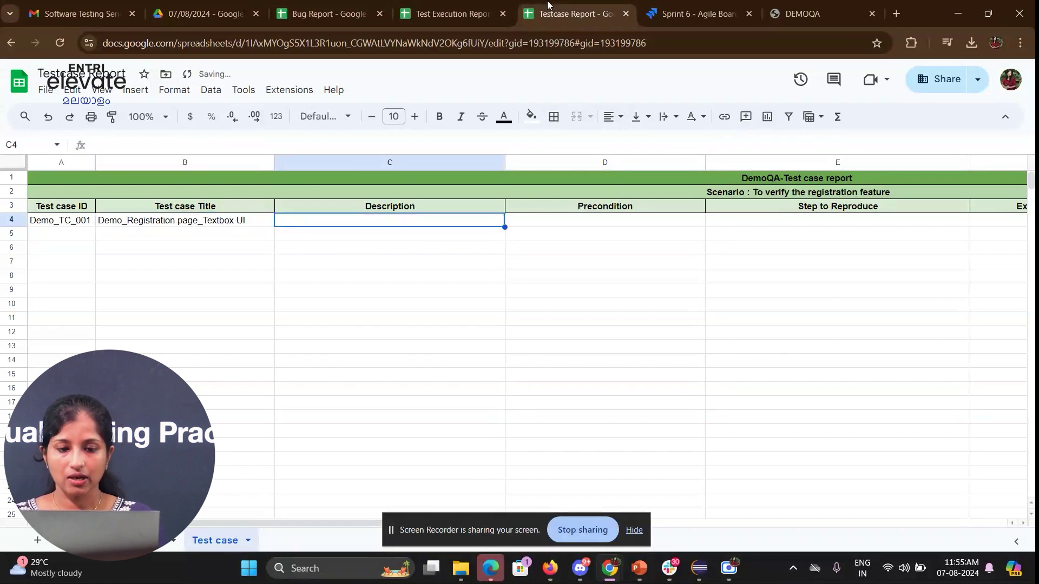
type("To verify ")
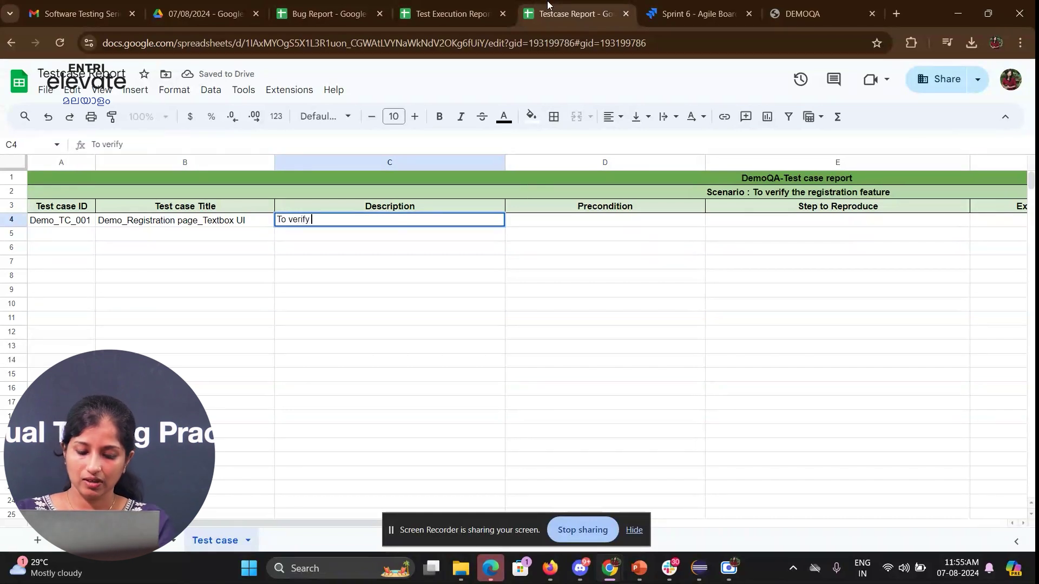
type("the text bi")
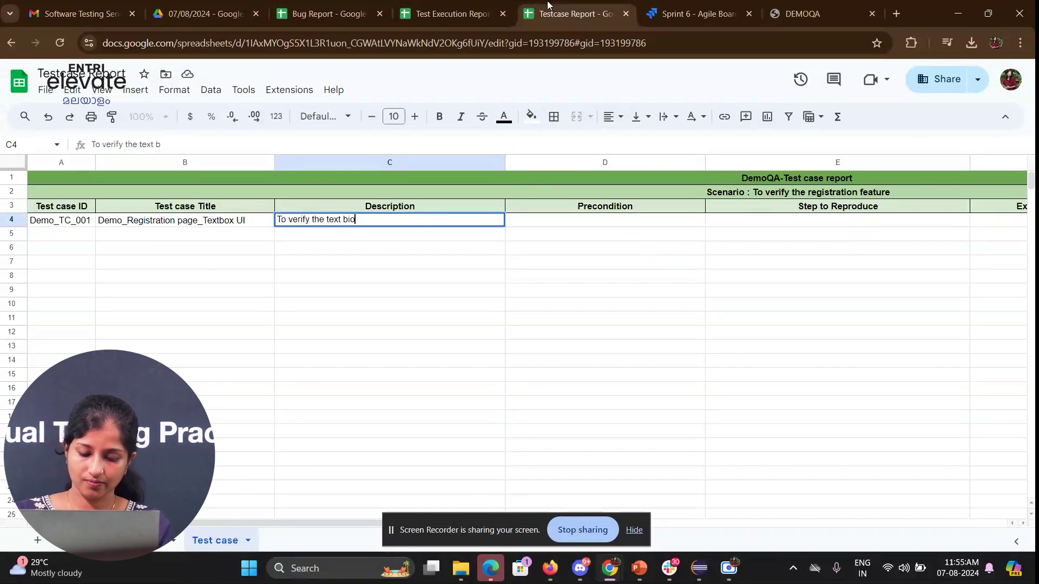
key("BackSpace")
type("ox")
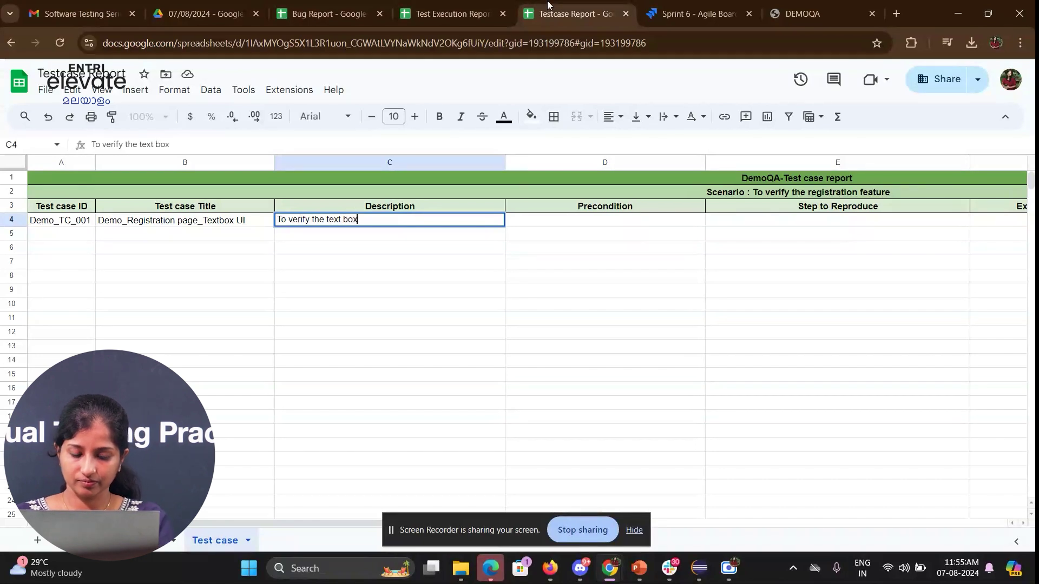
type("es are ali")
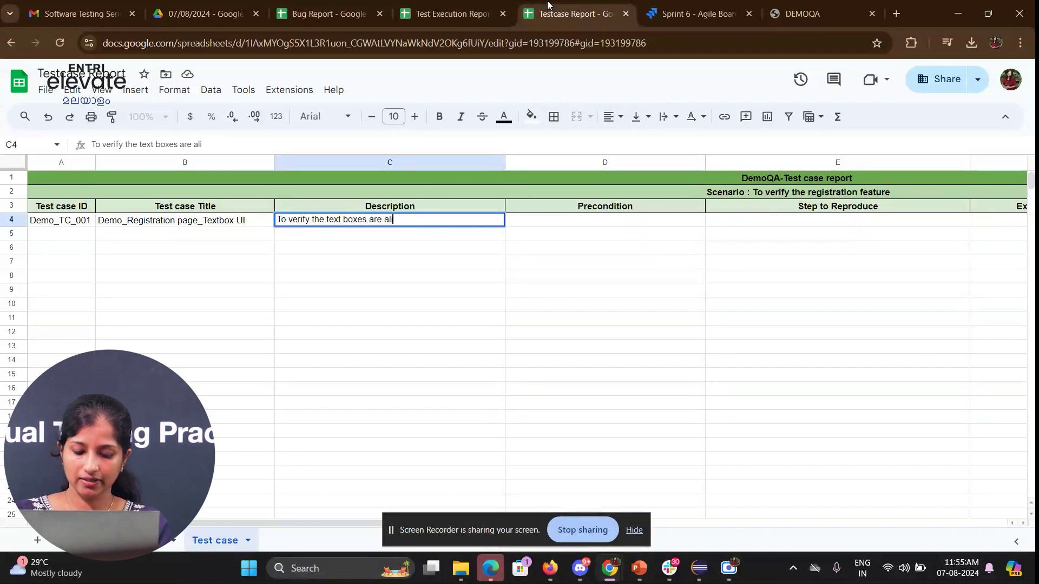
type("gned in ")
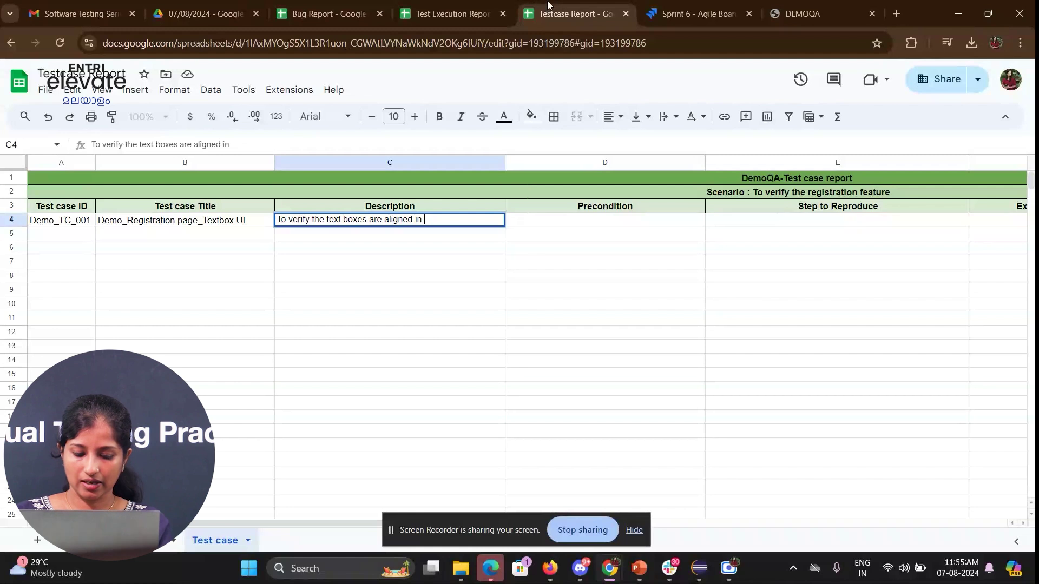
type("a correct wway")
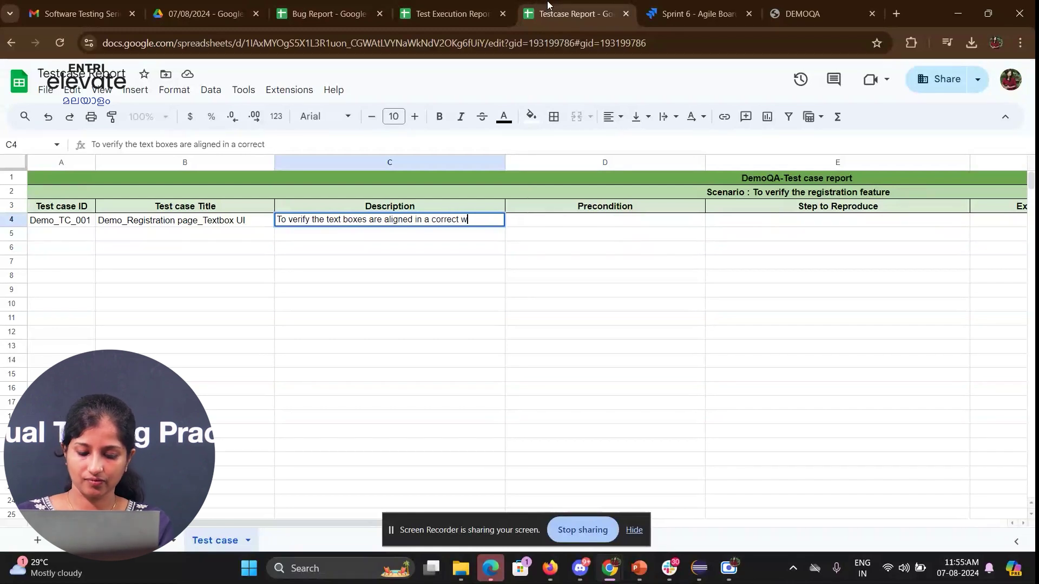
key("BackSpace")
key("BackSpace")
key("BackSpace")
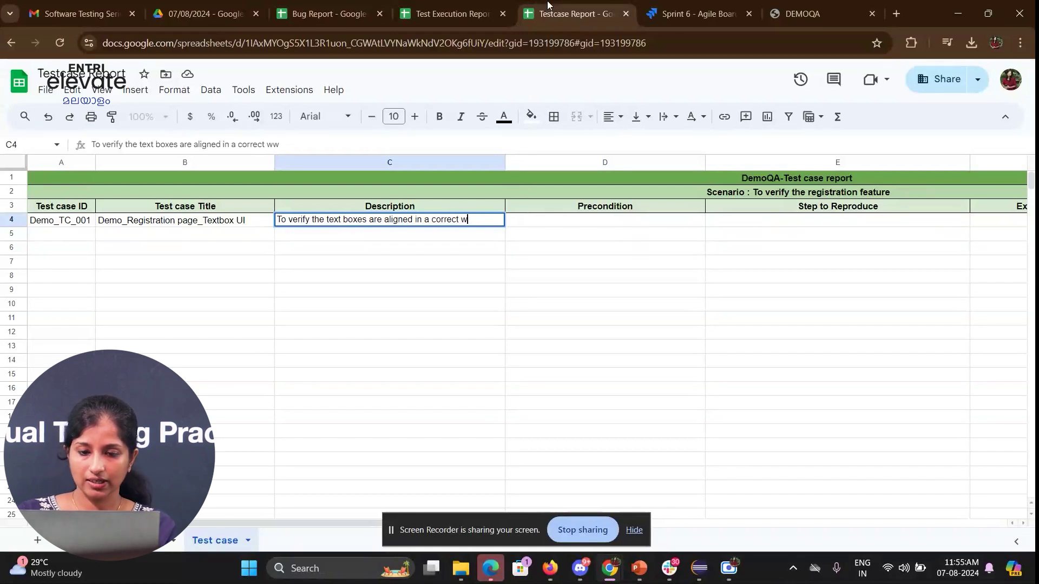
type("ay")
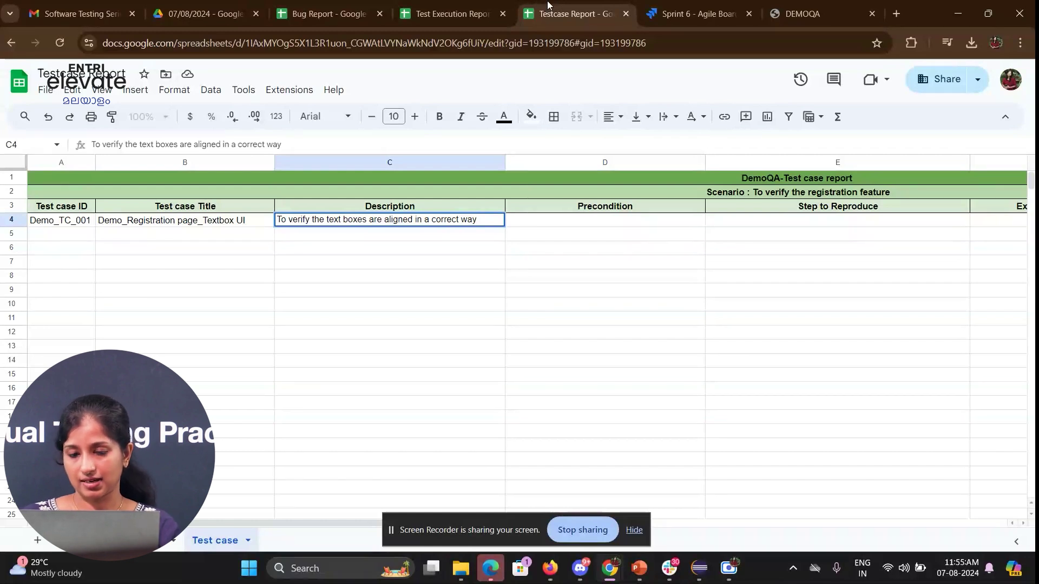
key("Tab")
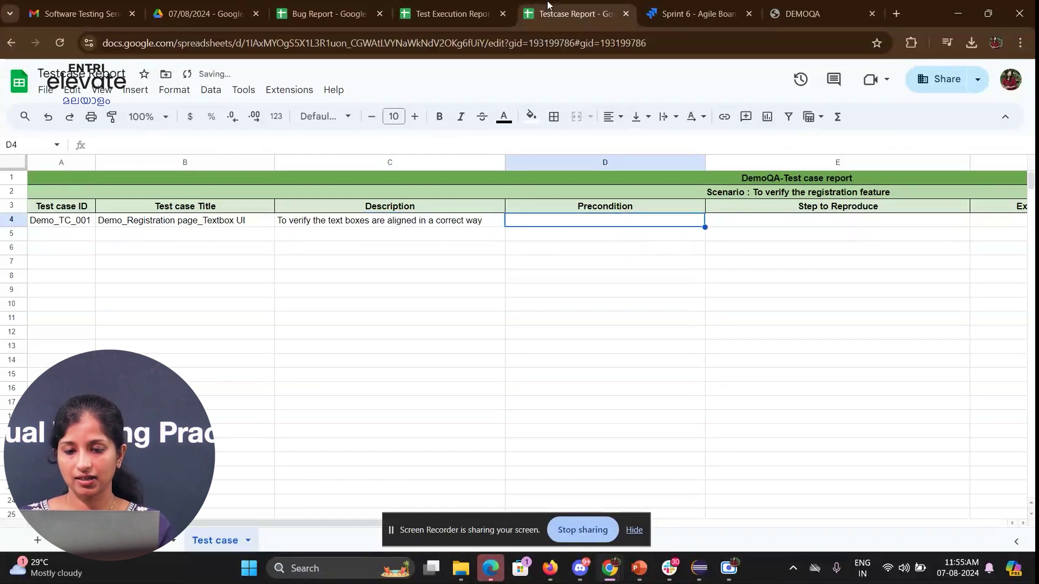
- Enter the precondition about launching the application and navigating to the registration page
type("Launch the application and navigayte to regis")
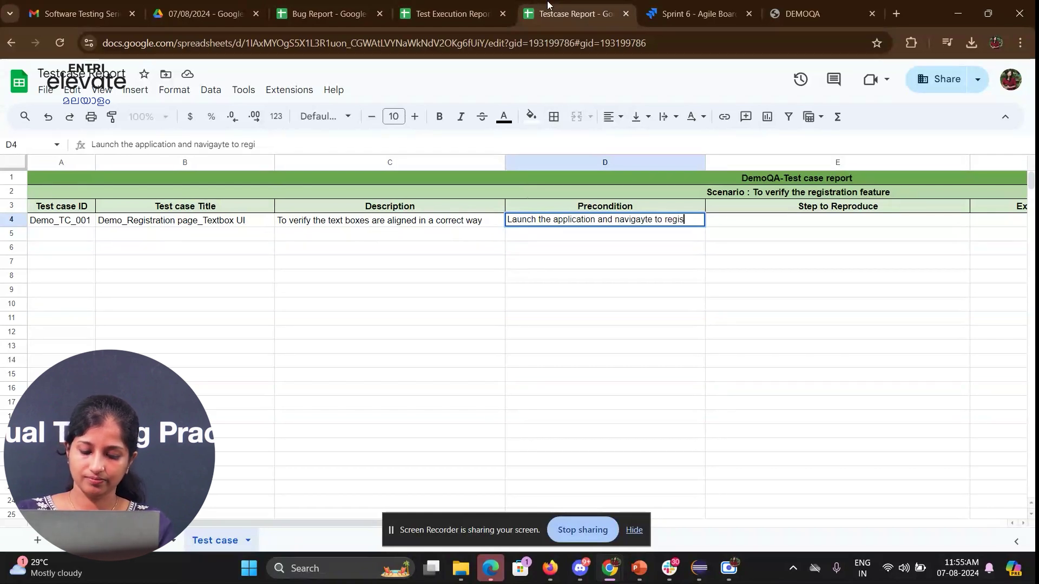
type("tration page")
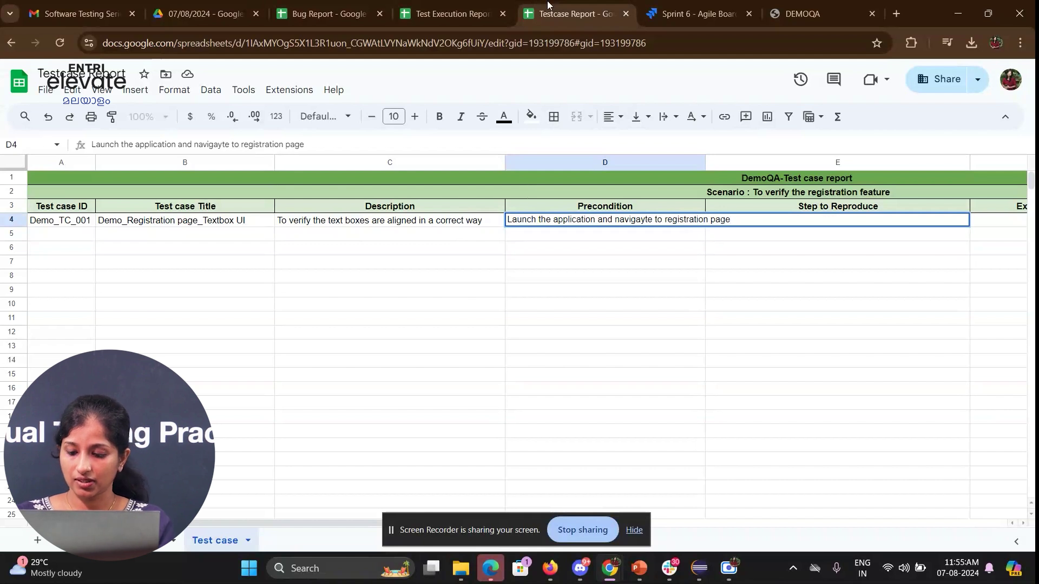
key("Return")
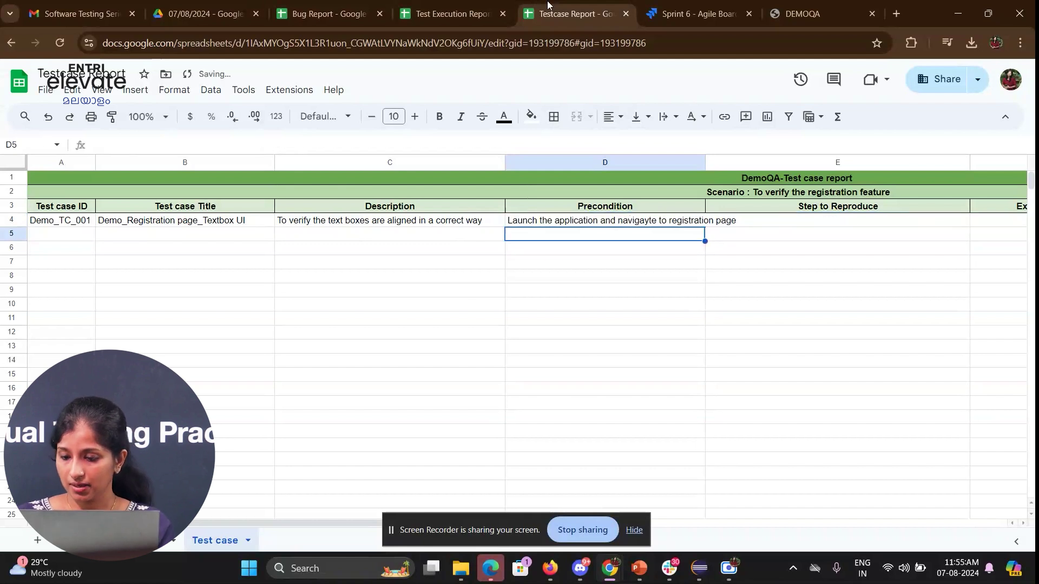
key("Right")
key("Up")
- Type steps '1.Launch the application' and '2.Click on New user' on separate lines in E4
type("1")
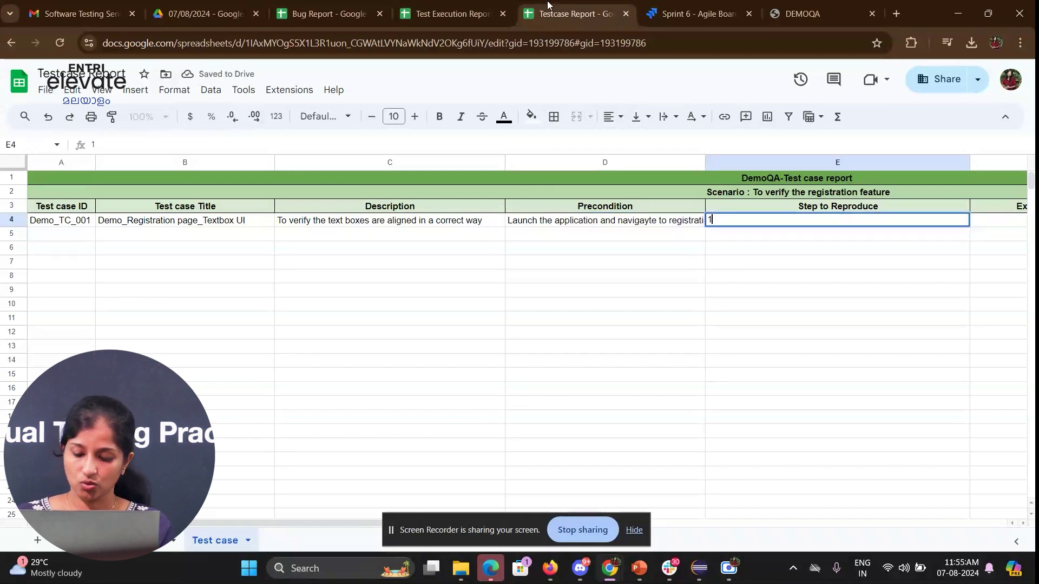
type("0Launch the app")
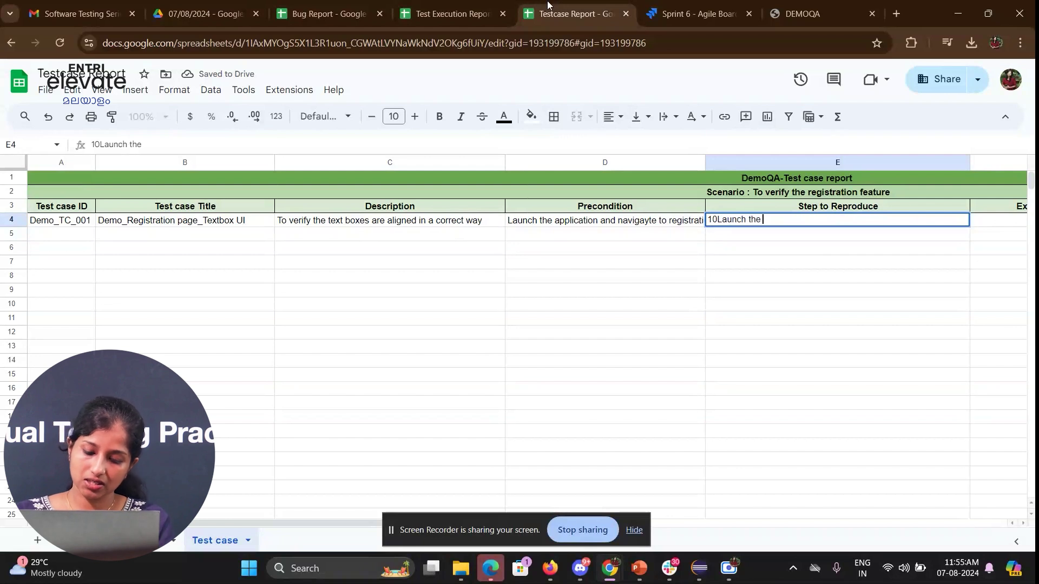
key("BackSpace")
key("BackSpace")
key("BackSpace")
key("BackSpace")
key("BackSpace")
key("BackSpace")
key("BackSpace")
key("BackSpace")
key("BackSpace")
key("BackSpace")
key("BackSpace")
key("BackSpace")
key("BackSpace")
key("BackSpace")
key("BackSpace")
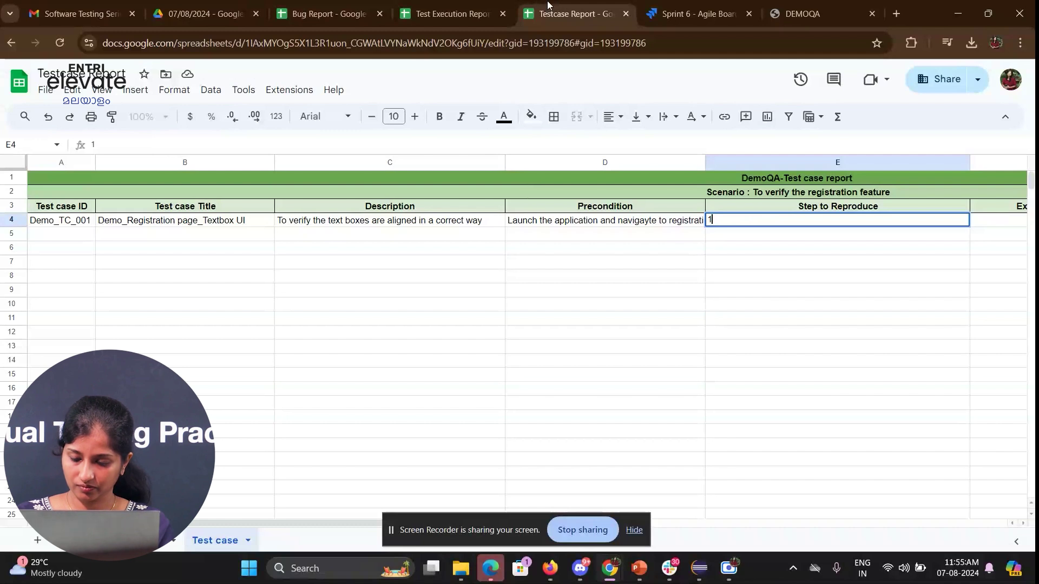
type(".Launch the application")
key("alt+Return")
type("2.")
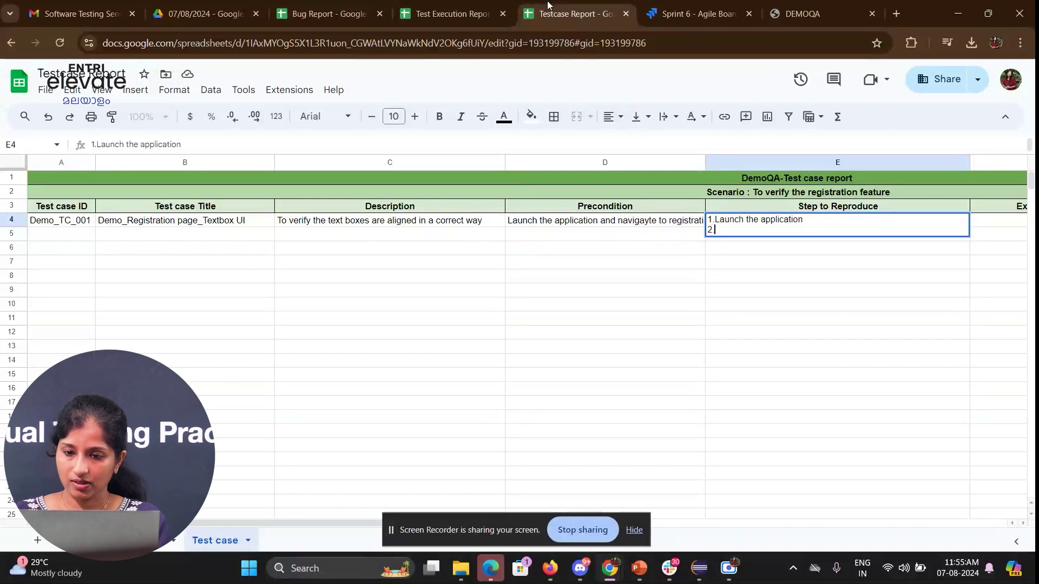
type("Click on N")
type("ew user")
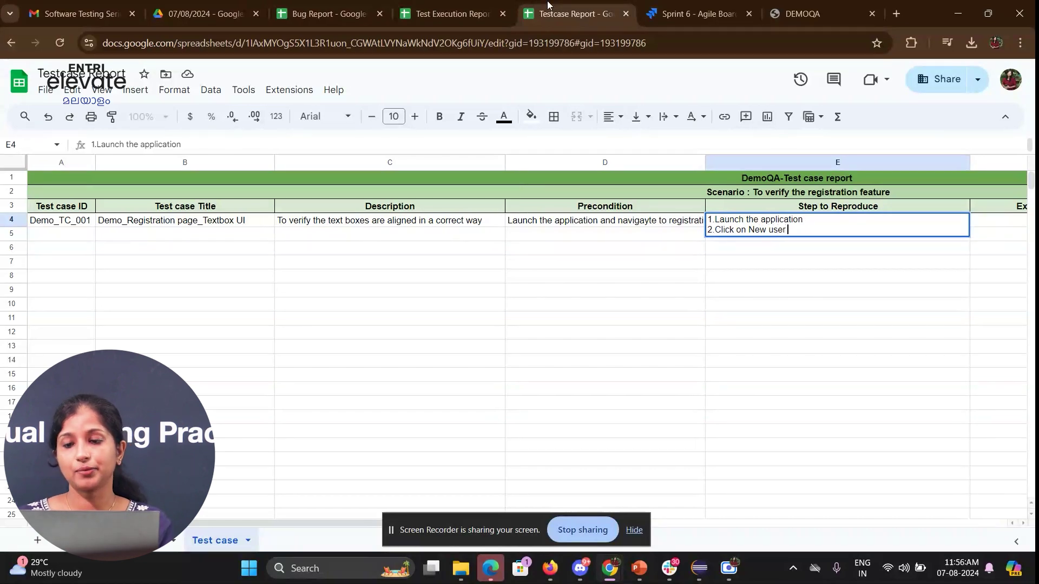
- On DemoQA, look over the Book Store login page, then reopen the Register to Book Store form
left_click(813, 7)
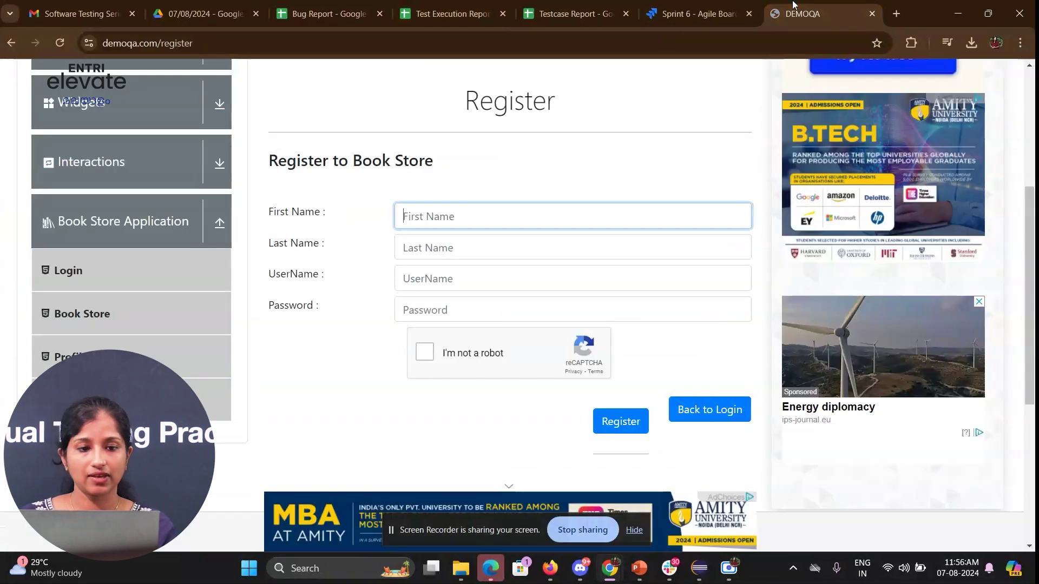
left_click(9, 43)
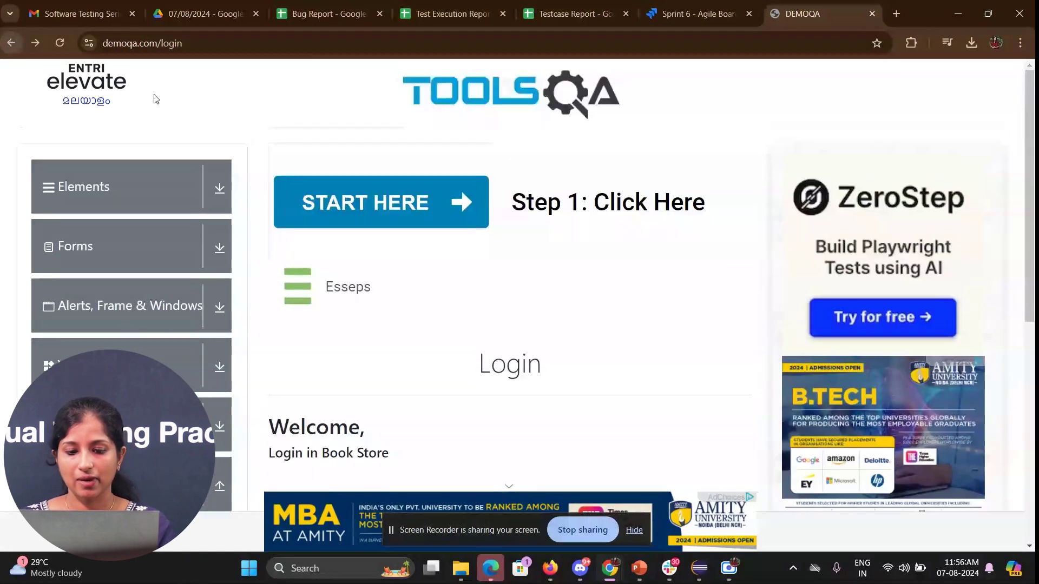
scroll(453, 224, "down", 8)
scroll(453, 224, "up", 4)
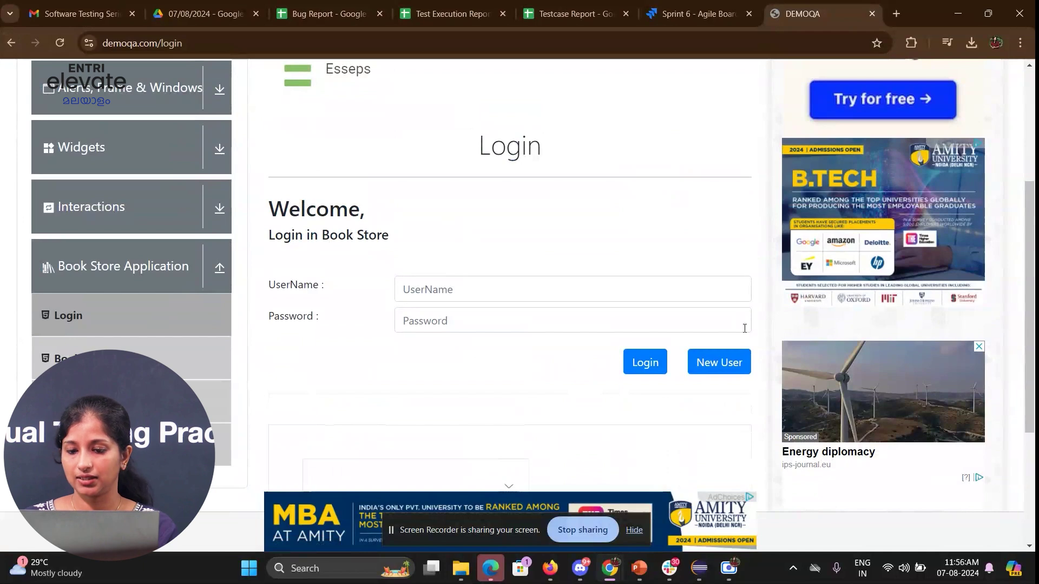
left_click(738, 369)
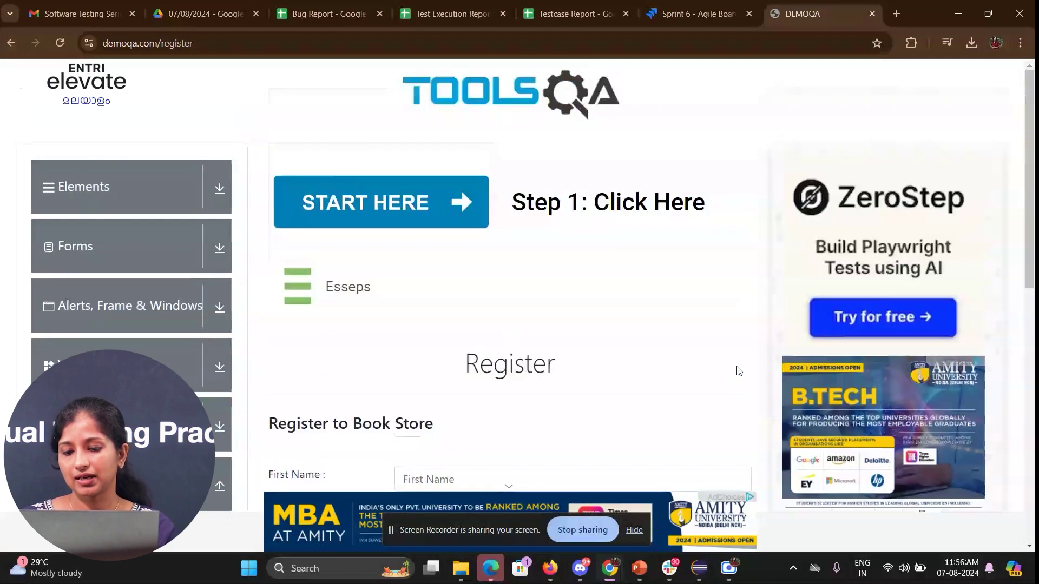
- Add '3.Observe the registration page' and '4.Observe the text boxes' as new lines in cell E4
left_click(598, 5)
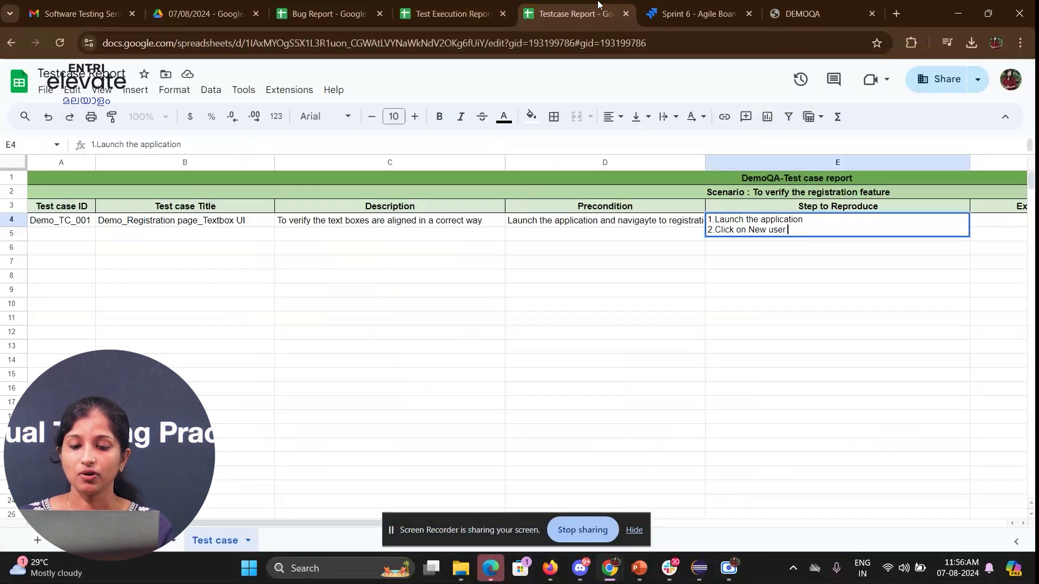
key("alt+Return")
type("3.")
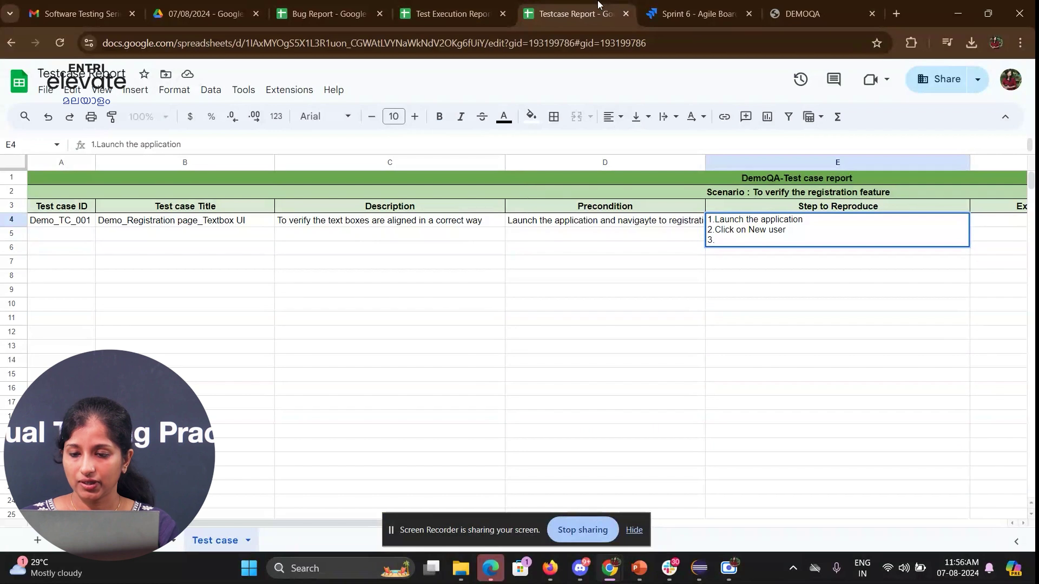
type("Obse")
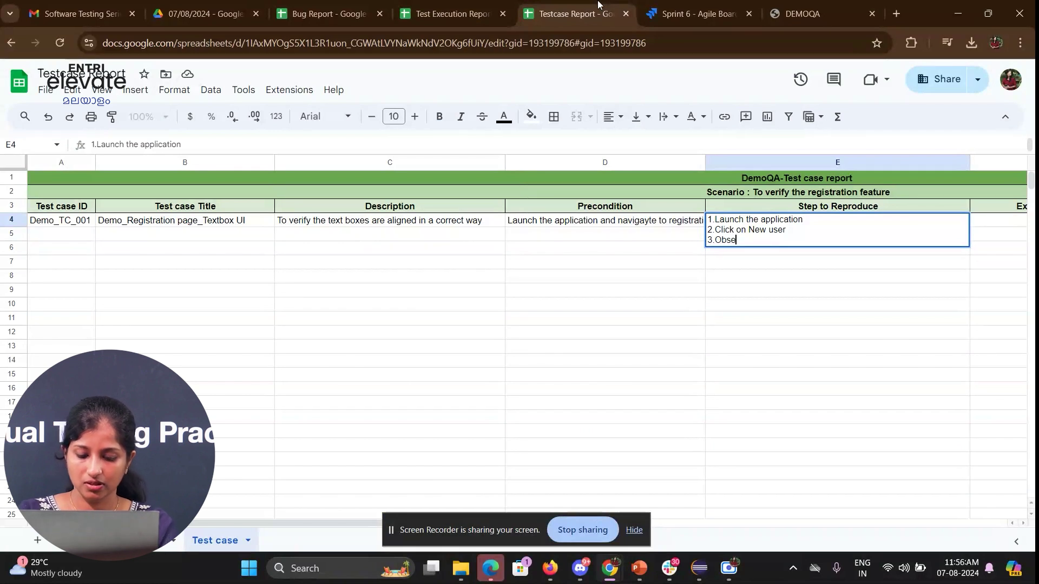
type("rve the reg")
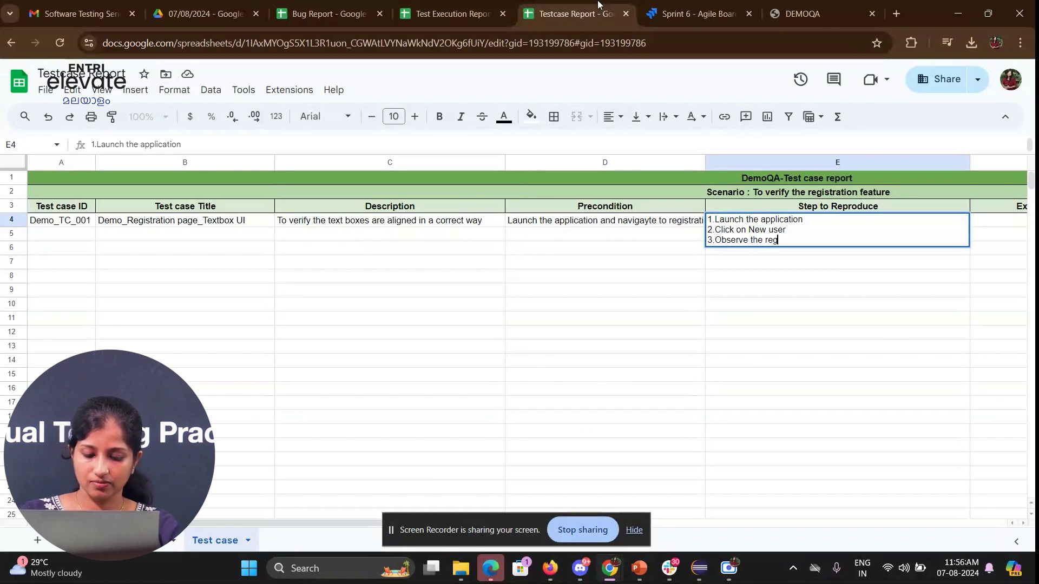
type("istration page")
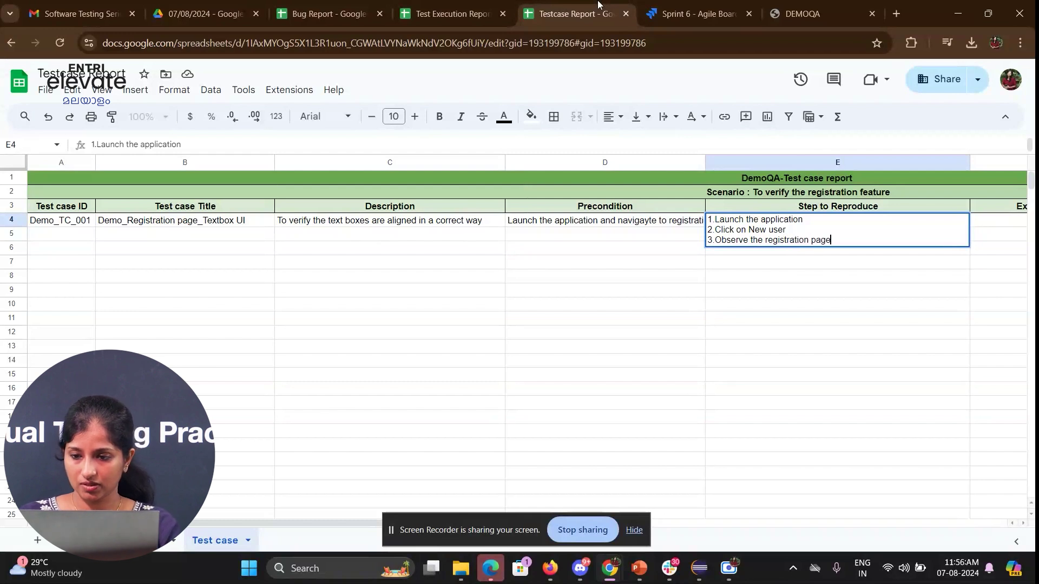
key("alt+Return")
type("4.Observe the text")
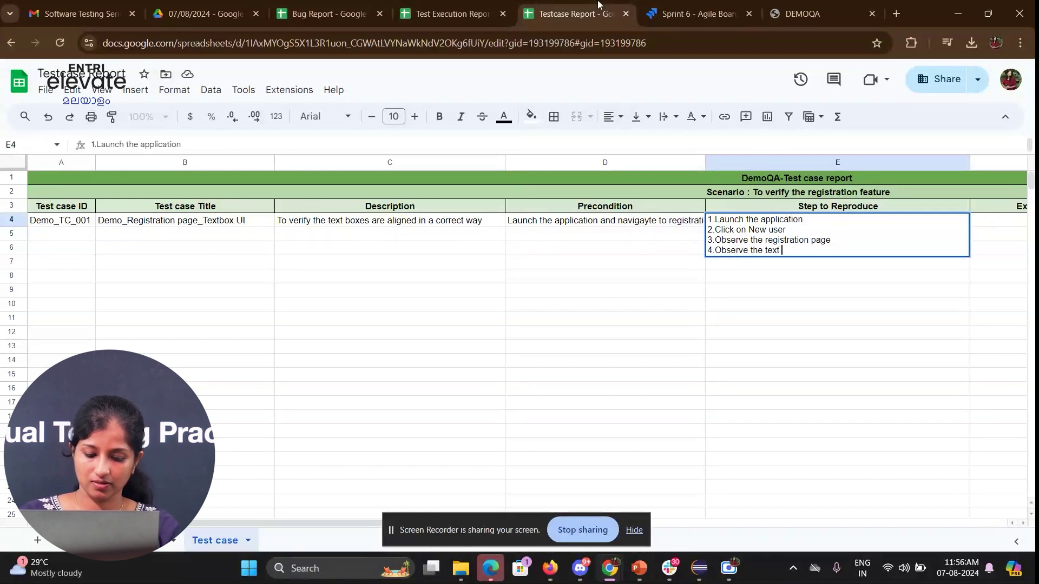
type(" boxes")
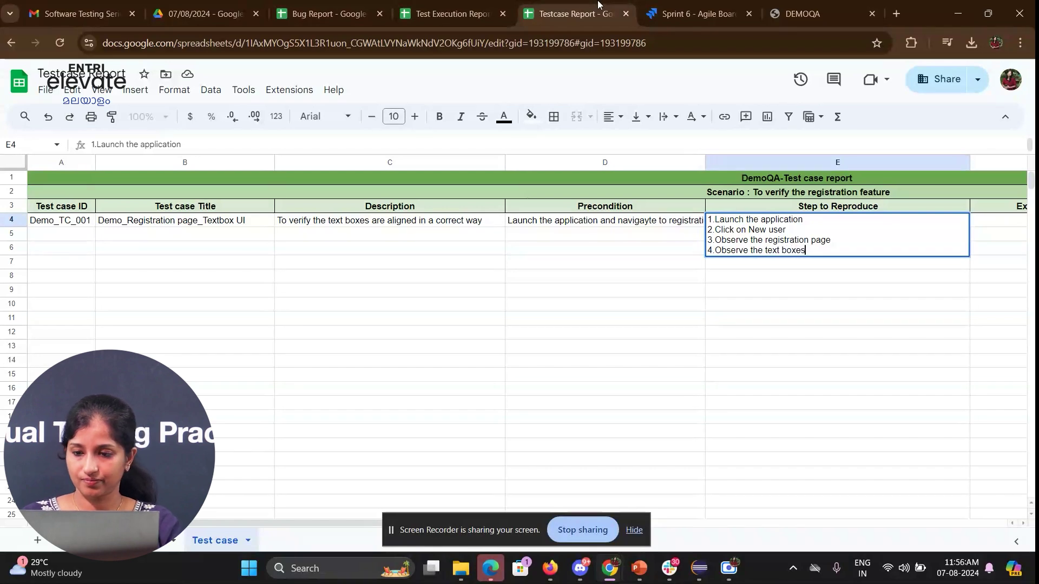
key("Return")
key("Tab")
key("Up")
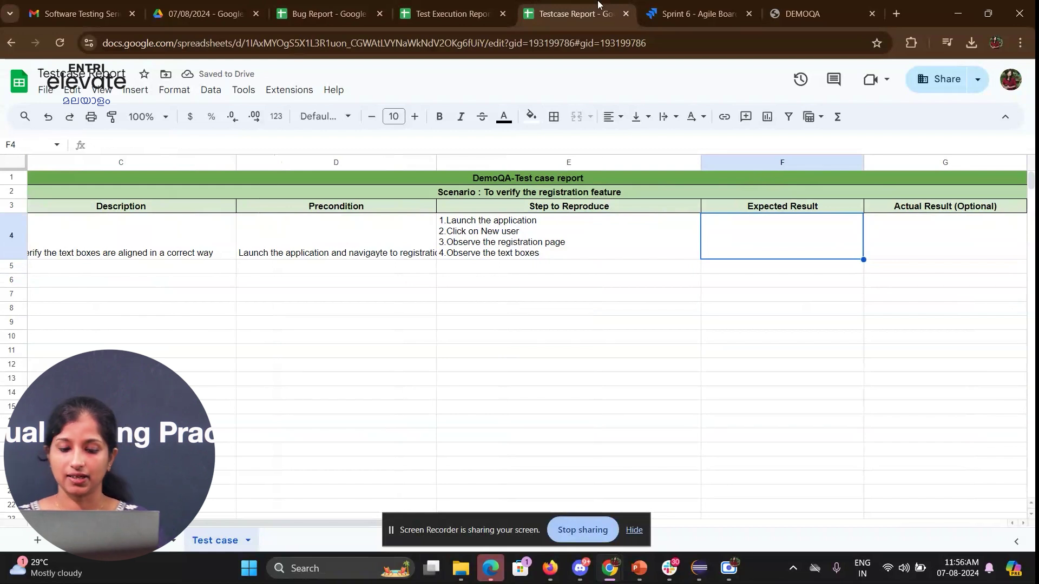
- Enter 'The textboxes should be aligned correctly' as F4's expected result and widen column F
type("The textboxes s")
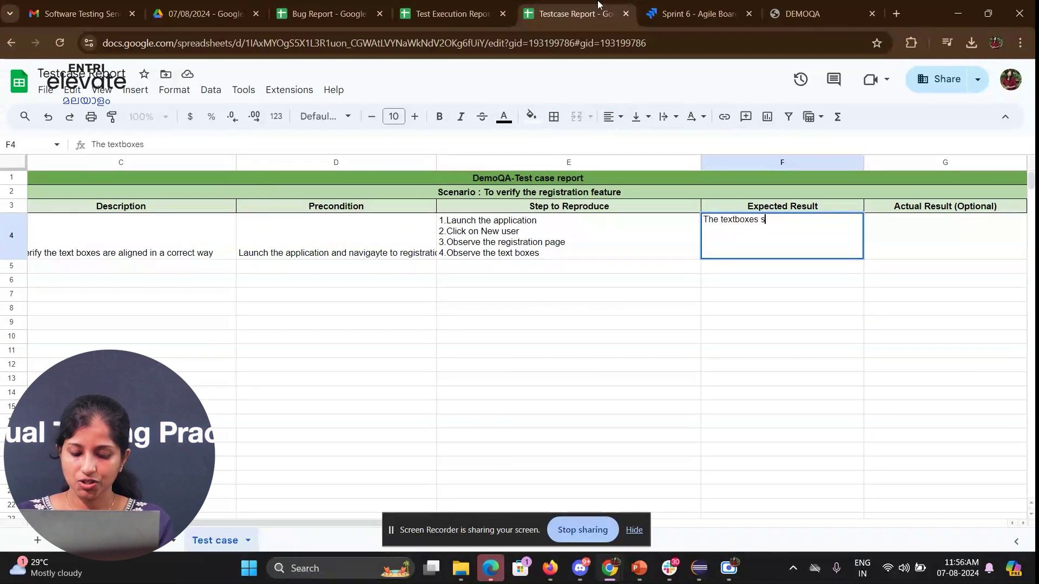
type("hould be aligned")
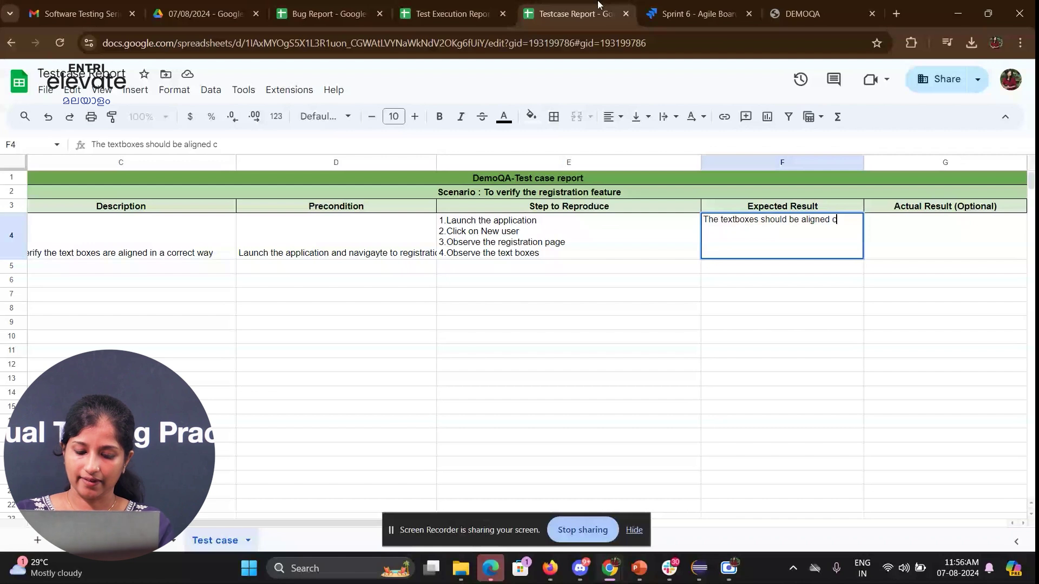
type(" correctly")
key("Tab")
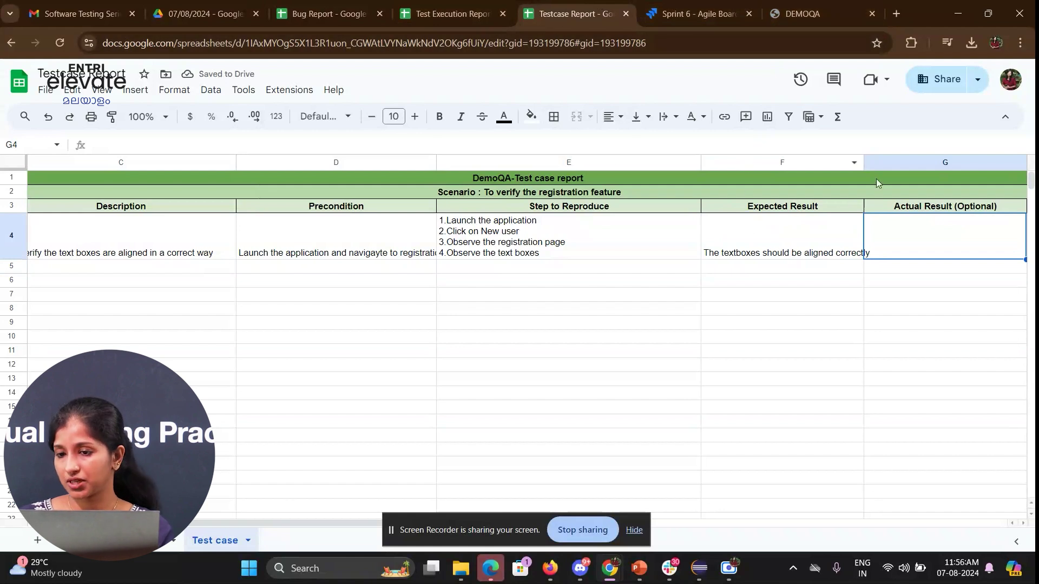
left_click_drag(864, 161, 870, 161)
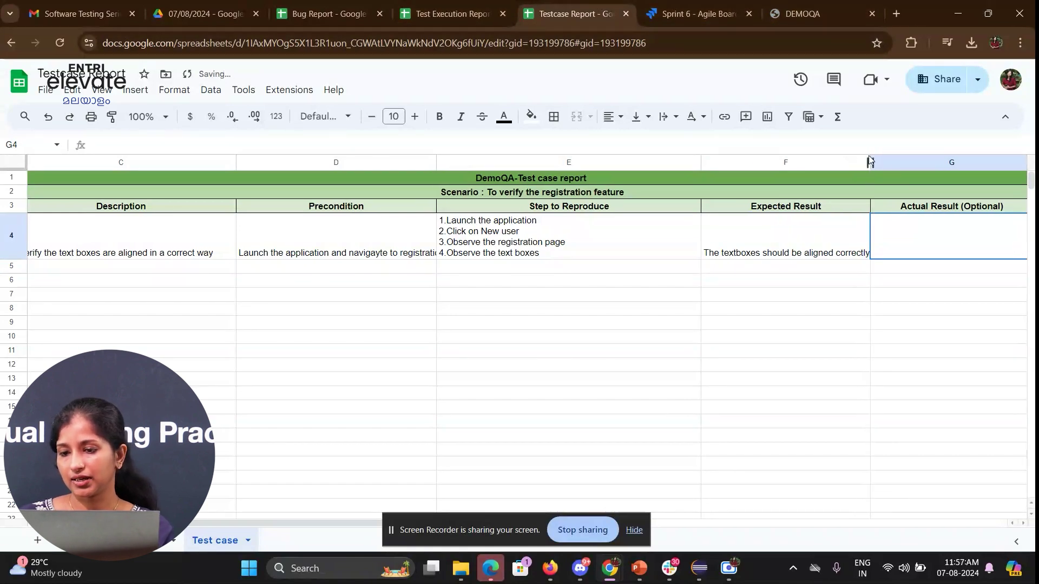
left_click(818, 258)
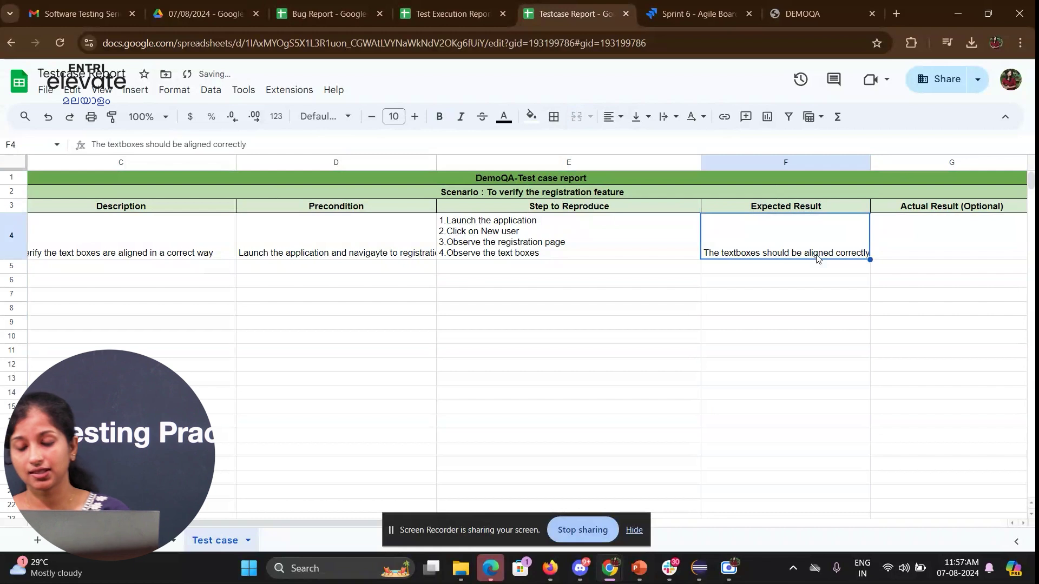
key("Tab")
key("Tab")
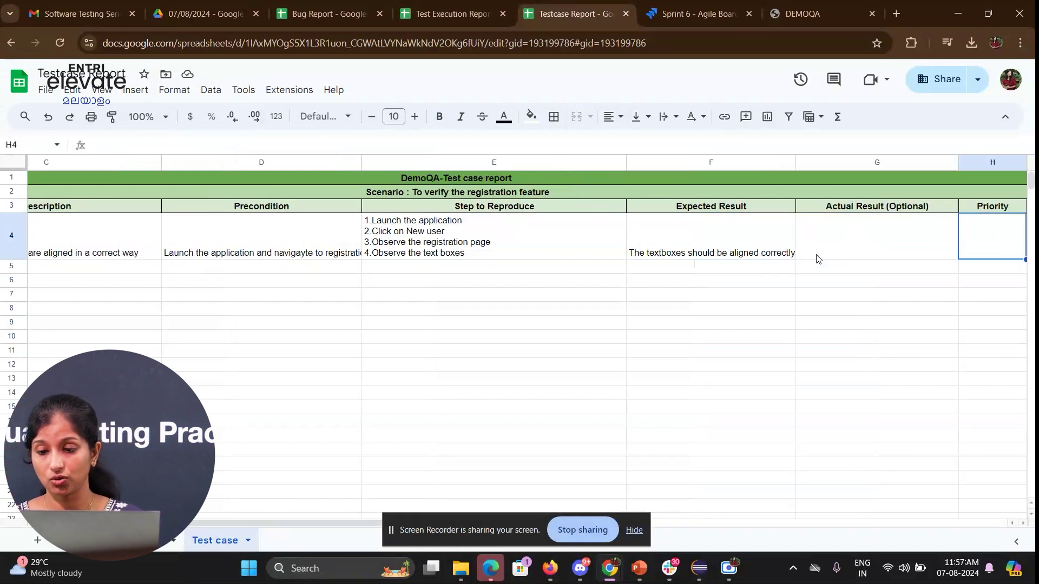
- Set Demo_TC_001's priority to Medium and its comment to NA
key("Tab")
key("shift+Tab")
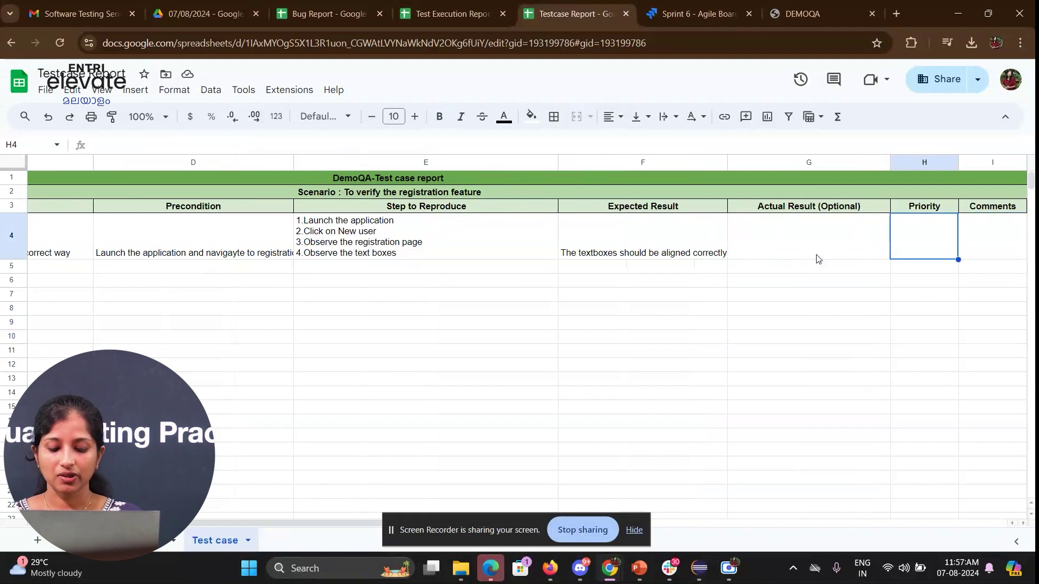
type("Medium")
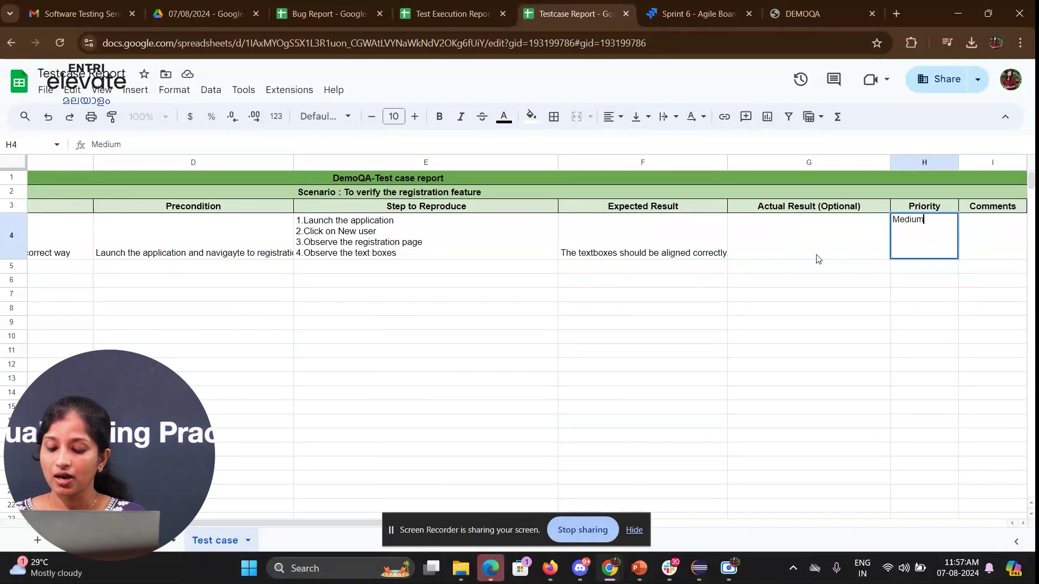
key("Tab")
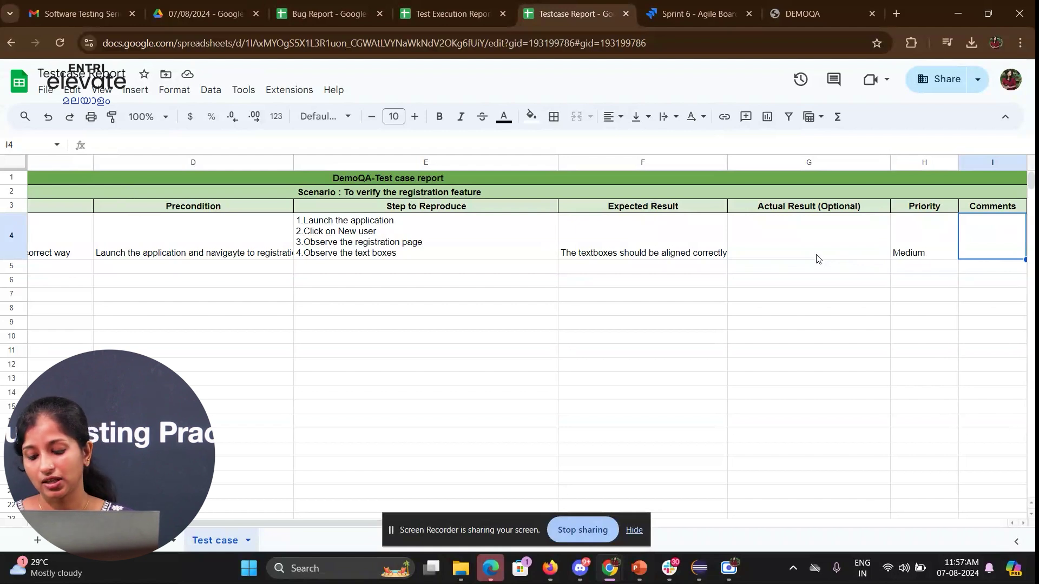
key("Right")
key("Left")
type("NA")
key("Right")
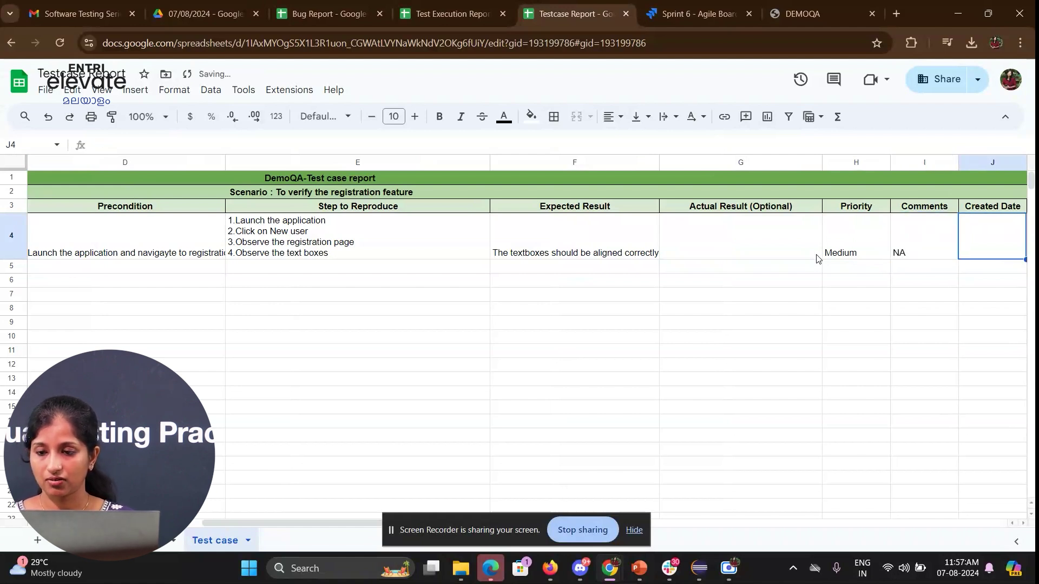
- Fill the Created Date with 'date' and Created By with 'QA name' for Demo_TC_001
key("Right")
key("Left")
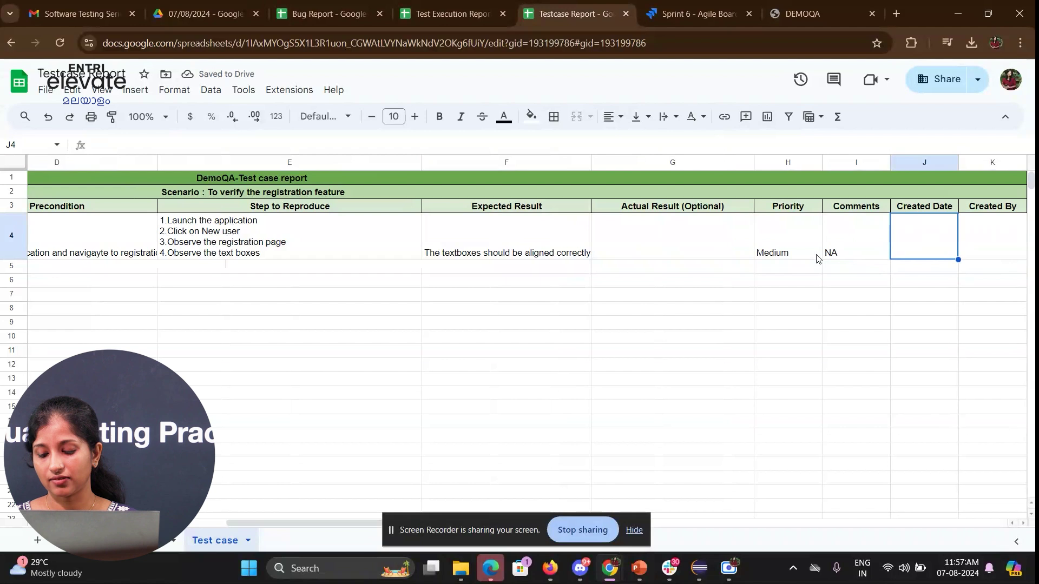
type("date")
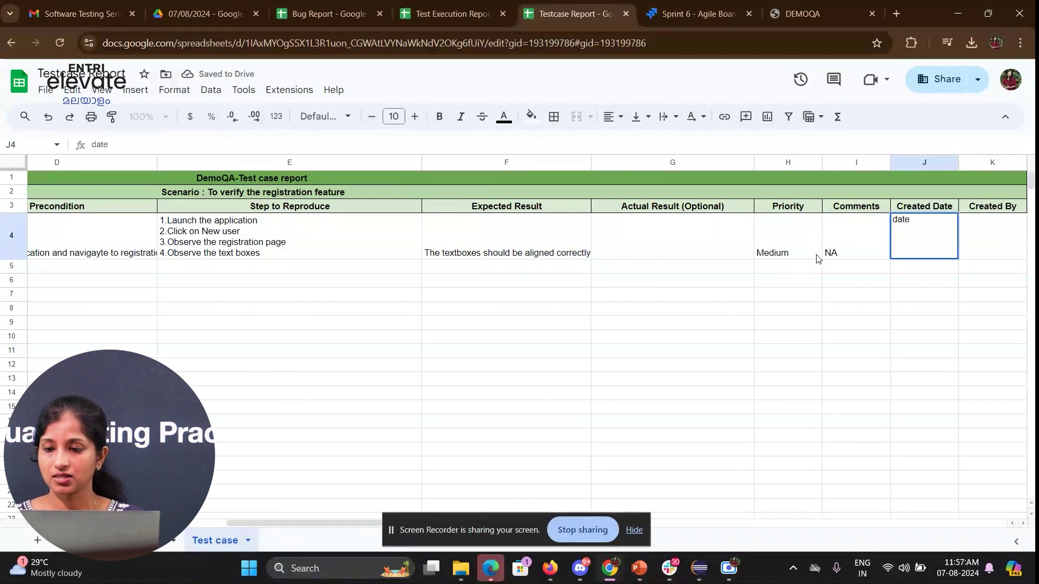
key("Right")
type("QA name")
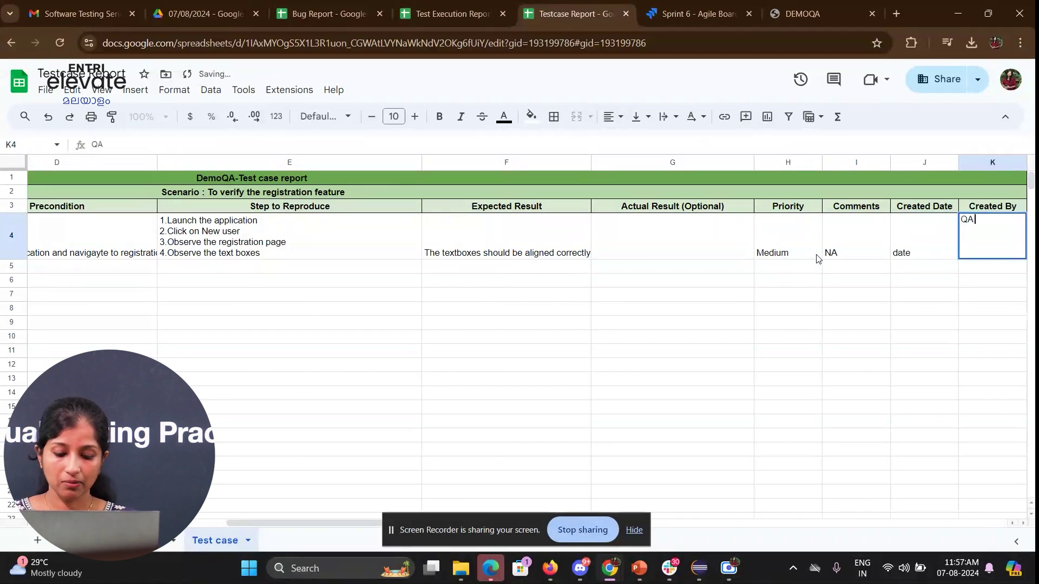
key("Return")
key("Left")
key("Left")
key("Left")
key("Left")
key("Left")
key("Left")
key("Left")
key("Left")
key("Left")
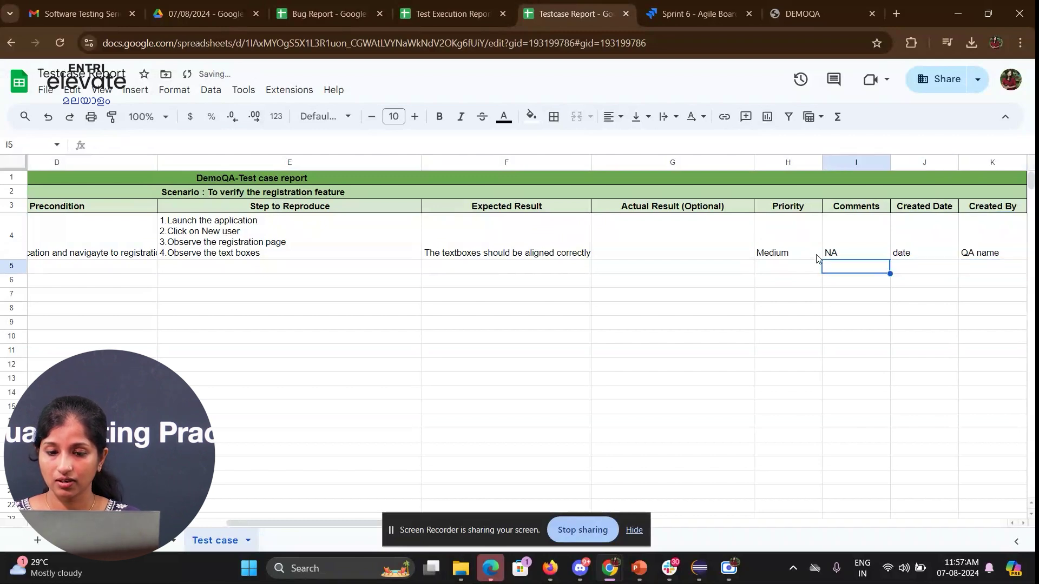
key("Left")
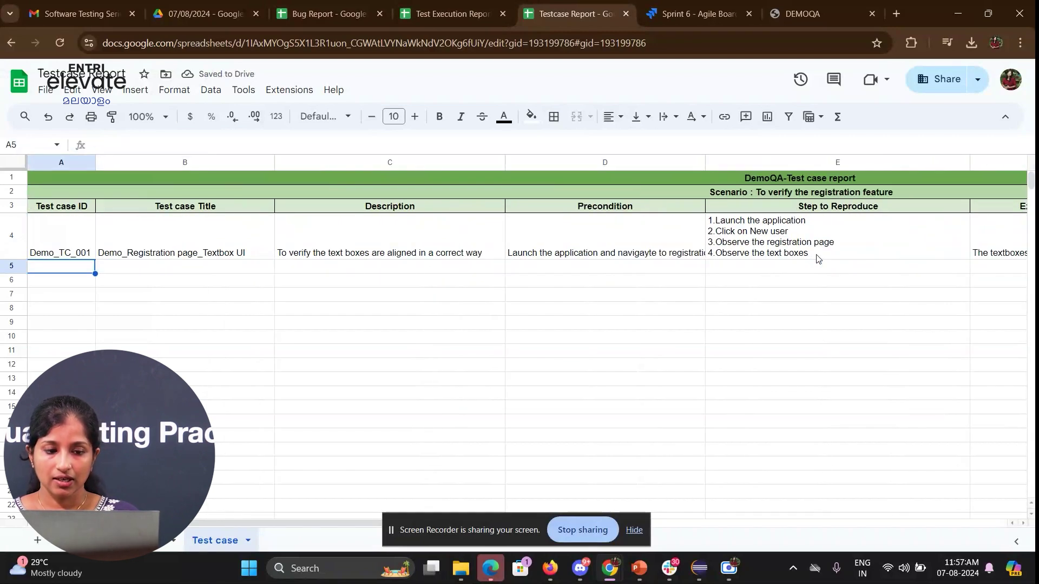
left_click(849, 2)
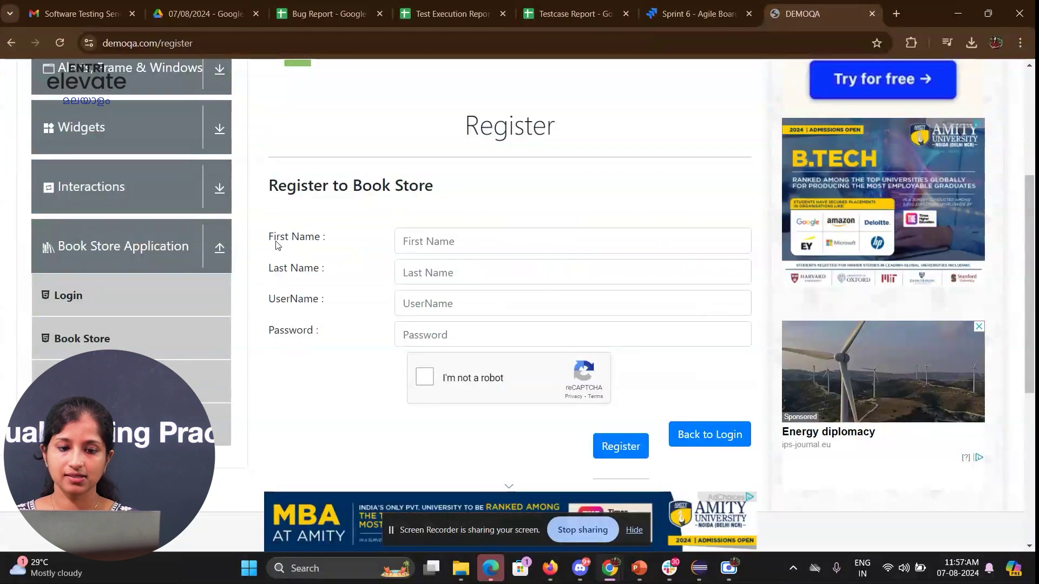
left_click_drag(276, 236, 333, 396)
left_click(332, 392)
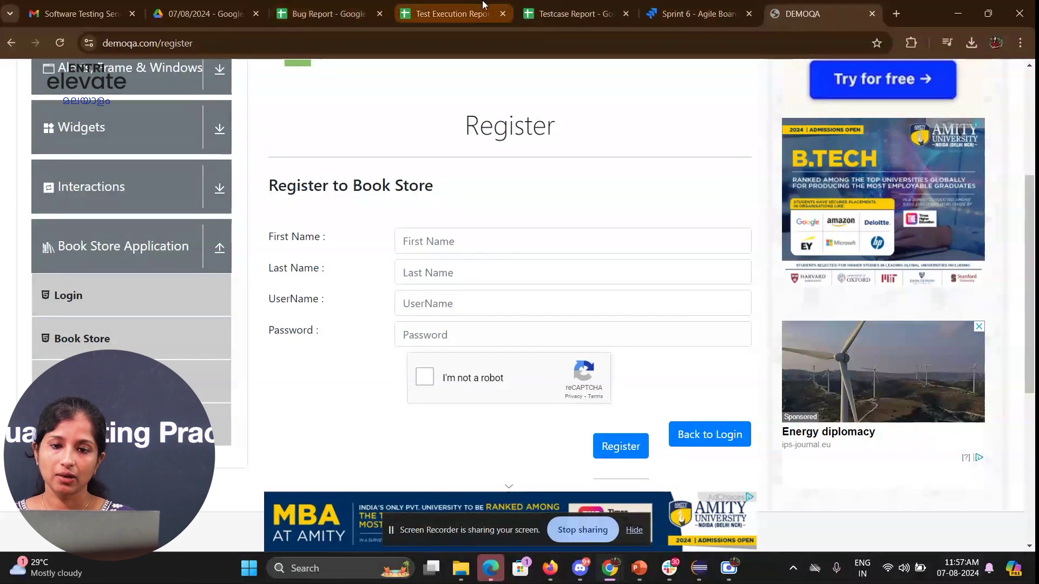
left_click(586, 5)
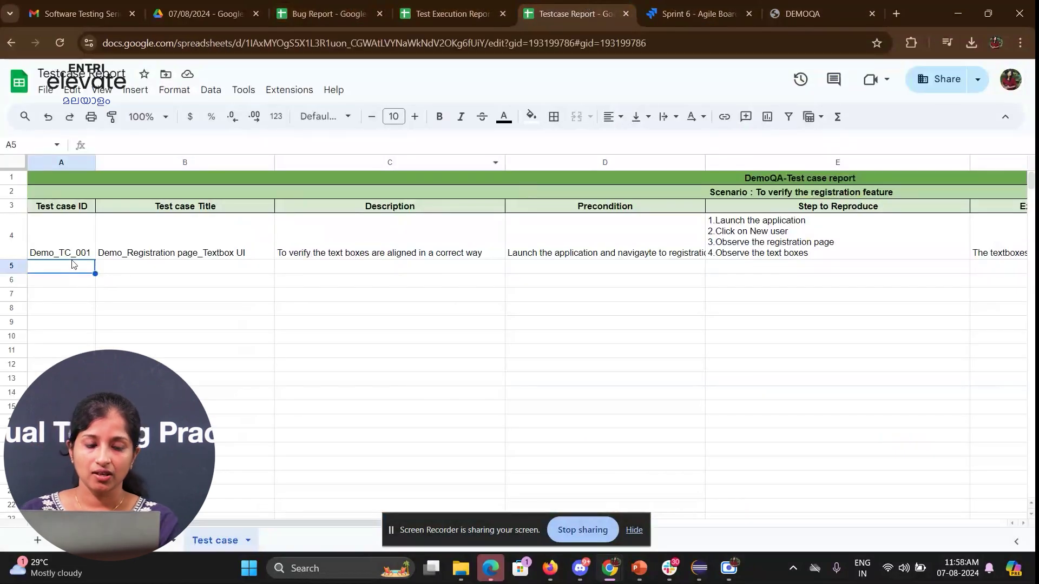
- Fill Demo_TC_002 into A5 and copy the title into B5 as 'Demo_Registration page_Labels UI'
left_click(85, 244)
left_click_drag(93, 259, 93, 271)
left_click(141, 260)
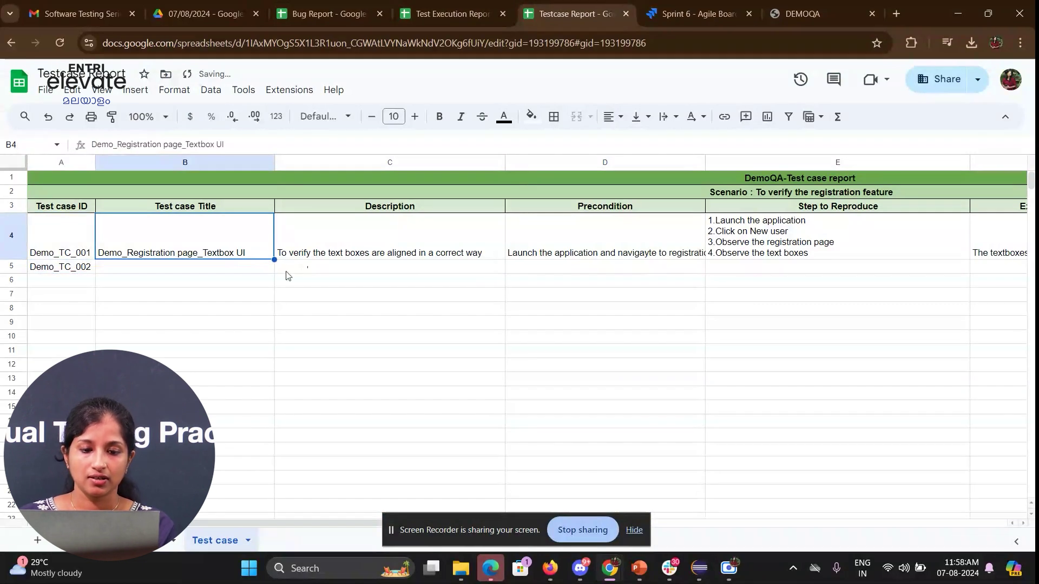
left_click_drag(275, 258, 274, 273)
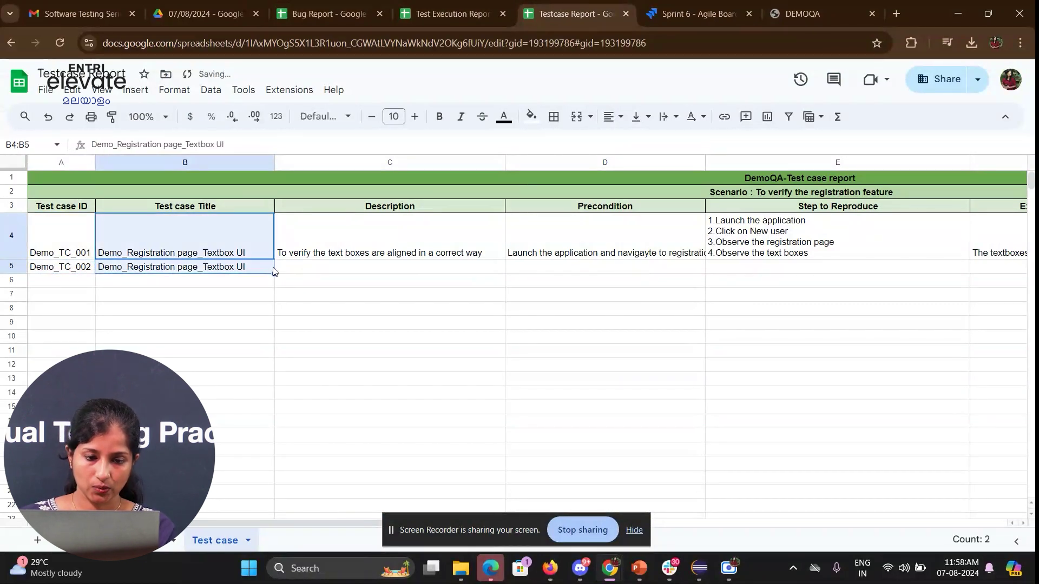
double_click(218, 271)
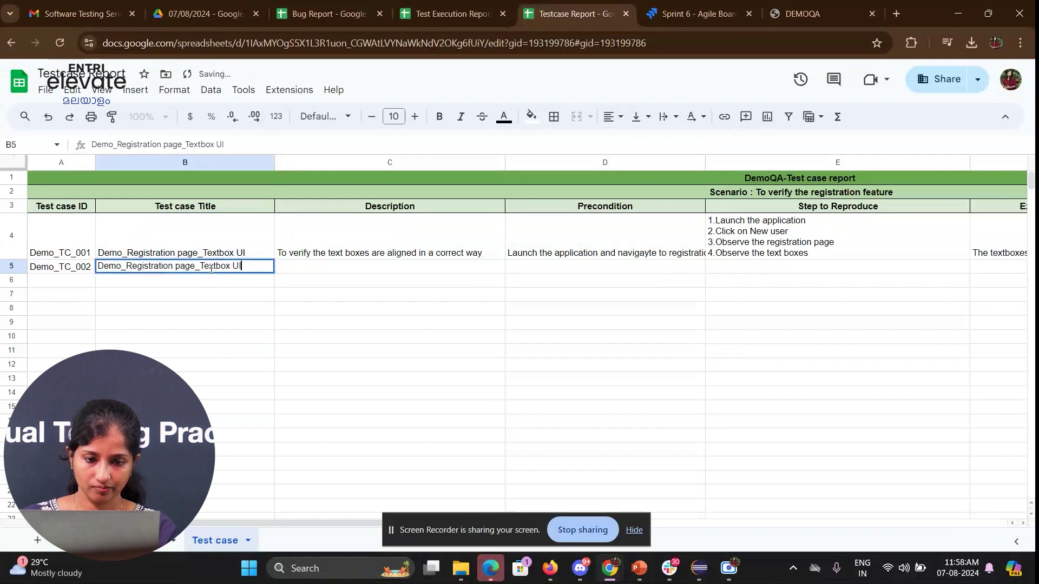
left_click_drag(199, 266, 232, 265)
type("Labels")
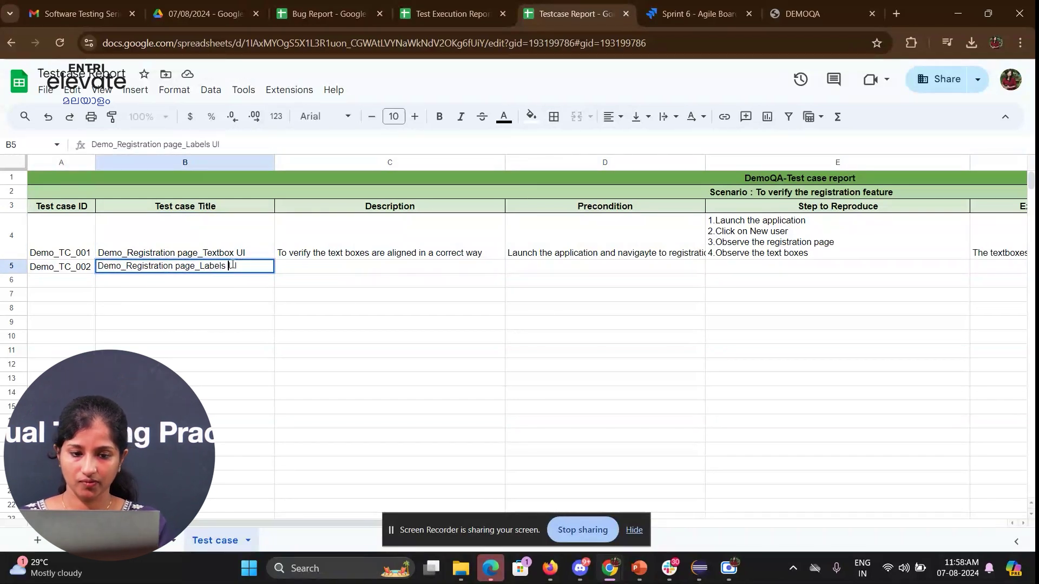
key("Return")
- Describe Demo_TC_002 as 'To verify the text labels are placed correctly' in C5
key("Down")
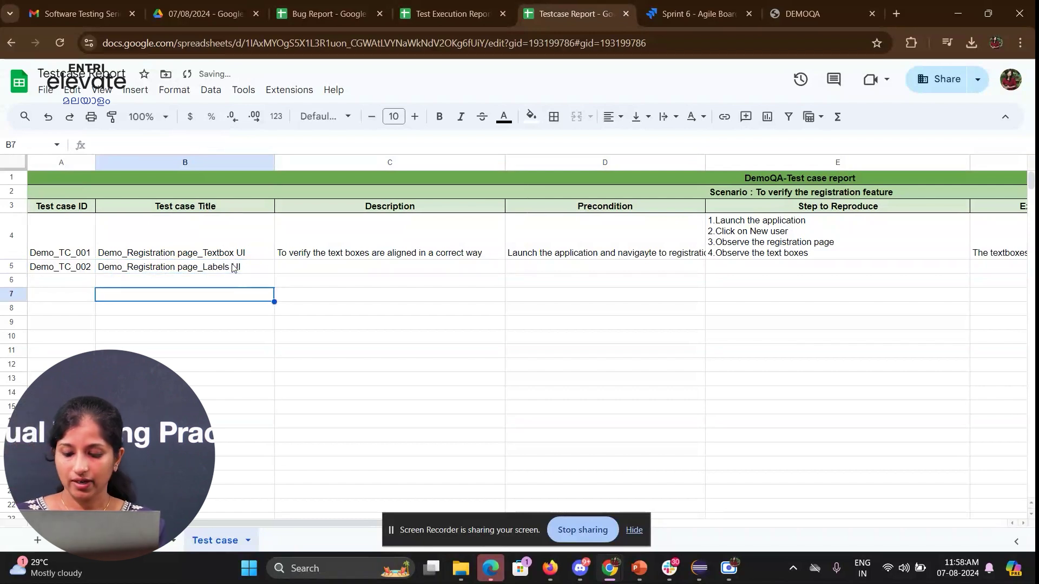
key("Right")
key("Up")
key("Up")
type("T")
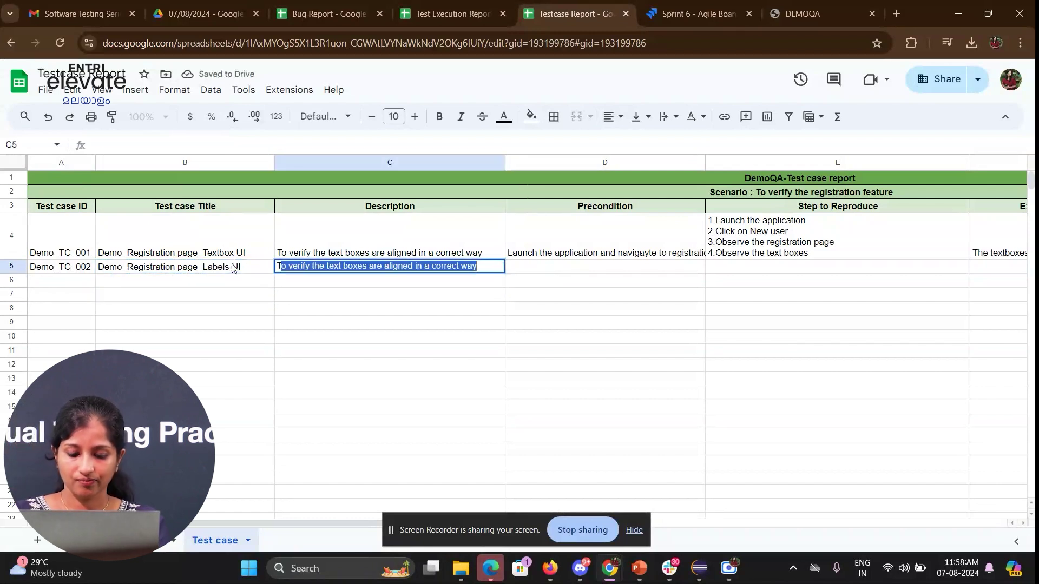
type("o verify the text  lav=")
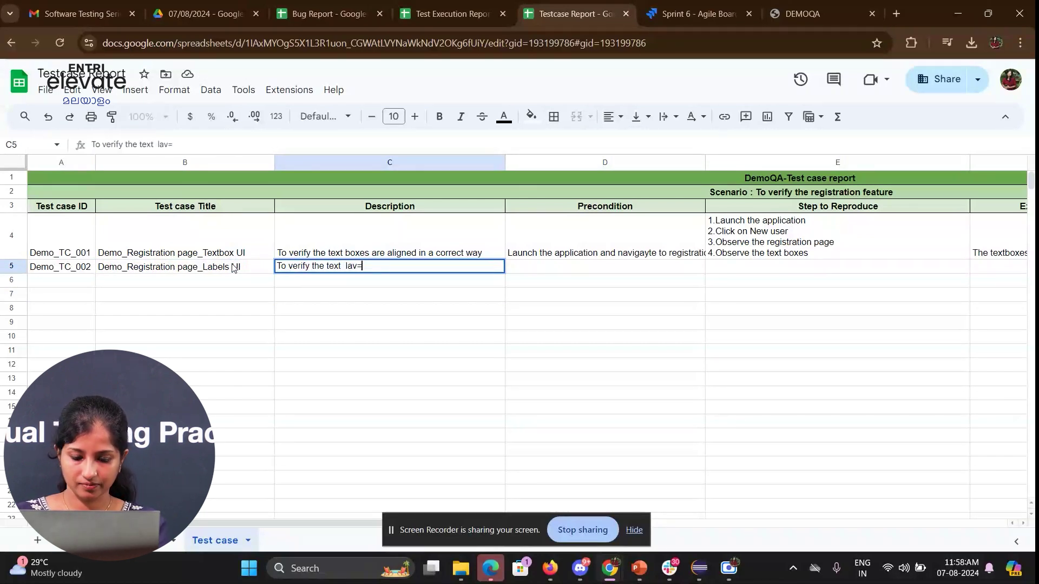
key("BackSpace")
key("BackSpace")
type("bels a")
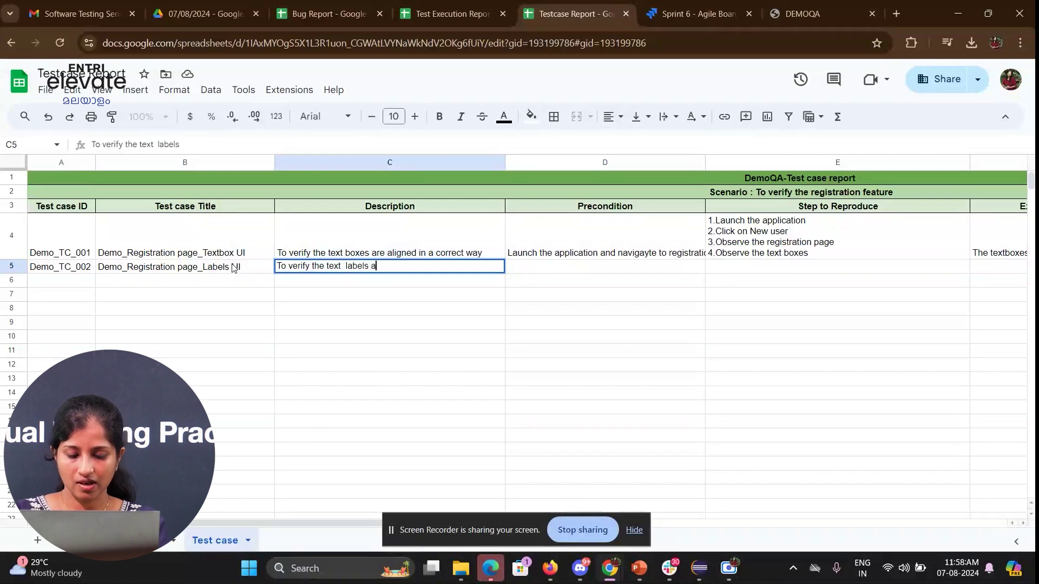
type("re placed correctly")
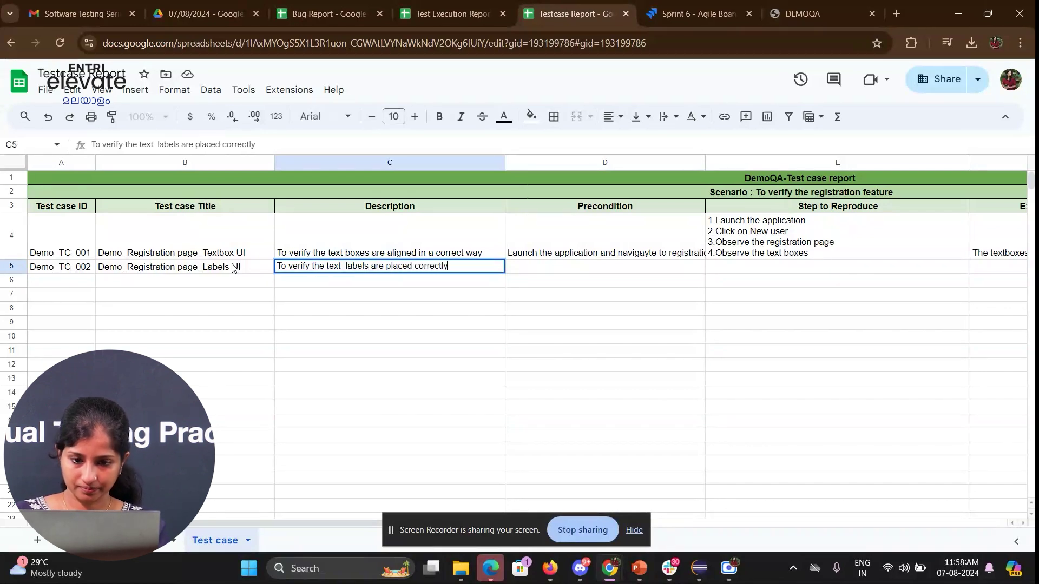
key("Return")
key("Down")
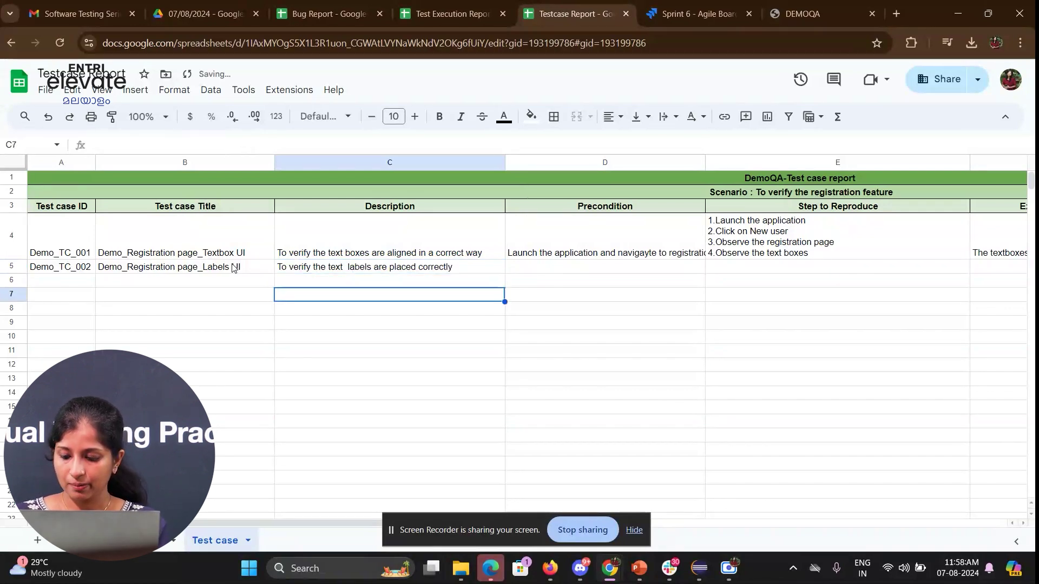
key("Right")
key("Up")
key("Up")
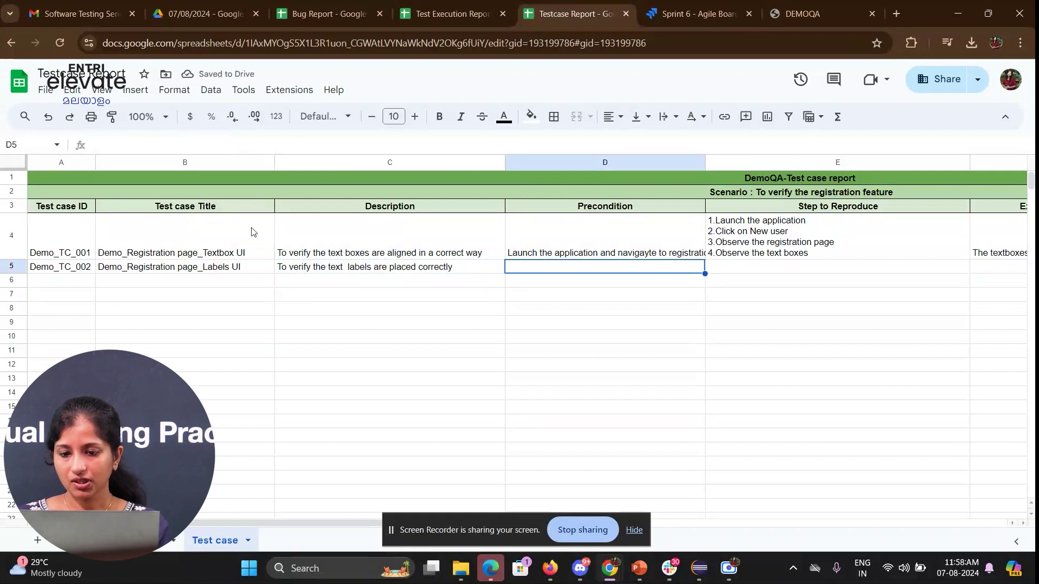
- Widen column D, fix the 'navigayte' typo in D4, and copy that precondition into D5
left_click_drag(704, 162, 748, 163)
double_click(670, 235)
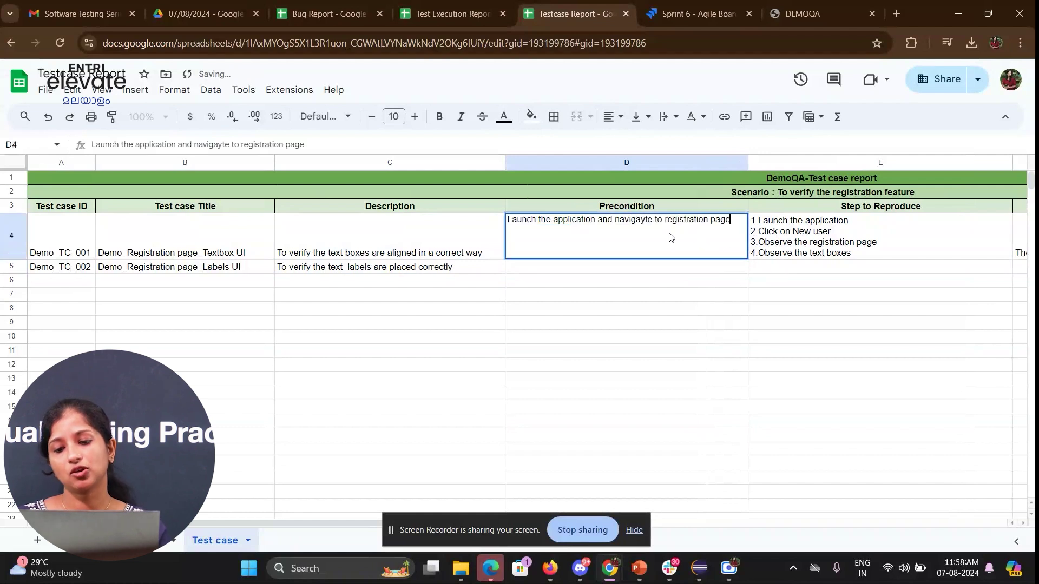
left_click(647, 220)
key("BackSpace")
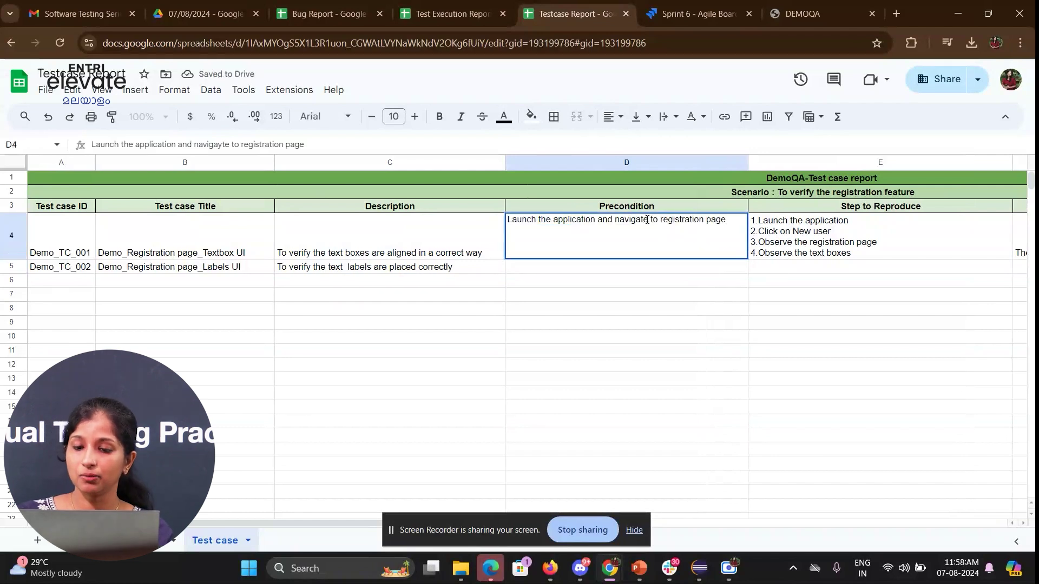
key("ctrl+a")
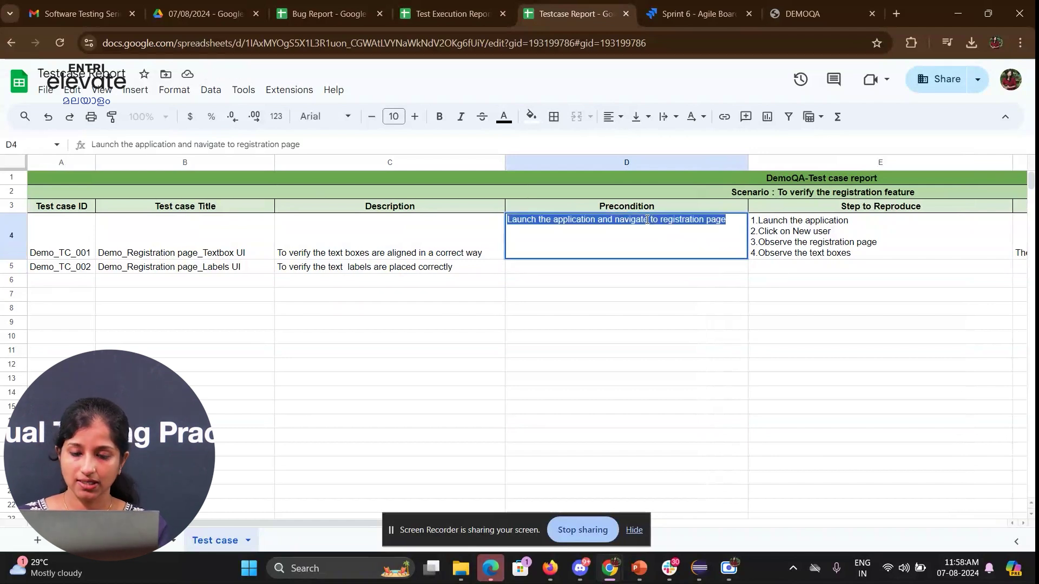
key("ctrl+c")
left_click(585, 266)
double_click(584, 267)
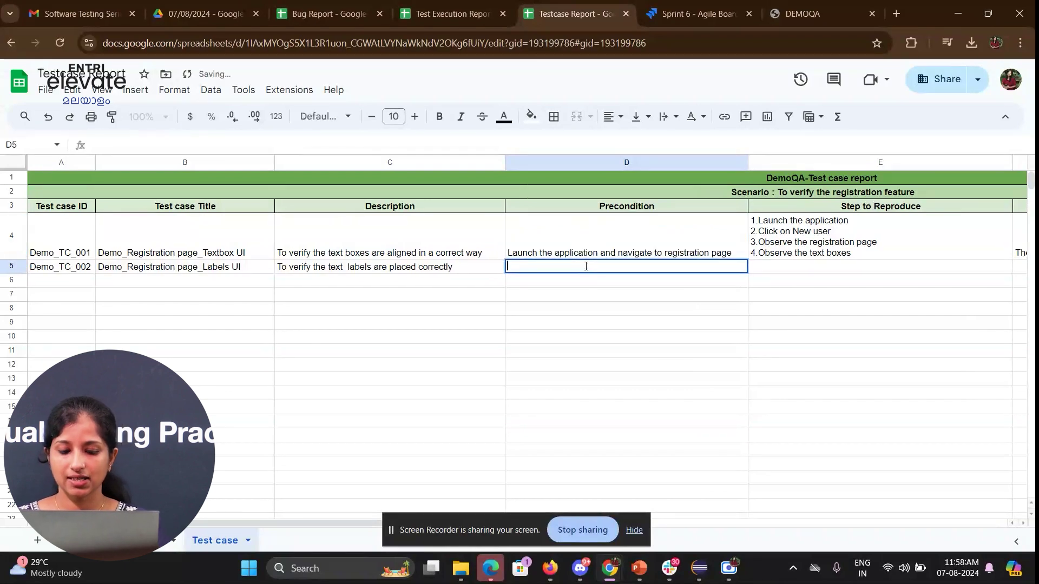
key("ctrl+v")
left_click(561, 310)
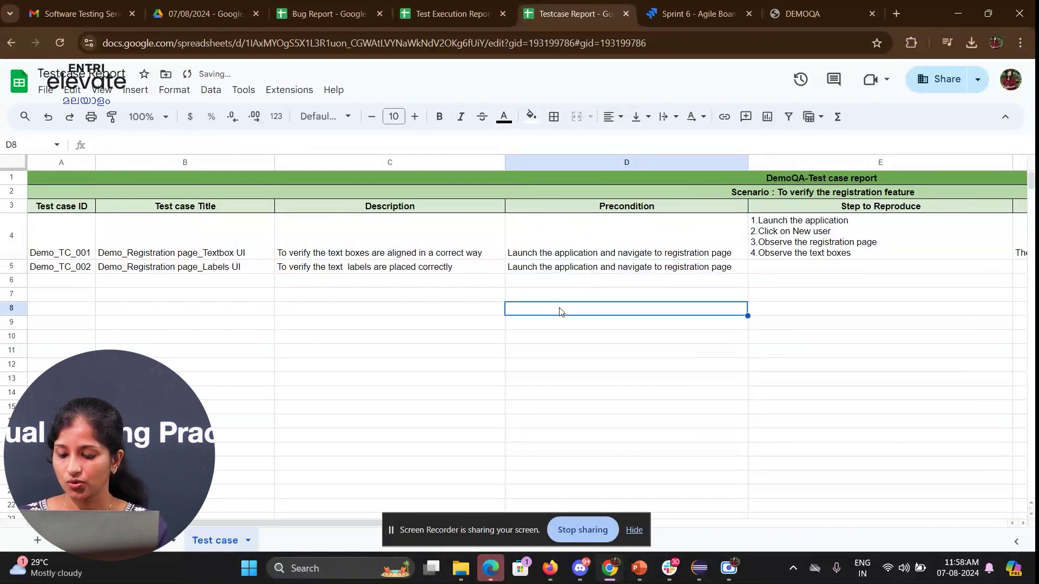
- Copy the four steps from E4 into E5, ending with '4.Observe the text labels'
key("Right")
key("Up")
key("Up")
key("Up")
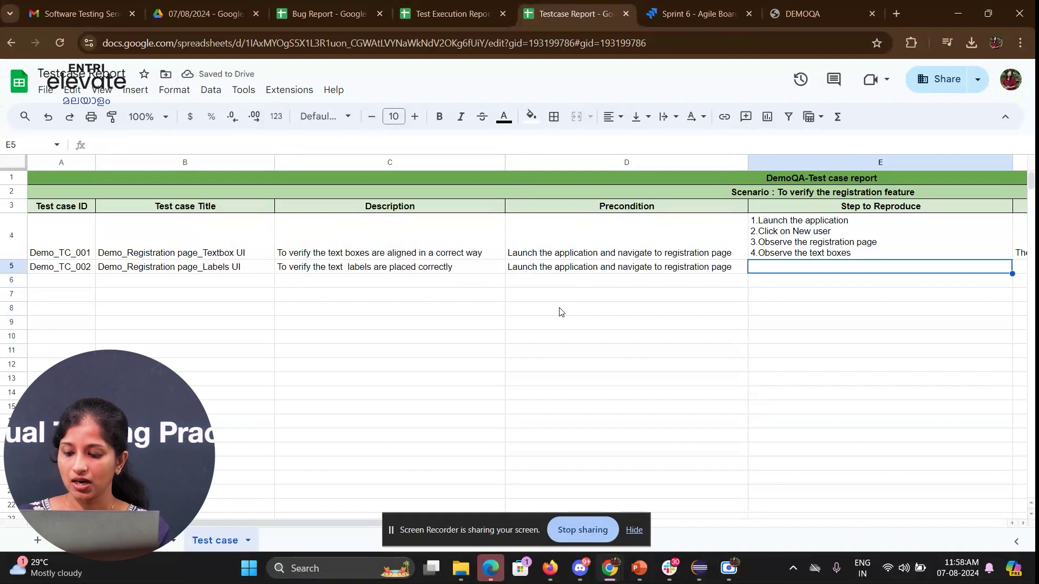
key("Up")
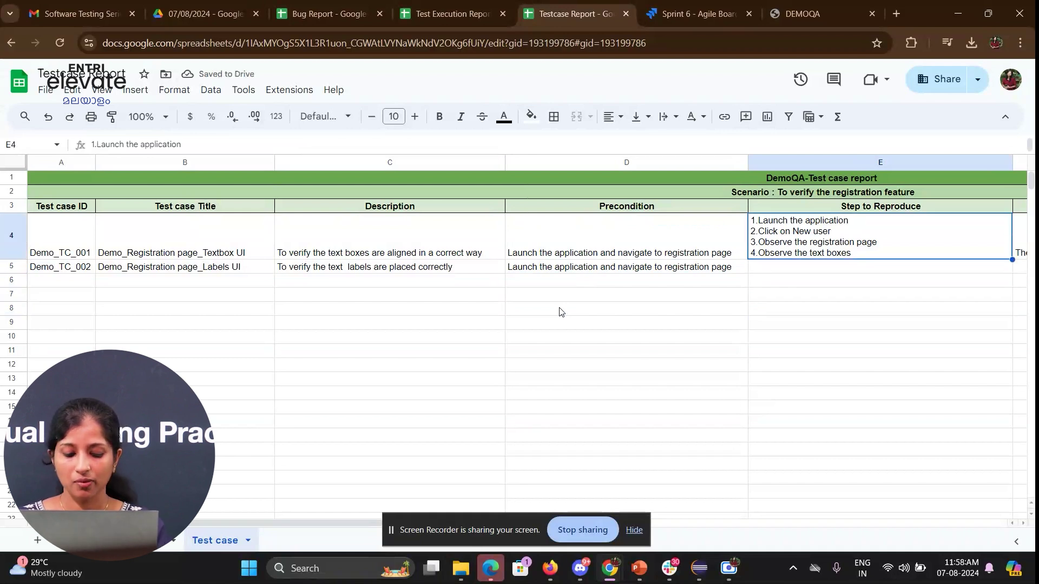
key("ctrl+c")
key("Down")
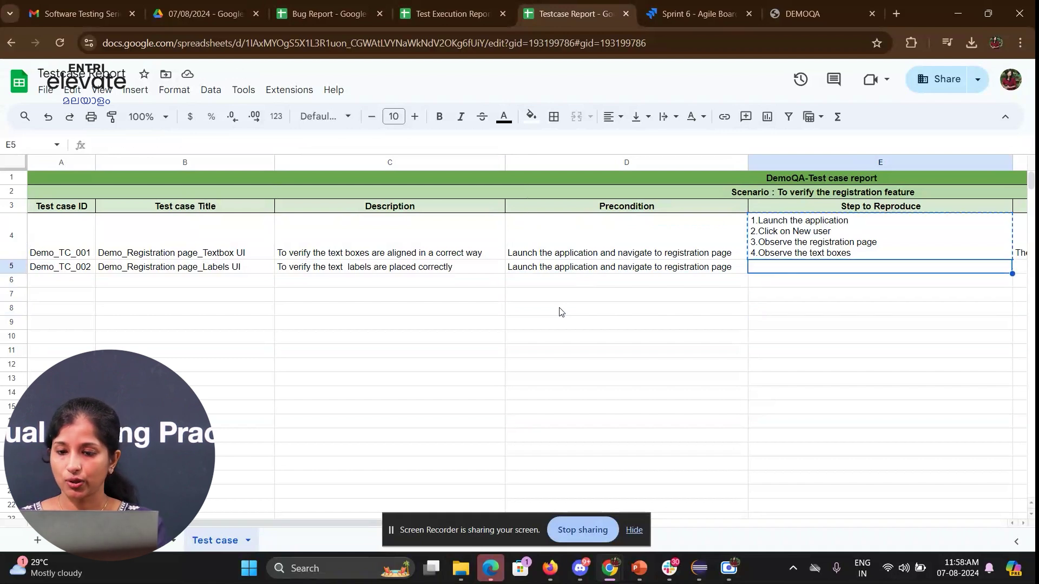
key("ctrl+v")
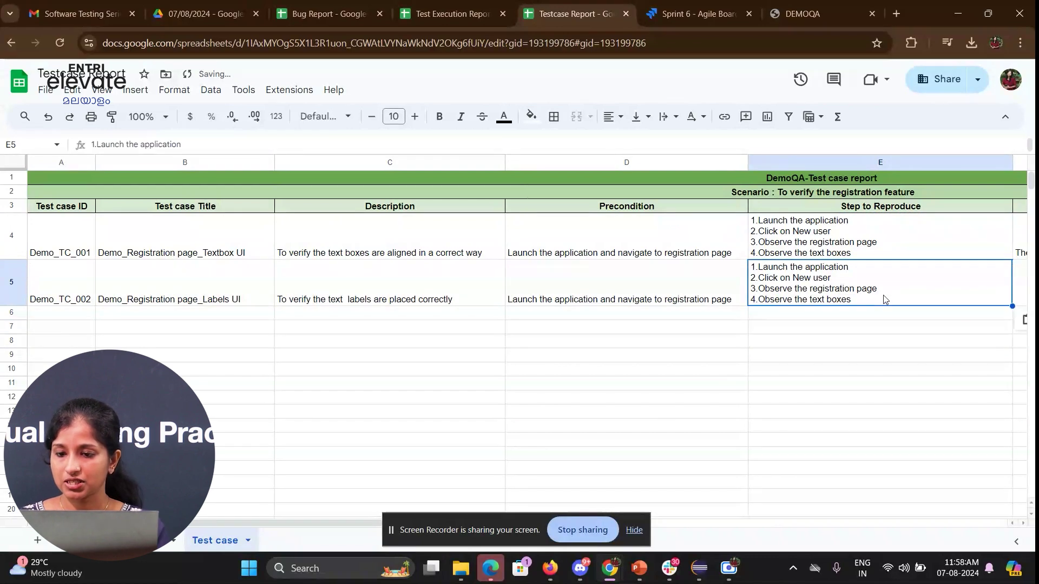
double_click(884, 298)
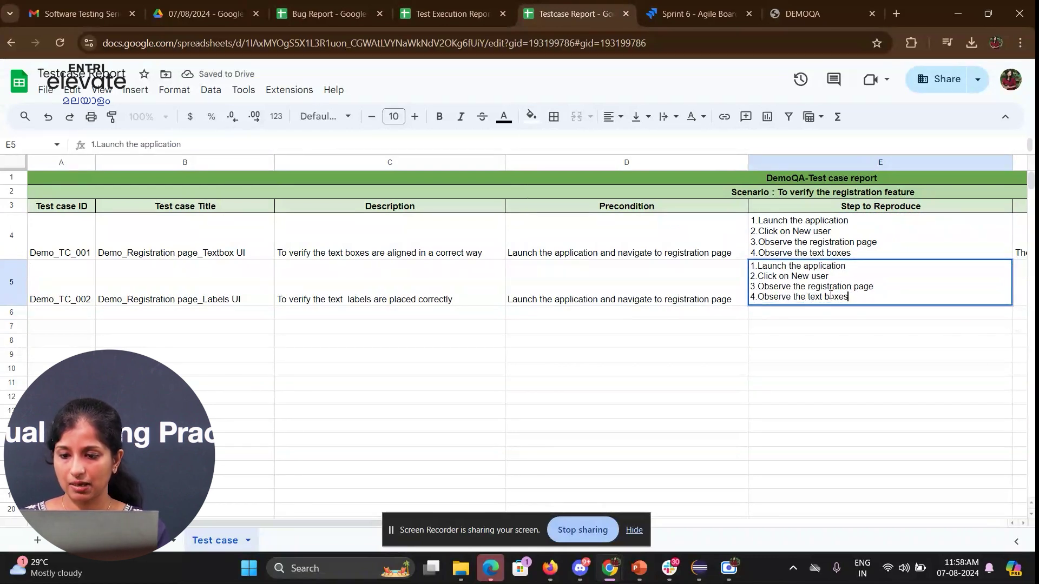
left_click_drag(827, 297, 939, 271)
left_click(902, 286)
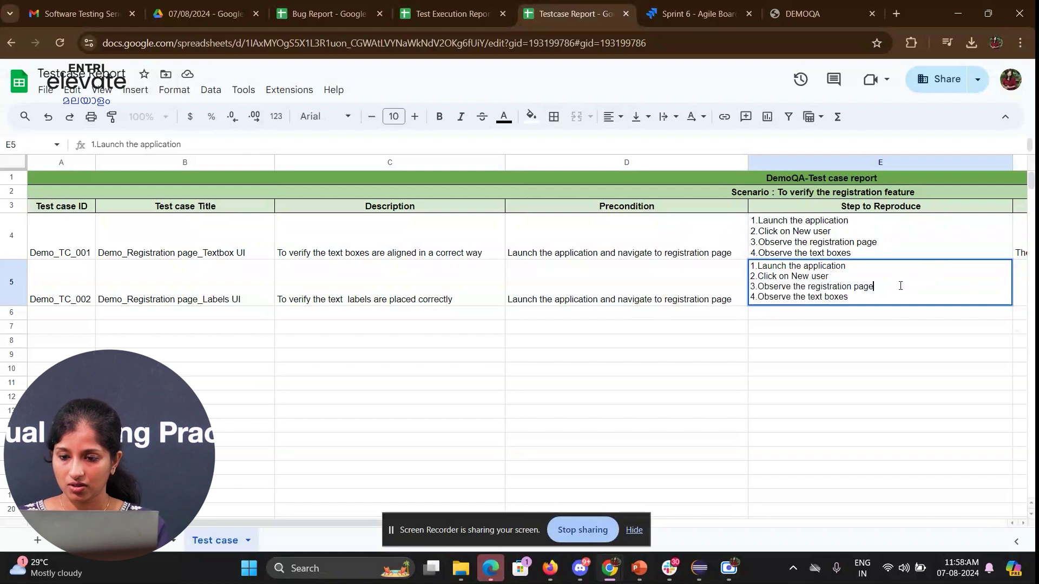
key("BackSpace")
key("BackSpace")
key("BackSpace")
key("BackSpace")
key("BackSpace")
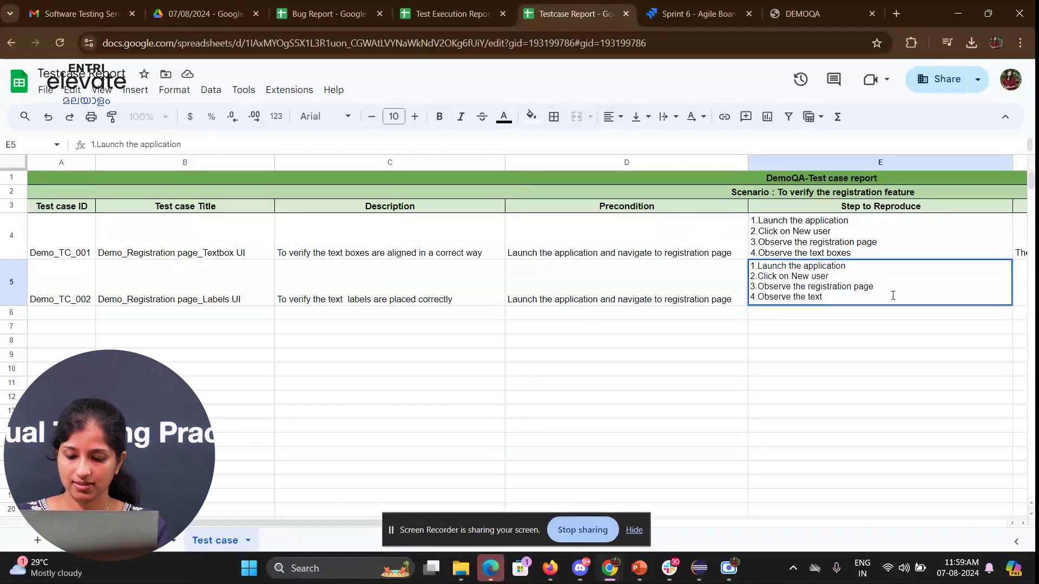
type("labels")
key("Return")
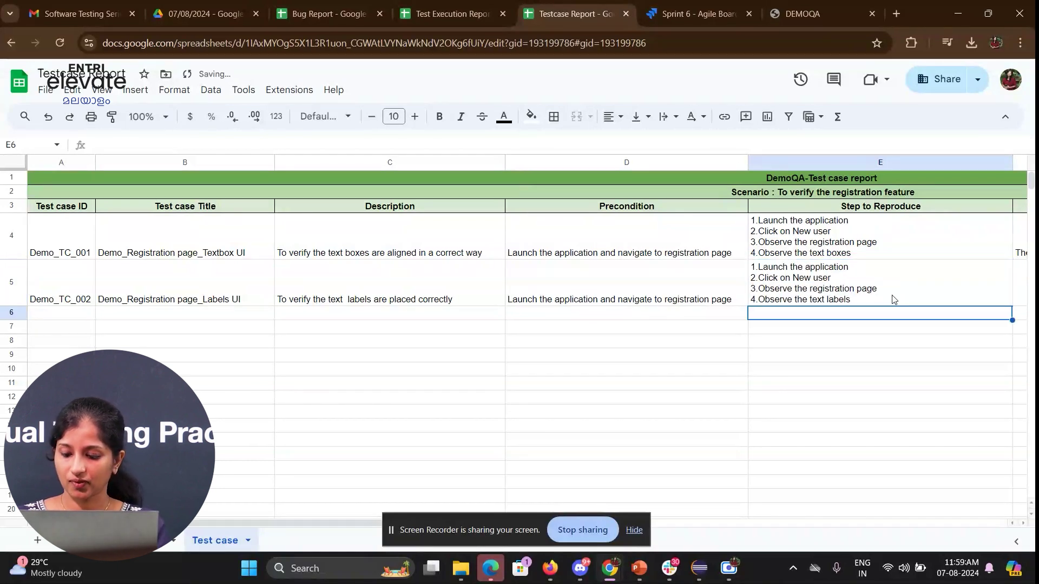
- Start typing Demo_TC_002's expected result in F5 about labels aligning with the text box
key("Right")
key("Right")
key("Up")
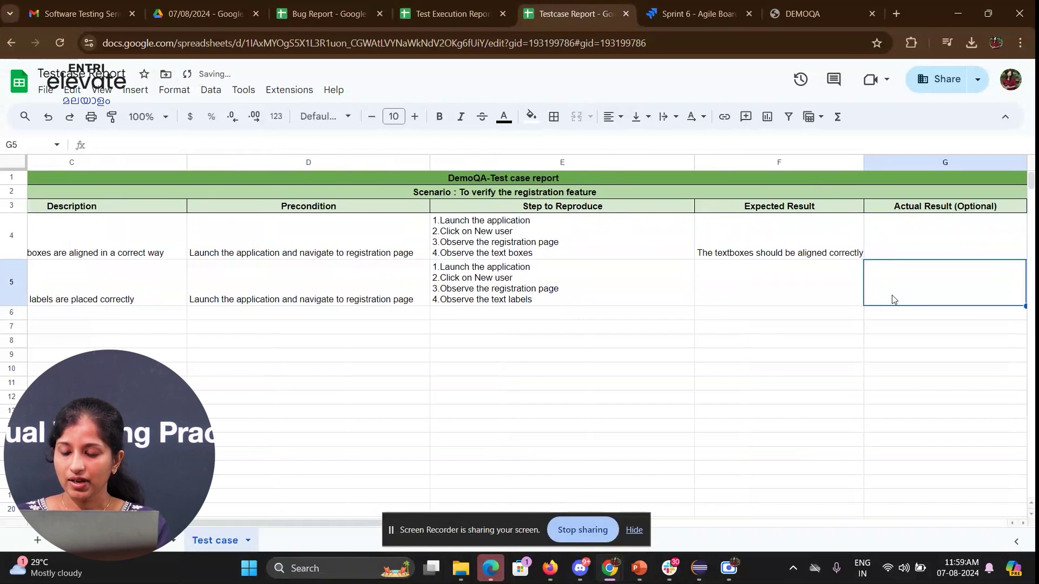
key("Left")
type("The")
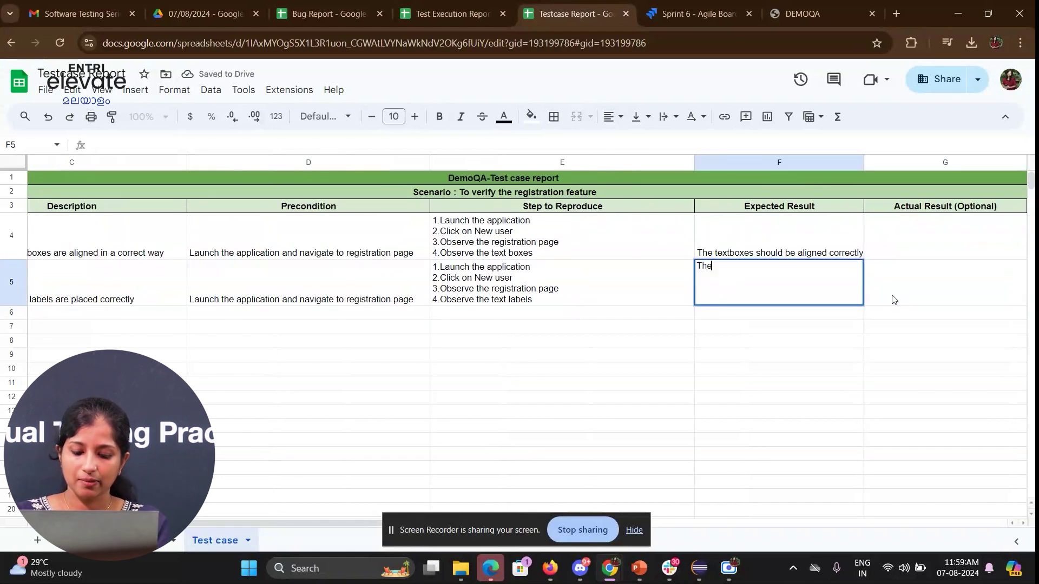
type(" labels sho")
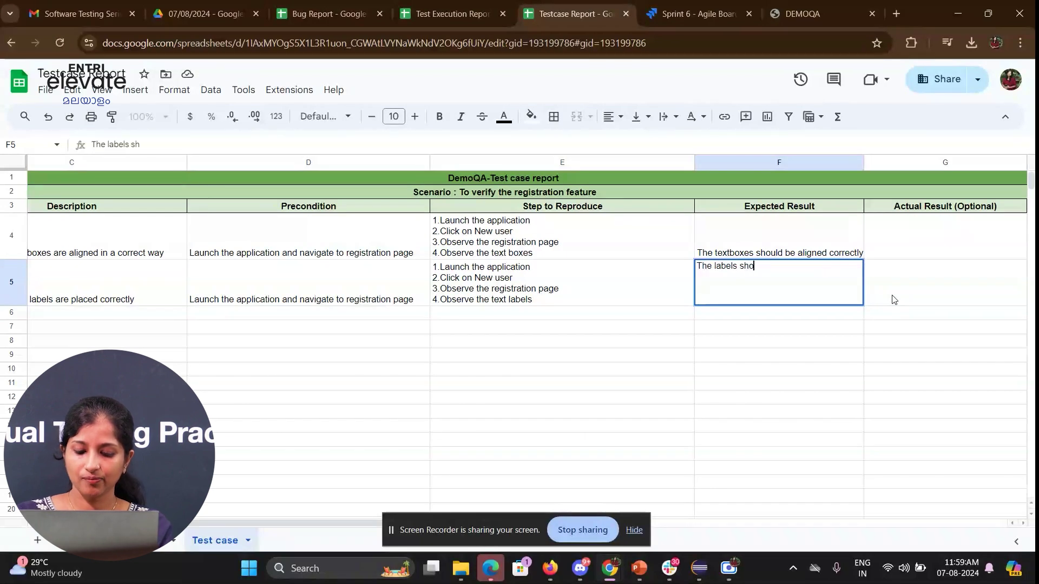
type("uld aligned ")
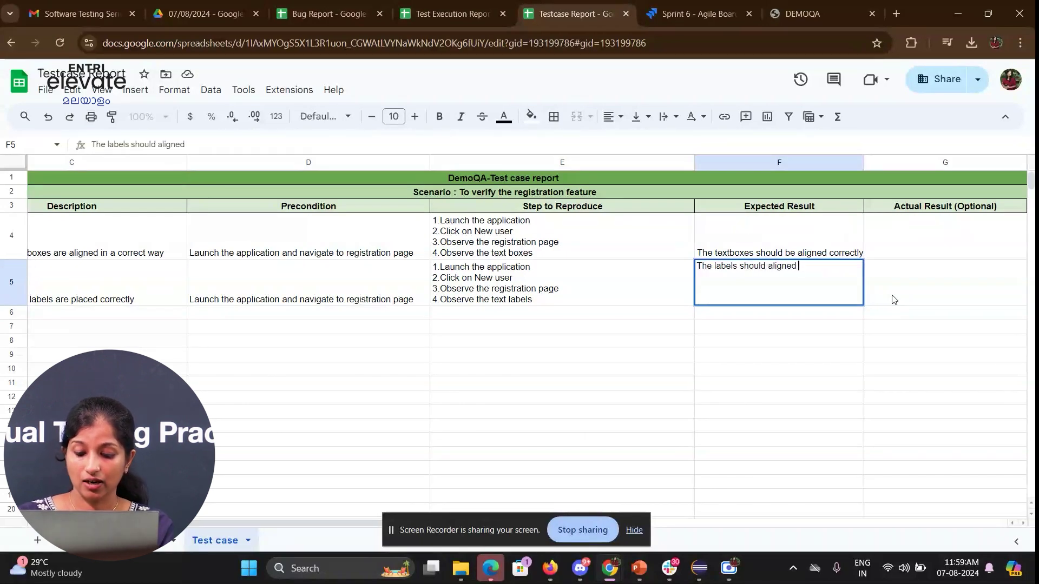
type("along with ")
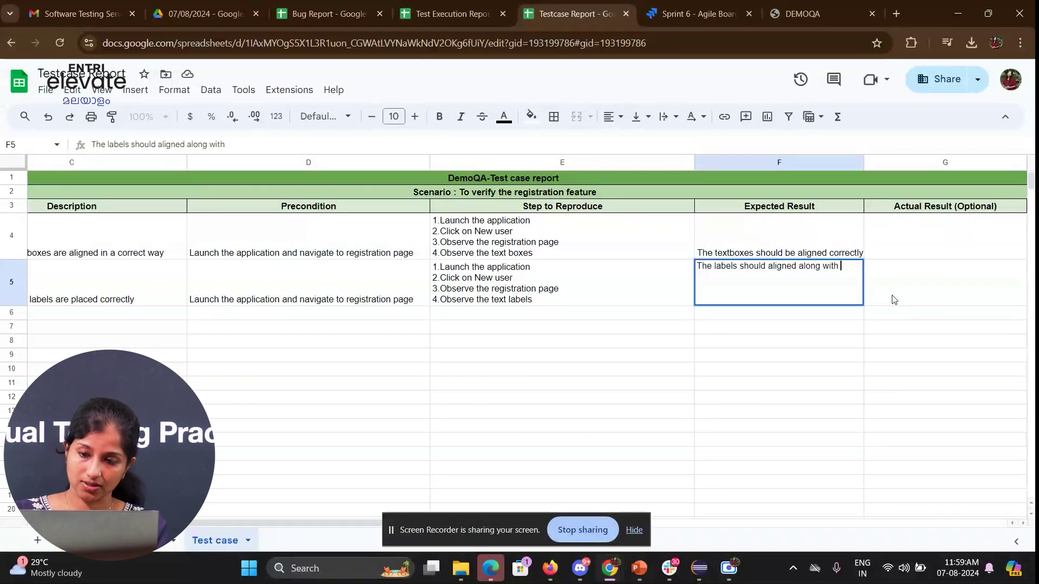
type("the text")
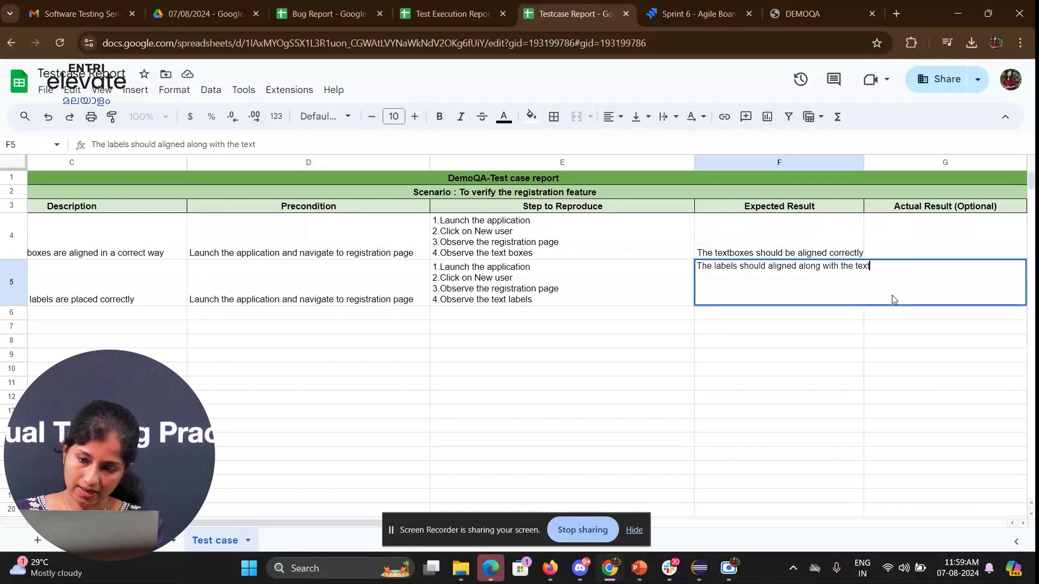
type(" bpox")
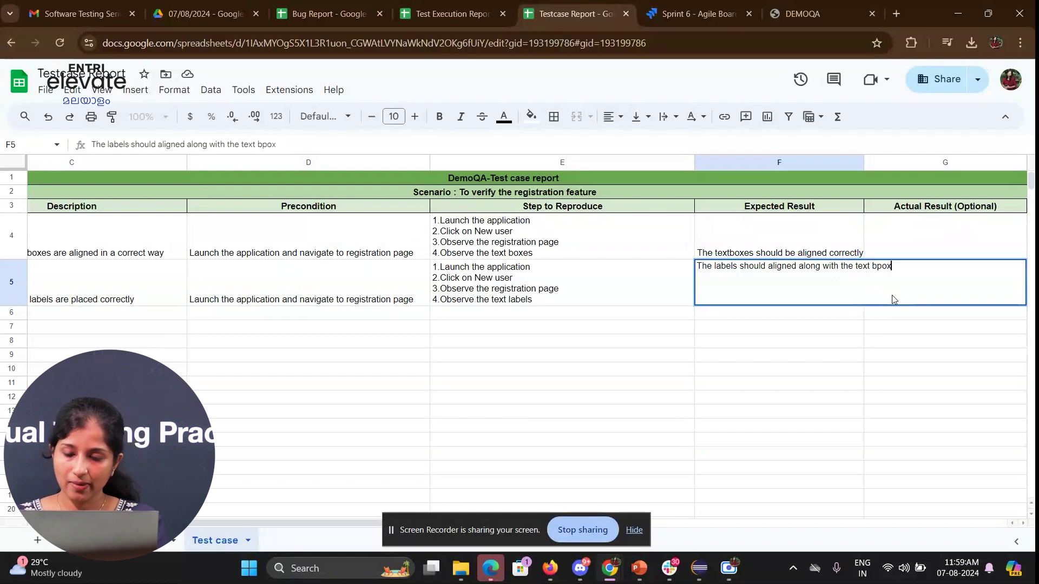
- Finish the expected result as '...along with the text boxes' and set priority to Medium
key("BackSpace")
key("BackSpace")
key("BackSpace")
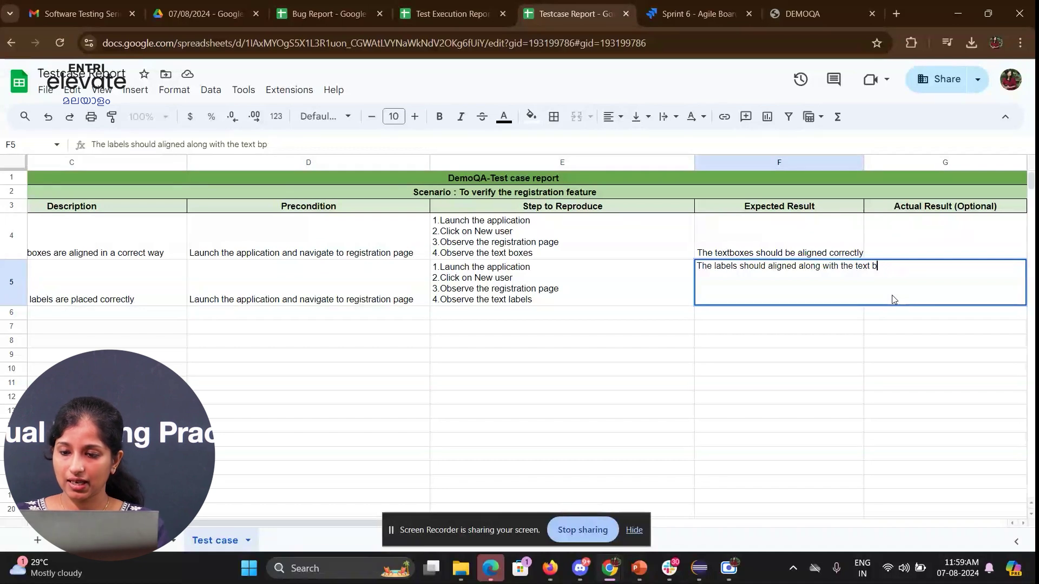
type("oxes")
key("Right")
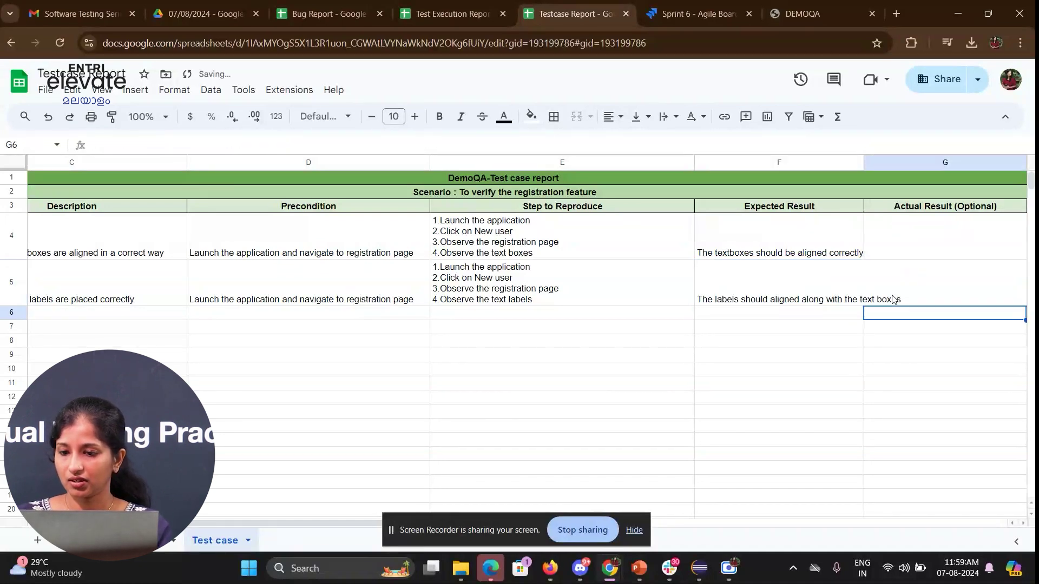
key("Right")
key("Up")
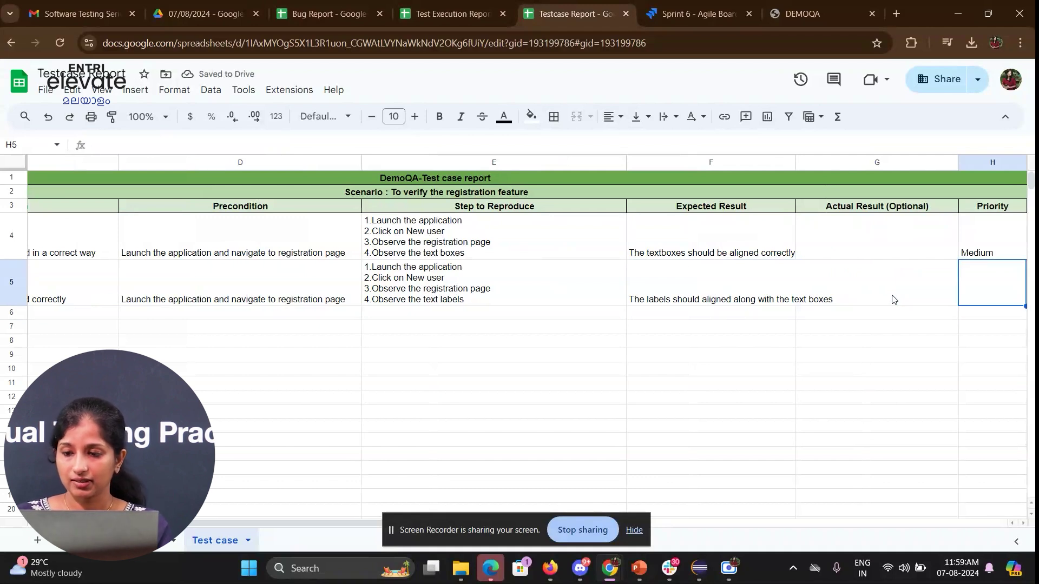
type("m")
key("Tab")
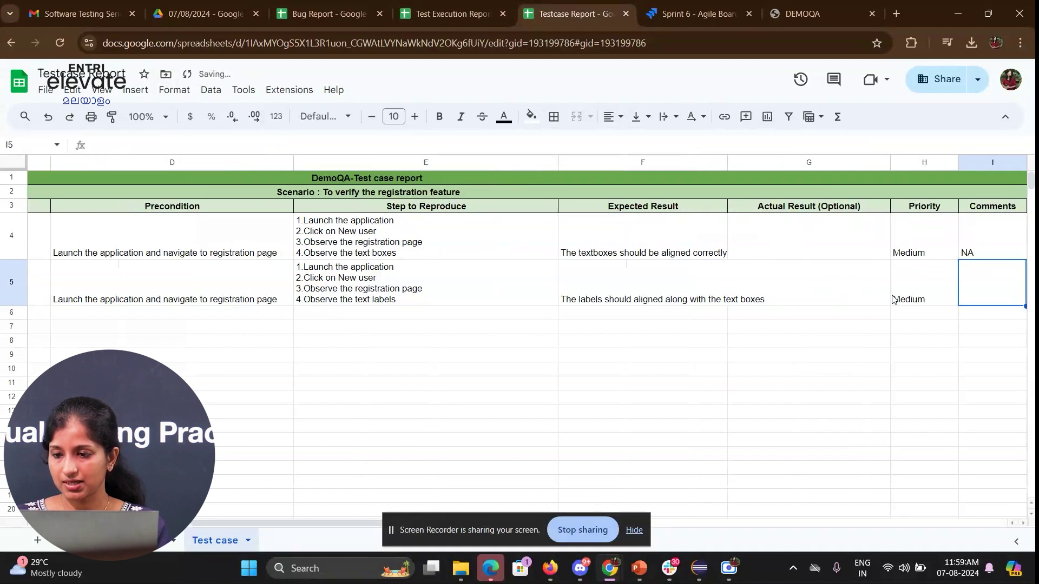
- Copy row 4's NA, date and QA name entries into row 5
key("Up")
key("shift+Right")
key("shift+Right")
key("shift+Right")
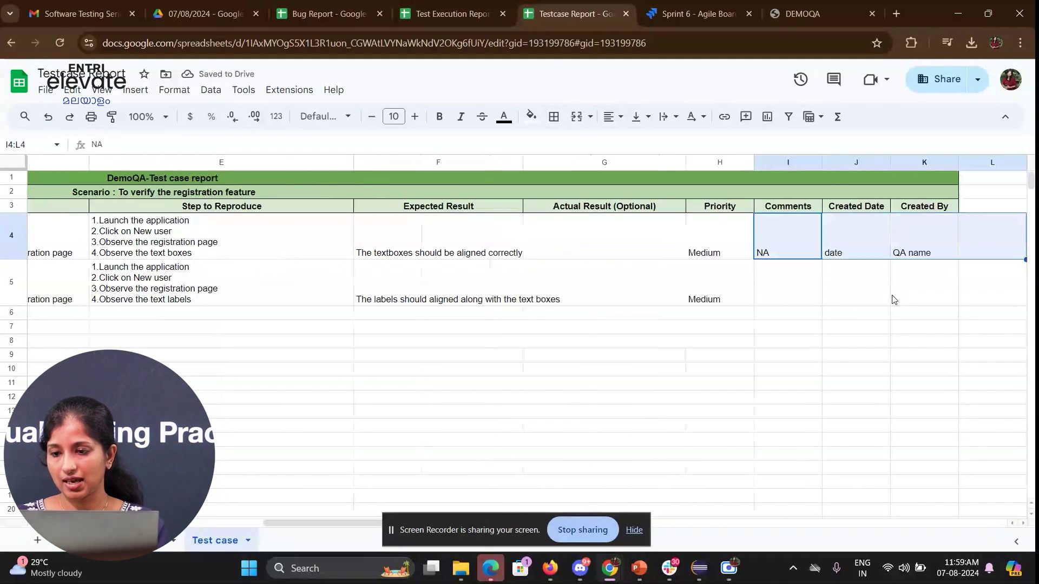
key("ctrl+c")
key("Down")
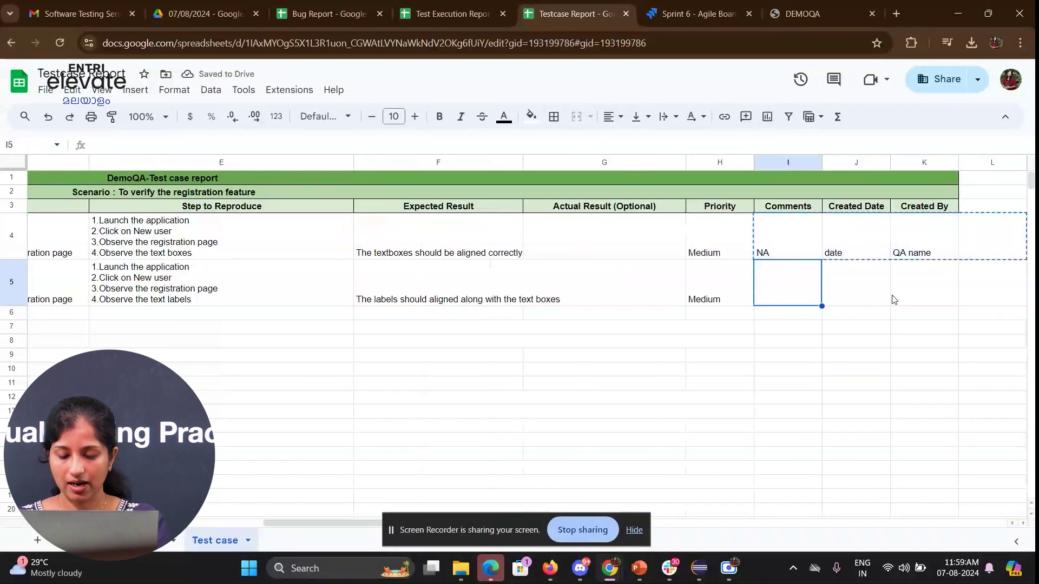
key("ctrl+v")
key("Return")
key("Home")
key("Tab")
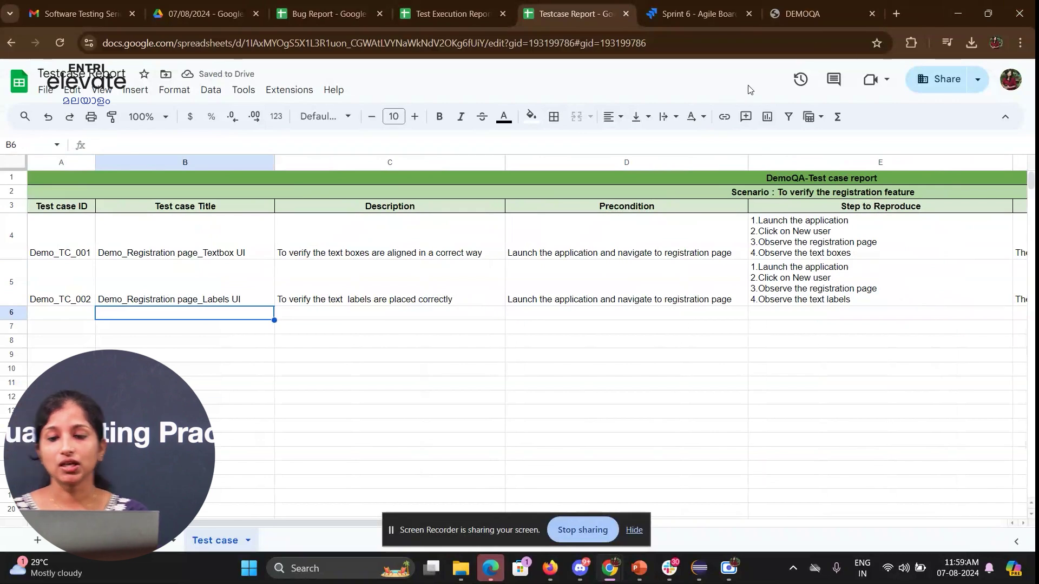
- On the DemoQA register form, check that the First Name and Last Name fields take focus
left_click(785, 12)
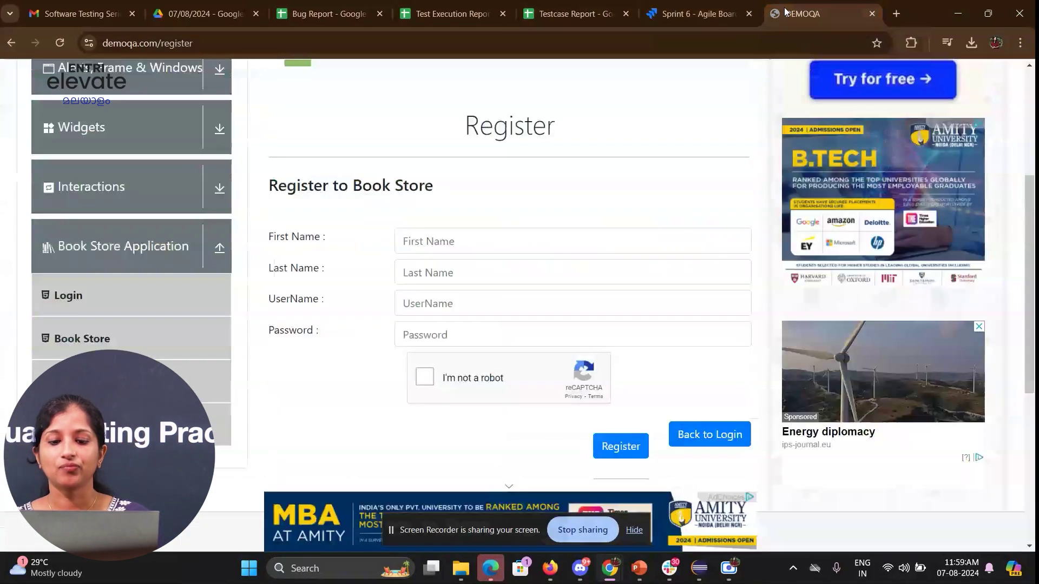
scroll(514, 358, "down", 2)
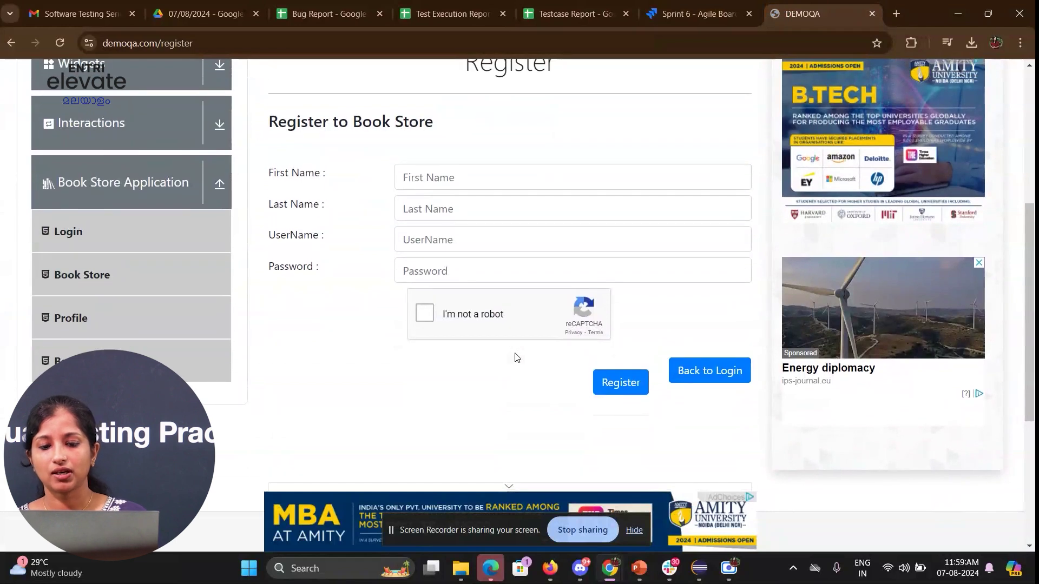
left_click(454, 182)
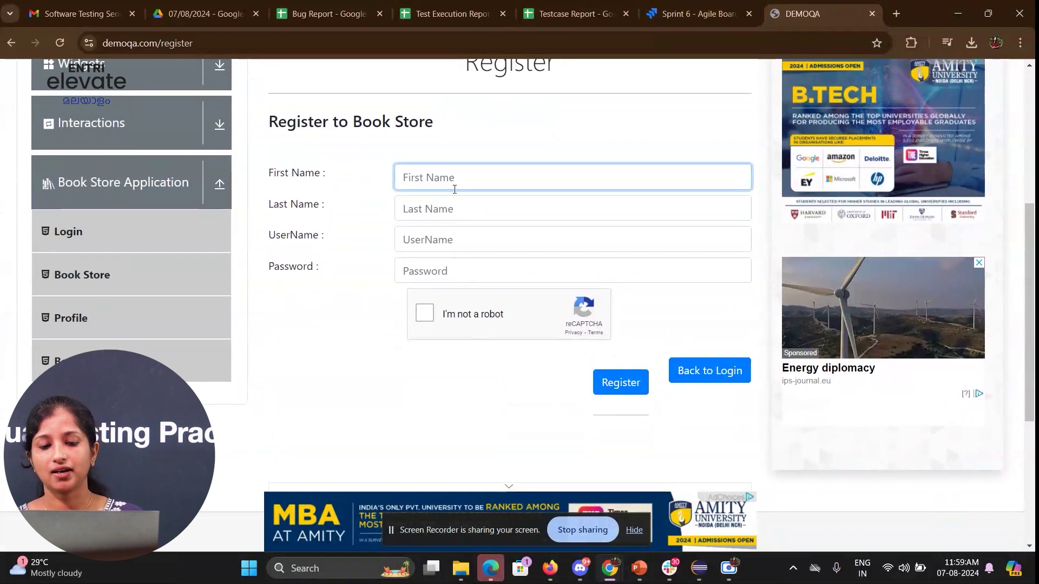
left_click(454, 213)
left_click(457, 172)
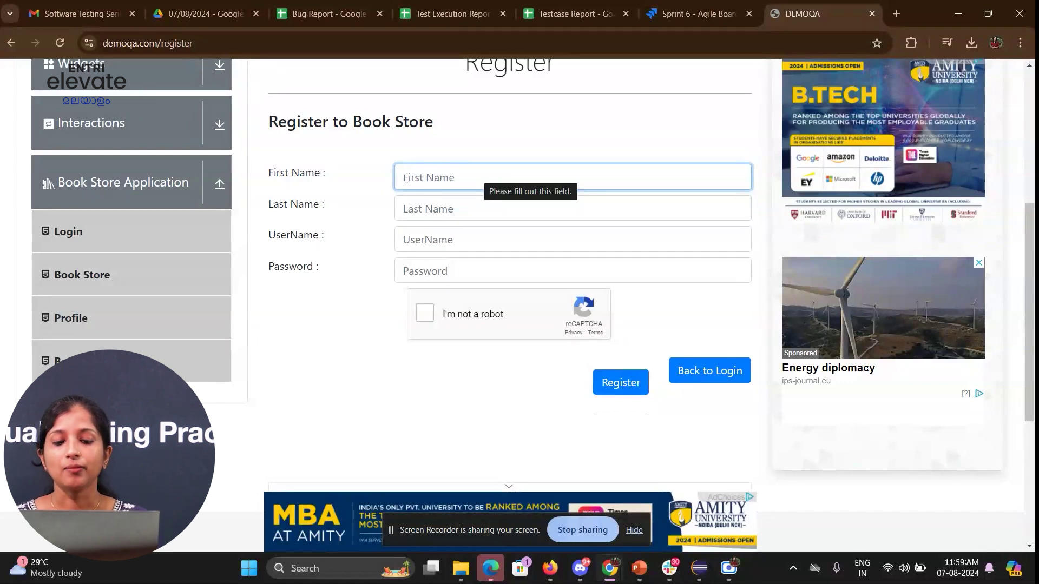
left_click(435, 5)
- Add row 6 as Demo_TC_003 'Demo_Registration page_firstname textbox_Clickable' and widen column B
left_click(573, 14)
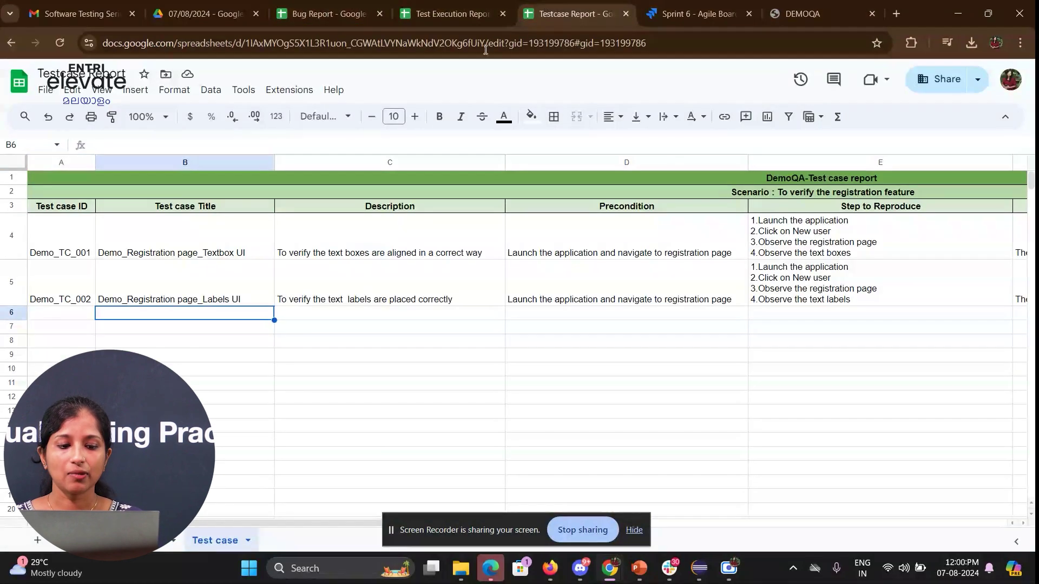
type("De")
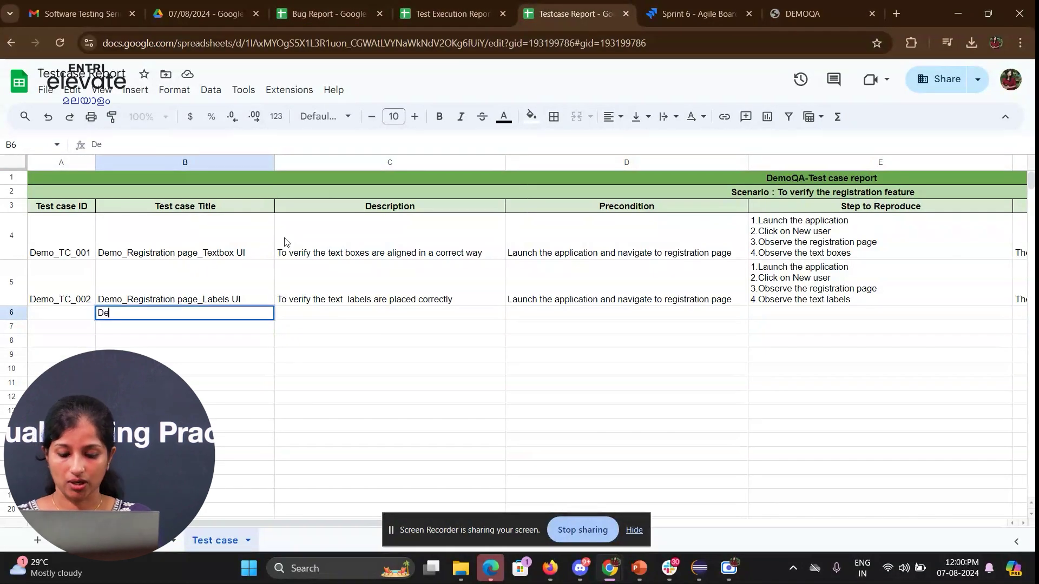
type("mo_Registration page")
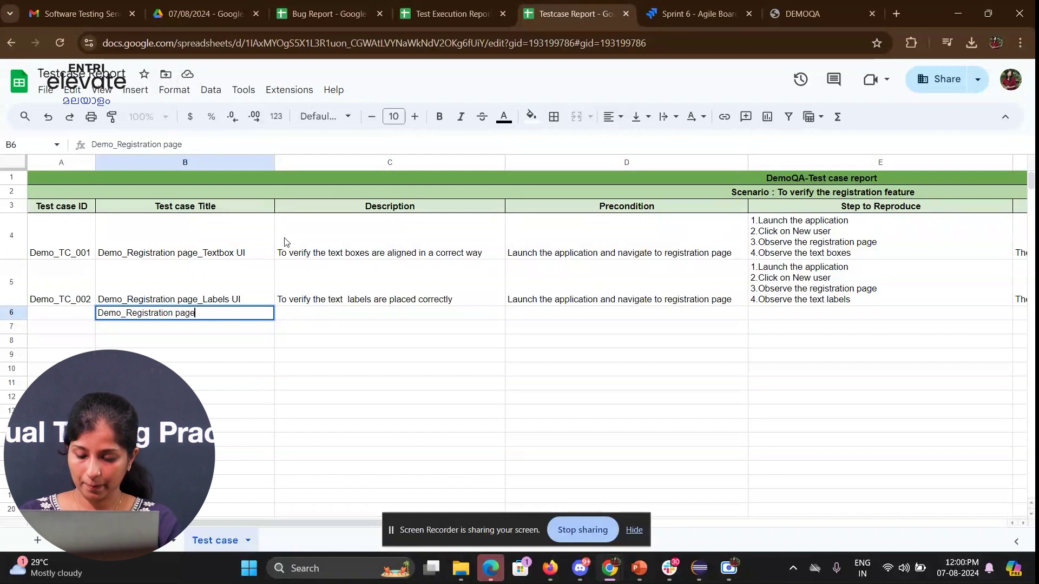
type("_f")
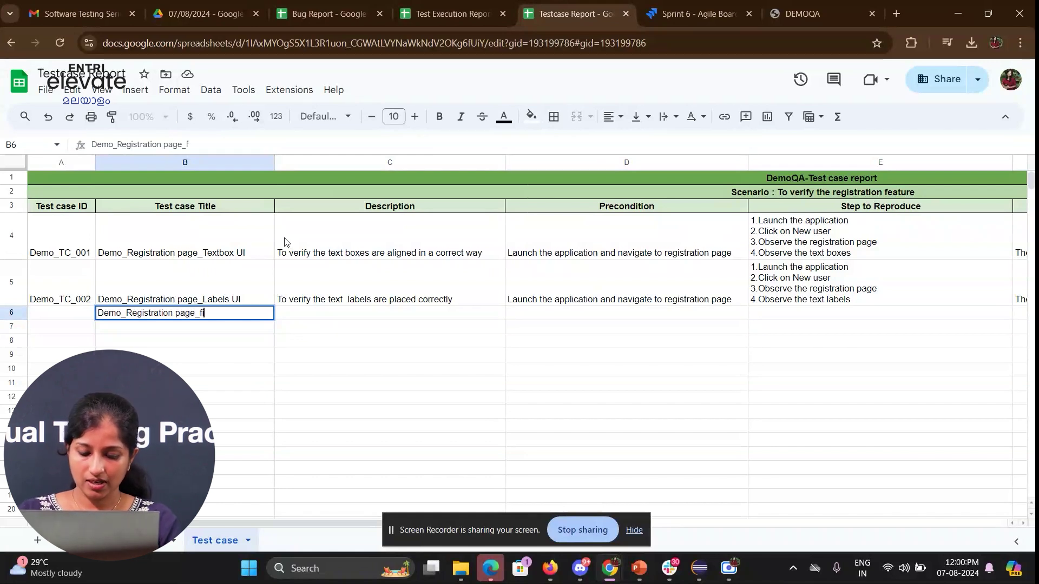
type("irstname")
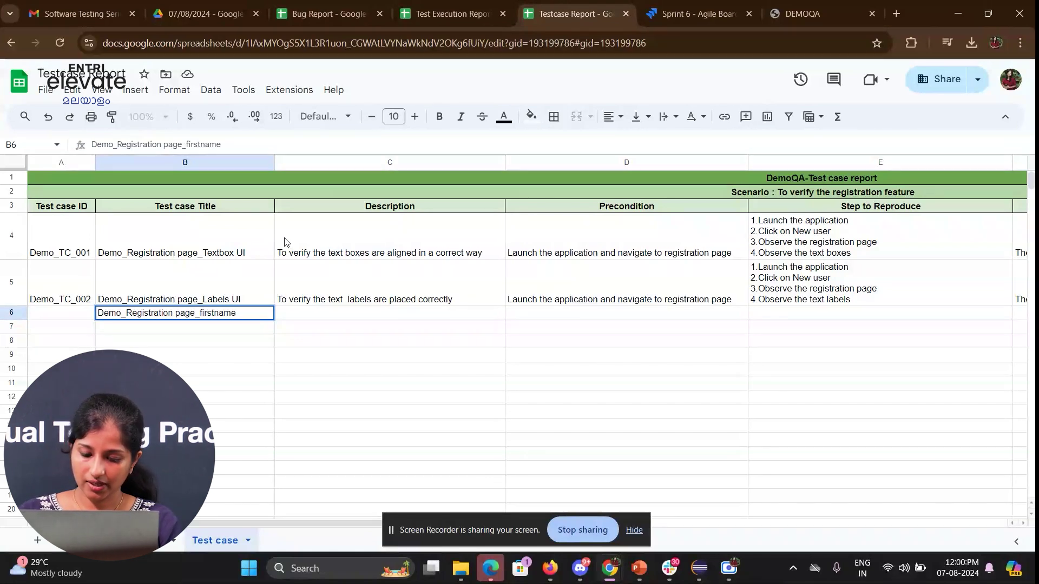
type(" textb")
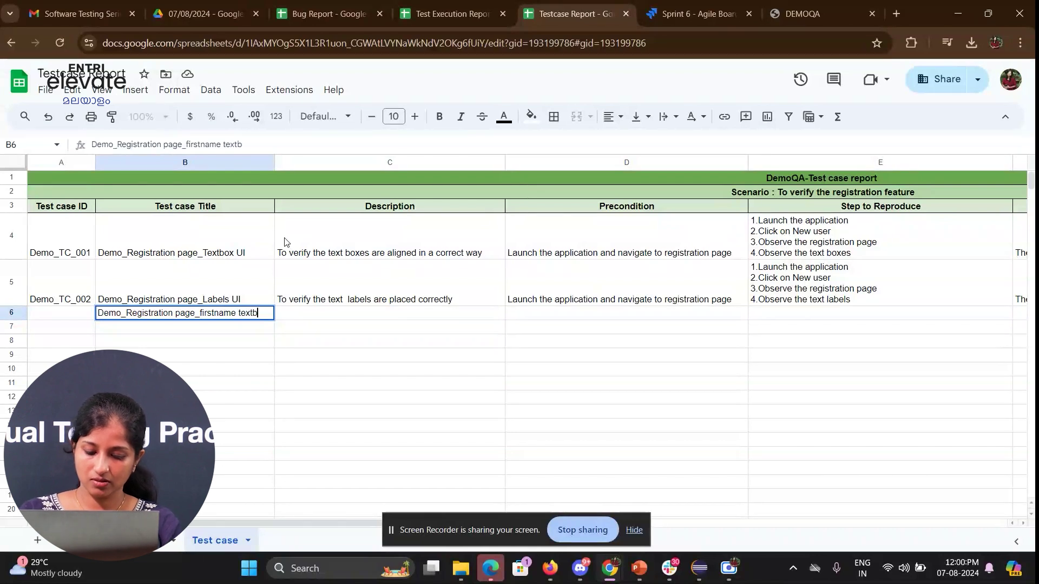
type("ox_C")
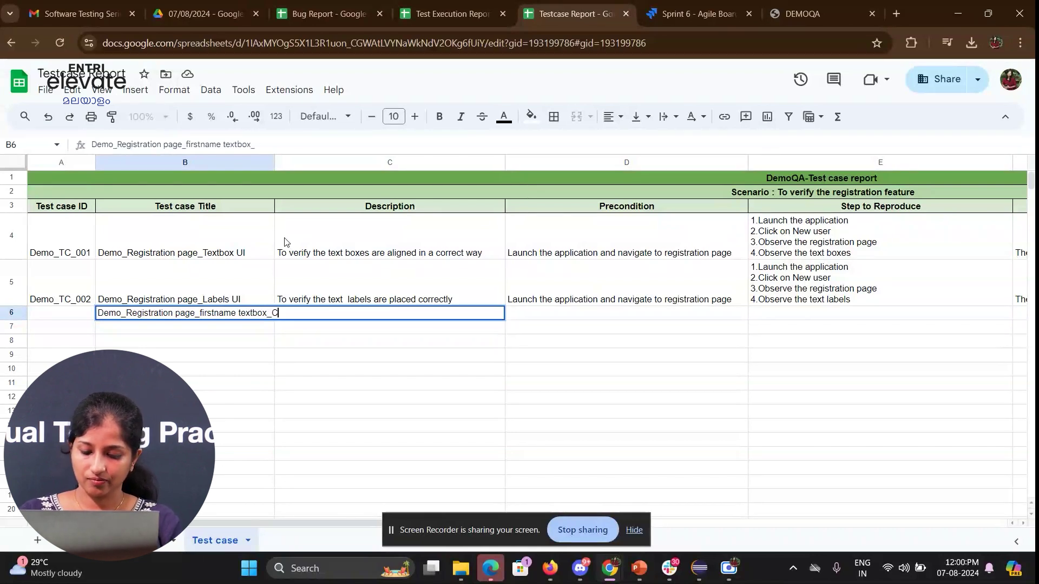
type("lickable")
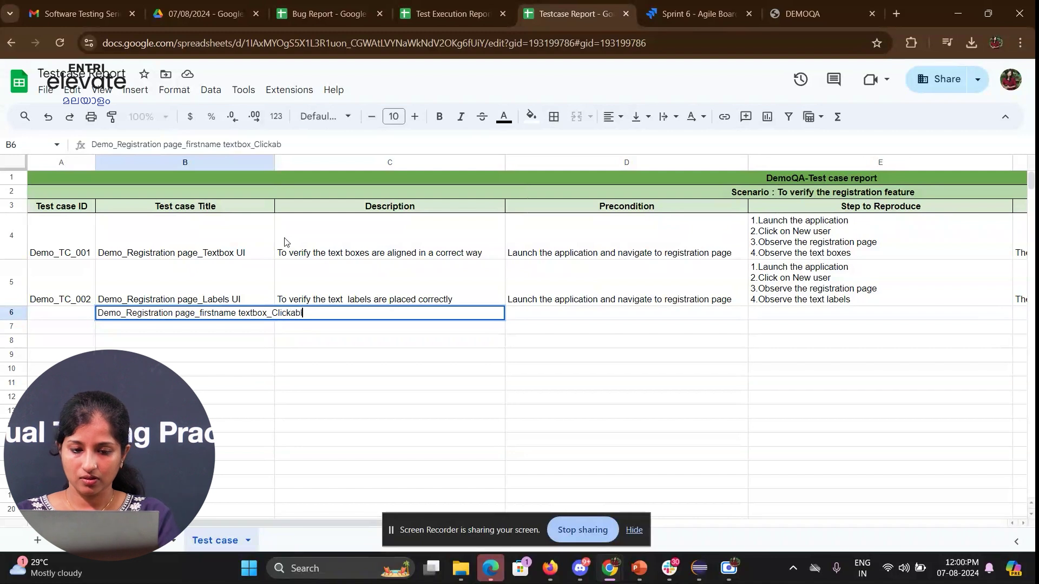
key("Return")
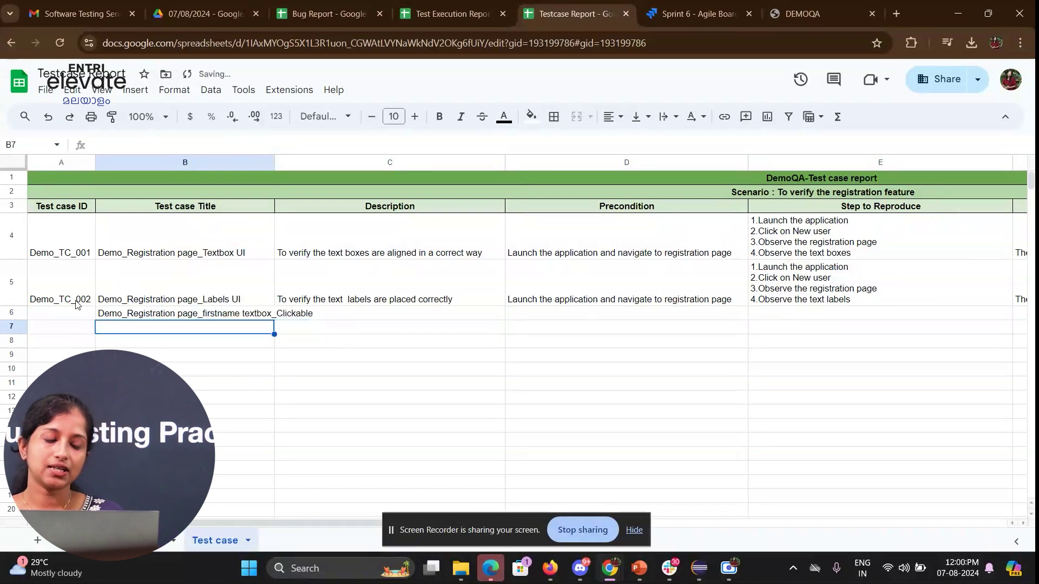
left_click(92, 301)
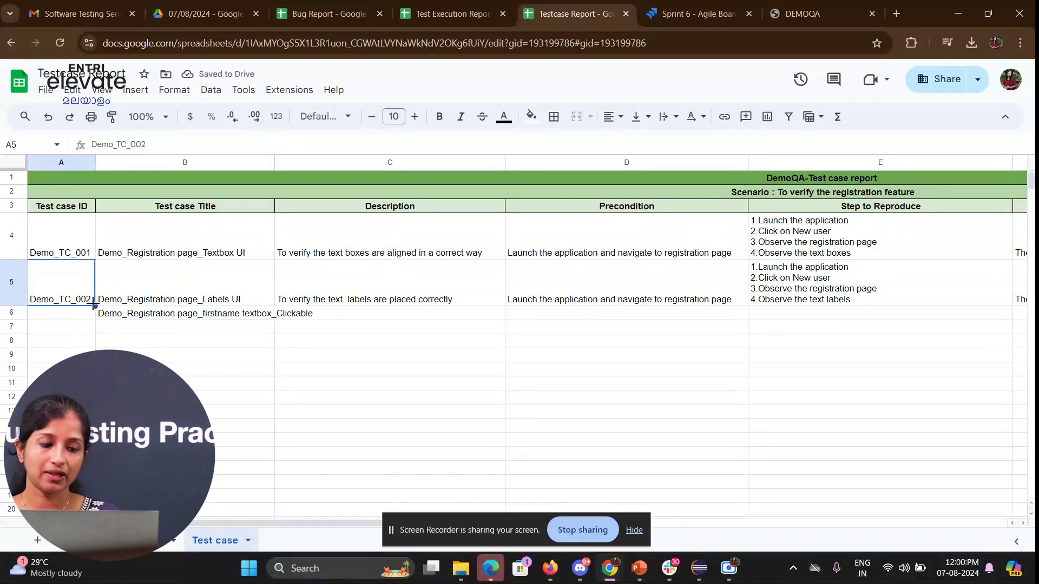
left_click_drag(95, 305, 96, 313)
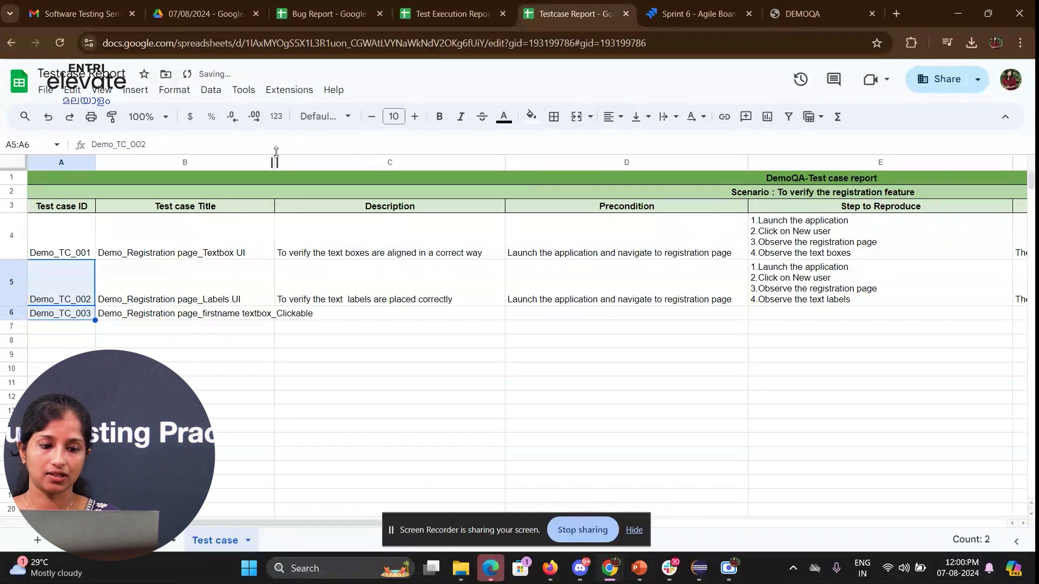
left_click_drag(274, 163, 315, 163)
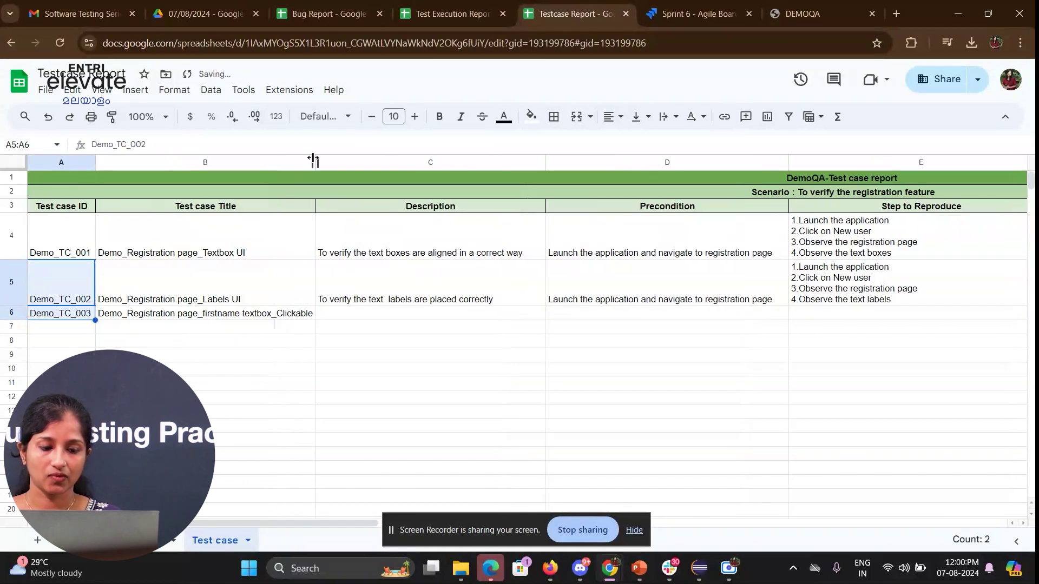
left_click(370, 314)
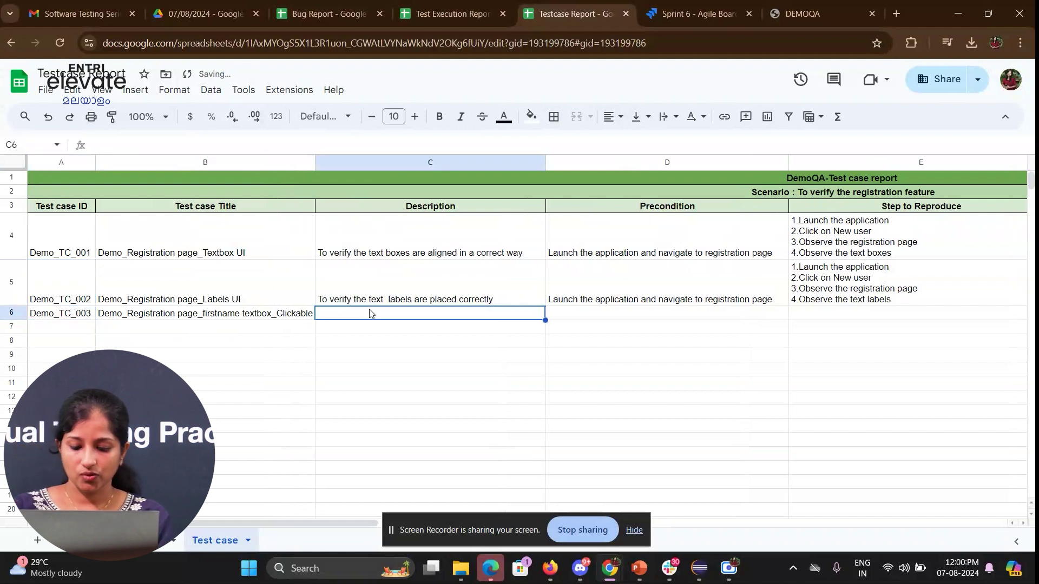
- Enter 'To verify whether the first name text box is clickable or not' in C6 and widen column C
type("To verifyb")
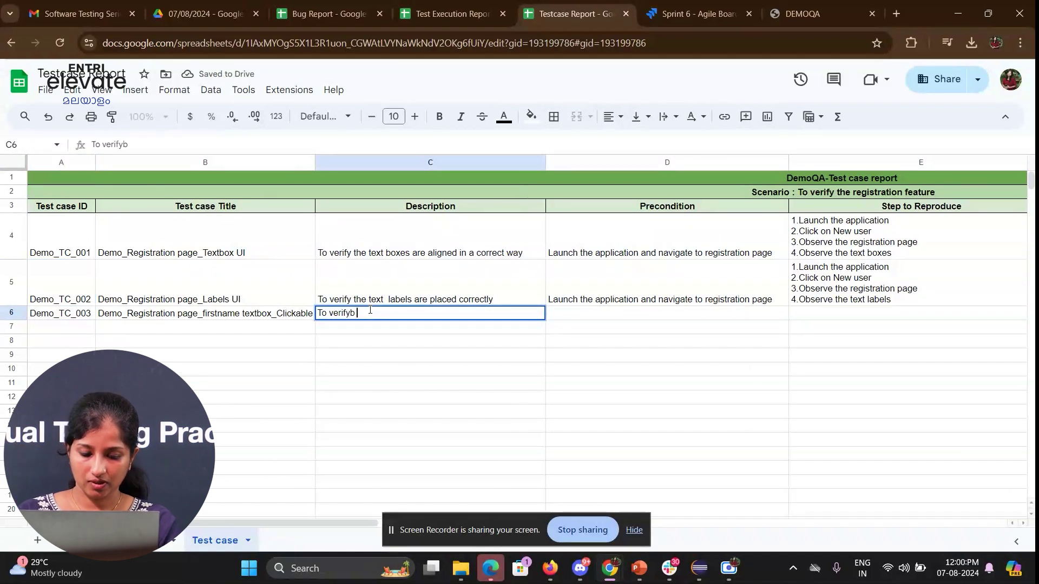
key("BackSpace")
type("whethe")
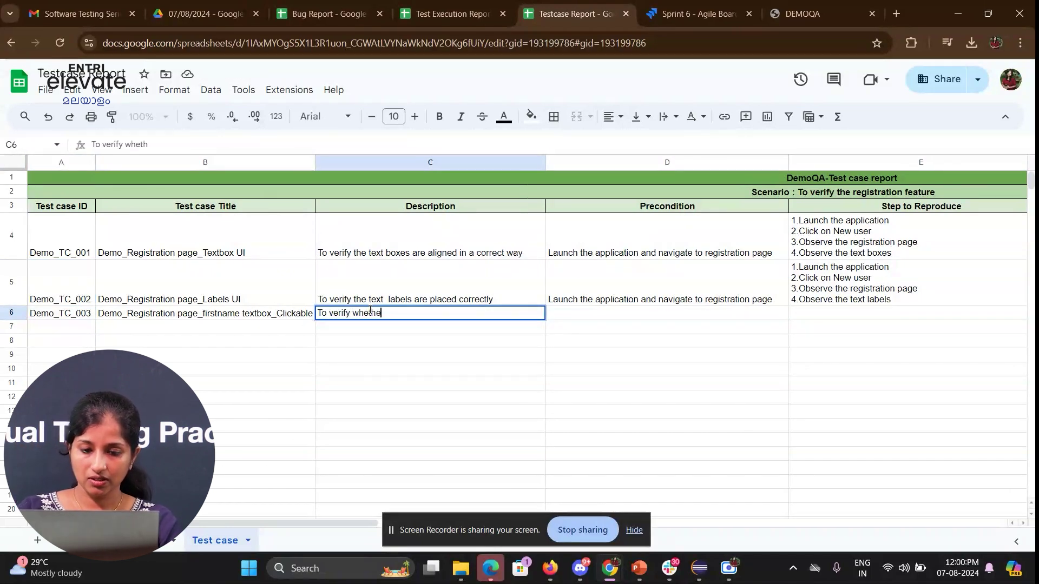
type("r the firs")
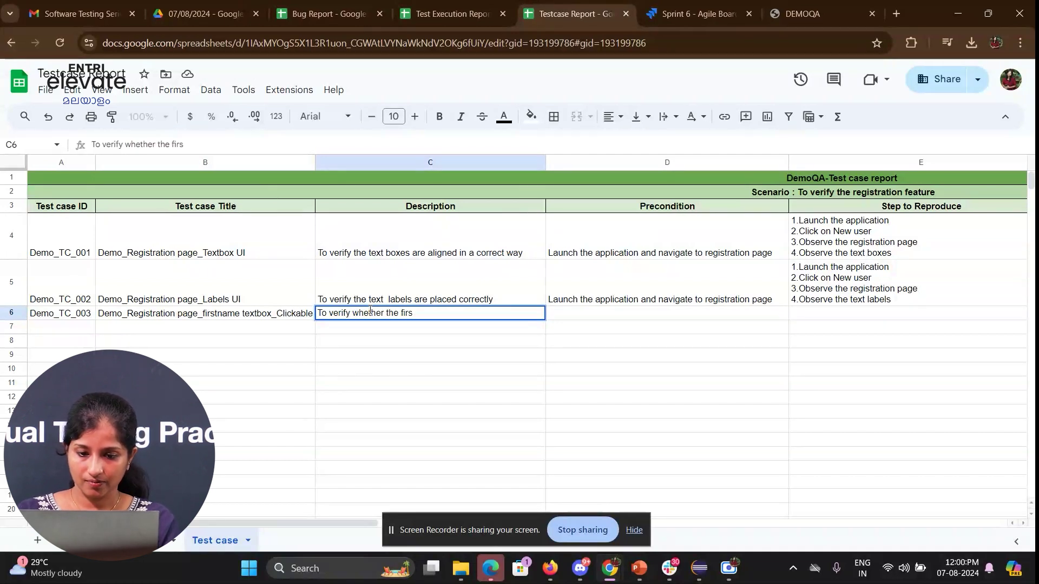
type("t name text box is")
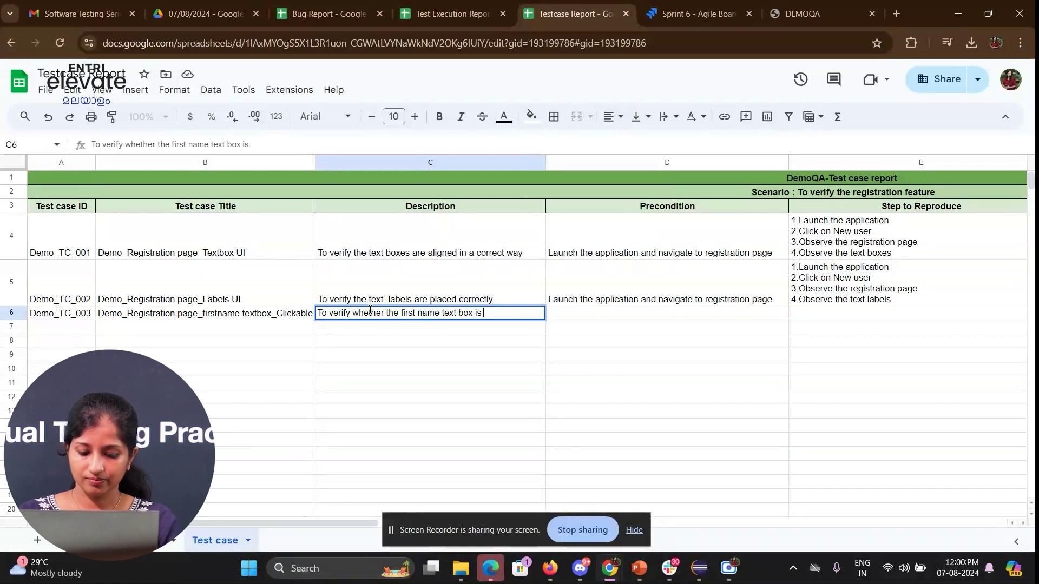
type(" clickable ot")
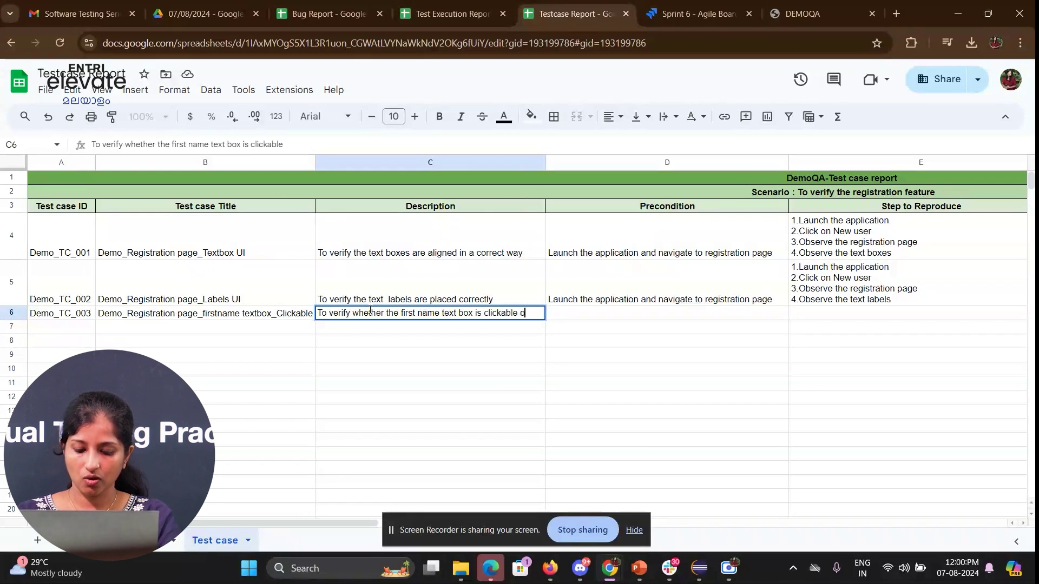
key("BackSpace")
type("r not")
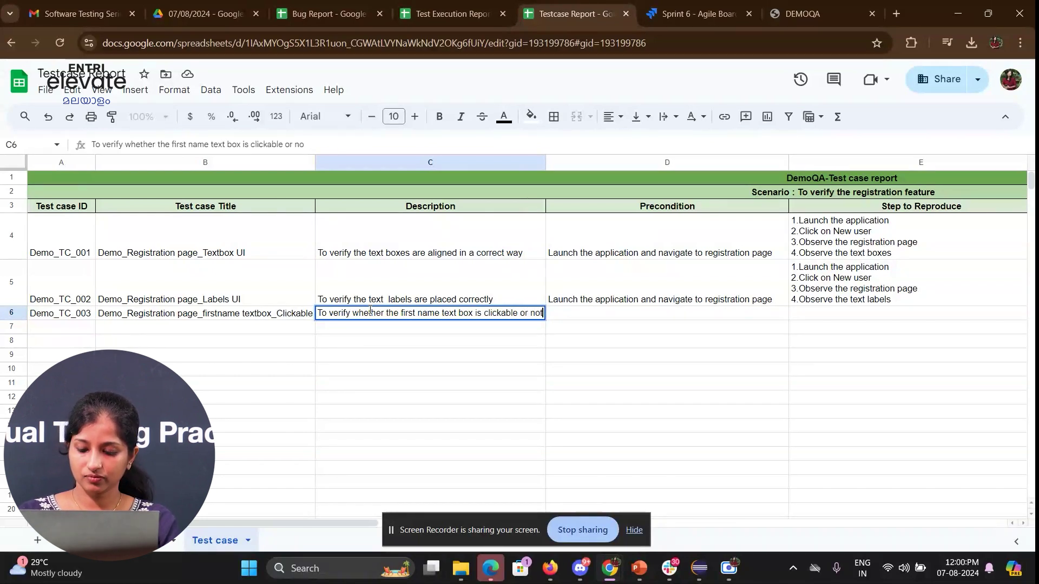
key("Return")
key("Tab")
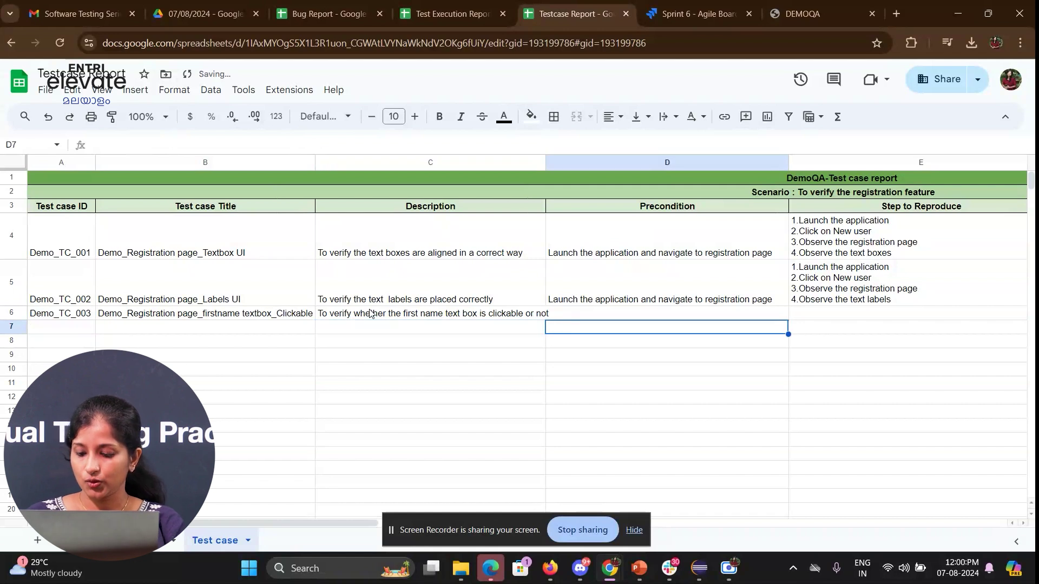
key("Up")
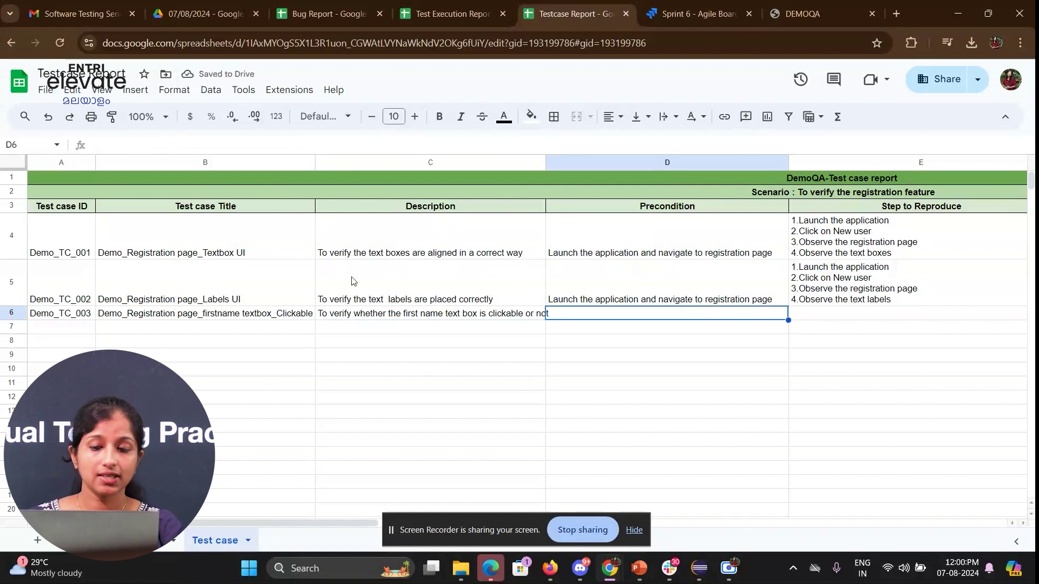
left_click_drag(544, 161, 602, 161)
double_click(621, 318)
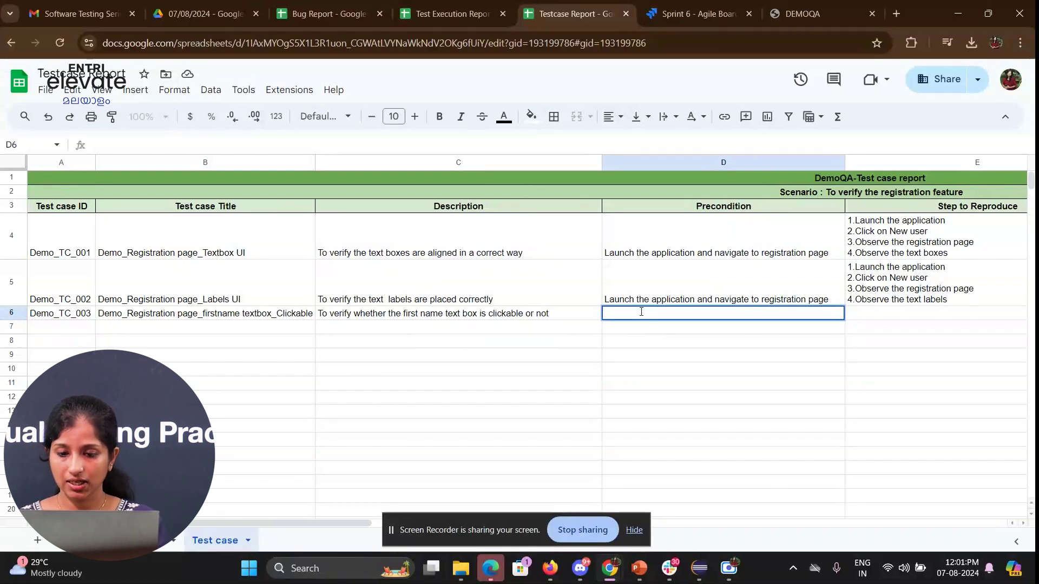
- Set Demo_TC_003's precondition to 'Click on the firstname text box'
left_click(703, 287)
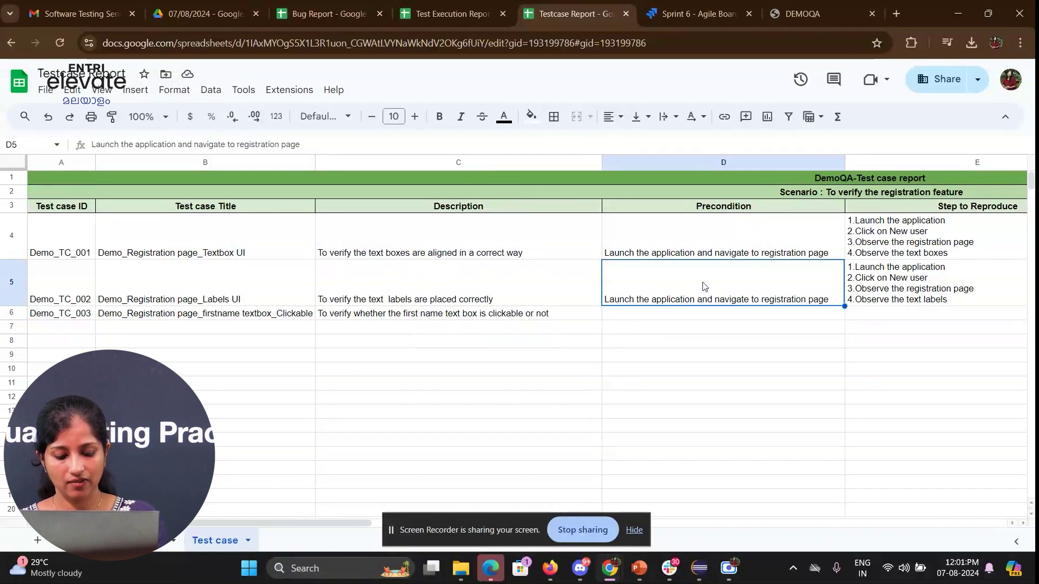
key("ctrl+c")
left_click(664, 319)
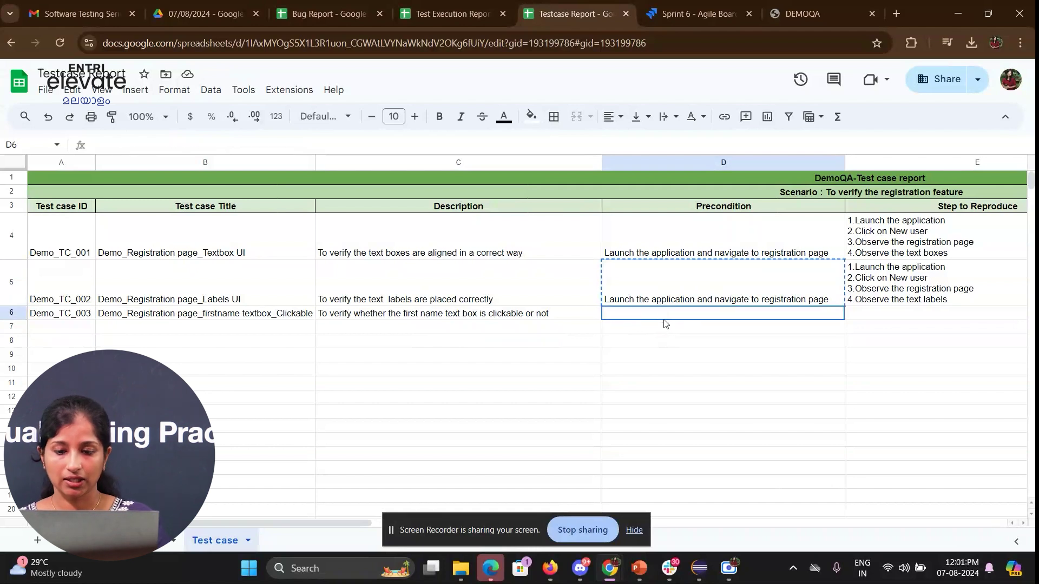
double_click(664, 318)
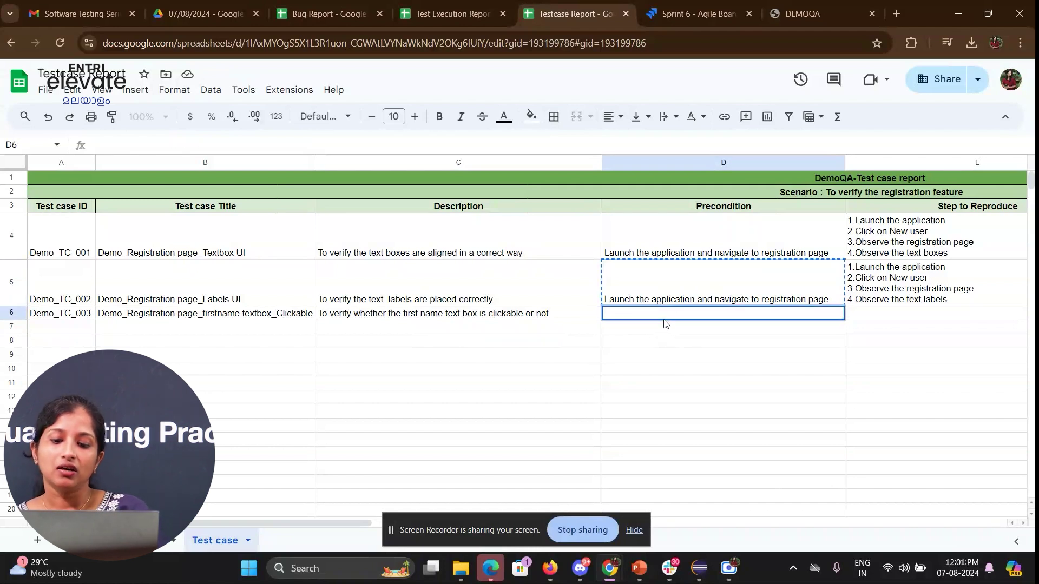
type("C")
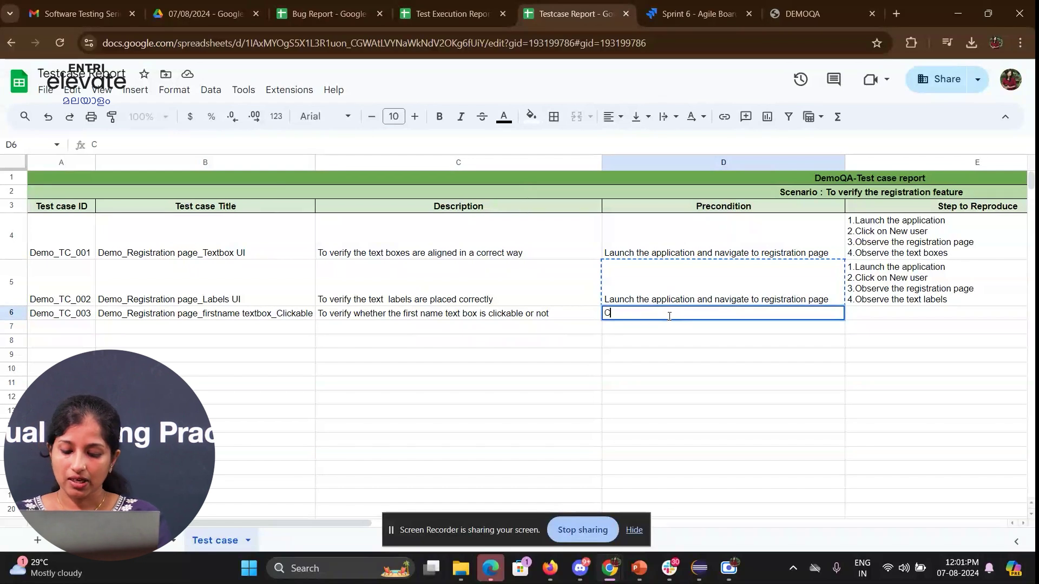
type("lick on the firstname text box")
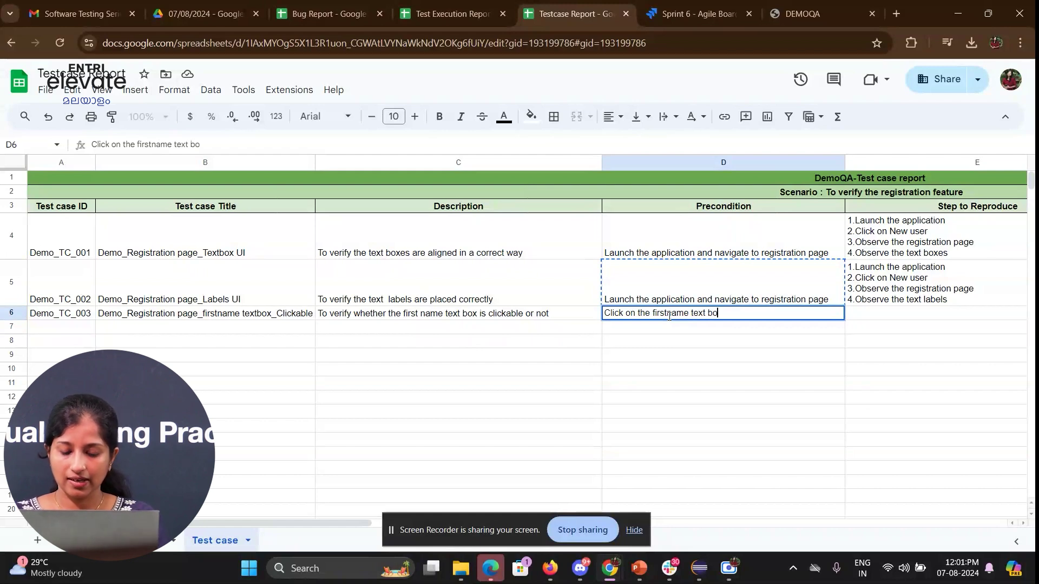
key("Return")
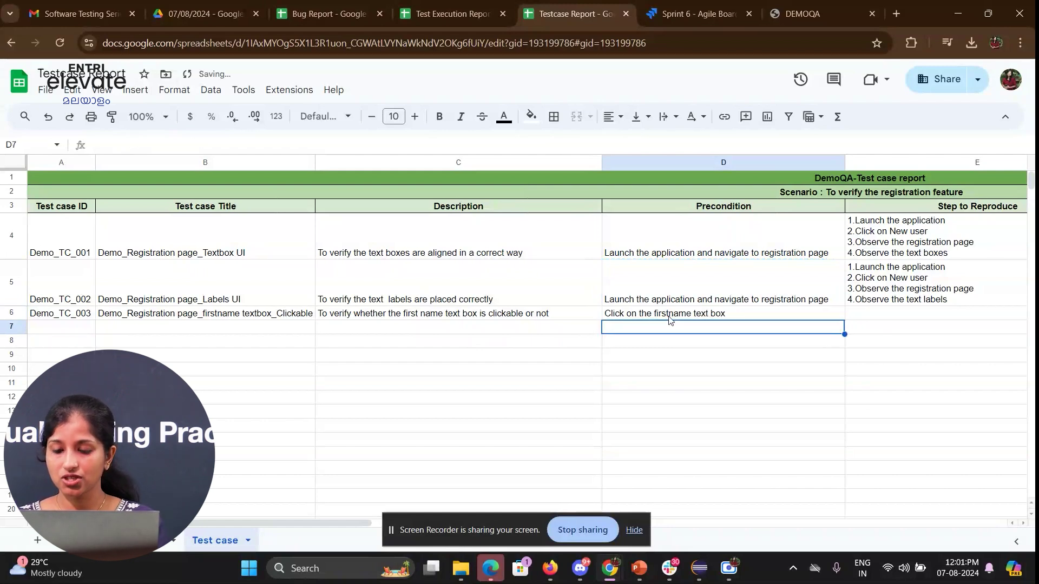
- Copy the steps from E5 into E6, changing step 4 to 'Click on first name text box'
key("Up")
key("Right")
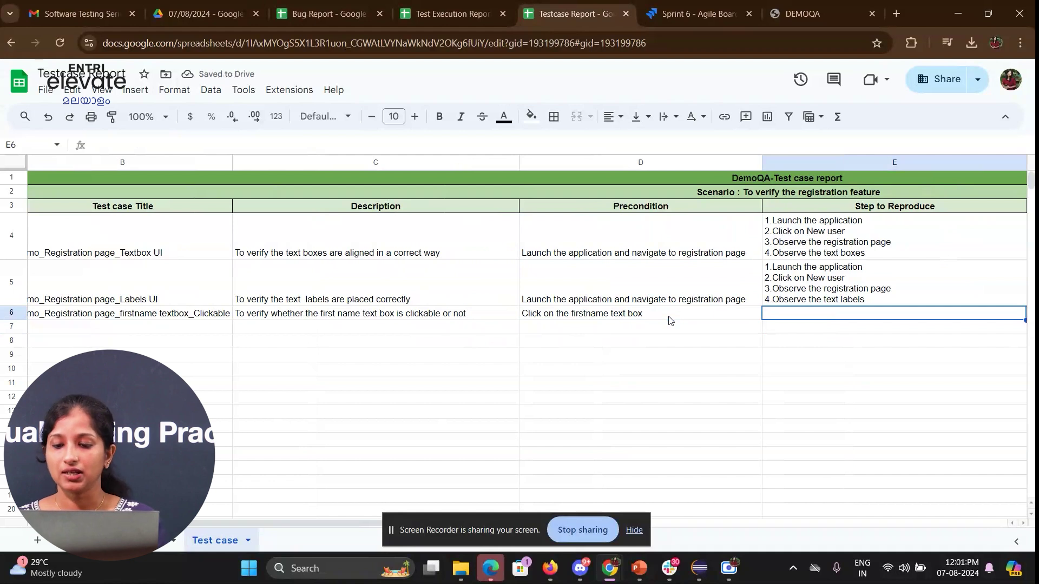
type("1")
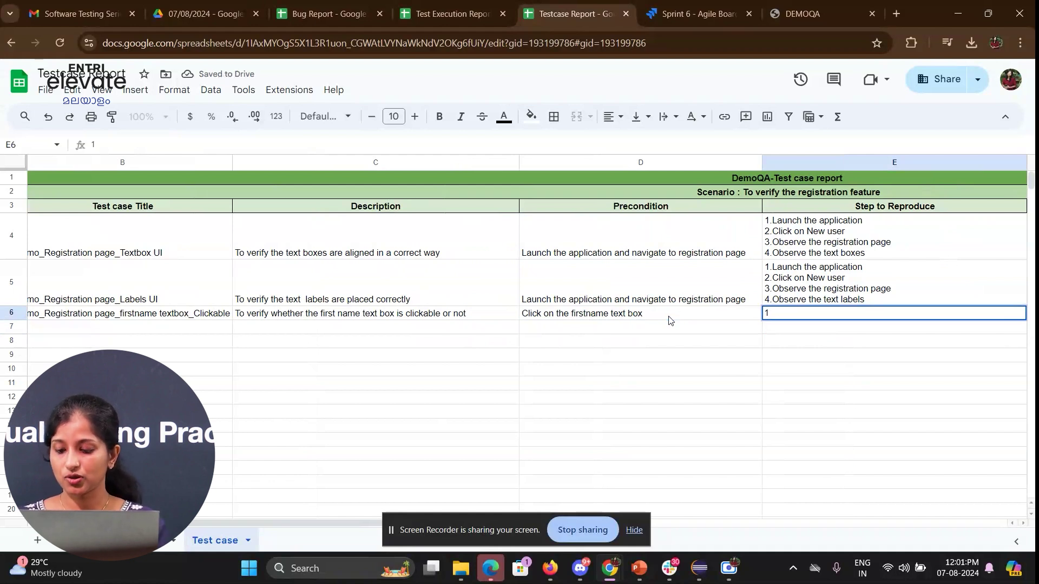
key("Up")
key("ctrl+c")
key("Down")
key("ctrl+v")
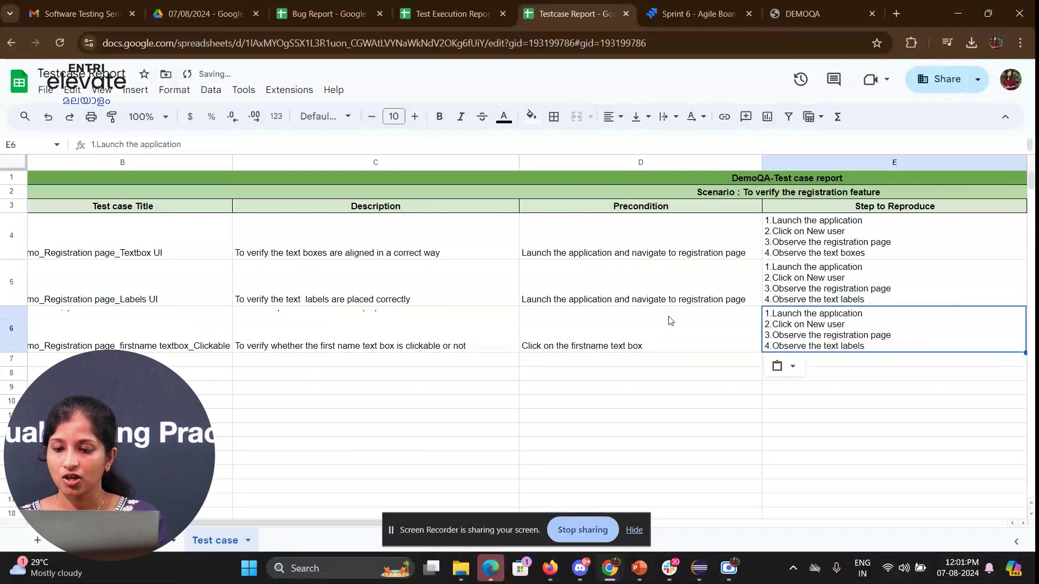
double_click(924, 334)
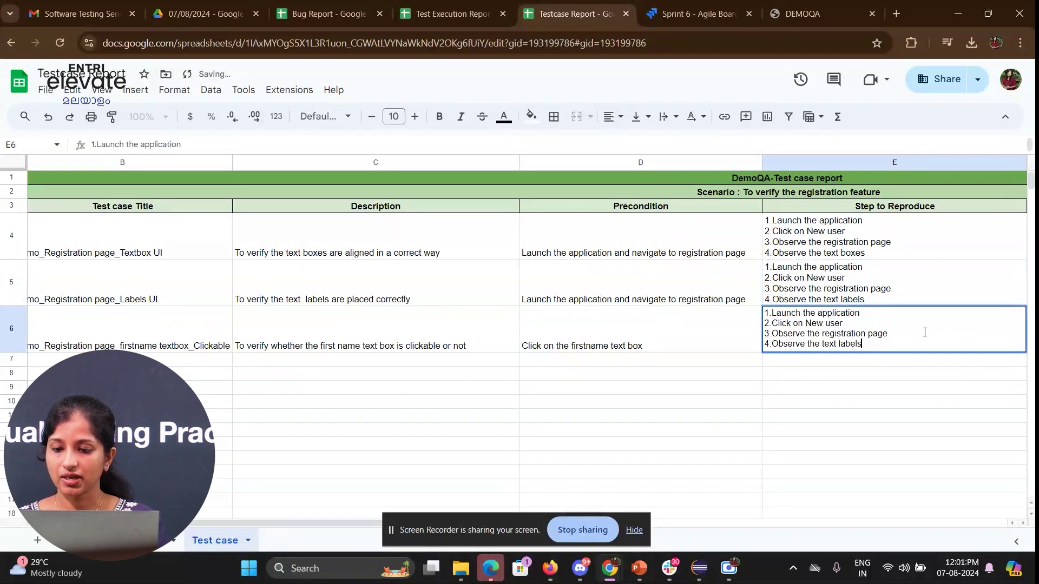
left_click(773, 342, "shift")
key("BackSpace")
type("Click on first name text box")
key("Return")
key("Tab")
key("Tab")
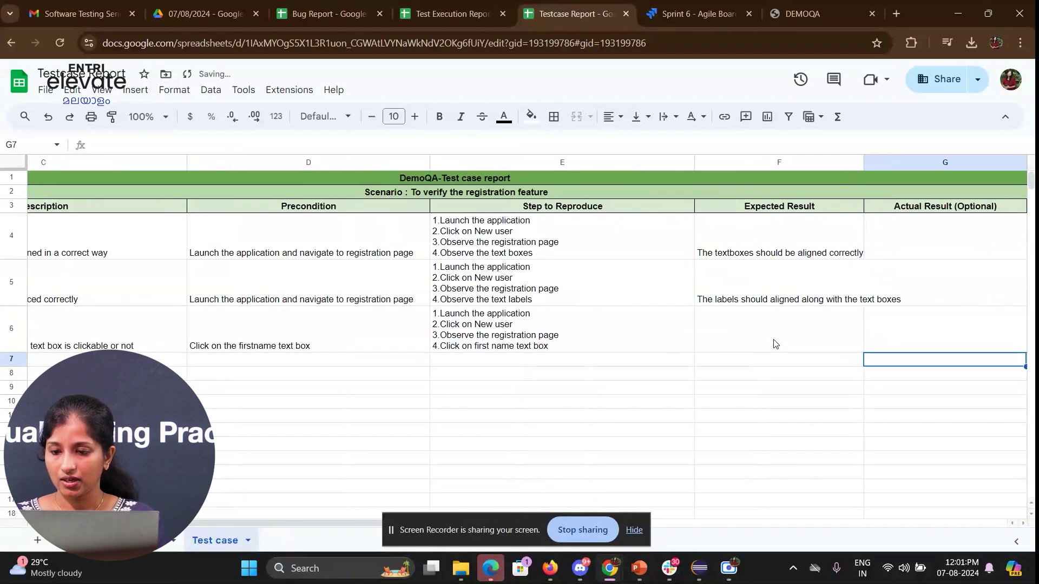
key("Up")
- Fill TC_003's expected result 'The user should be allowed to click on the text box' and High priority
key("Left")
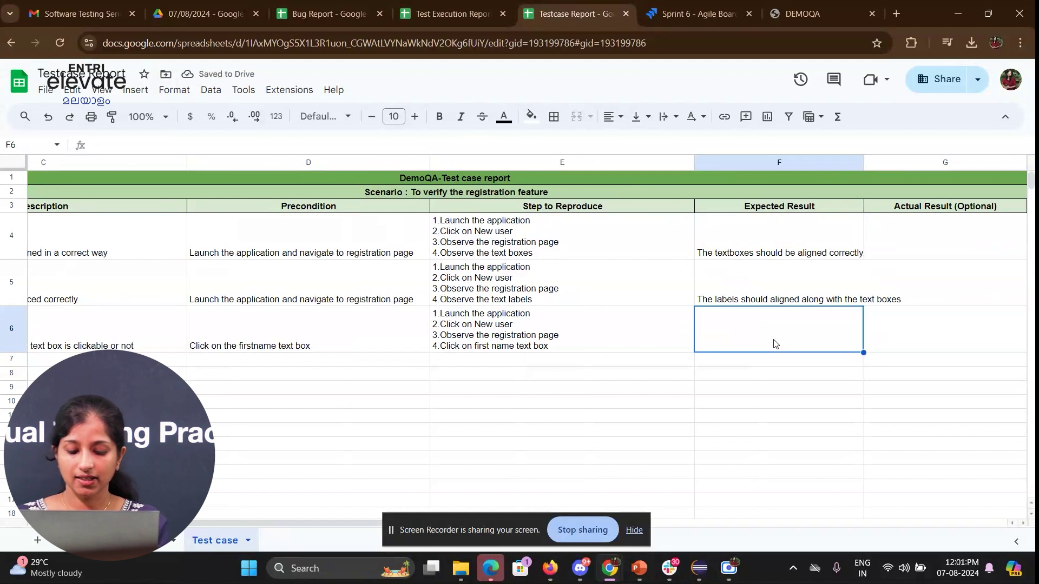
type("The user ")
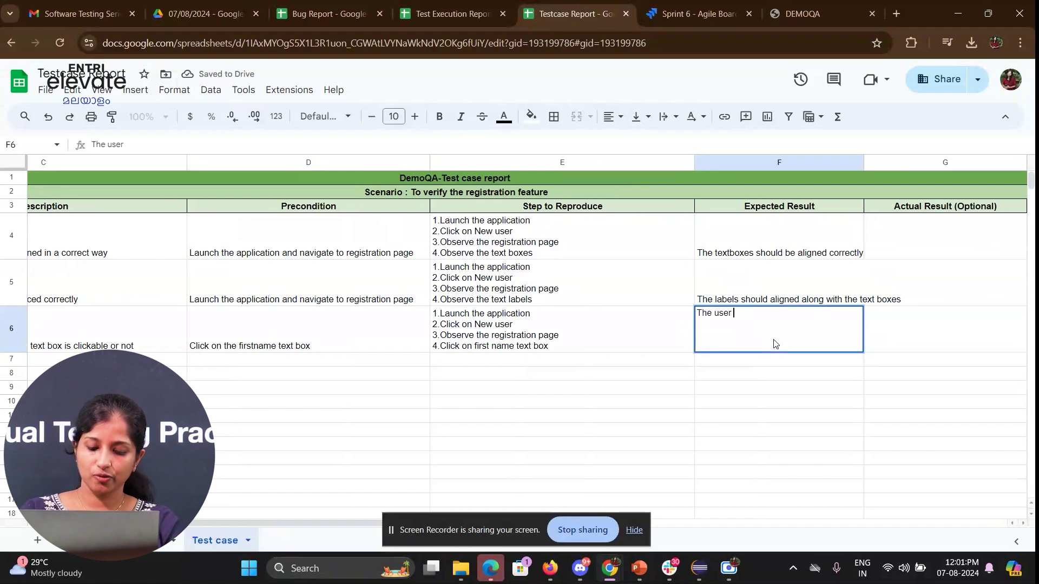
type("should be allo")
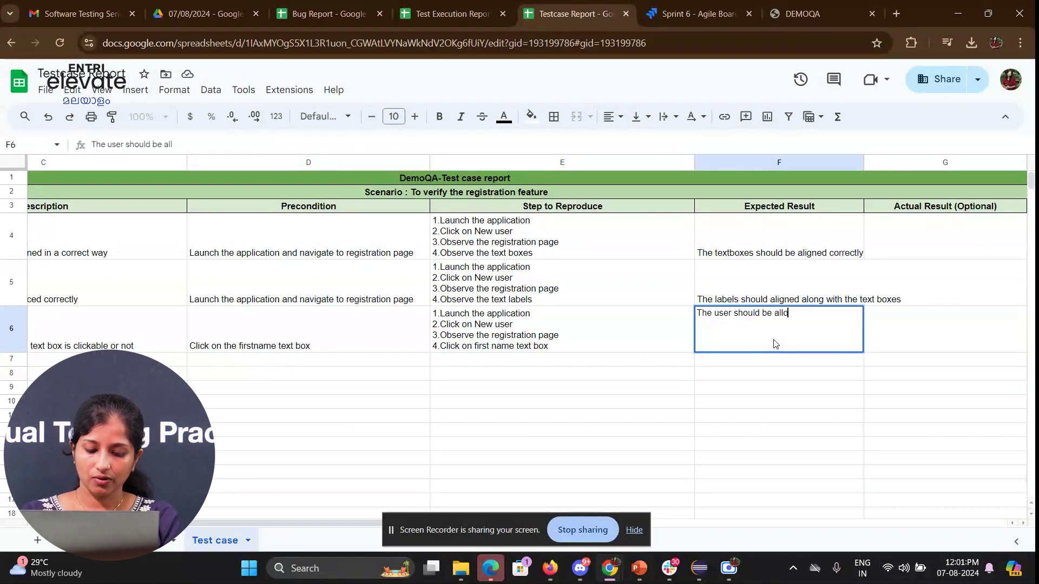
type("wed to ")
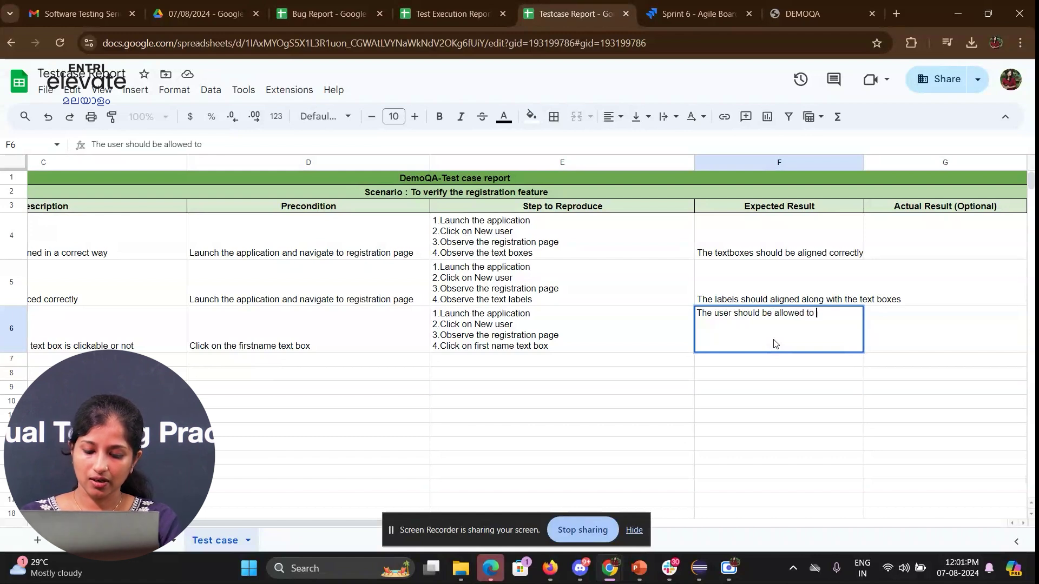
type("click on t")
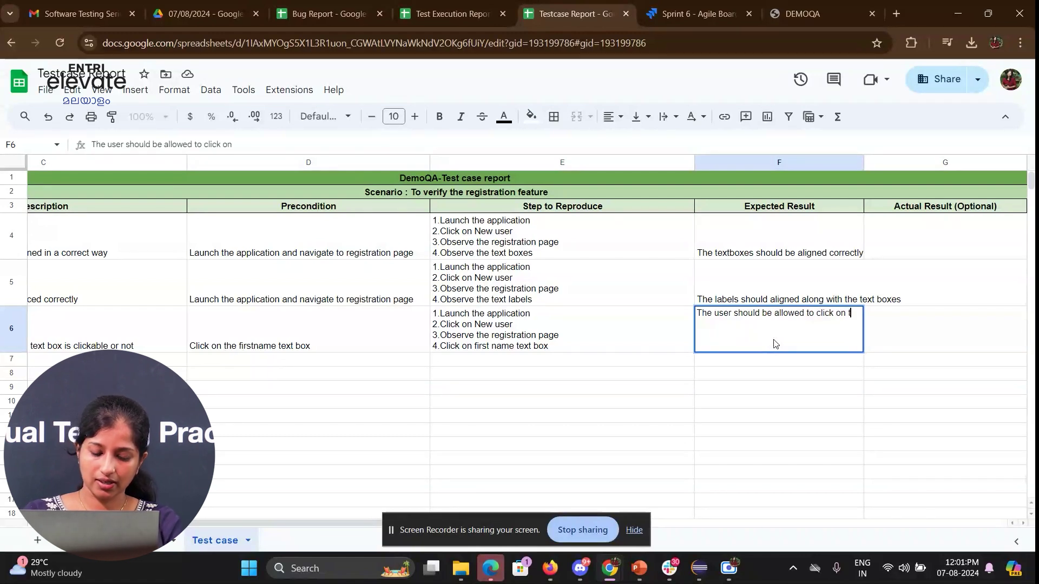
type("he text")
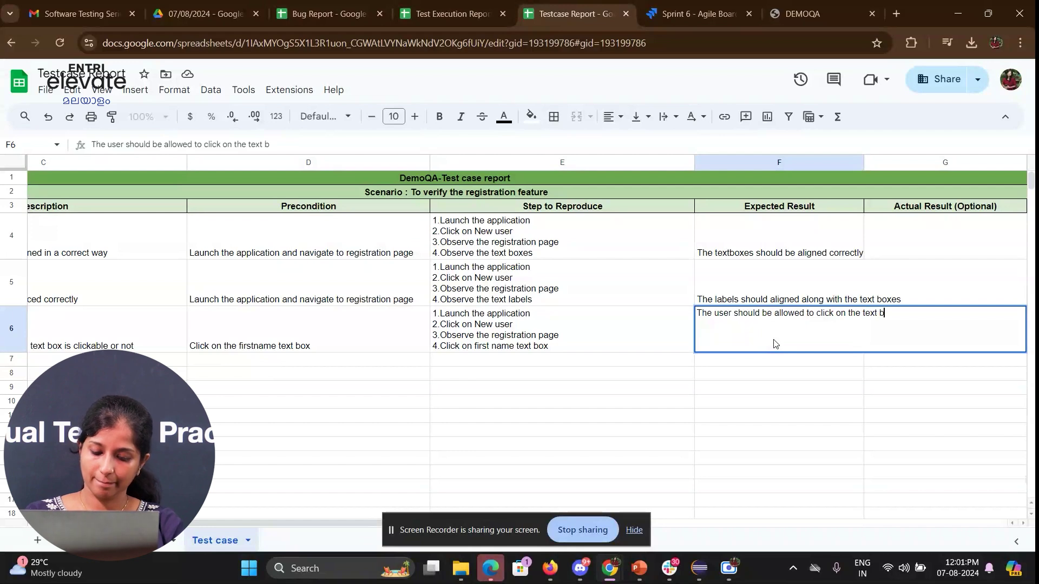
key("Tab")
key("Tab")
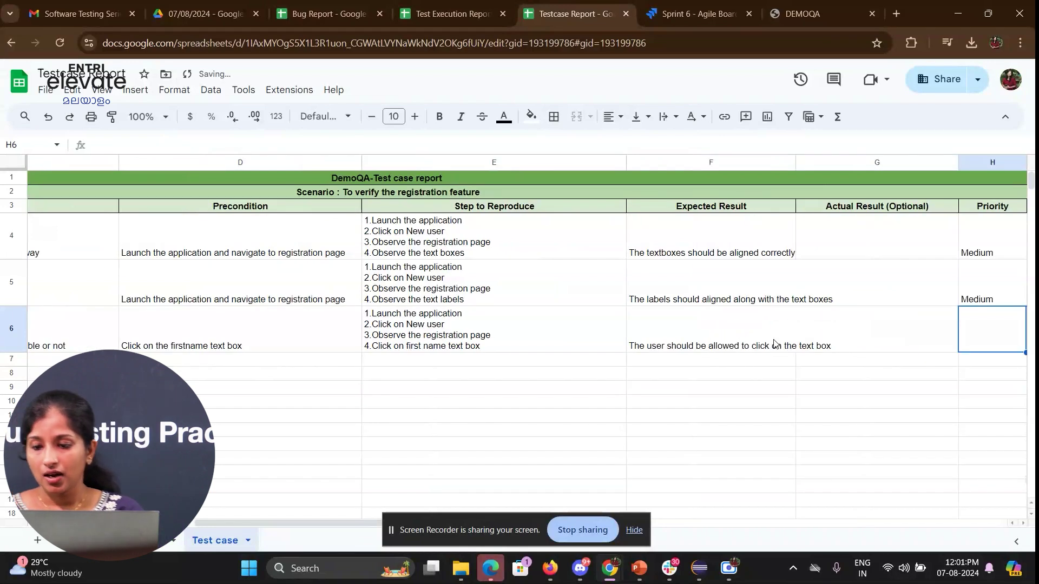
key("Up")
key("Down")
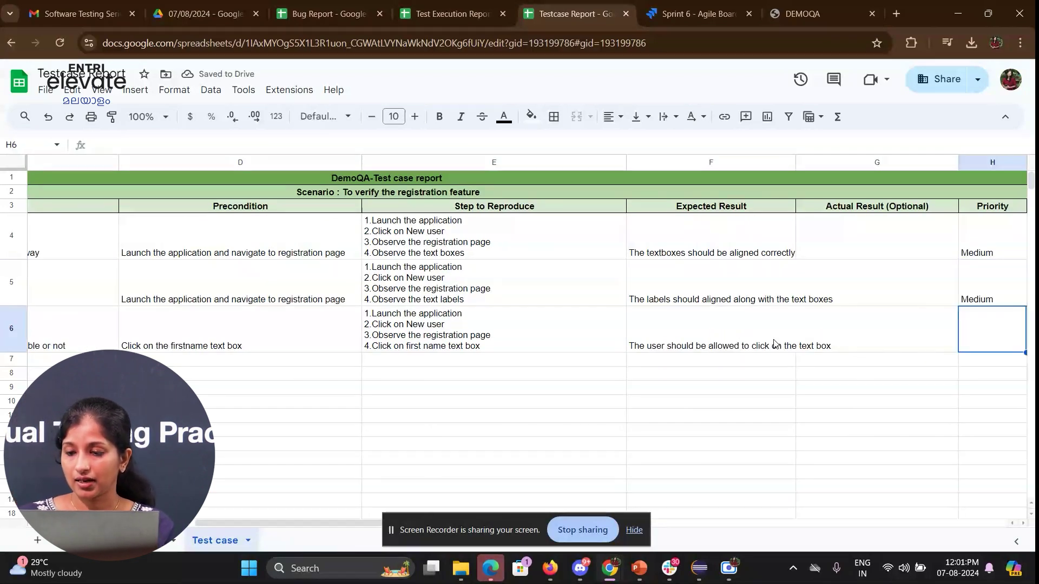
scroll(775, 344, "right", 1)
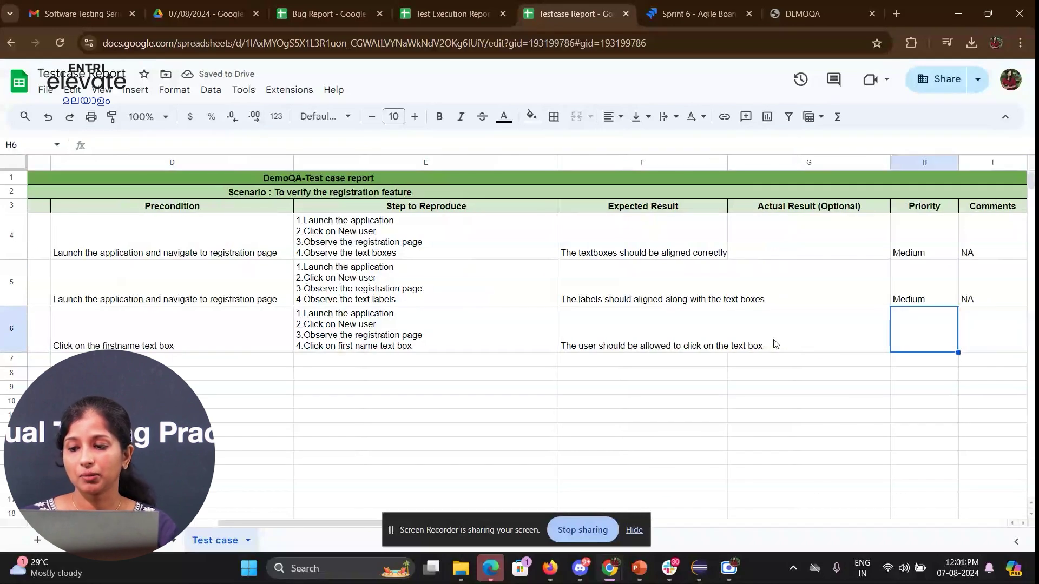
type("High")
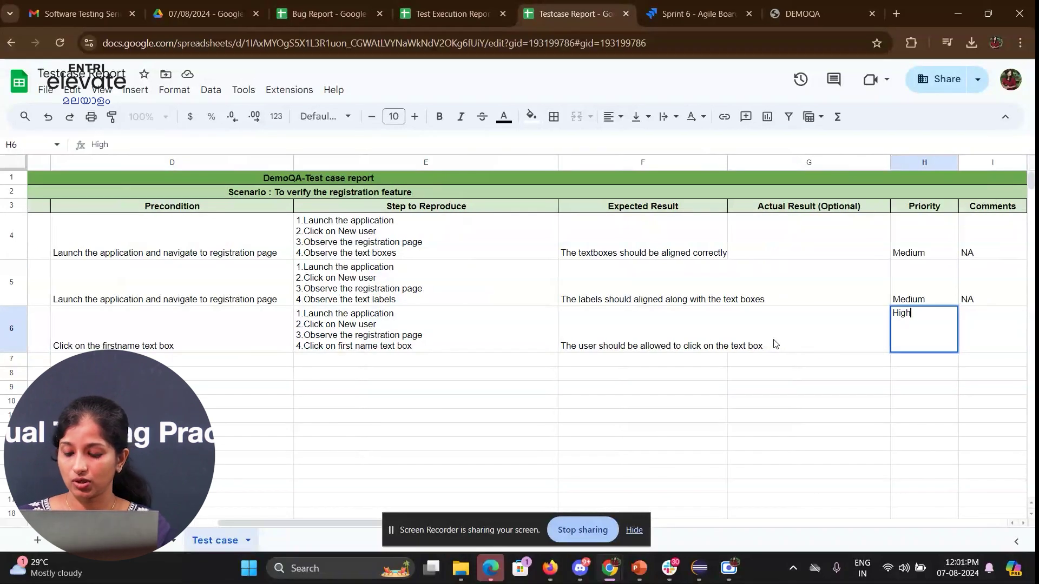
key("Tab")
- Copy the NA, date and QA name values from row 5 into row 6
key("Up")
key("shift+Right")
key("shift+Right")
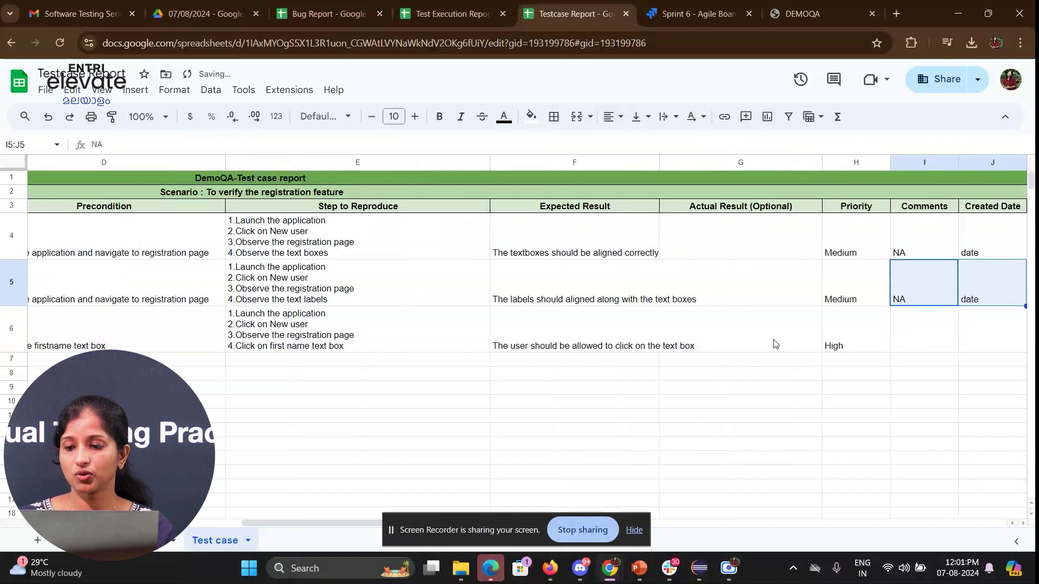
key("ctrl+c")
key("Down")
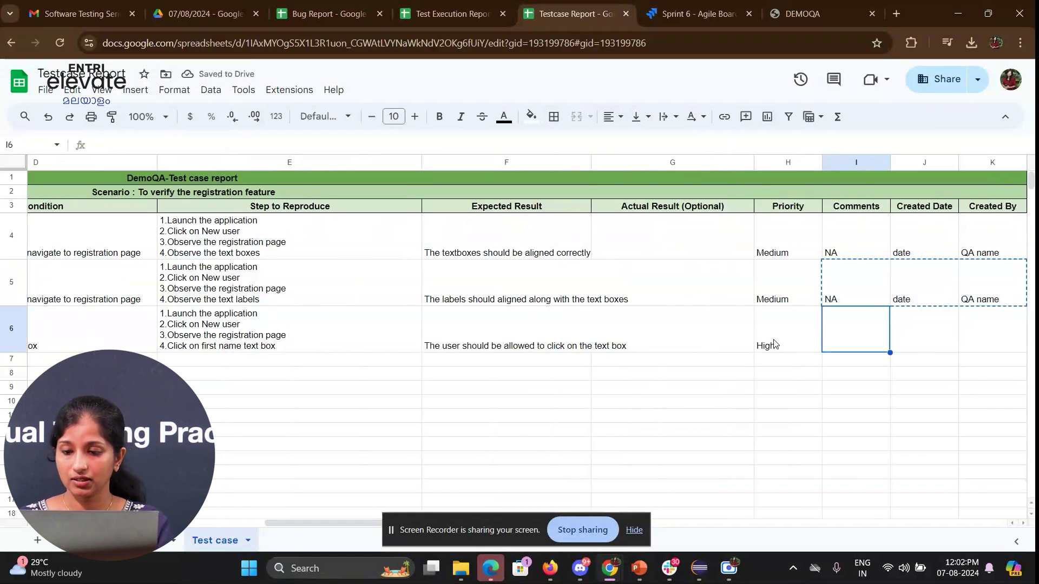
key("ctrl+v")
key("Down")
key("Left")
key("Left")
key("Home")
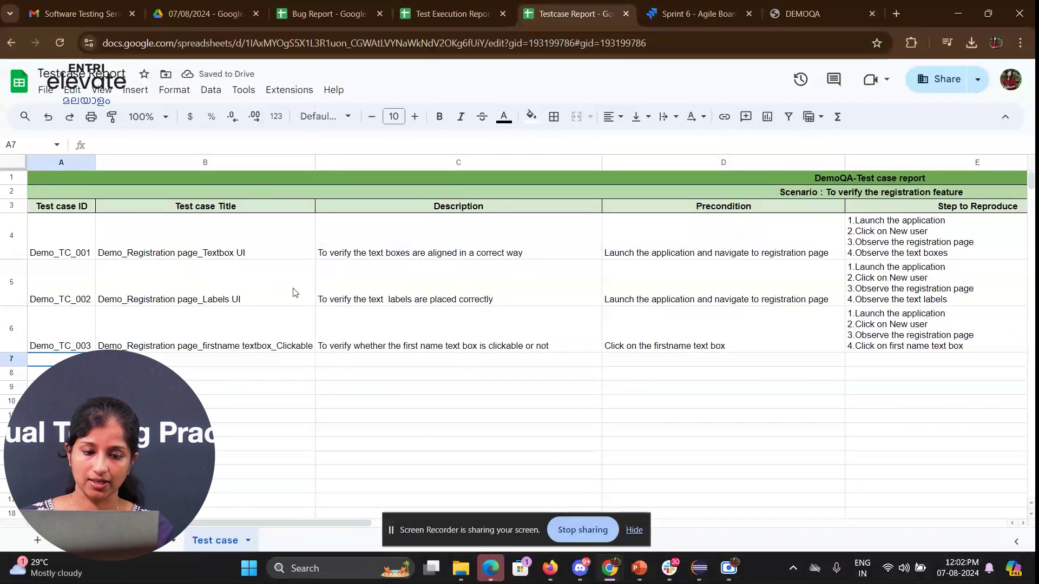
- Copy the TC_003 title into row 7 and change it to 'firstname textbox_alphabets'
left_click(151, 340)
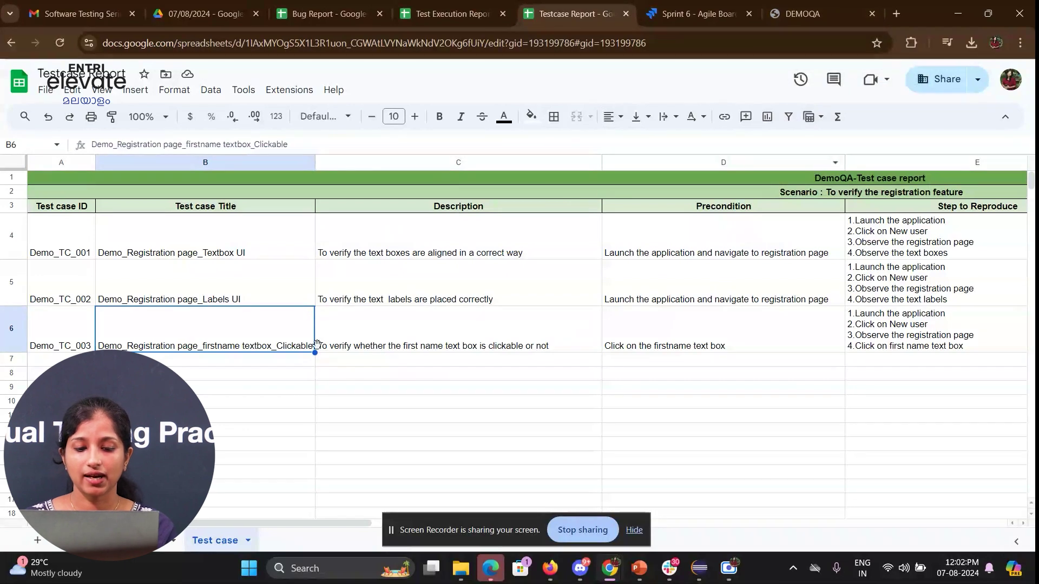
left_click_drag(313, 353, 305, 365)
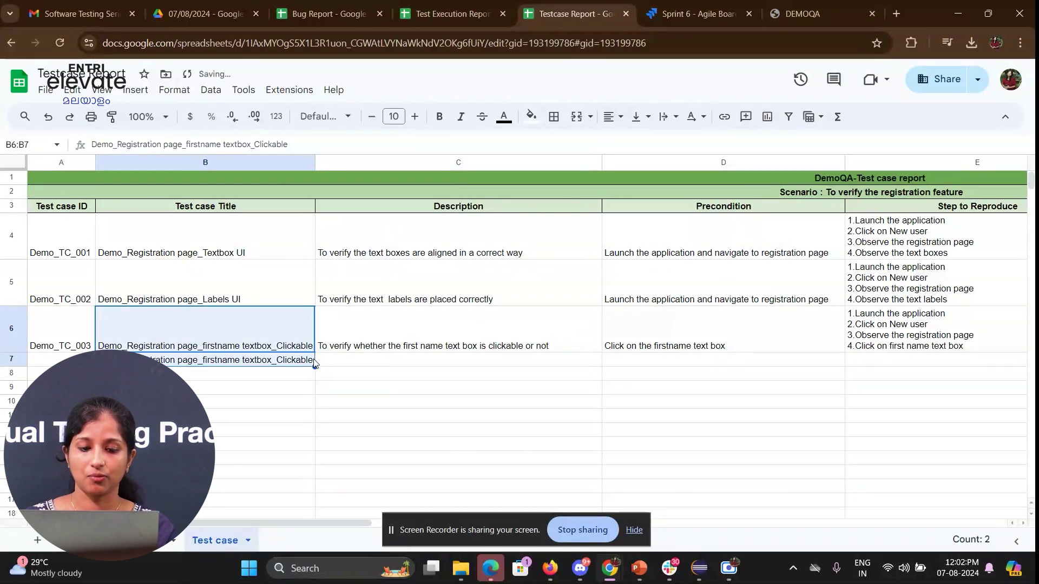
left_click(296, 362)
double_click(295, 362)
left_click_drag(276, 359, 360, 361)
key("BackSpace")
key("BackSpace")
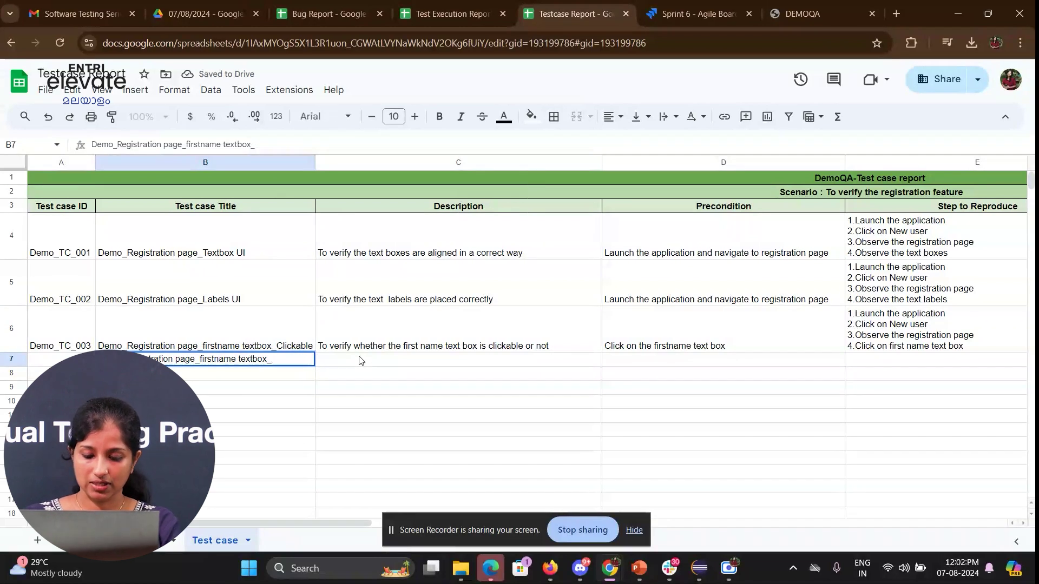
type("alphabe")
key("BackSpace")
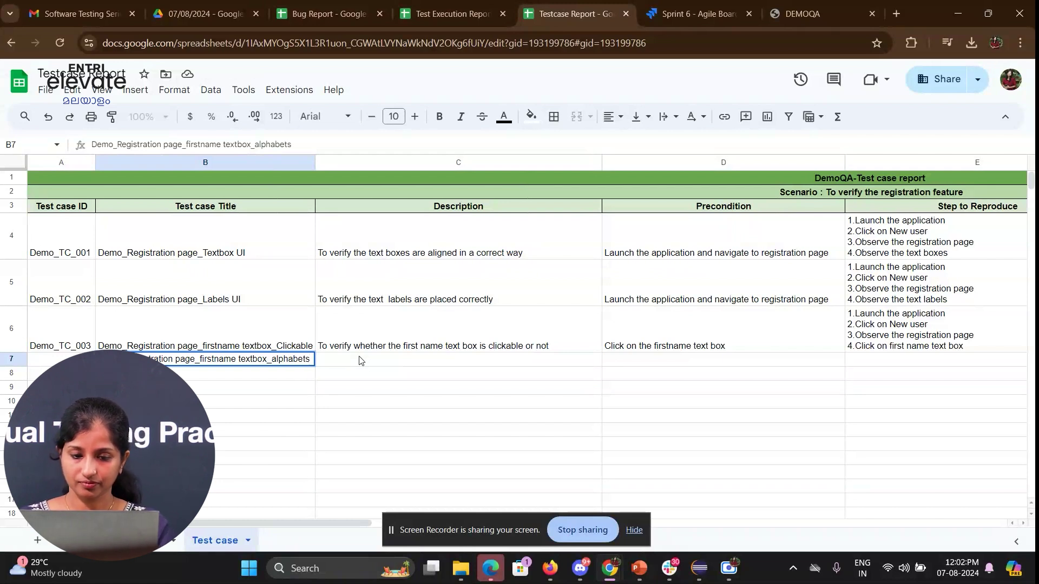
type("ts")
left_click(361, 361)
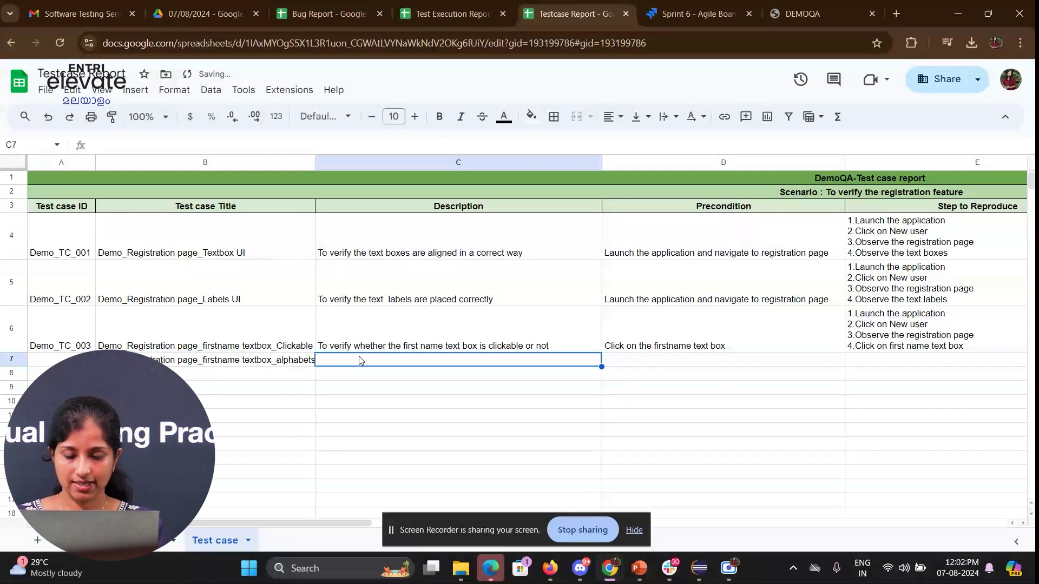
- Describe row 7 as 'To verify user can enter alphabets into the first name text field'
type("To verify user can enter alp")
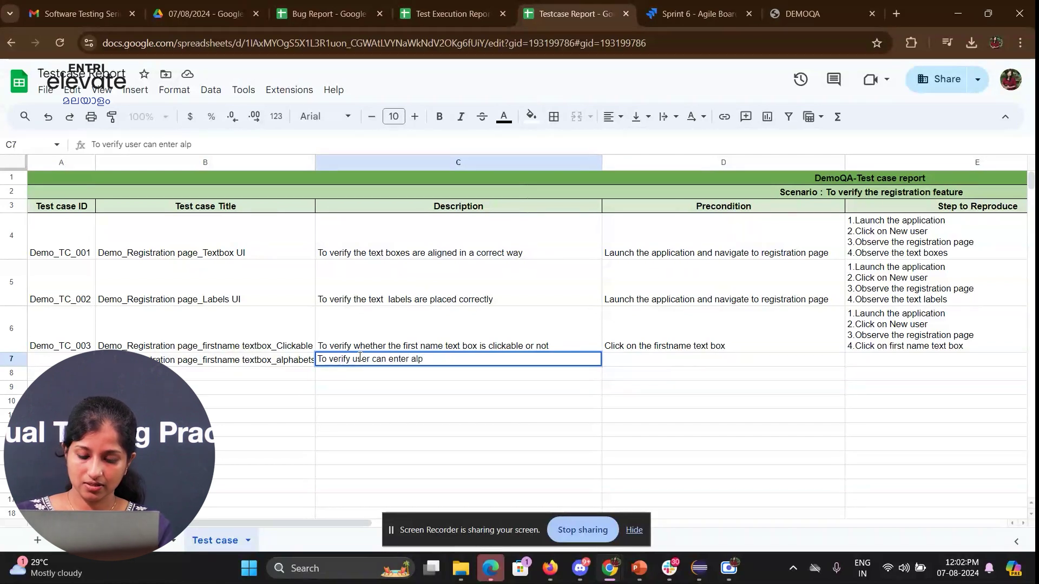
type("habets int")
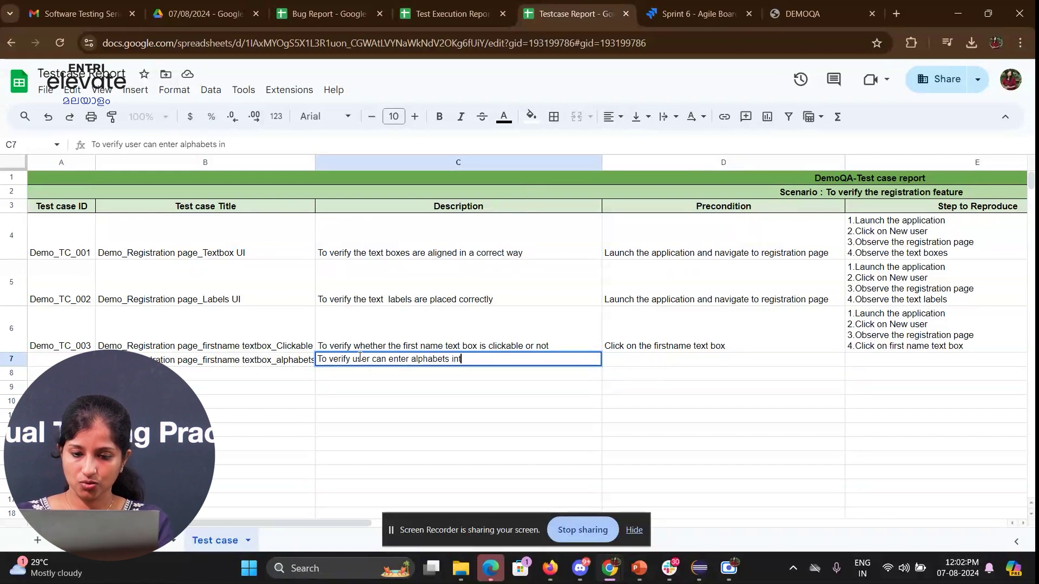
type("o the firsyt ")
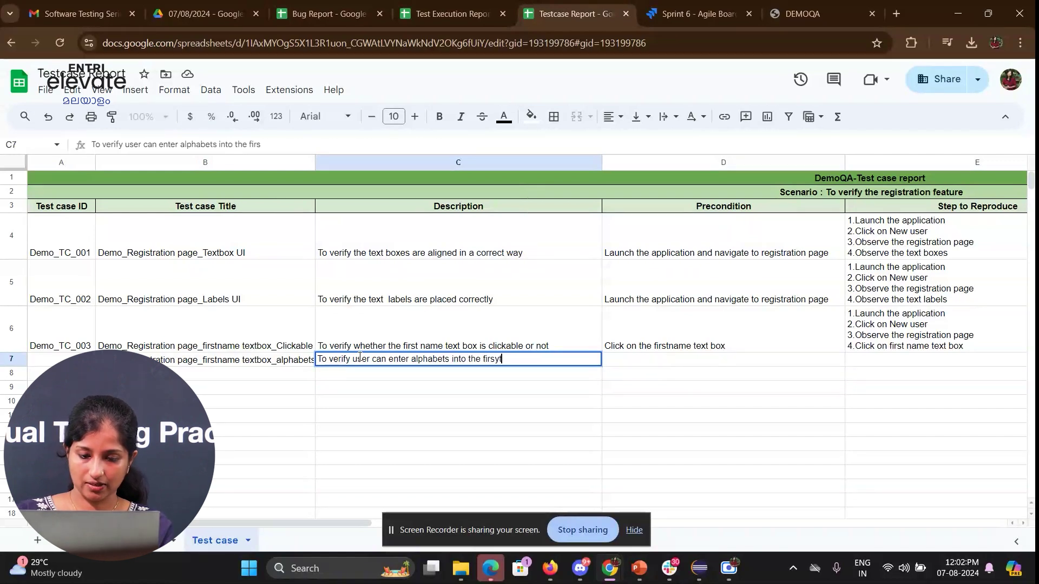
key("BackSpace")
key("BackSpace")
key("BackSpace")
type("t name text field")
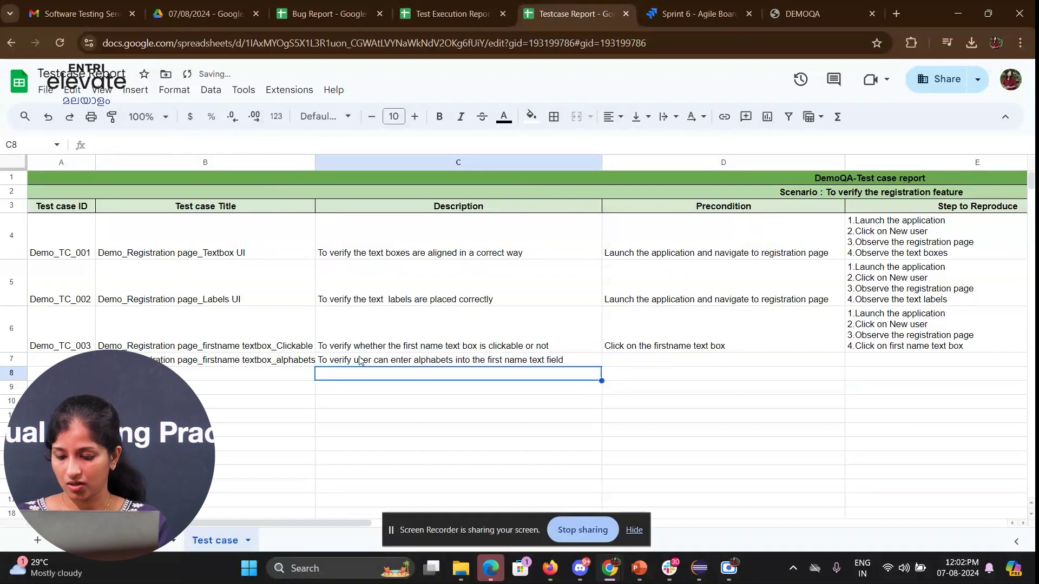
key("Right")
key("Up")
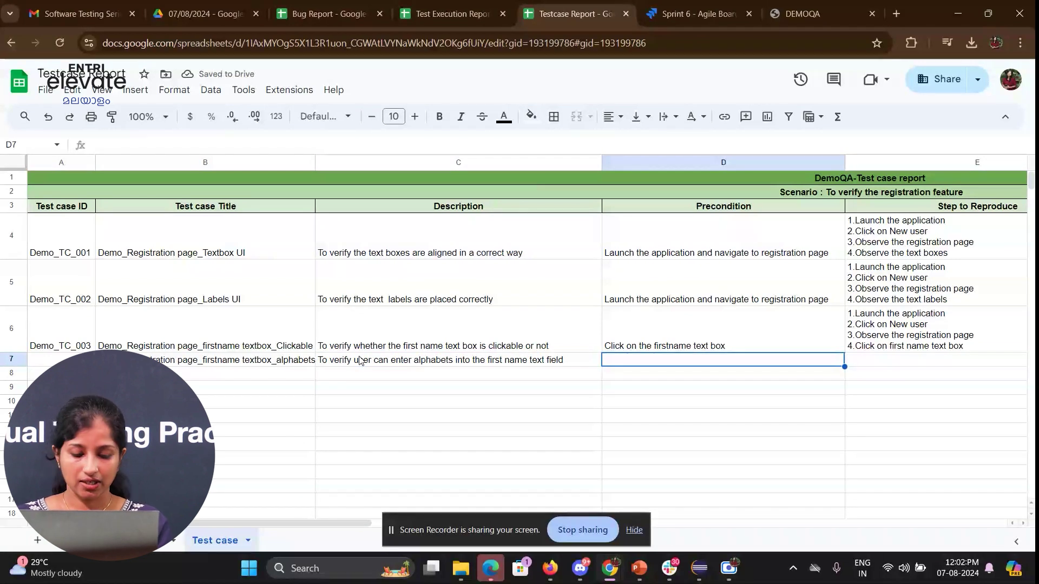
- Enter 'Enter alphabets' as row 7's precondition in D7
type("Enter alphabets")
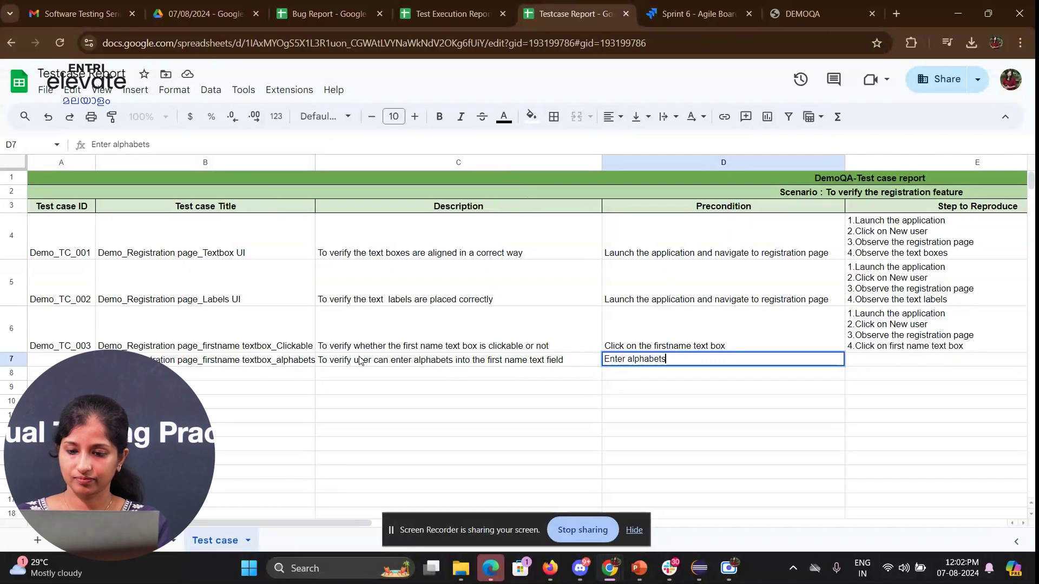
key("Return")
key("Right")
key("Up")
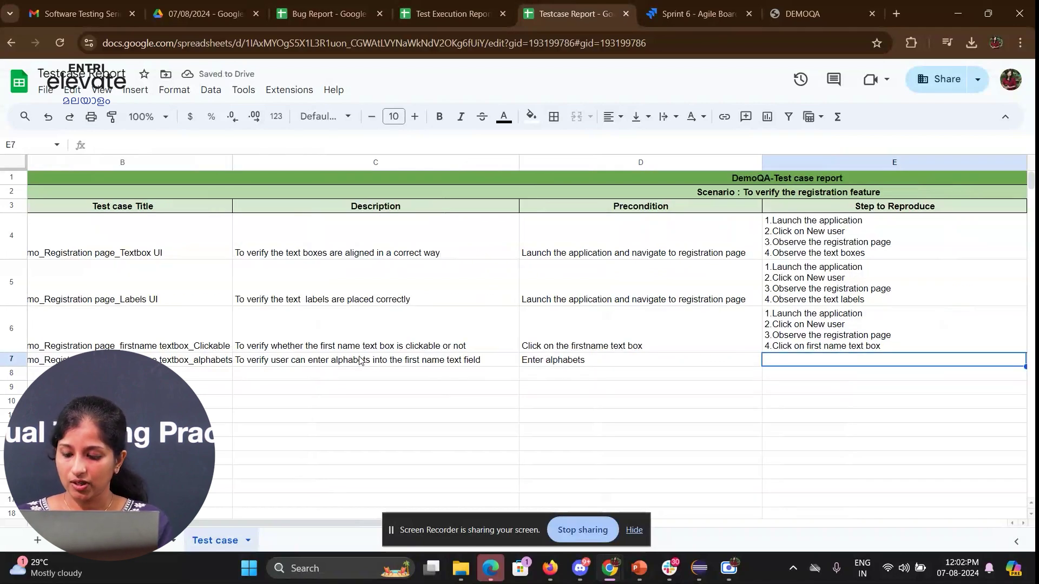
- Copy E6's four steps into E7, changing step 4 to 'Enter alphabets on the text field'
key("Up")
key("ctrl+c")
key("Down")
key("ctrl+v")
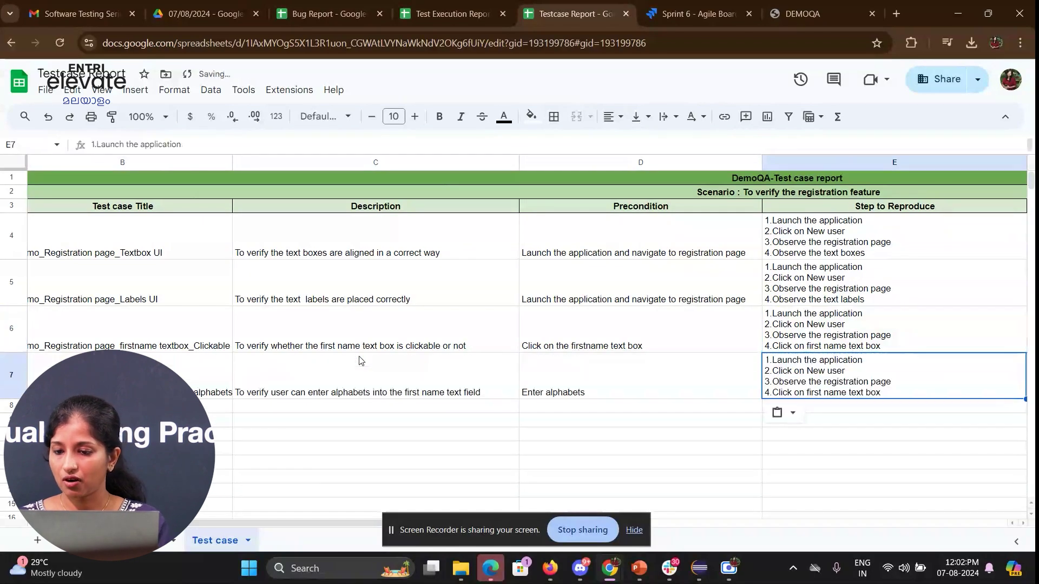
double_click(835, 372)
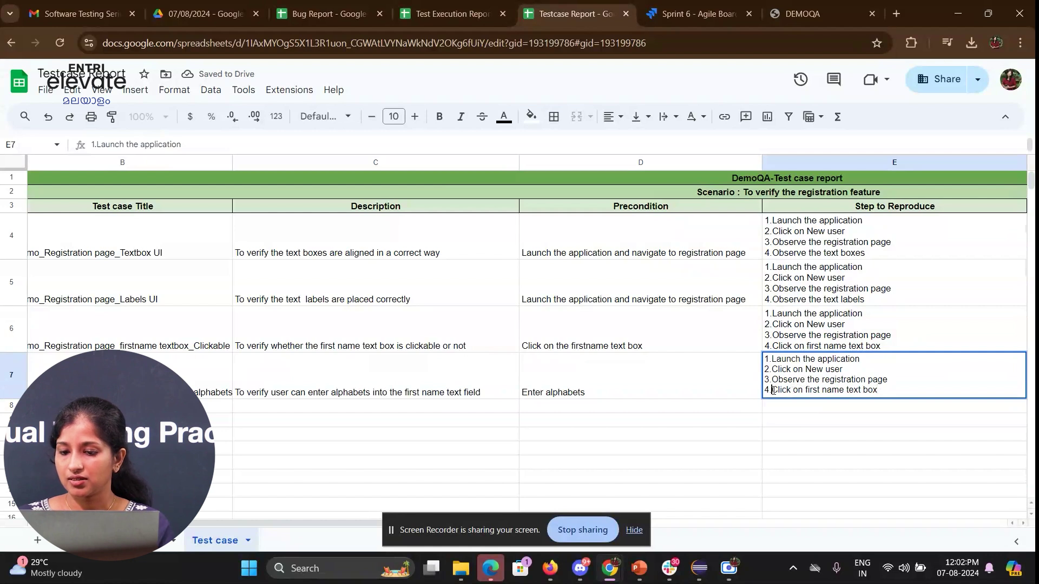
left_click_drag(773, 390, 931, 390)
type("E")
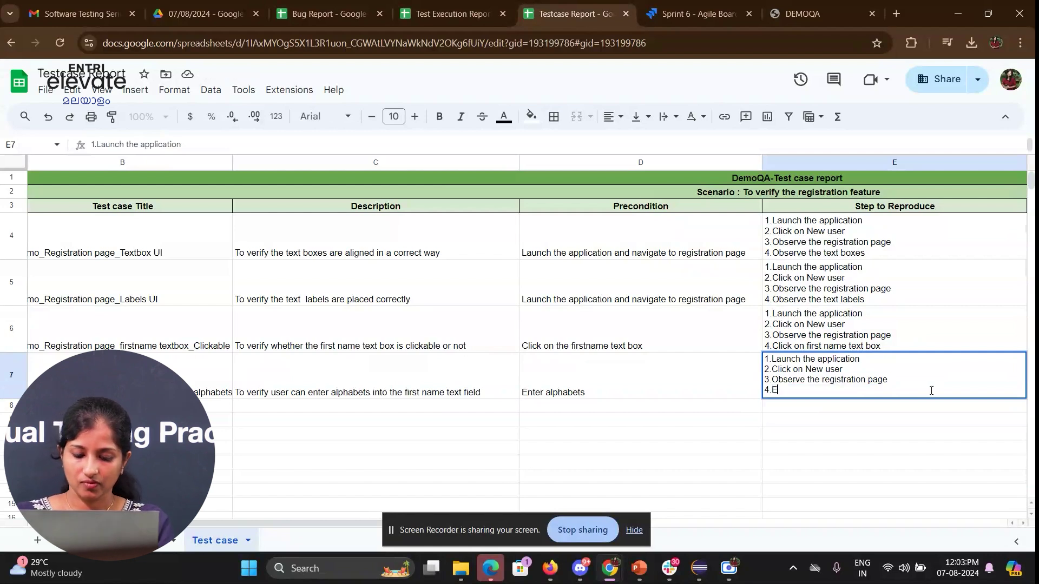
type("nter alphabets on the te")
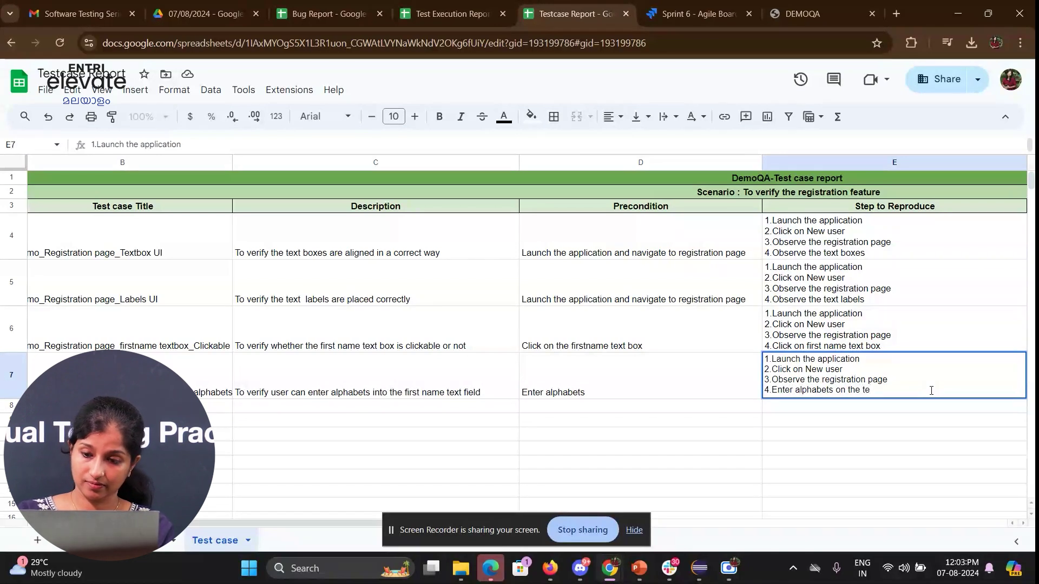
type("xt field")
key("Return")
key("Right")
key("Up")
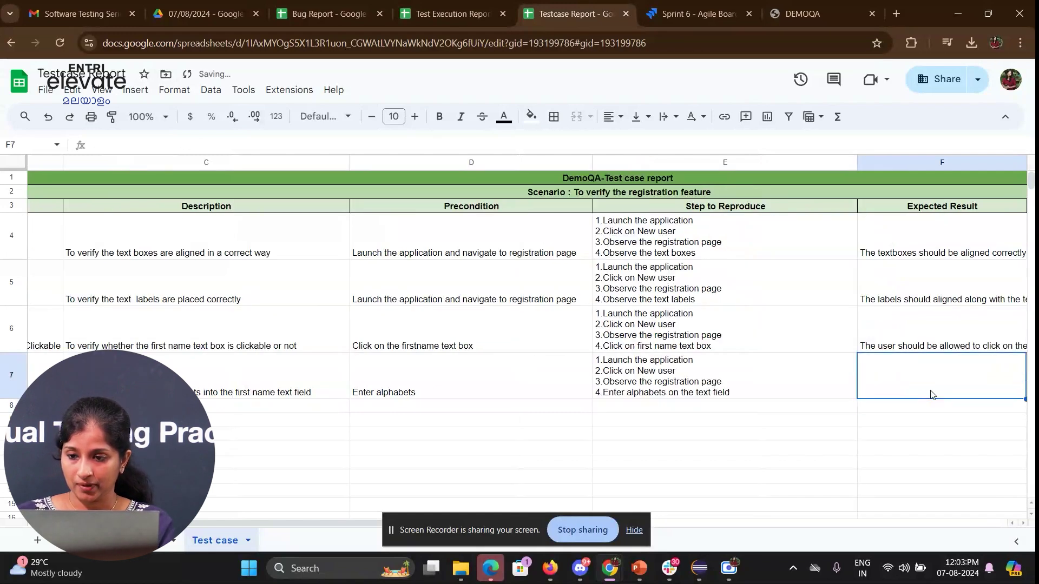
key("Right")
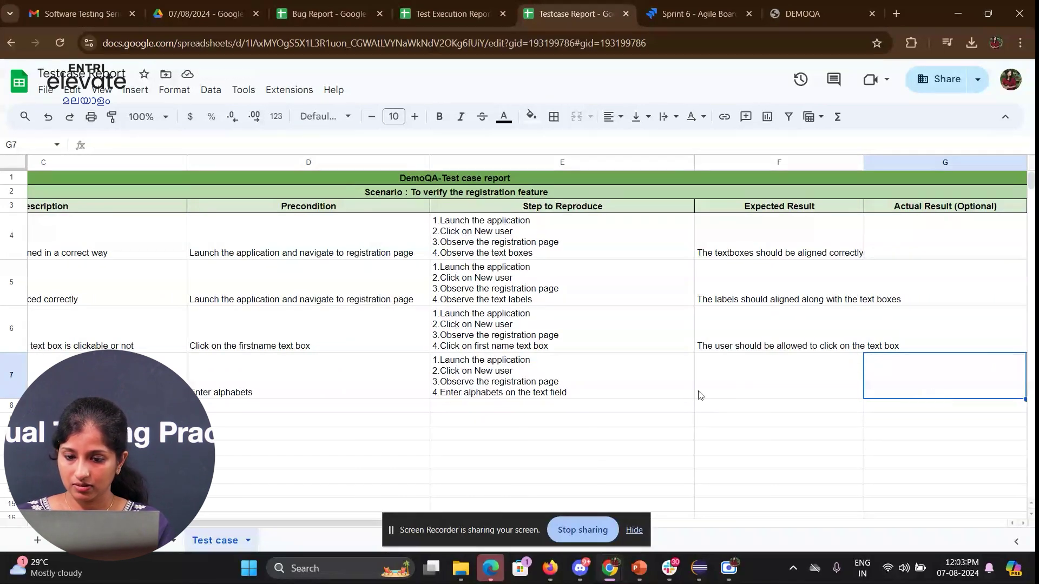
- Give row 7 expected result 'User should be allowed to enter alphabets' and High priority
double_click(478, 379)
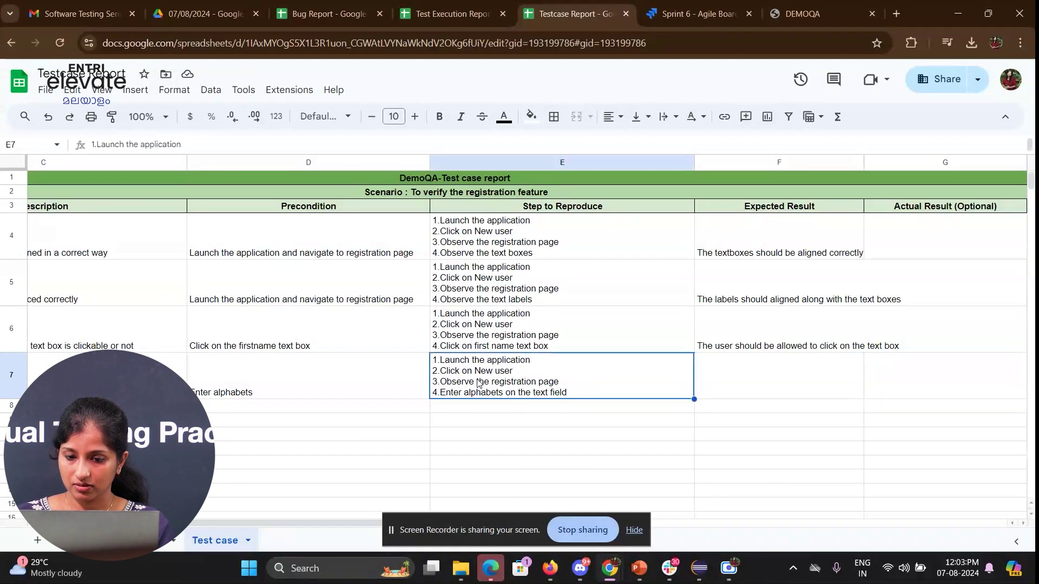
left_click(724, 373)
type("Us")
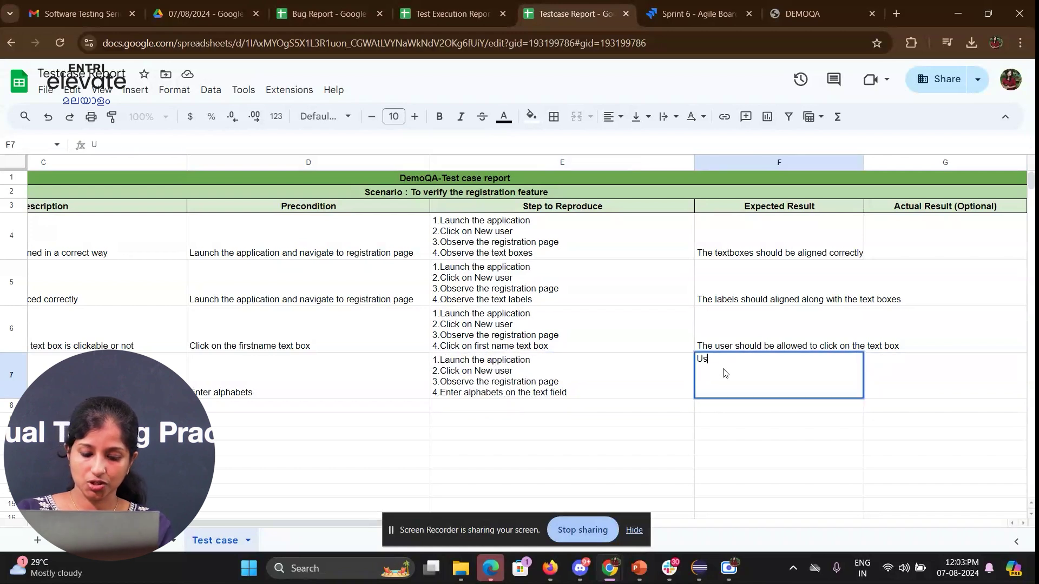
type("er should be")
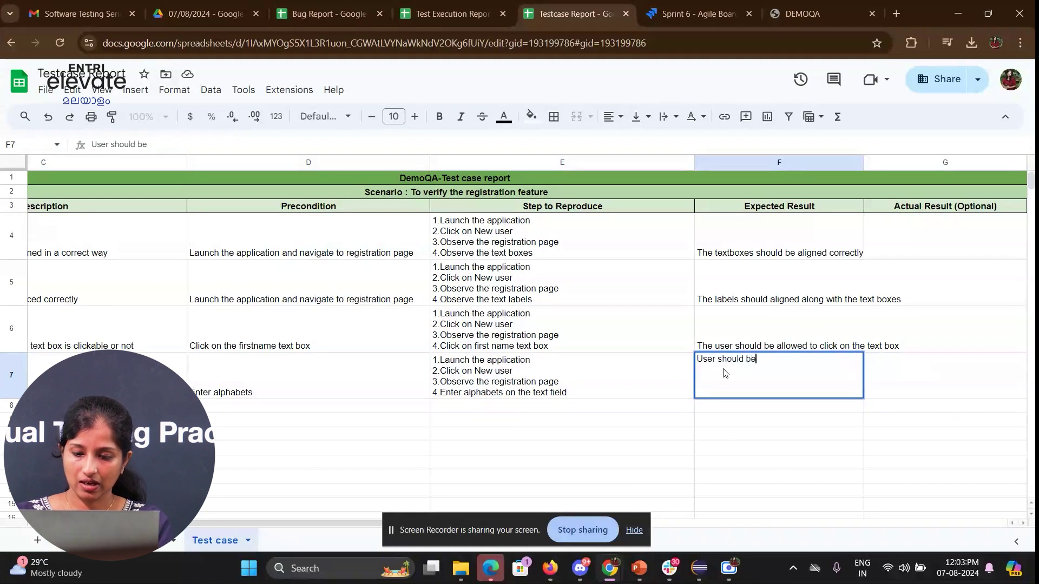
type(" allo")
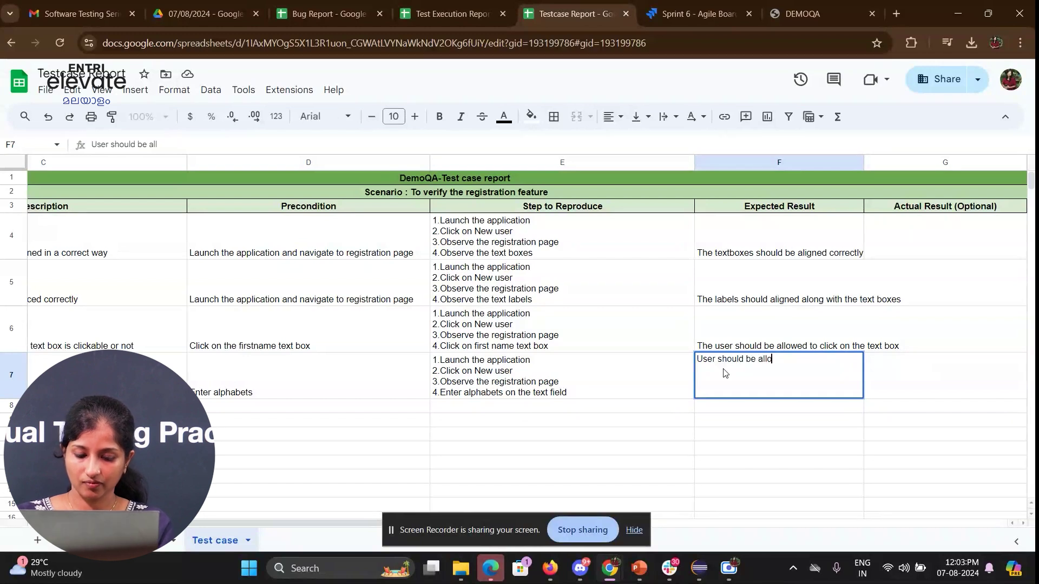
type("wed to enter")
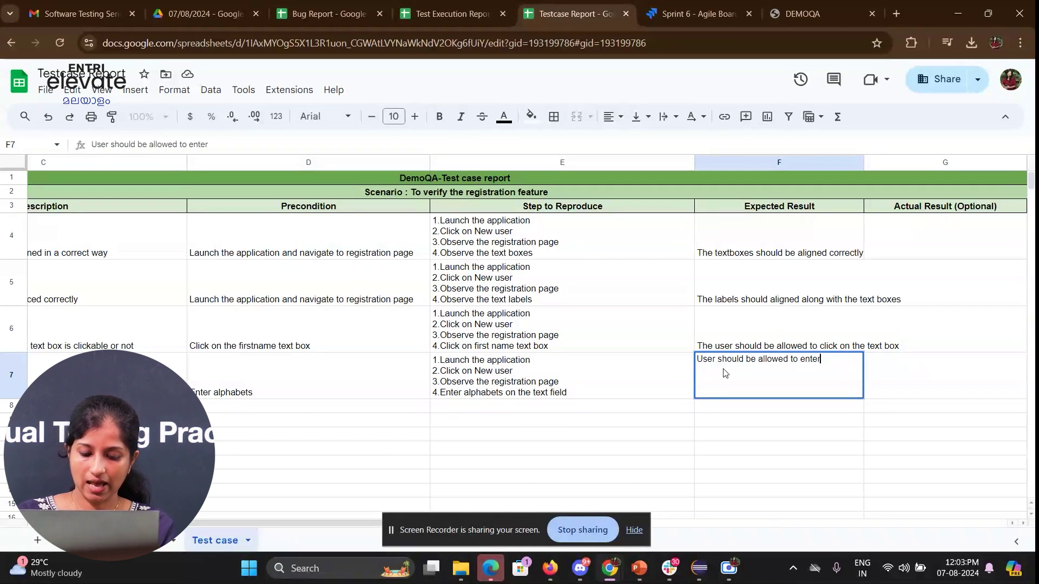
type(" alphabets")
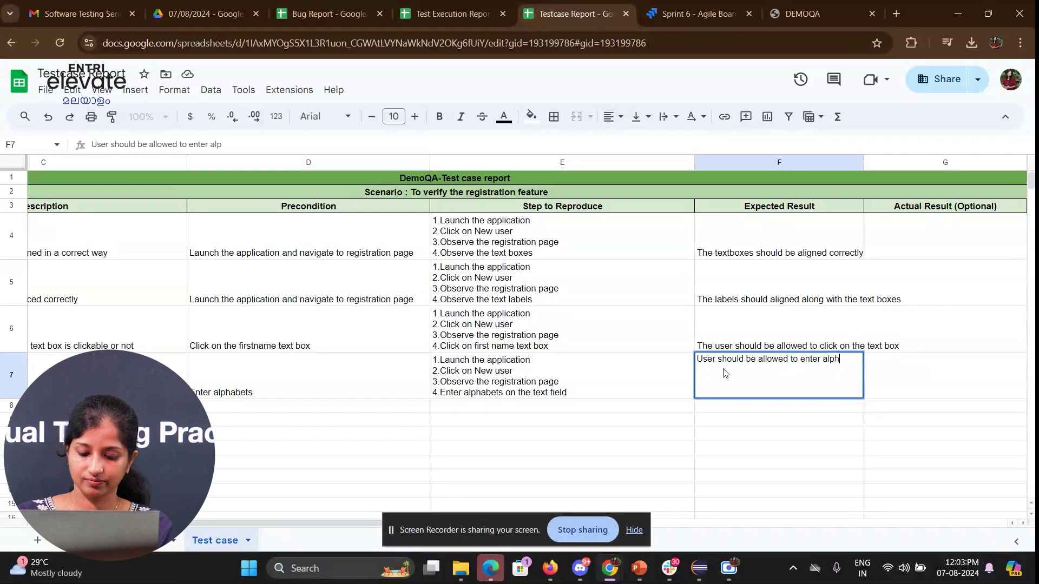
key("Return")
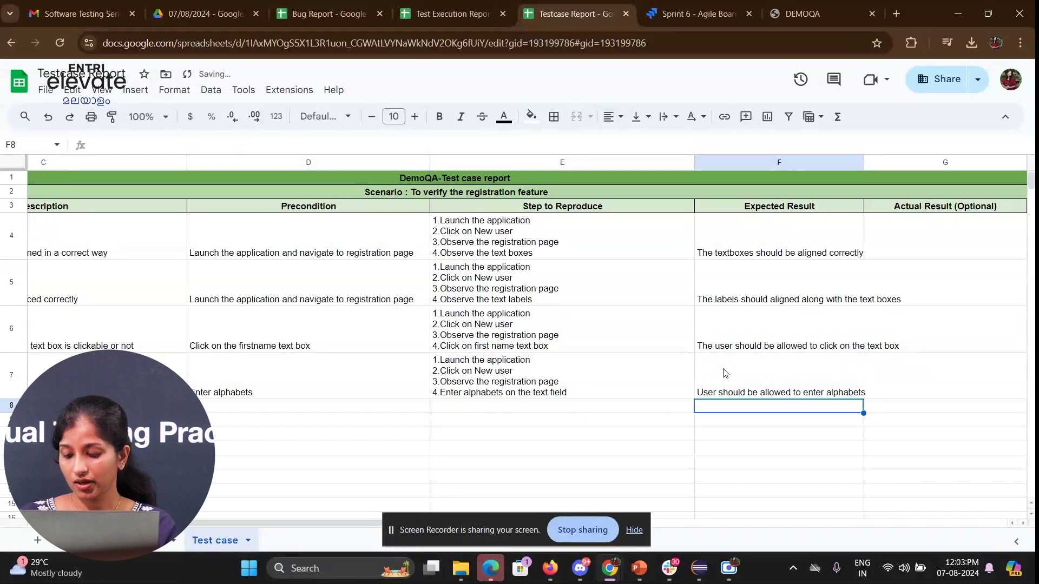
key("Right")
key("Up")
key("Right")
key("Right")
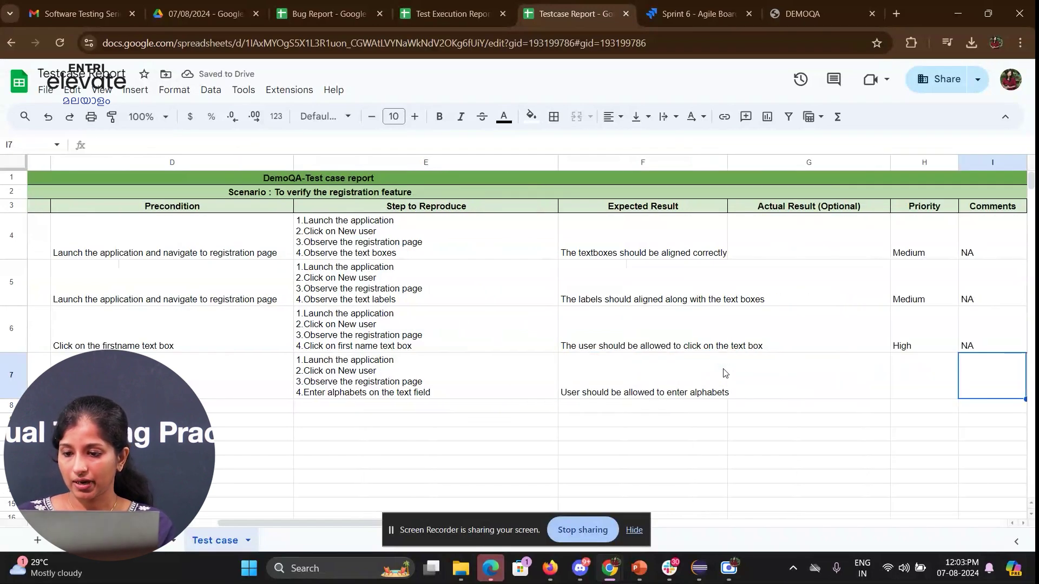
key("Left")
type("h")
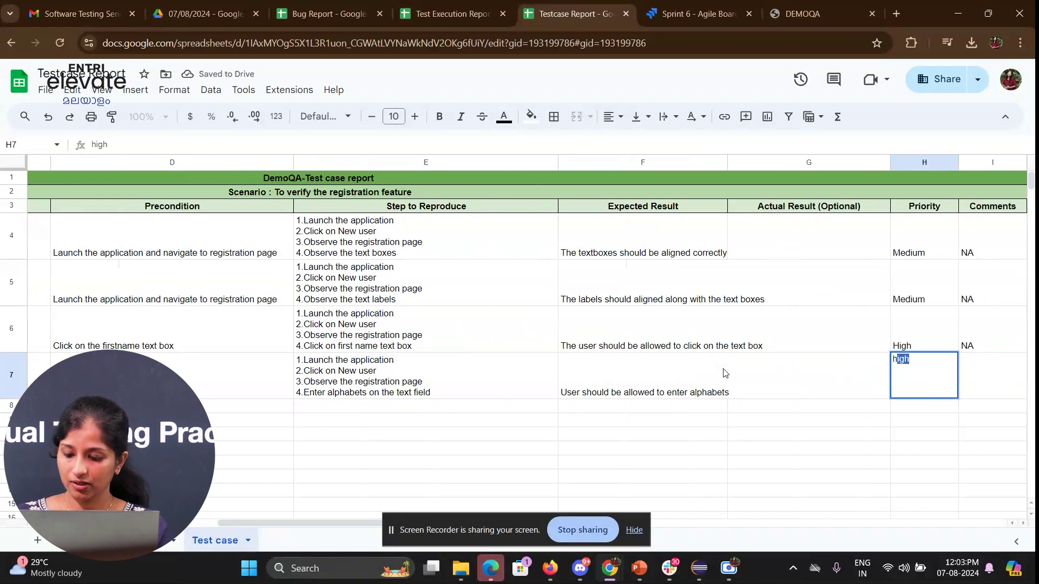
key("Tab")
- Copy the NA, date and QA name values from row 6 into row 7
key("Up")
key("shift+Right")
key("shift+Right")
key("shift+Right")
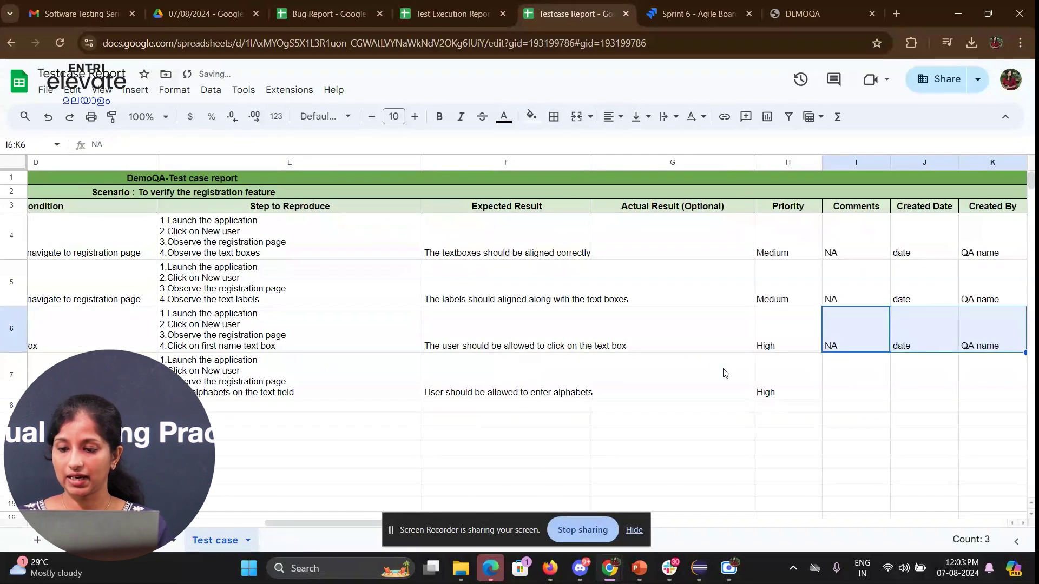
key("ctrl+c")
key("Down")
key("ctrl+v")
key("Down")
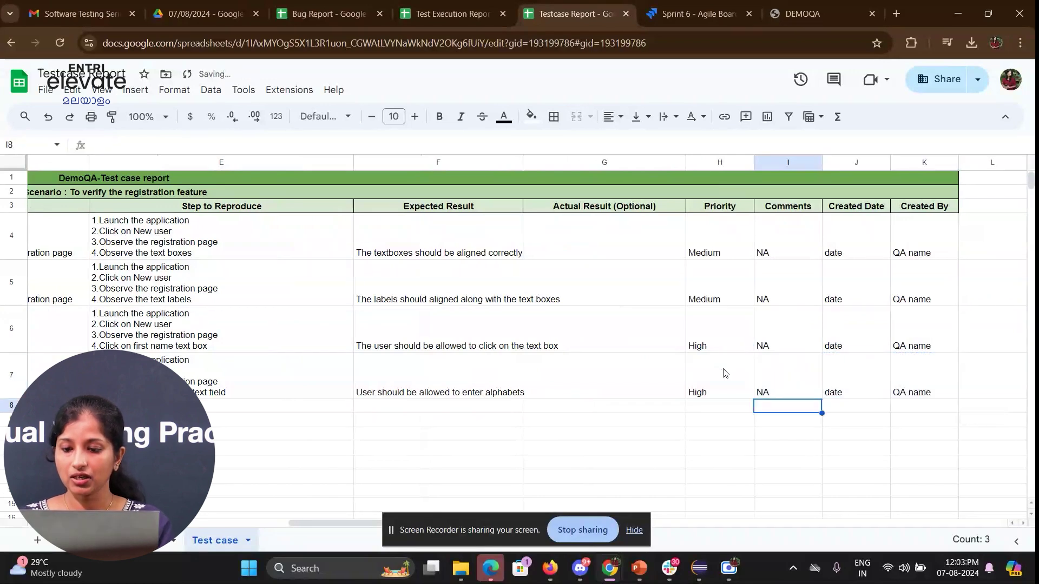
key("Left")
key("Home")
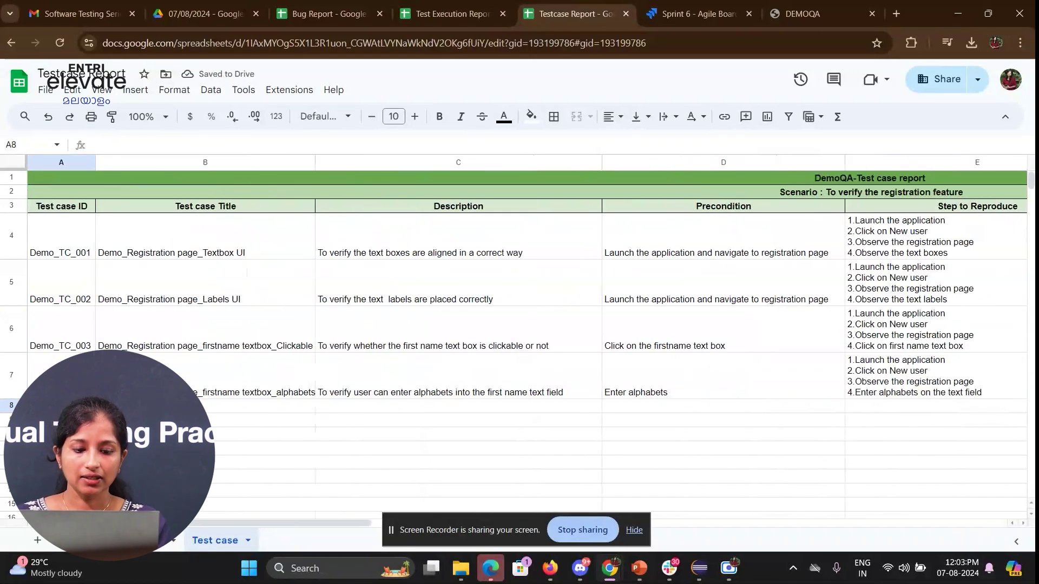
- Extend the test case ID series into A7, then bring up the DemoQA registration page
left_click(95, 331)
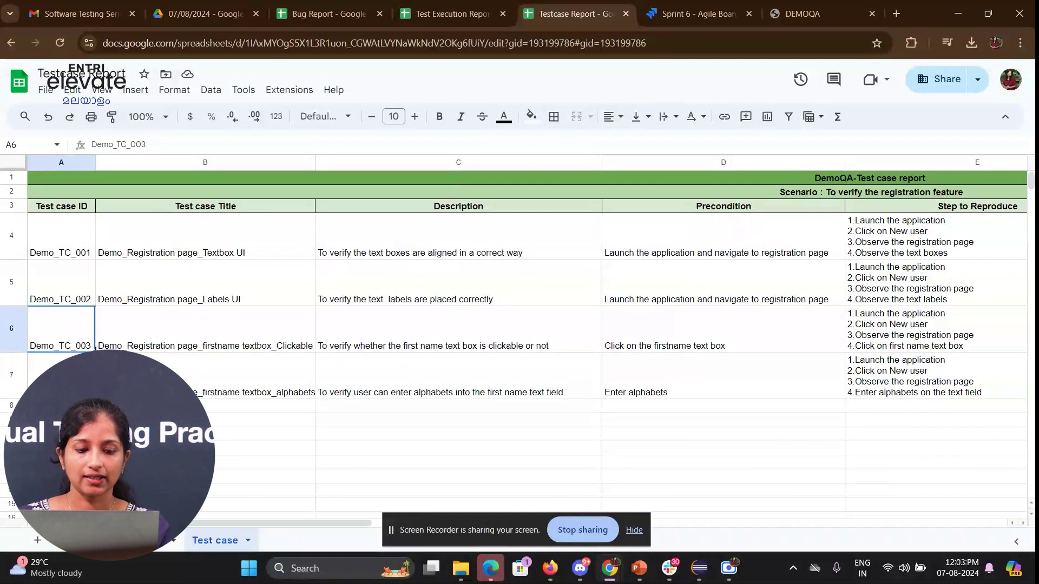
left_click_drag(95, 352, 95, 381)
left_click(109, 381)
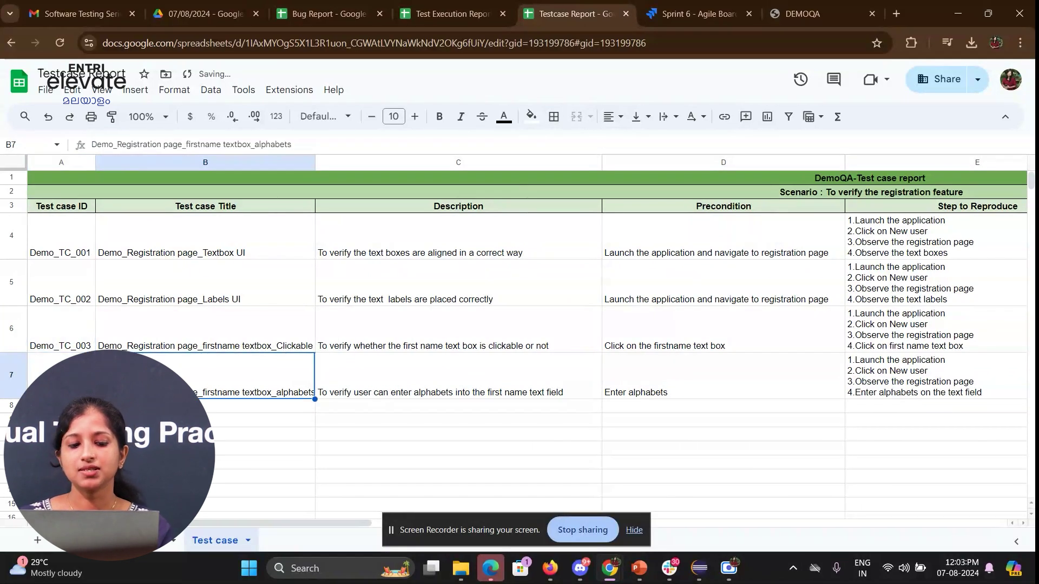
left_click(205, 405)
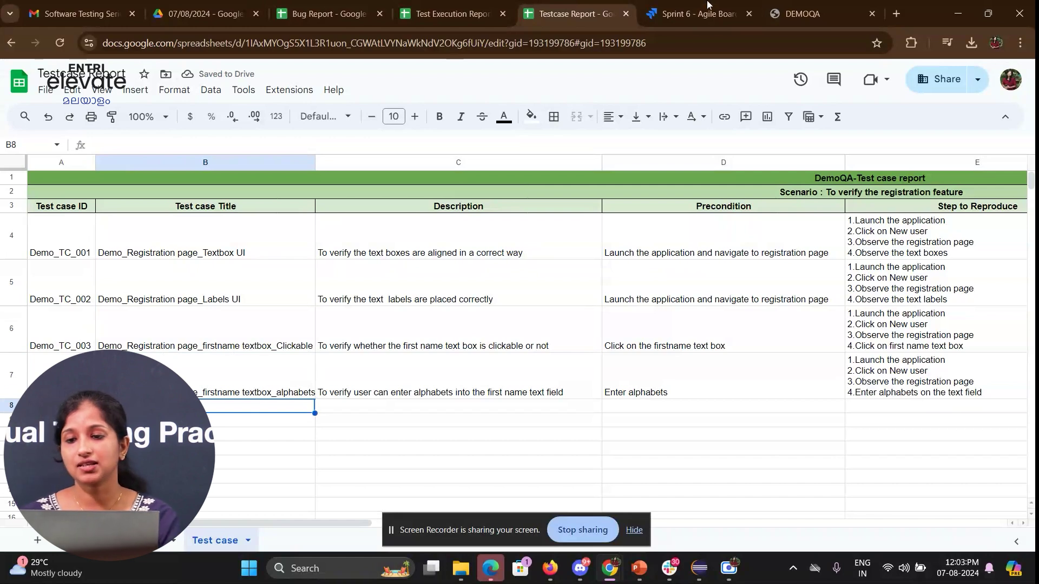
left_click(806, 13)
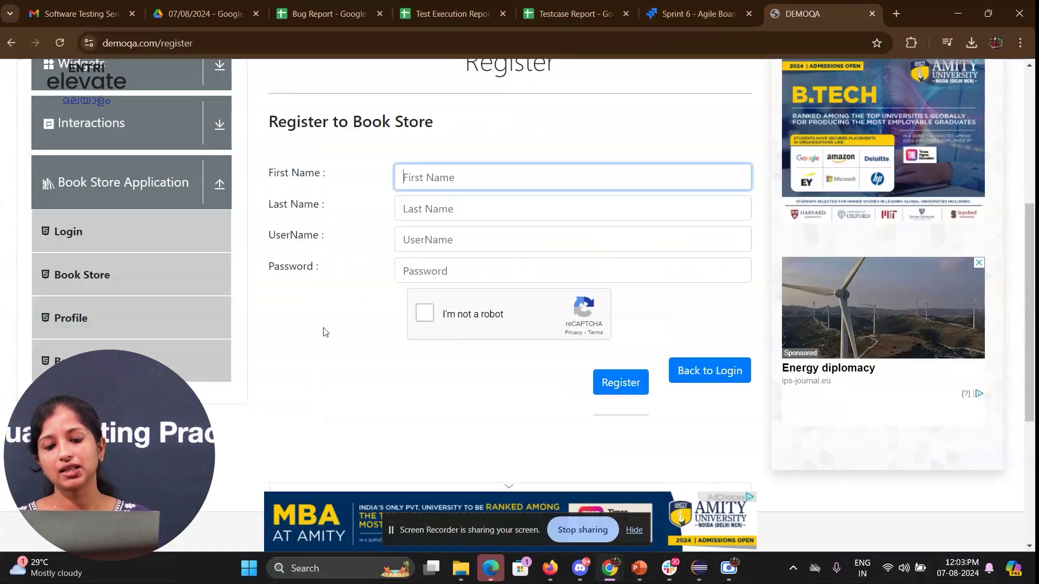
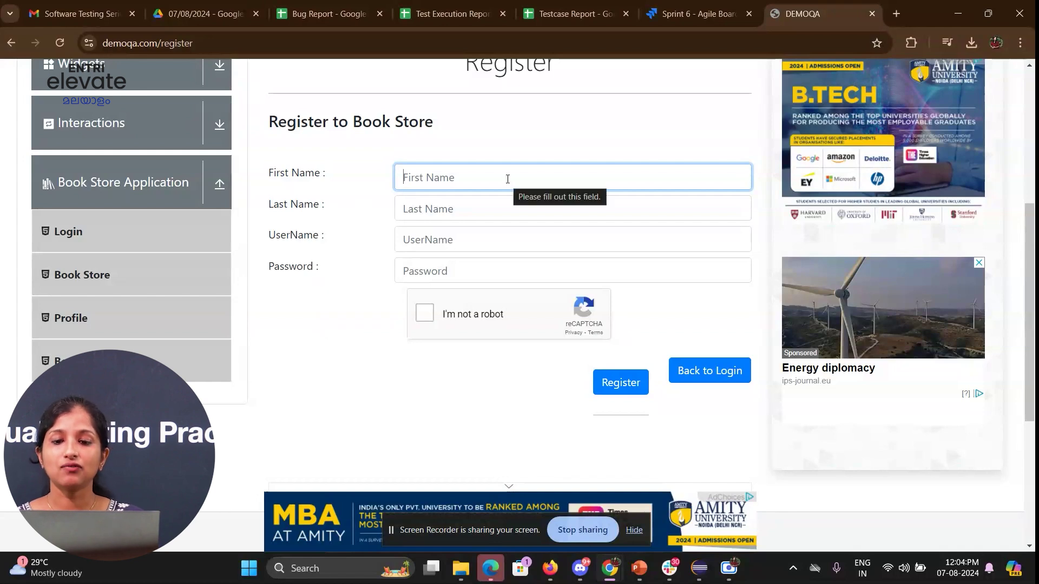
- Copy row 7's title into B8 and change it to Demo_Registration page_firstname textbox_Non alphabets
left_click(563, 14)
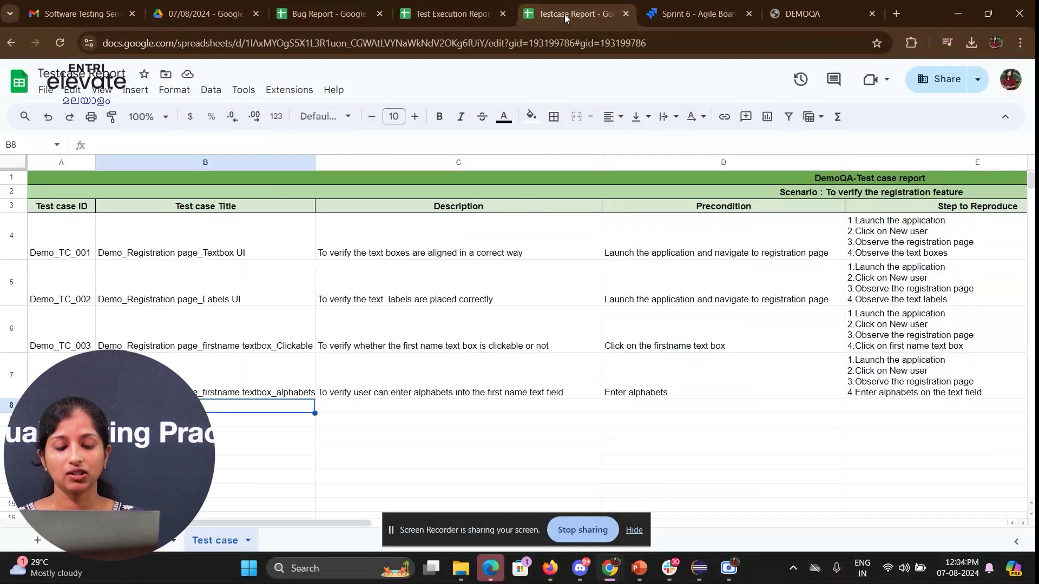
scroll(233, 357, "down", 2)
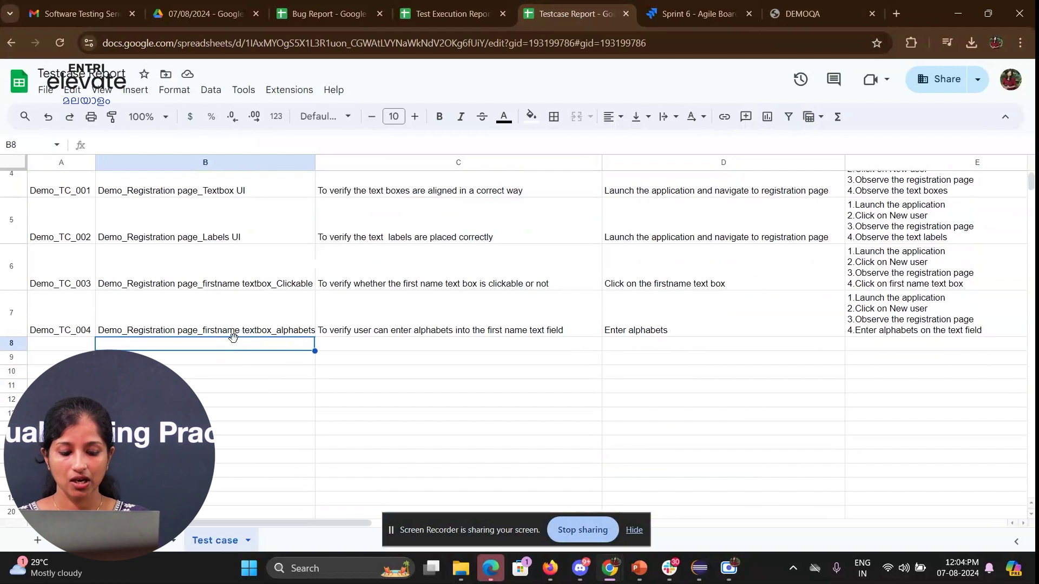
type("Dem")
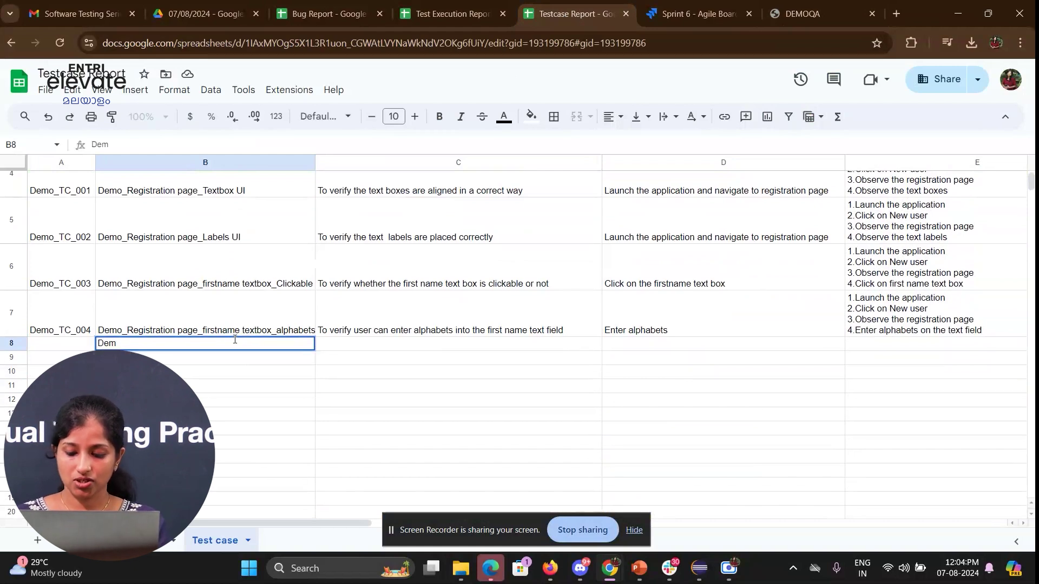
key("Up")
key("ctrl+c")
left_click(233, 344)
key("ctrl+v")
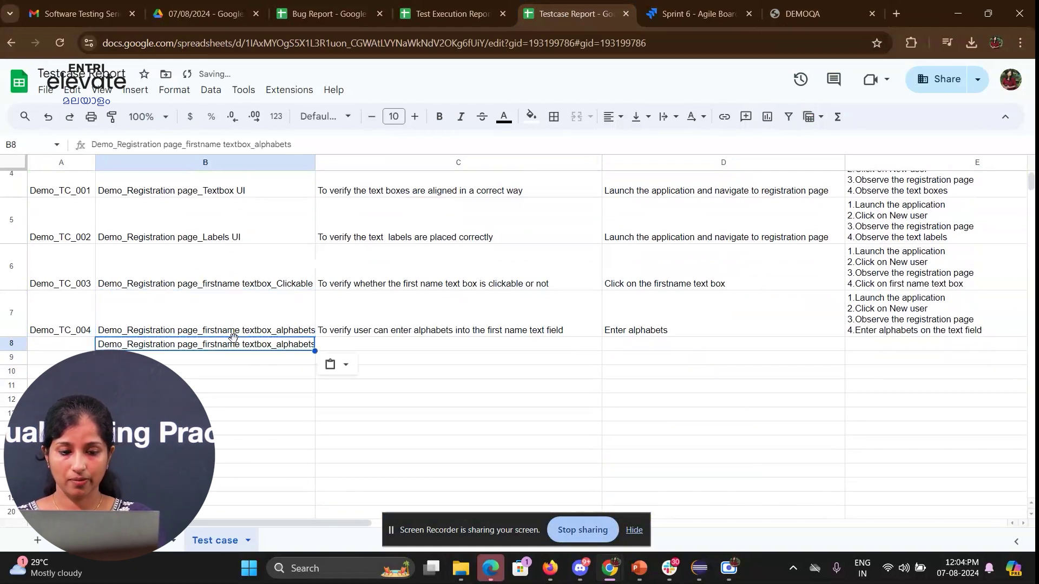
double_click(261, 347)
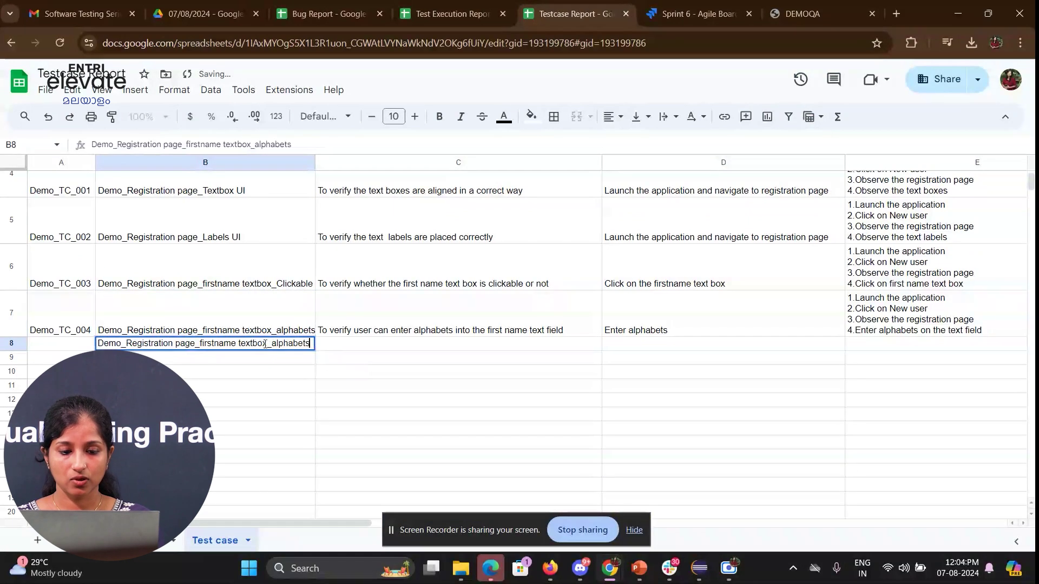
key("ctrl+shift+Left")
type("N")
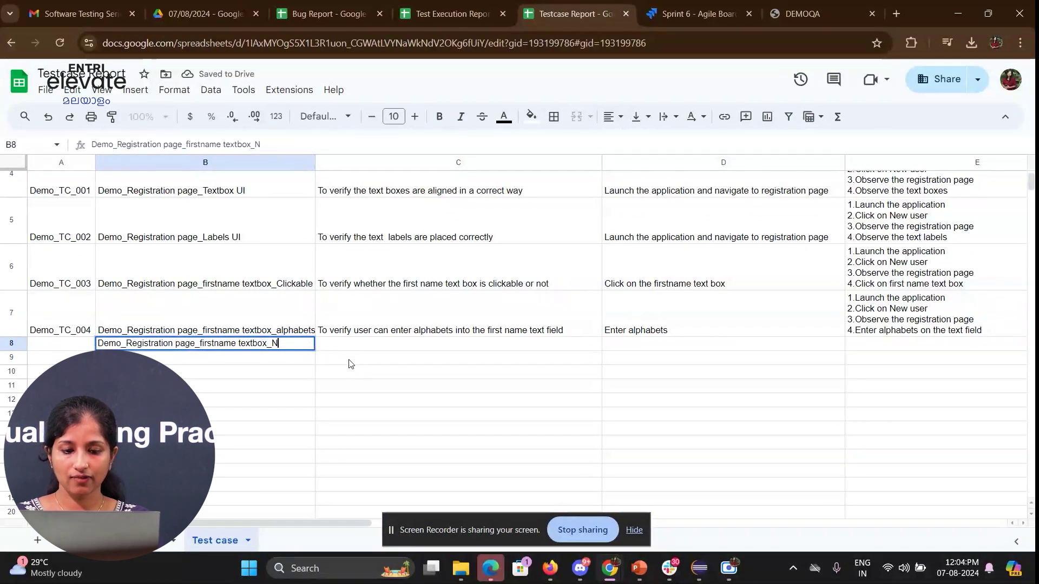
type("on alphabets")
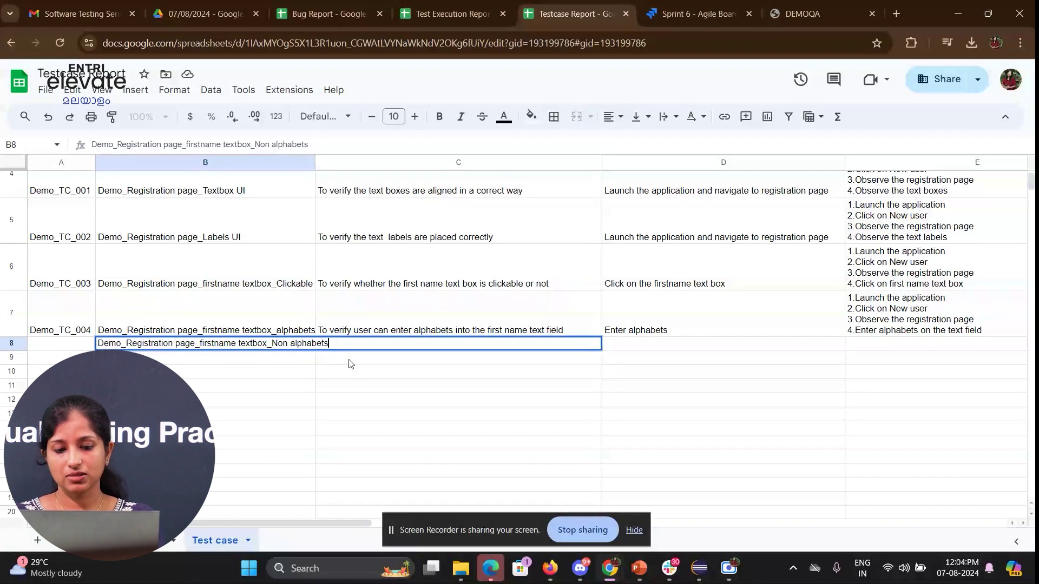
key("Return")
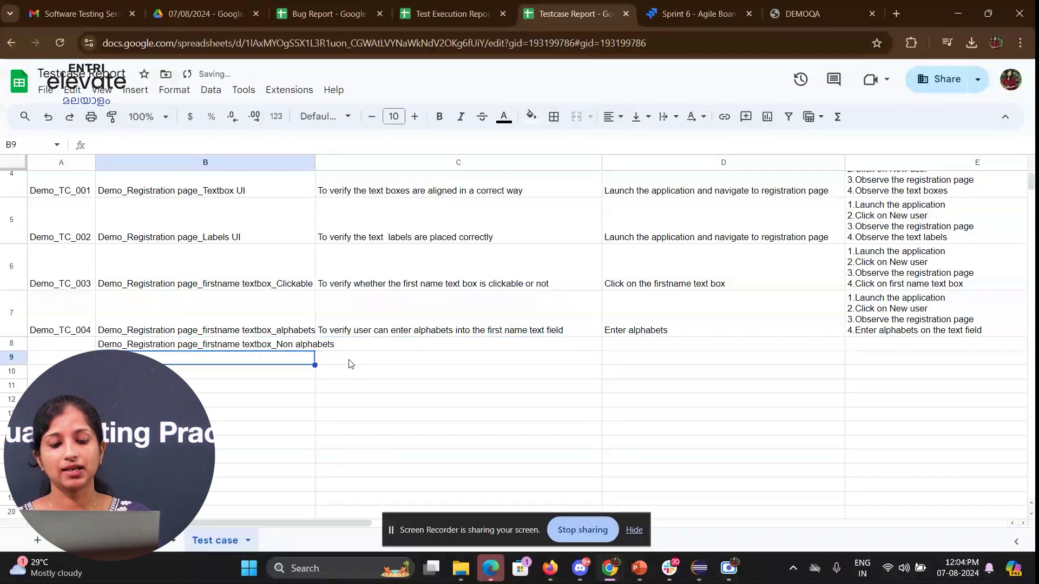
- Enter row 8's description: 'To verify user can enter non alphabetic characters in to the text field'
key("Right")
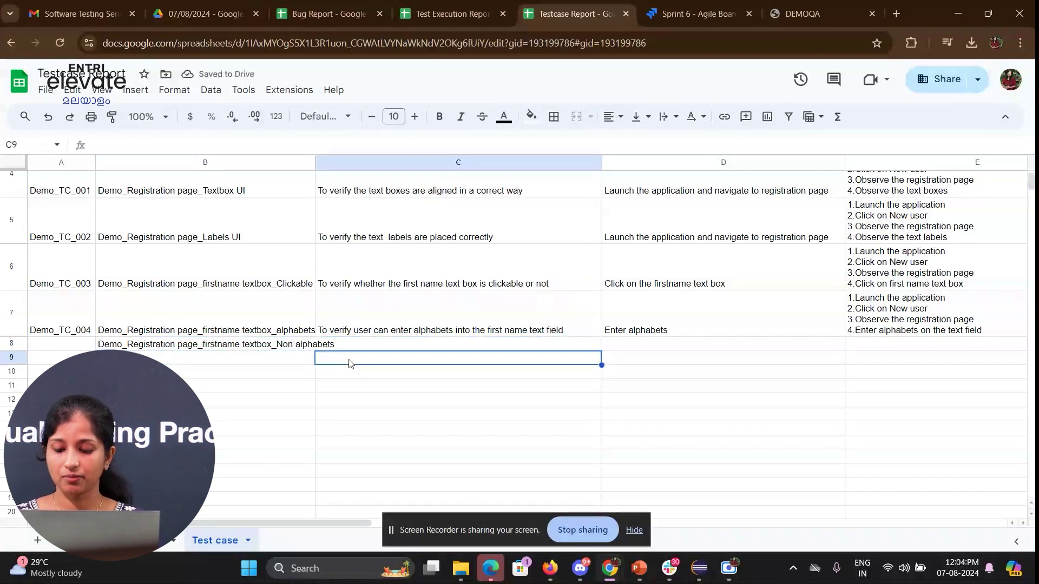
key("Up")
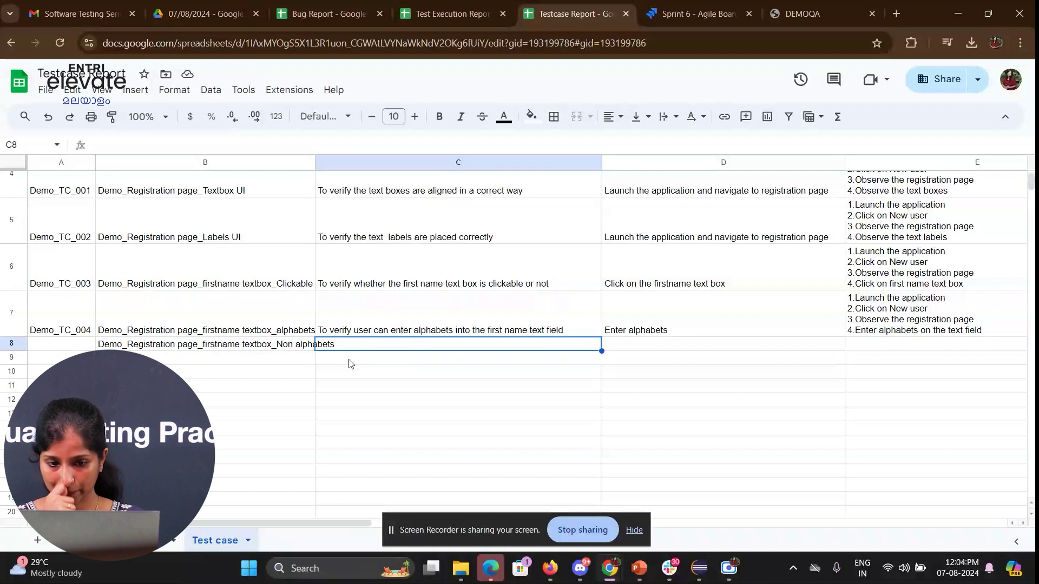
type("To veru")
key("BackSpace")
type("ify")
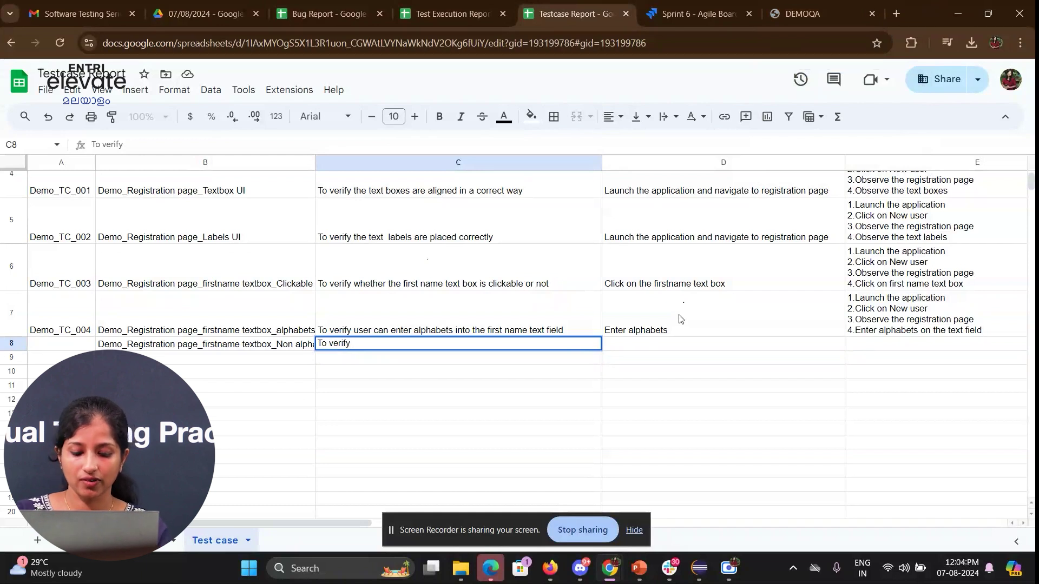
type("user can e")
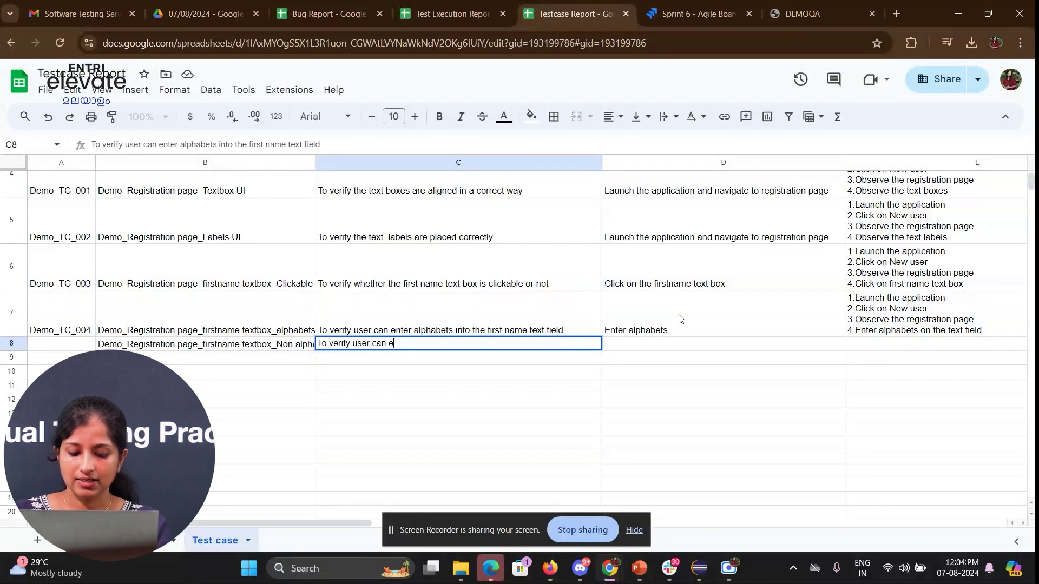
type("nter non alphabet")
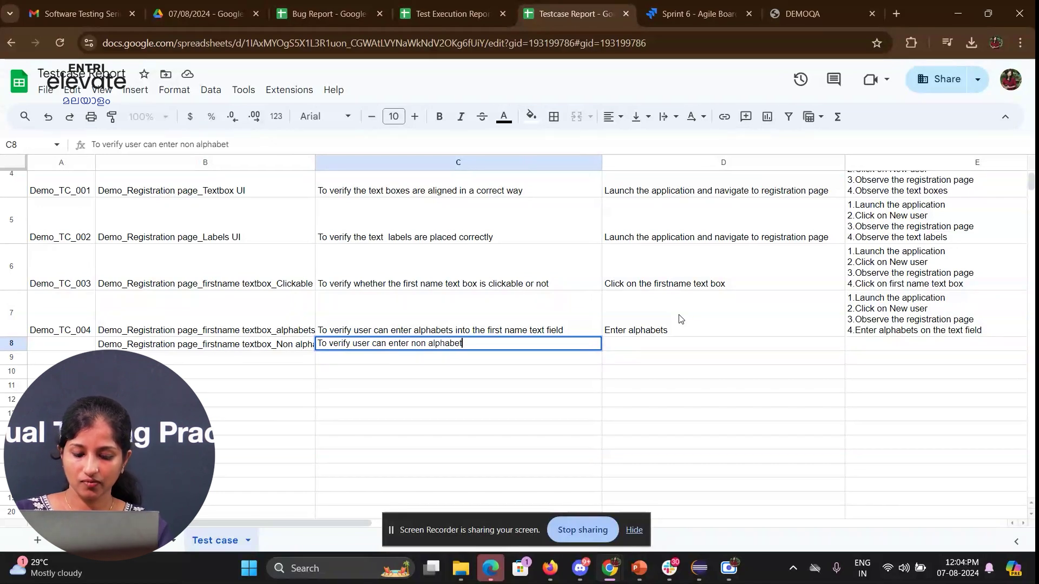
type("ic characte")
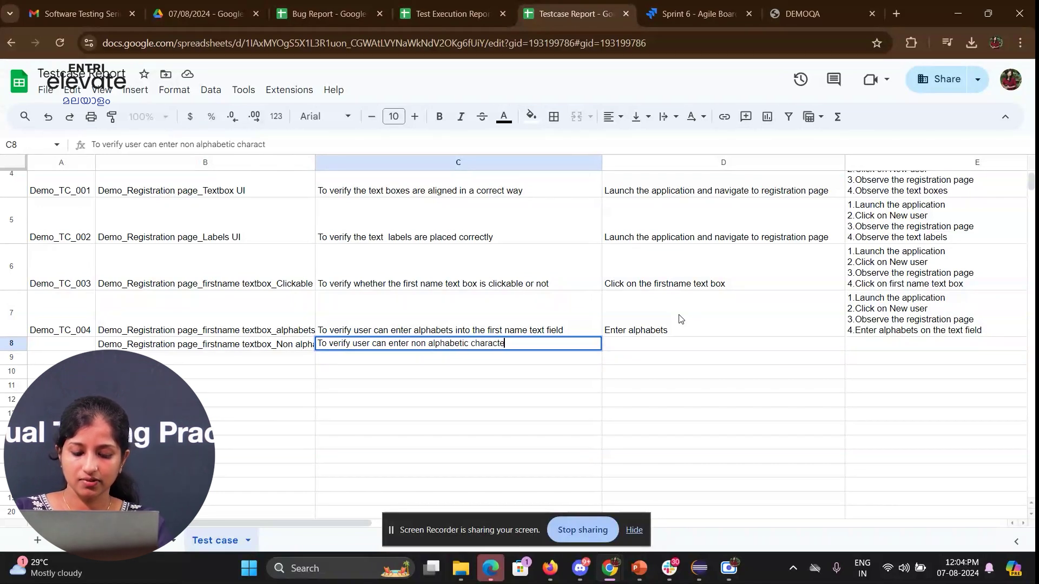
type("rs in to th")
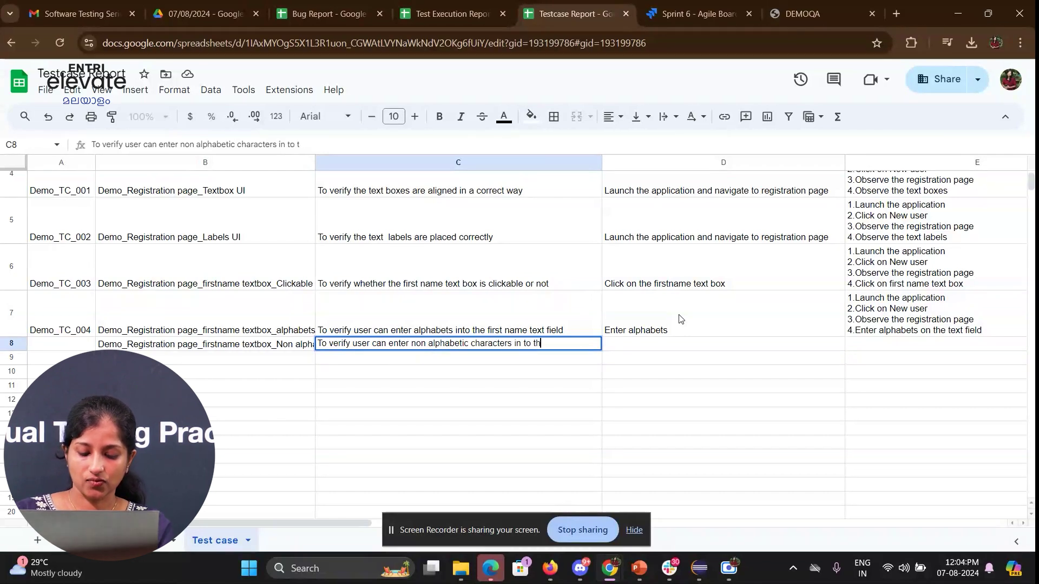
type("e text fi")
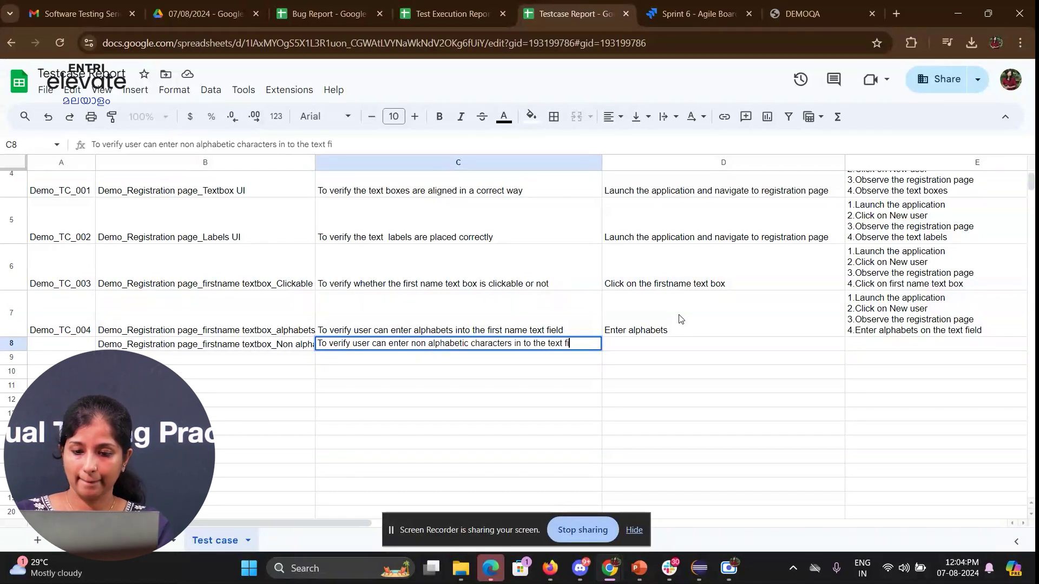
type("els")
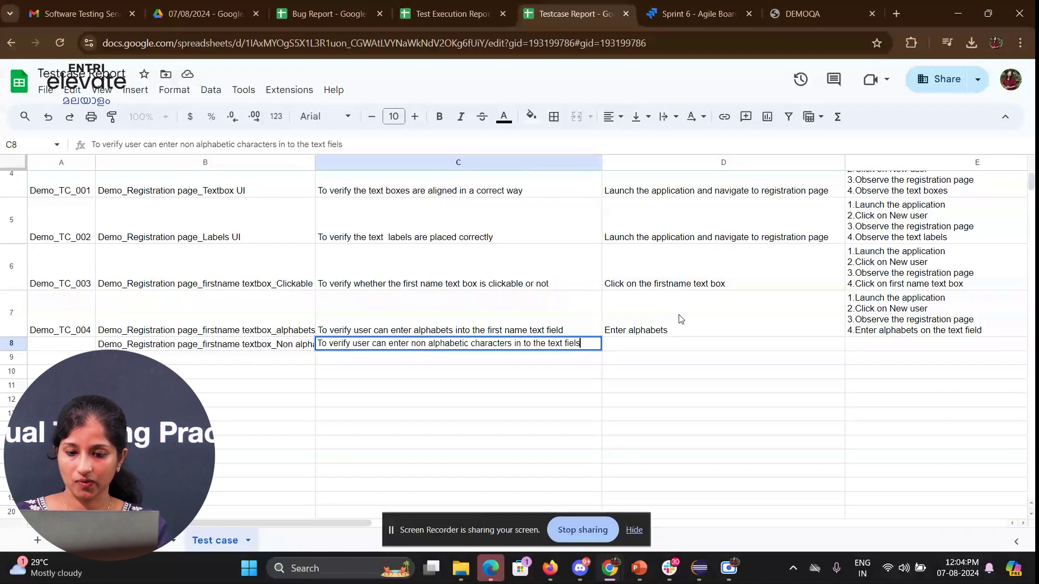
key("Tab")
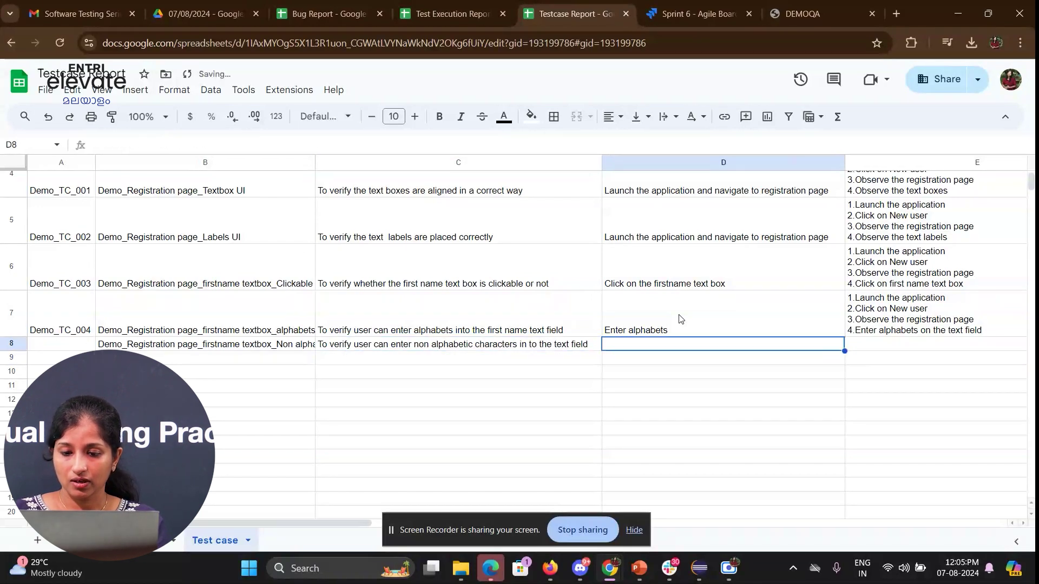
- Set row 8's precondition to 'Enter non alphabetic characters'
type("Enter n")
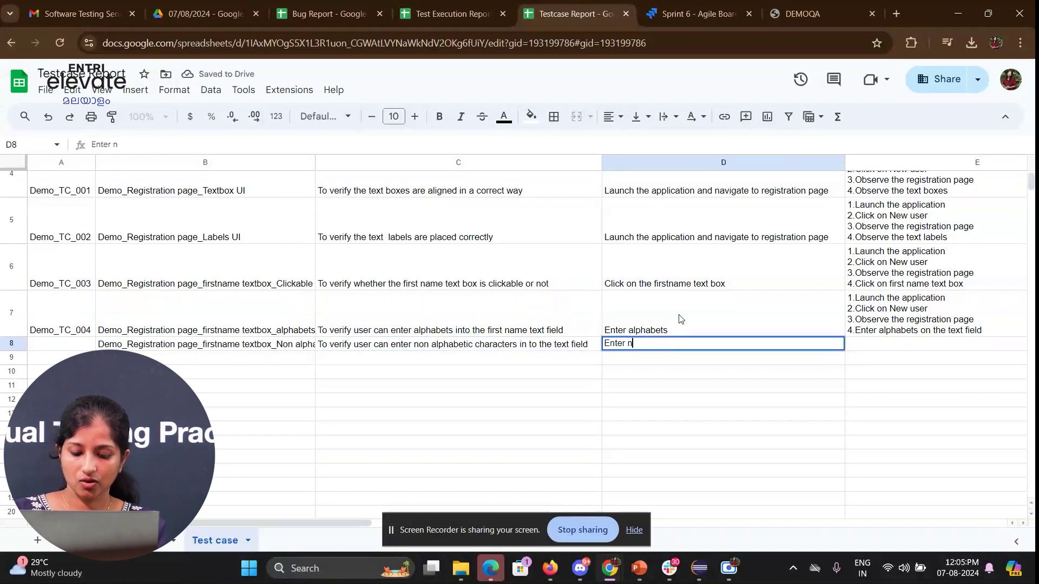
type("on alphabe")
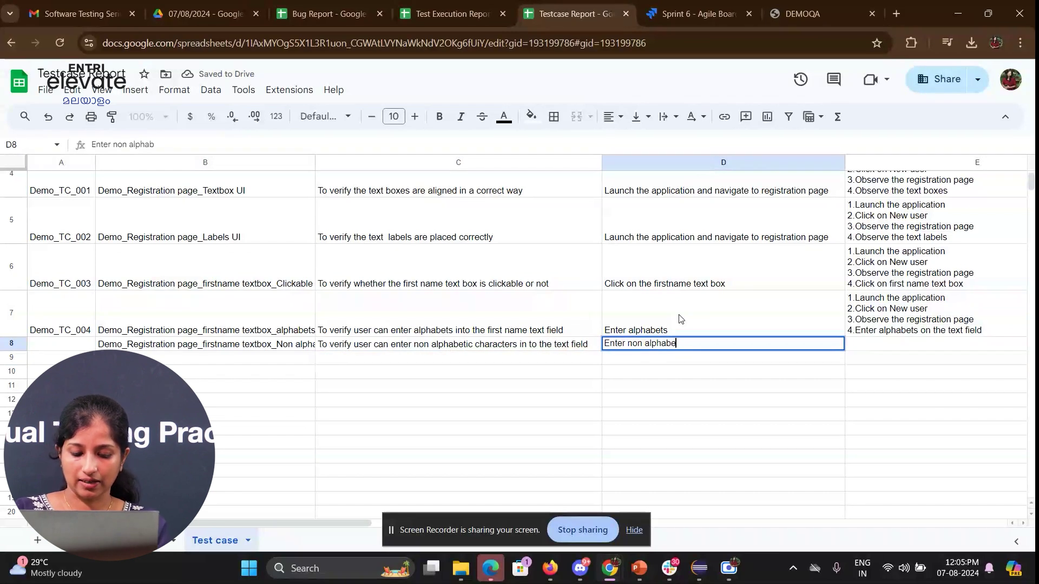
type("tic a")
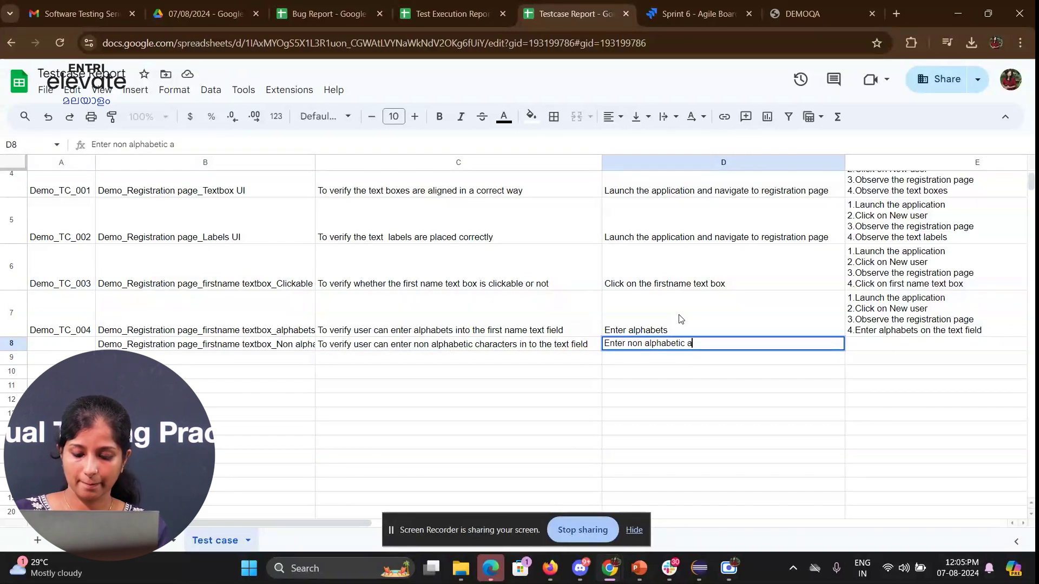
key("BackSpace")
type("c")
type("h")
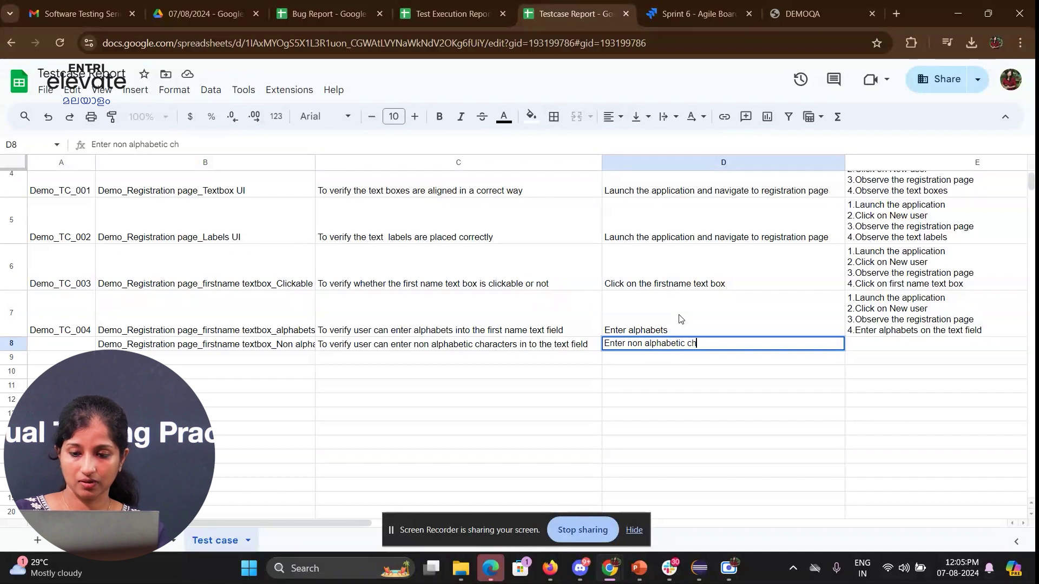
type("aracters")
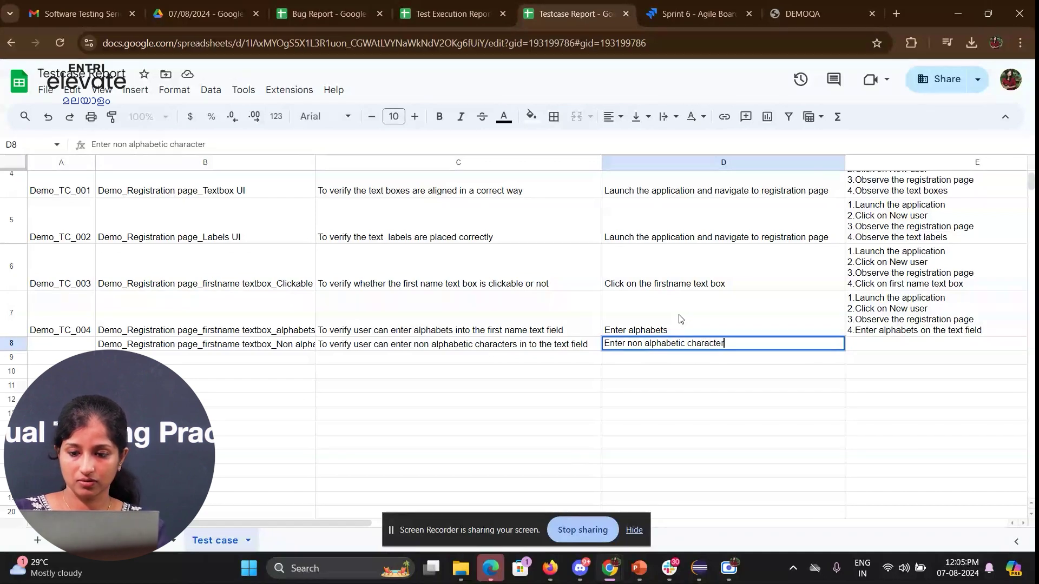
key("Return")
key("Right")
key("Up")
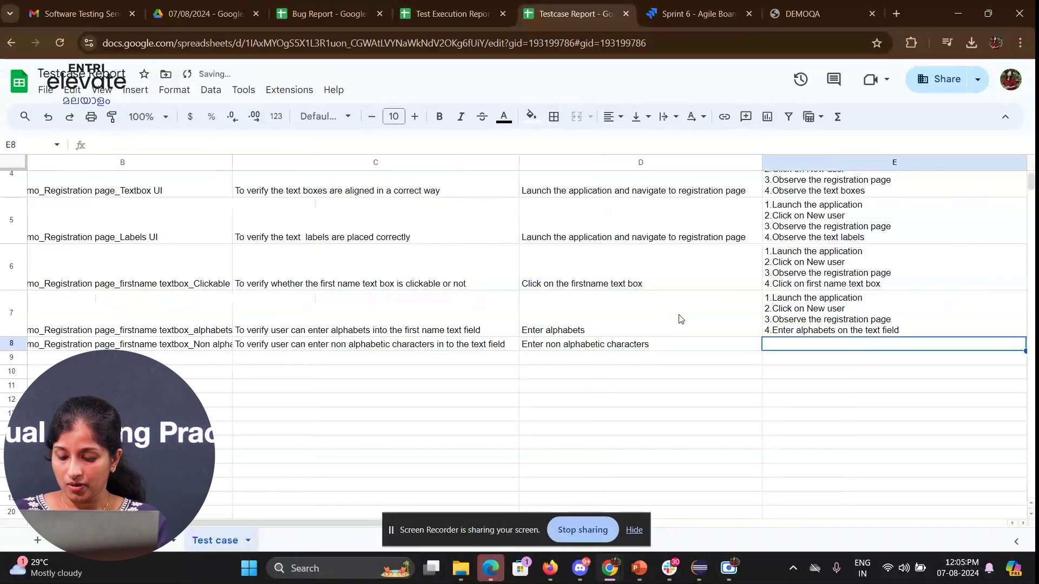
- Copy row 7's reproduction steps into E8, ending step 4 with 'non alphabets'
key("Up")
key("ctrl+c")
key("Down")
key("ctrl+v")
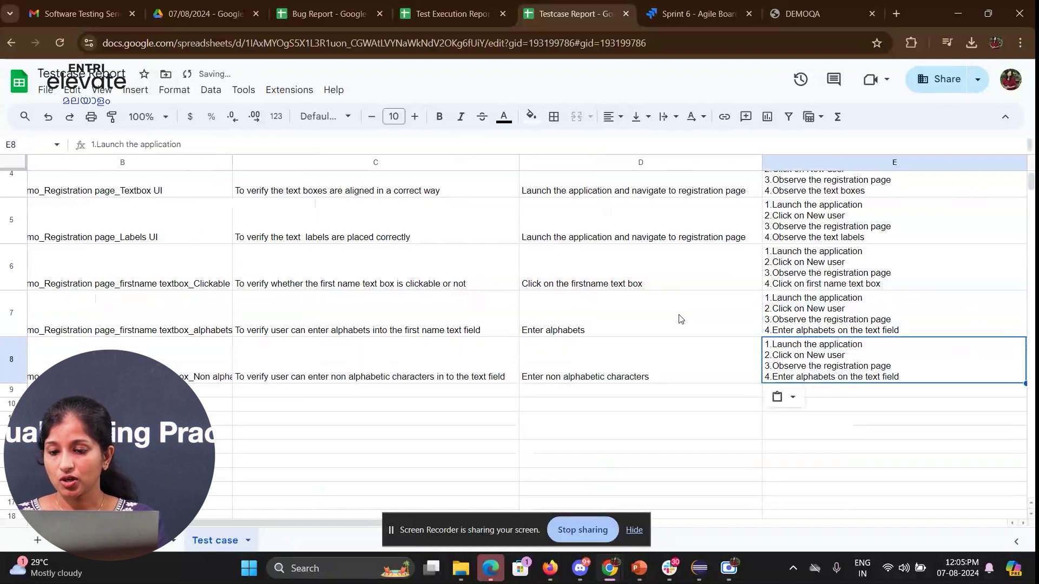
double_click(893, 348)
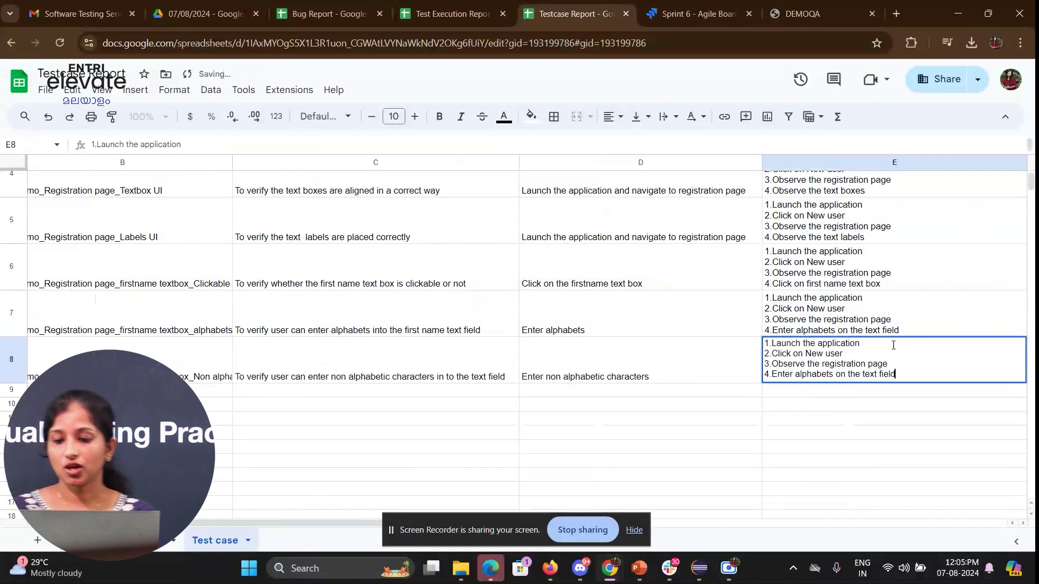
left_click_drag(794, 373, 939, 371)
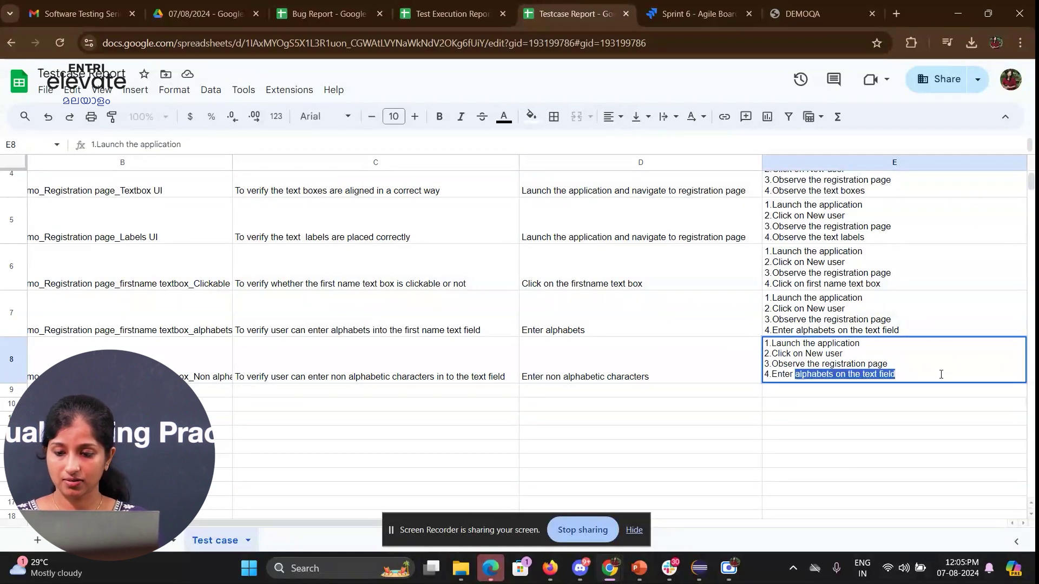
type("non alphabets")
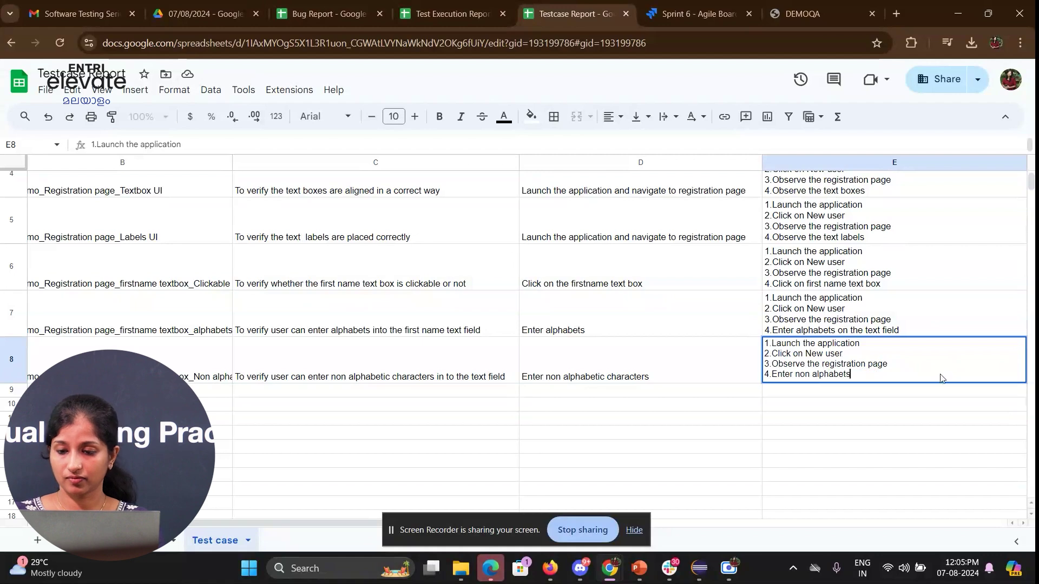
key("Return")
- Set F8's expected result to 'User should be prompted with an error message'
key("Right")
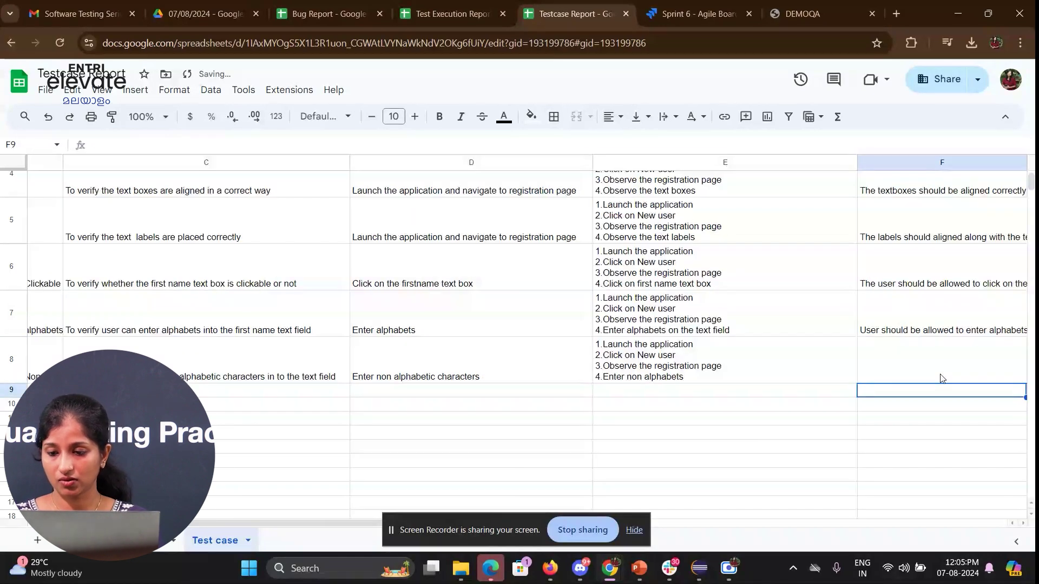
left_click(941, 378)
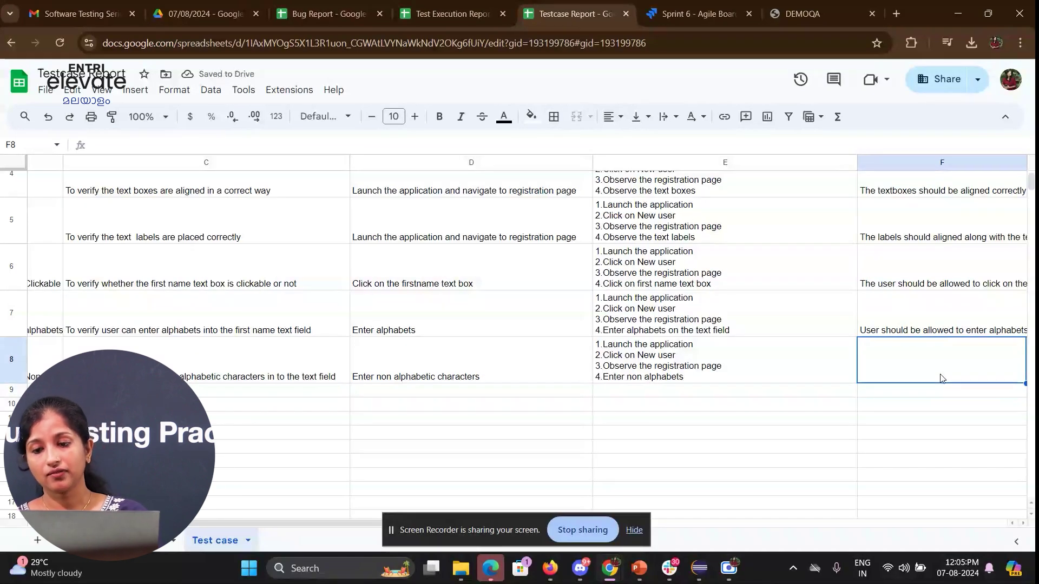
type("User should be promp")
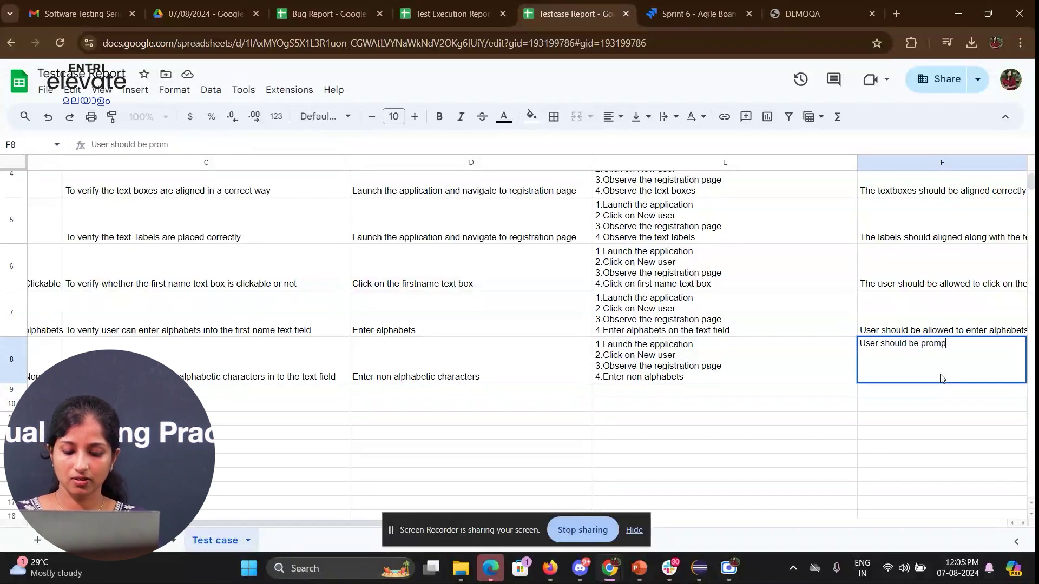
type("ted wi")
type("th an e")
type("roo")
key("BackSpace")
key("BackSpace")
type("ror")
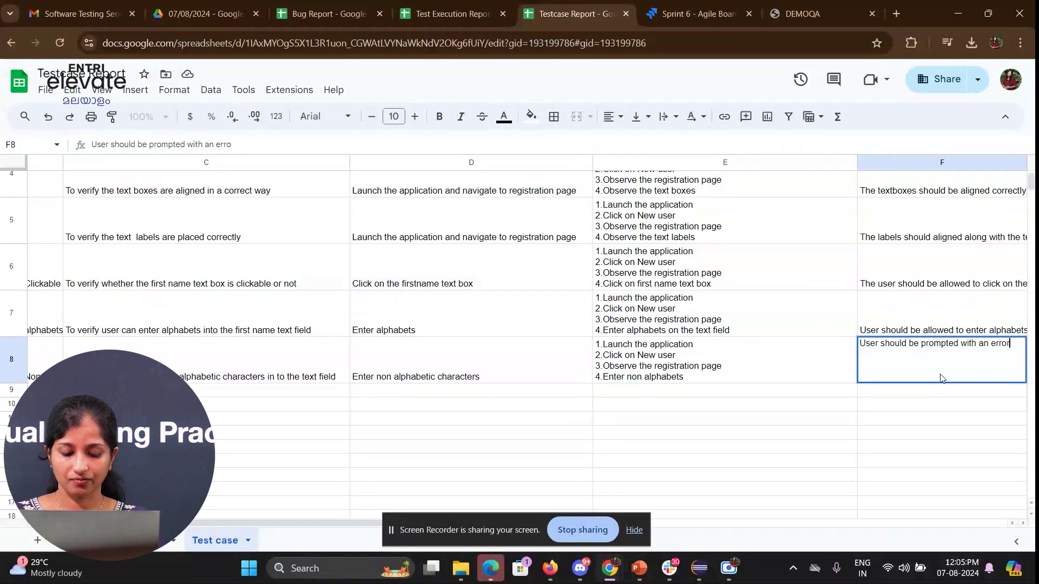
type(" message")
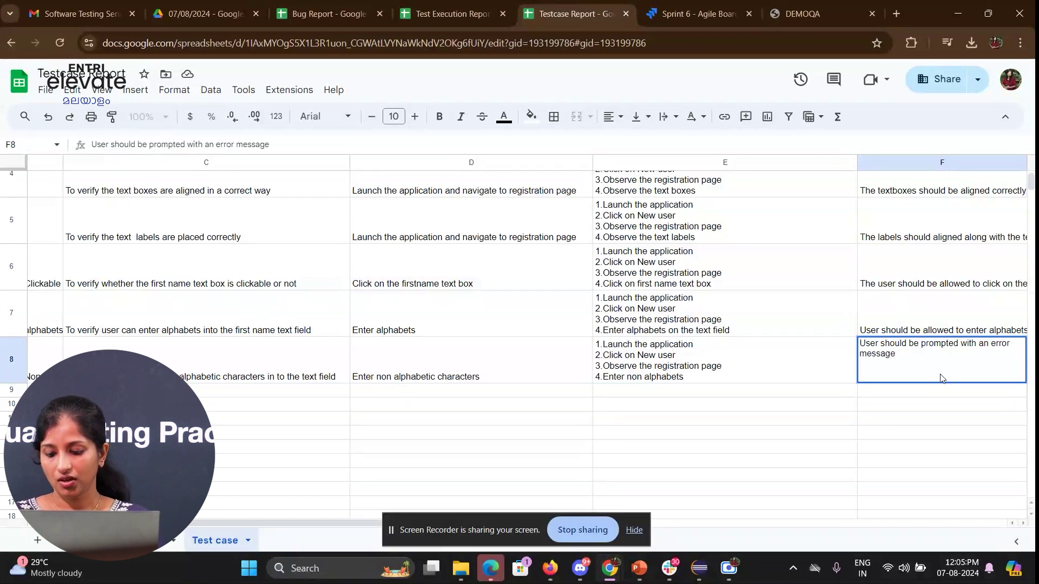
key("Return")
key("Right")
key("Right")
key("Up")
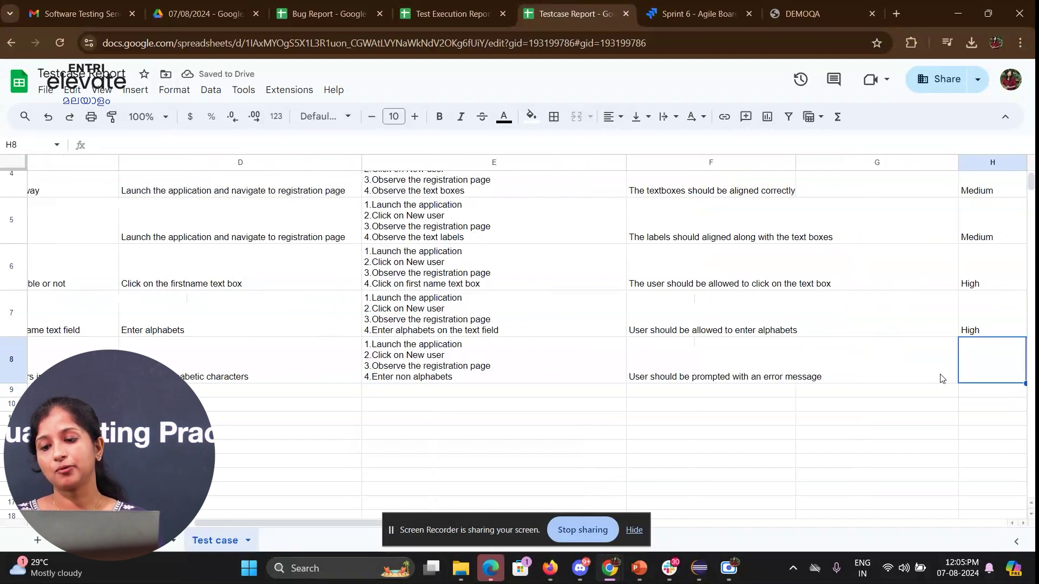
- Give row 8 Medium priority and copy row 7's NA, date and QA name into it
type("Medium")
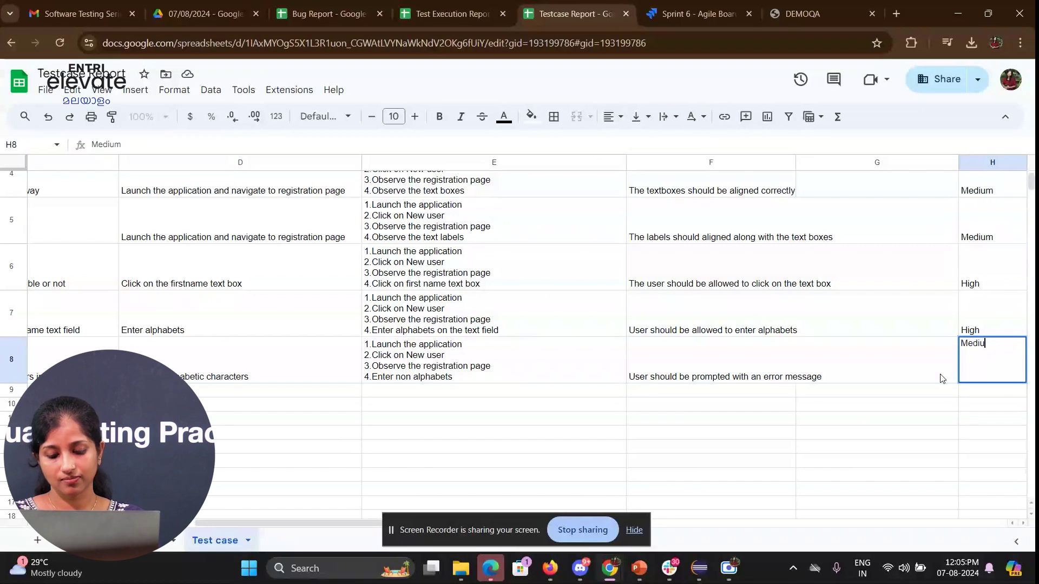
key("Tab")
key("Up")
key("shift+Right")
key("shift+Right")
key("shift+Right")
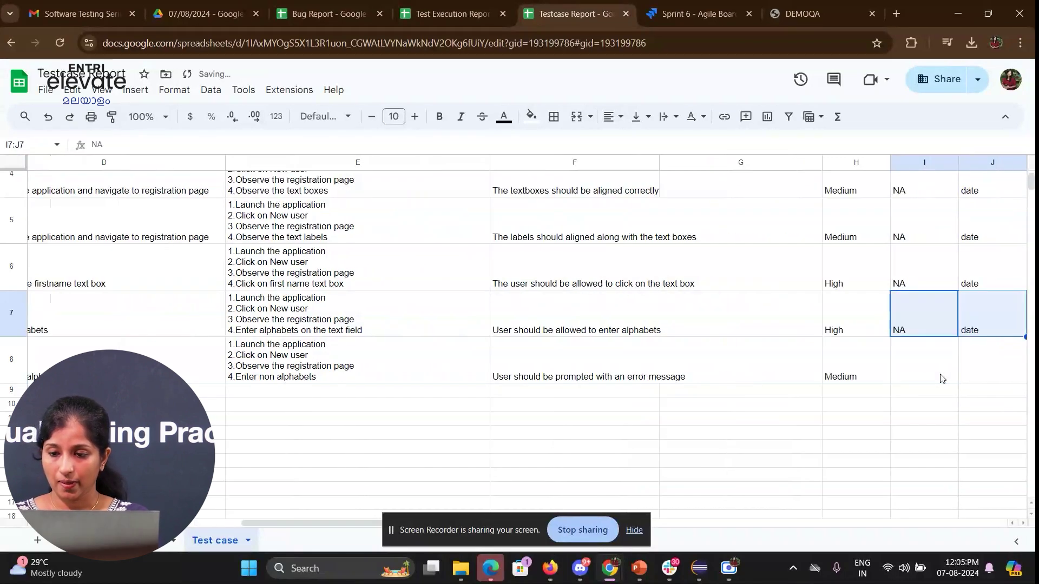
key("ctrl+c")
key("Down")
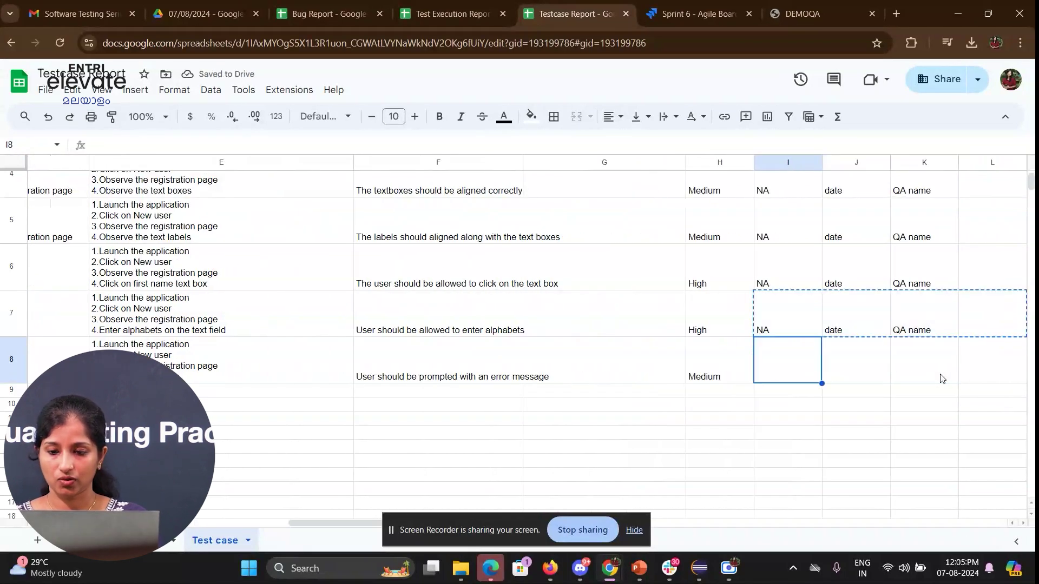
key("ctrl+v")
- Fill the Test case ID down from Demo_TC_004 to create Demo_TC_005 in A8
key("Left")
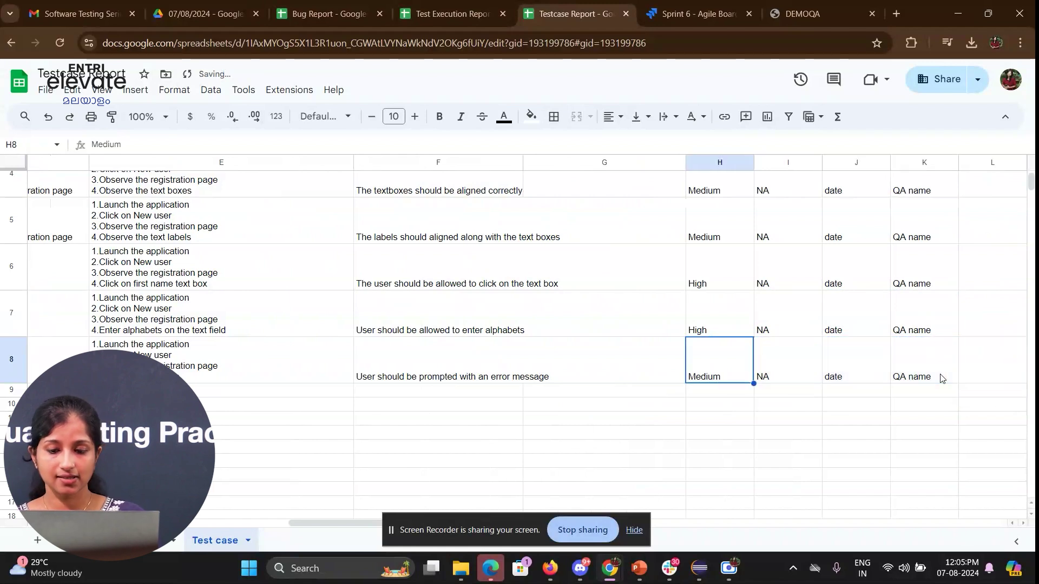
key("Home")
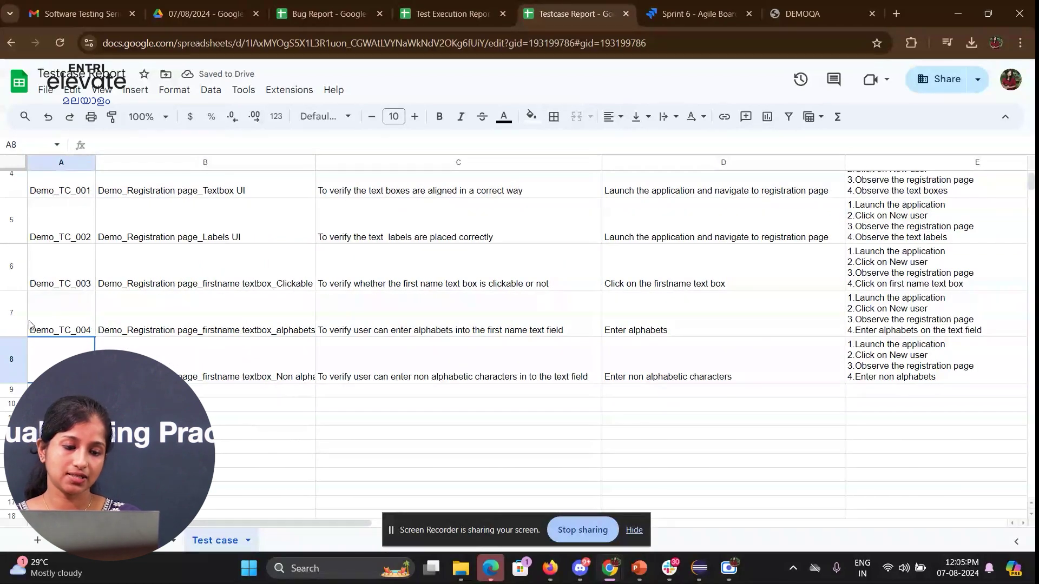
left_click(51, 331)
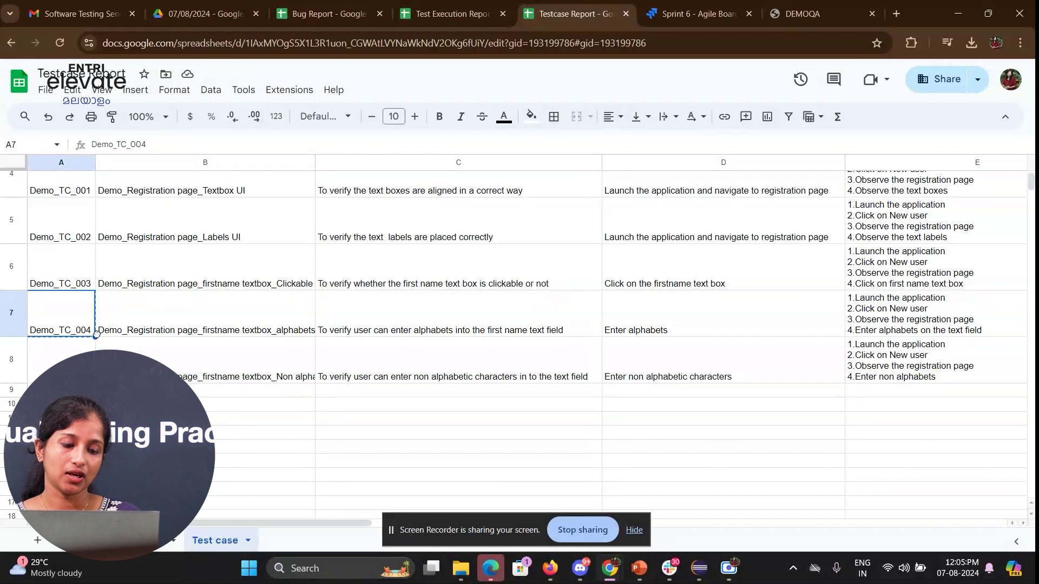
left_click_drag(97, 337, 96, 373)
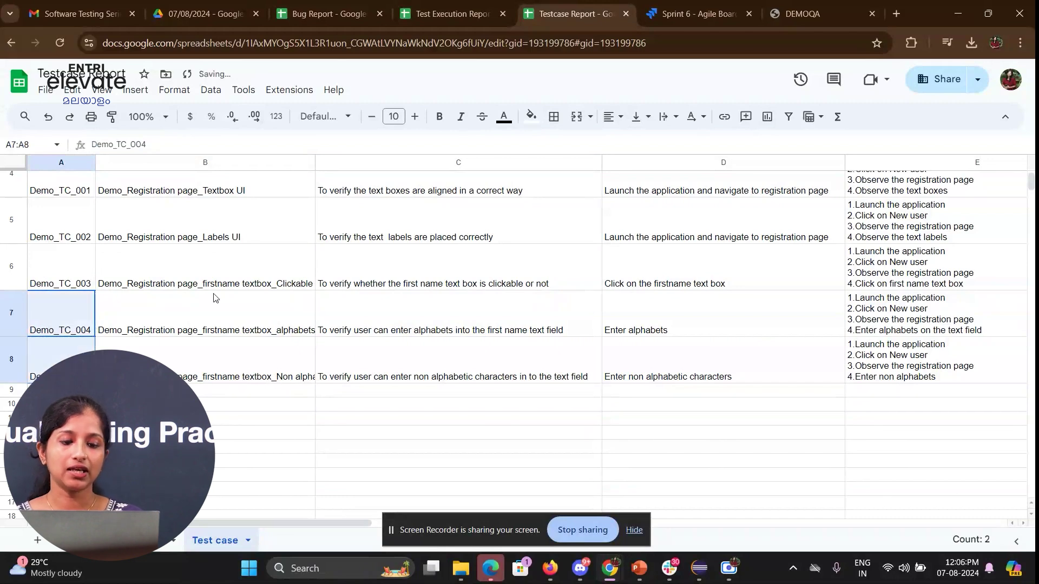
scroll(302, 240, "up", 2)
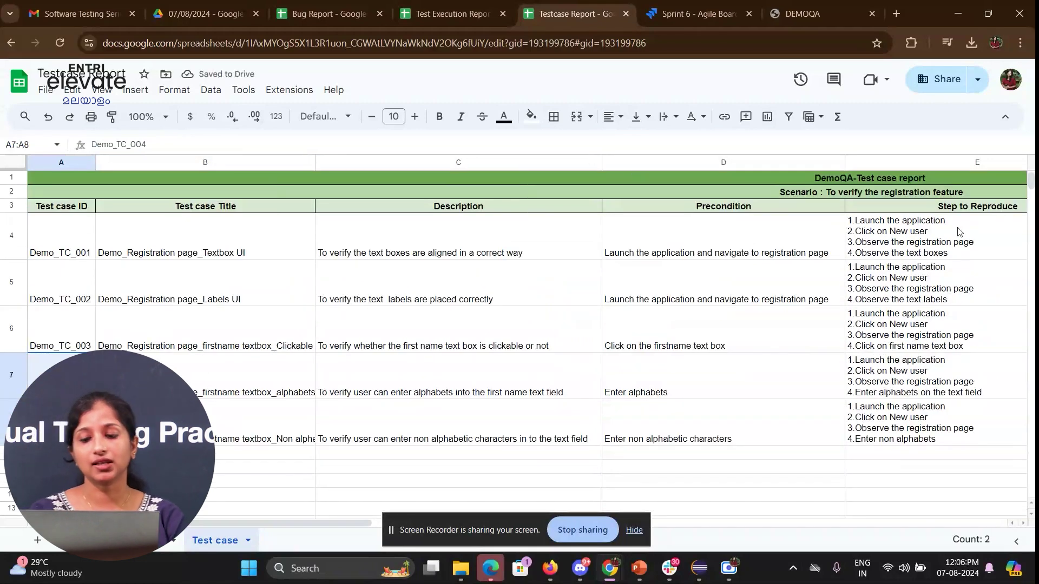
left_click(774, 303)
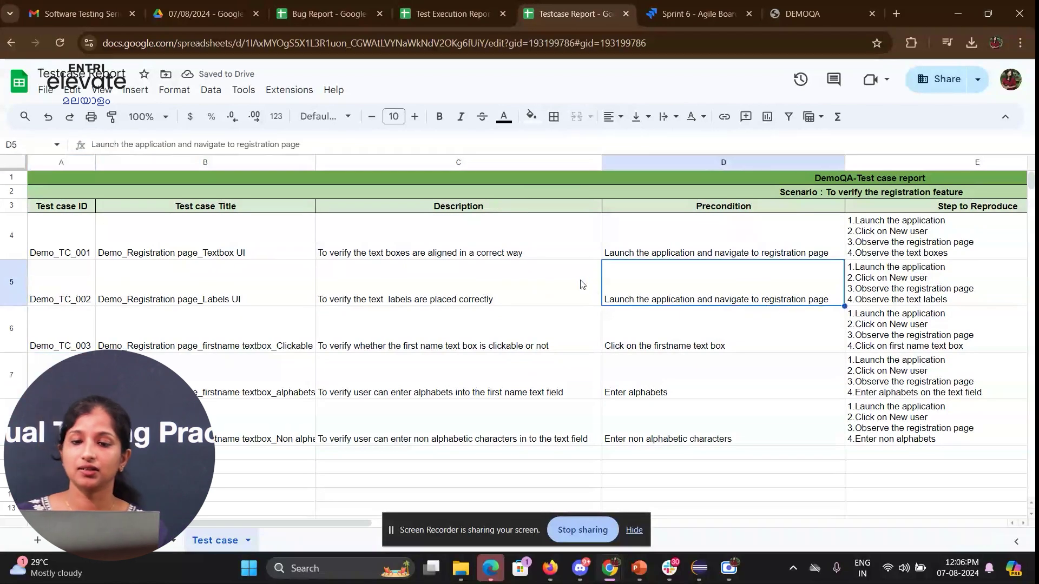
- Open the Test Execution Report's Module 1 sheet and drag column A narrower
left_click(484, 6)
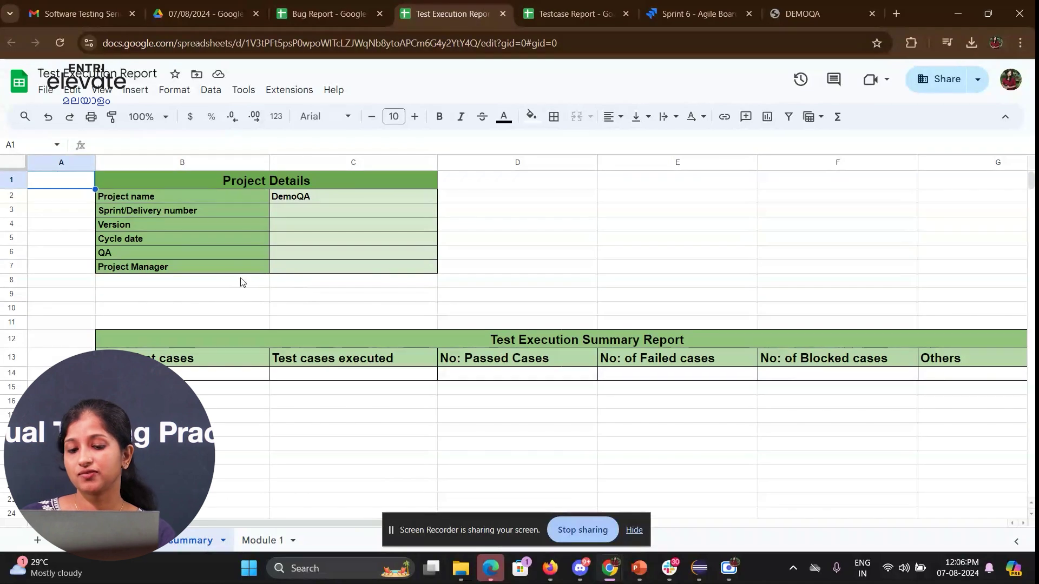
left_click_drag(469, 530, 663, 530)
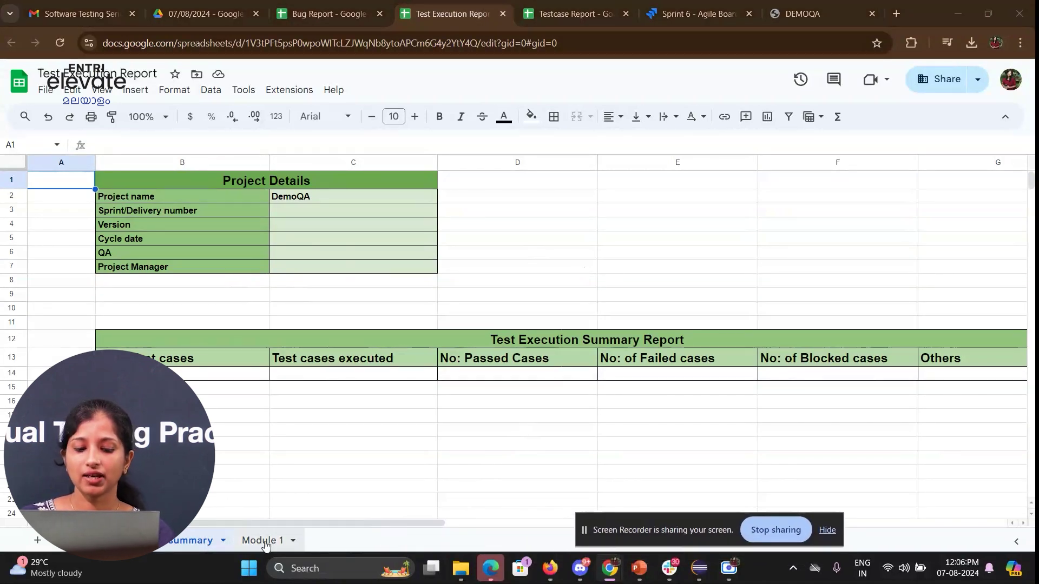
left_click(264, 540)
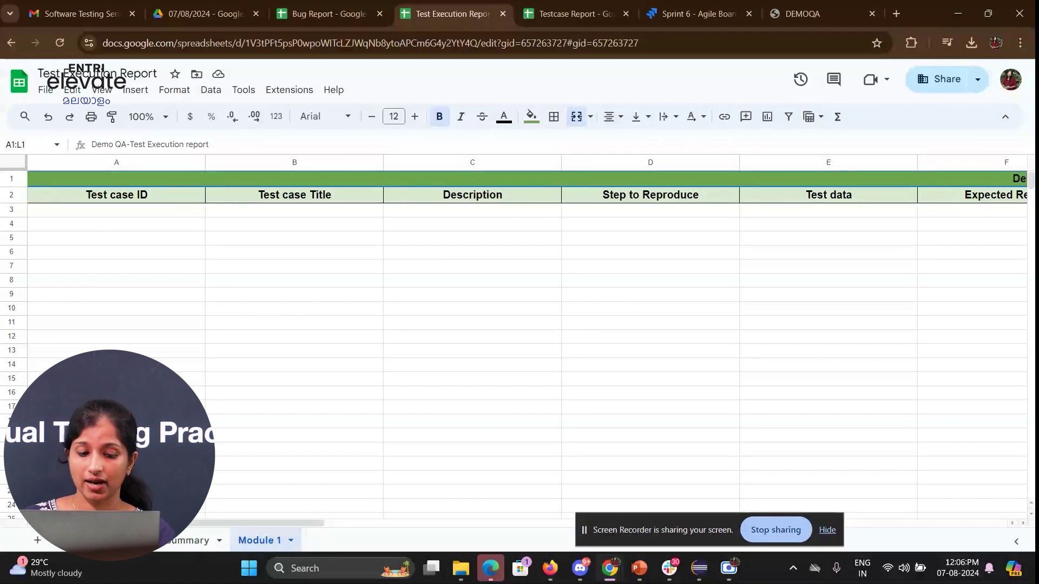
mouse_move(186, 525)
left_mouse_down()
mouse_move(319, 534)
mouse_move(186, 528)
left_mouse_up()
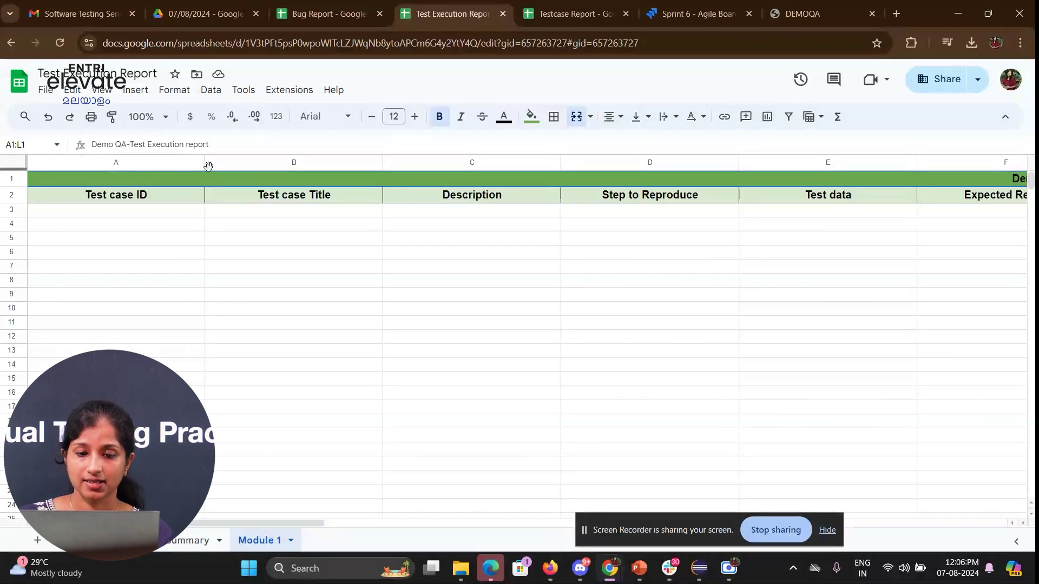
left_click_drag(204, 162, 146, 162)
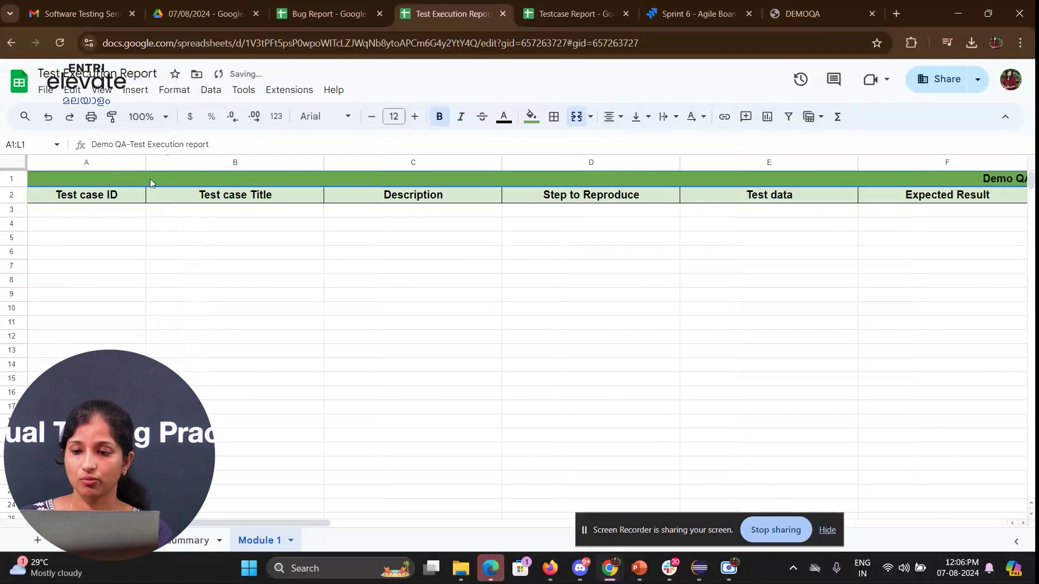
left_click_drag(212, 528, 129, 524)
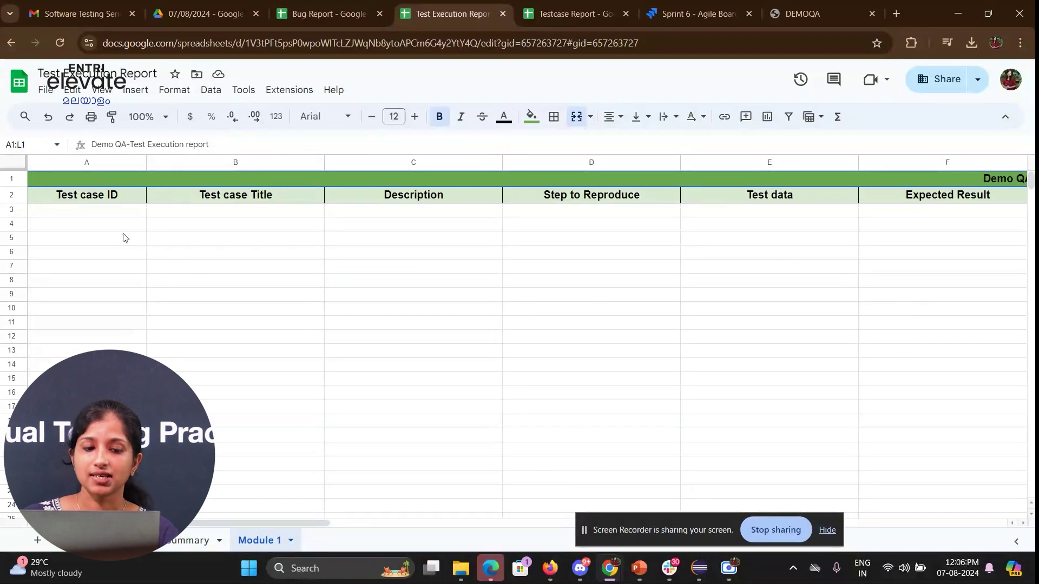
left_click(135, 214)
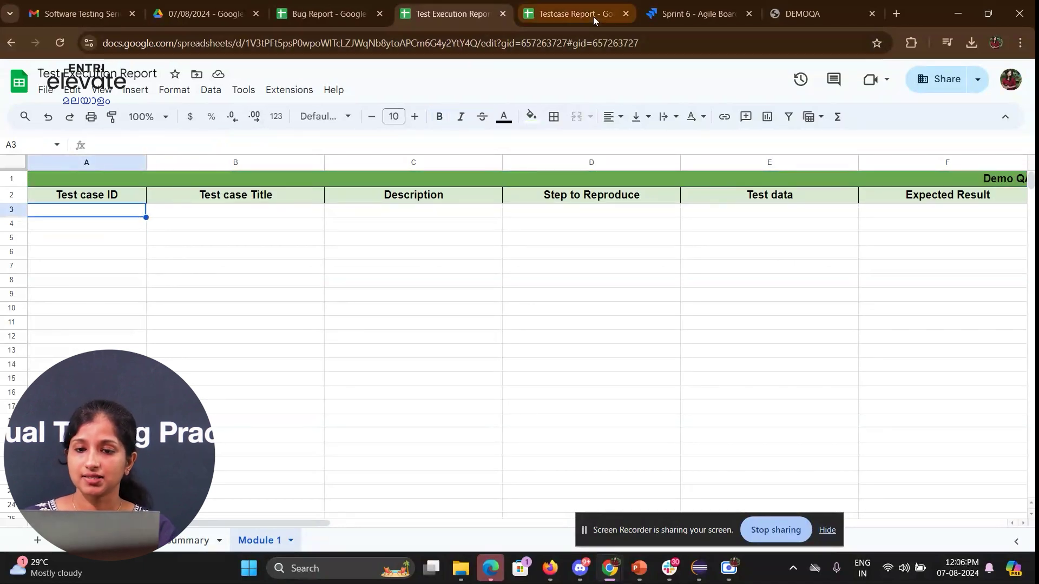
- Copy the five IDs Demo_TC_001–Demo_TC_005 from the Testcase Report into A3 onward
left_click(600, 17)
left_click(89, 250)
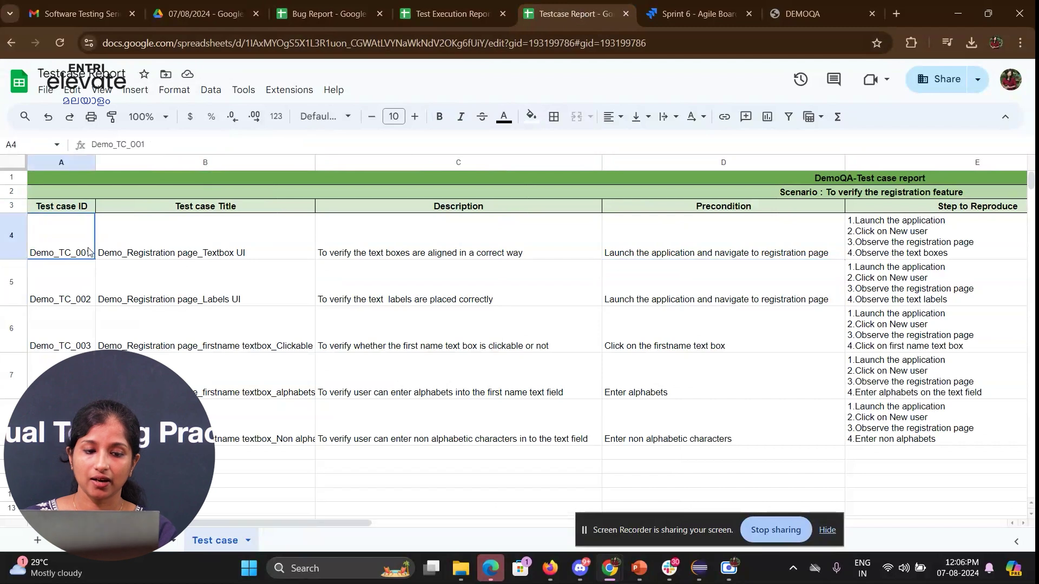
left_click_drag(60, 238, 60, 433)
key("ctrl+c")
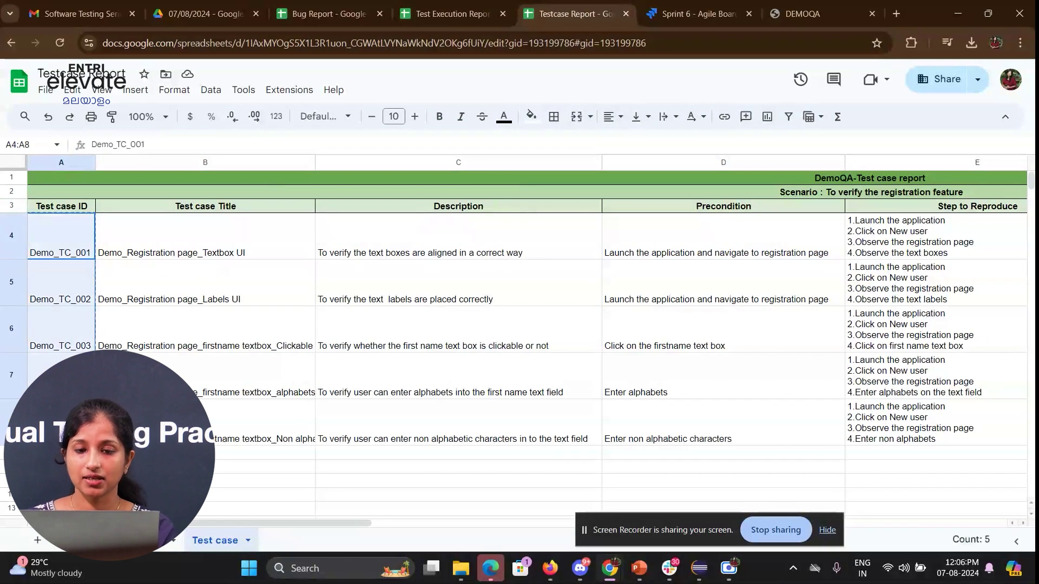
left_click(478, 6)
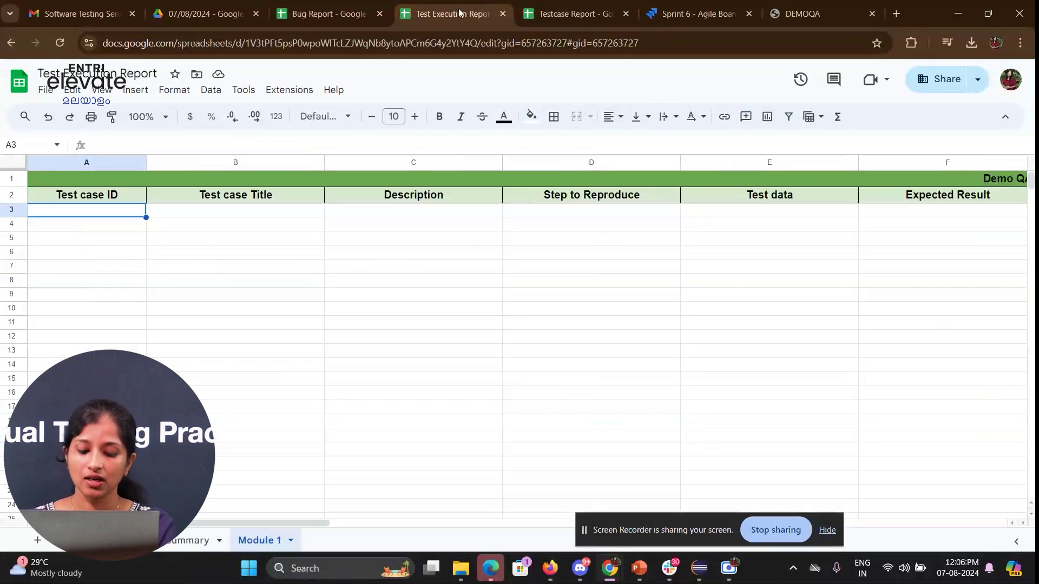
key("ctrl+v")
- Change A3 to Demo_TE_001 and fill down to Demo_TE_005 in A7
left_click(114, 230)
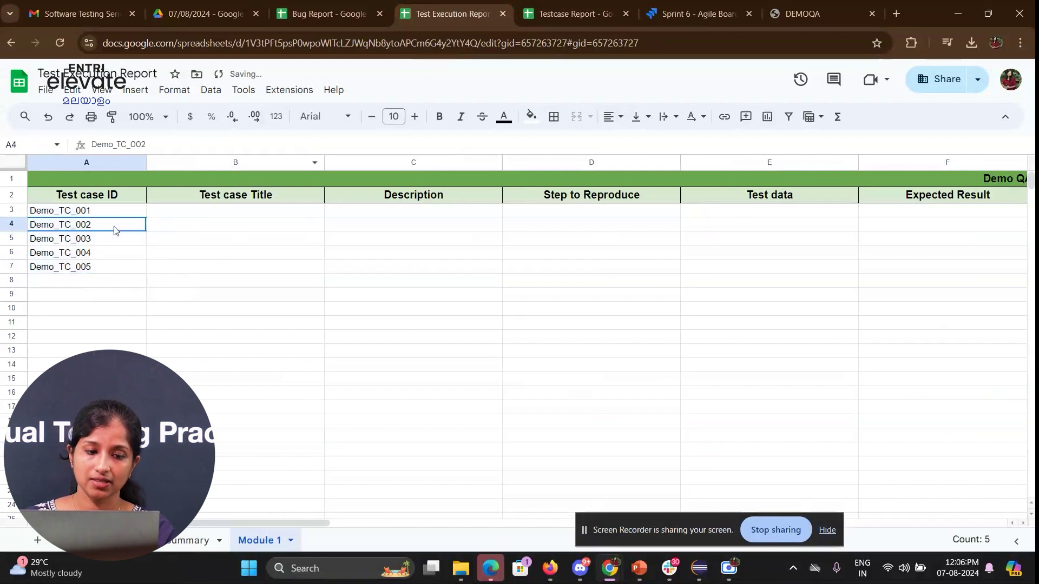
left_click(70, 209)
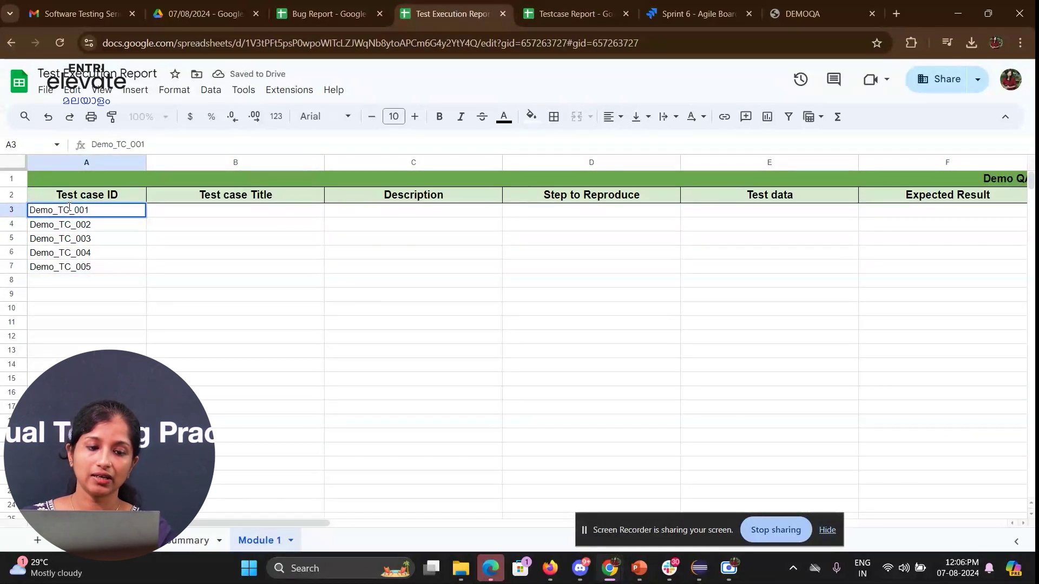
double_click(70, 209)
key("BackSpace")
type("E")
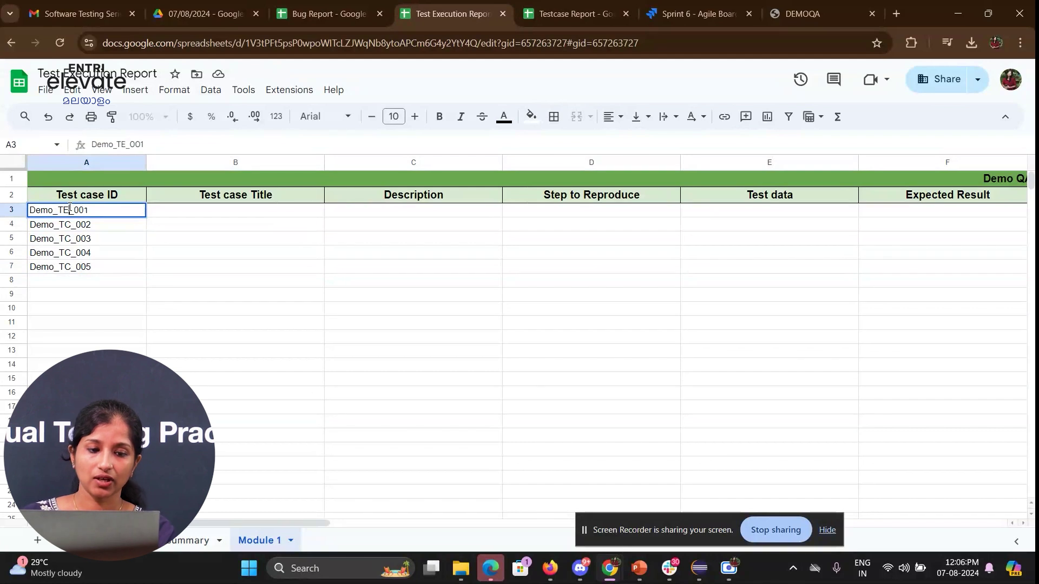
left_click(124, 228)
left_click(135, 214)
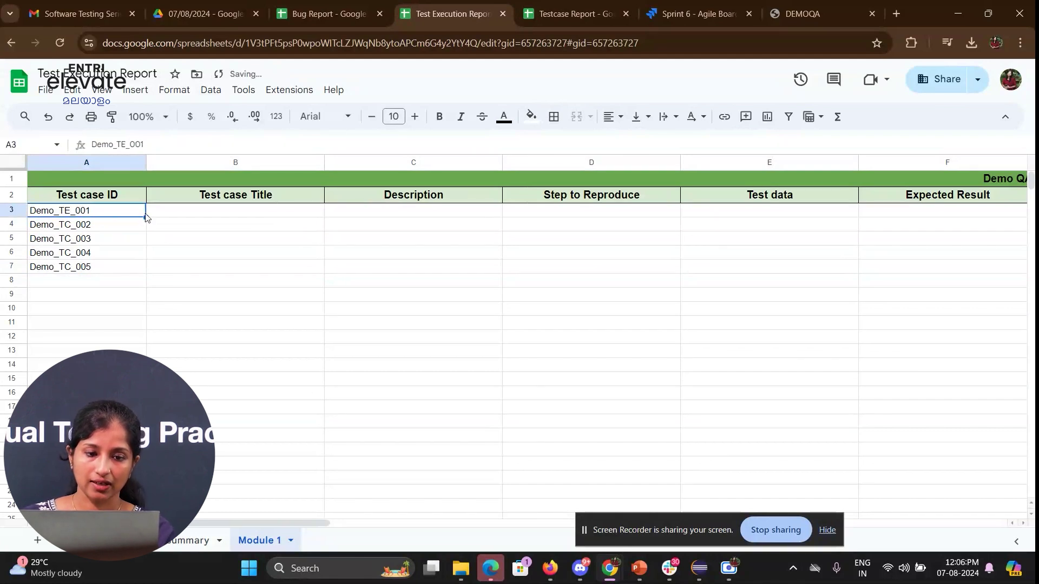
left_click_drag(145, 217, 136, 269)
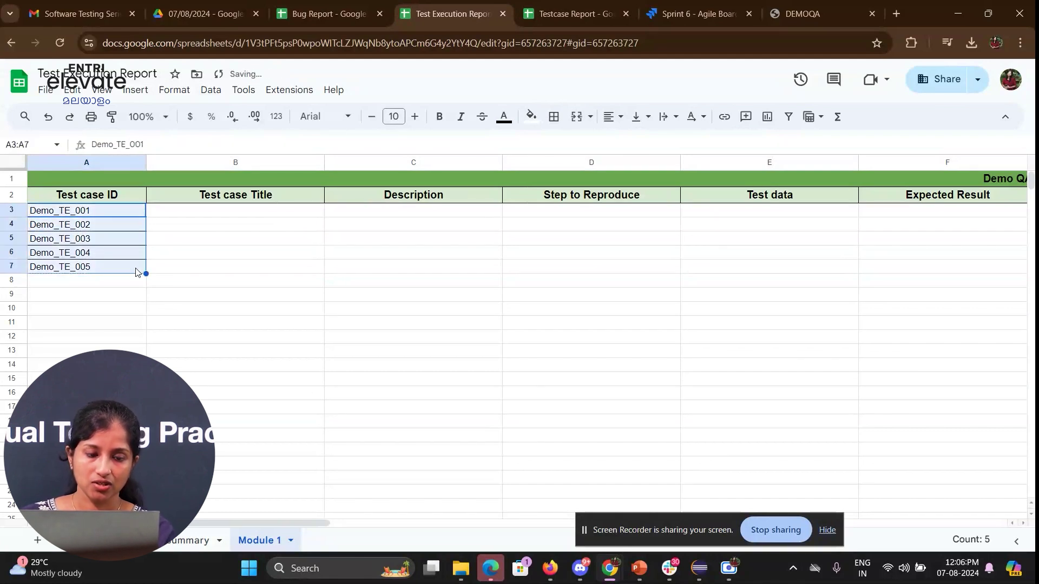
left_click(183, 249)
left_click(221, 214)
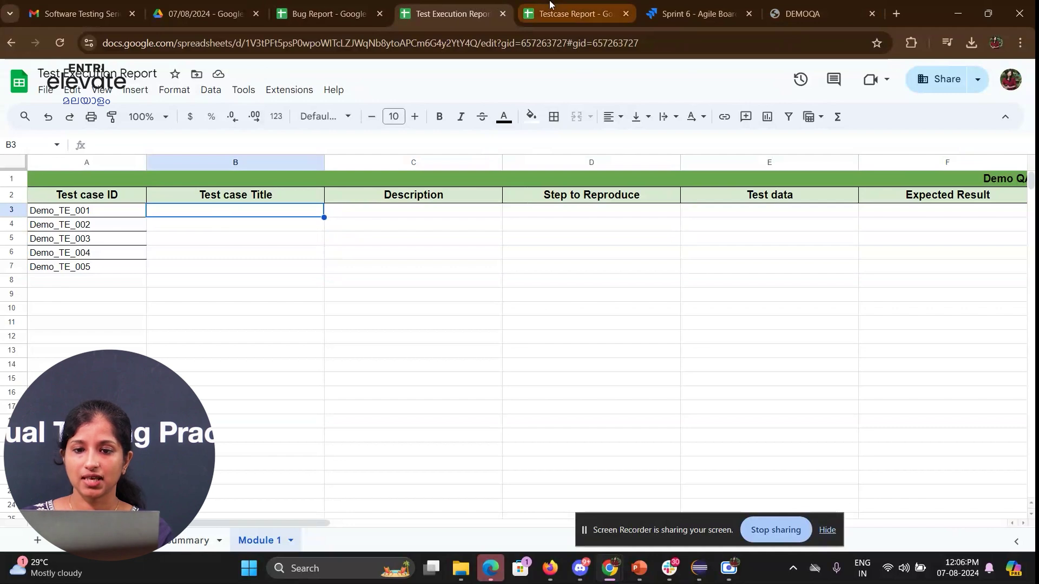
- Paste the five test case titles from B4:B8 into B3:B7
left_click(568, 13)
left_click(236, 247)
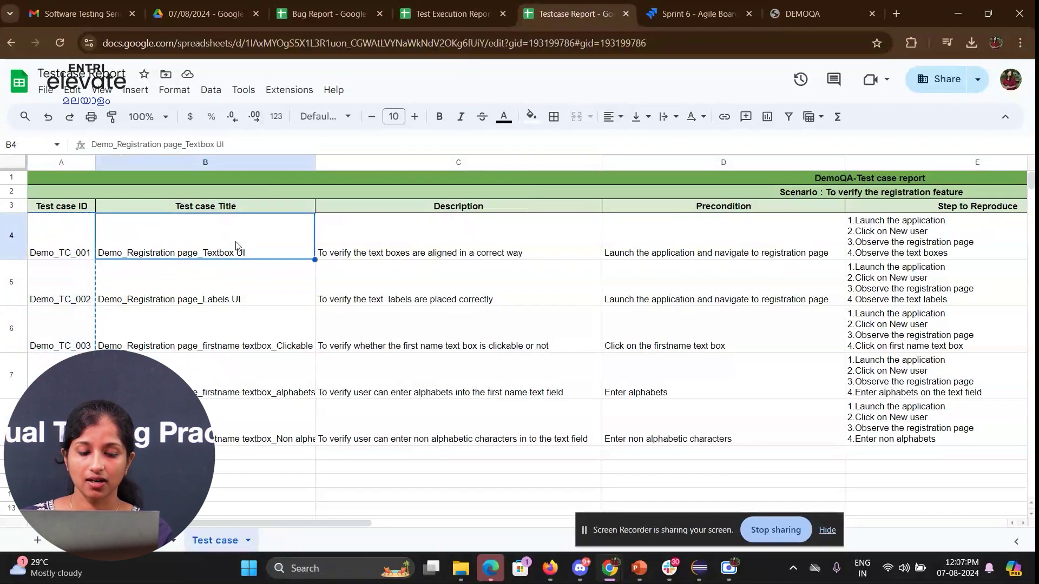
left_click(227, 433, "shift")
left_click(432, 5)
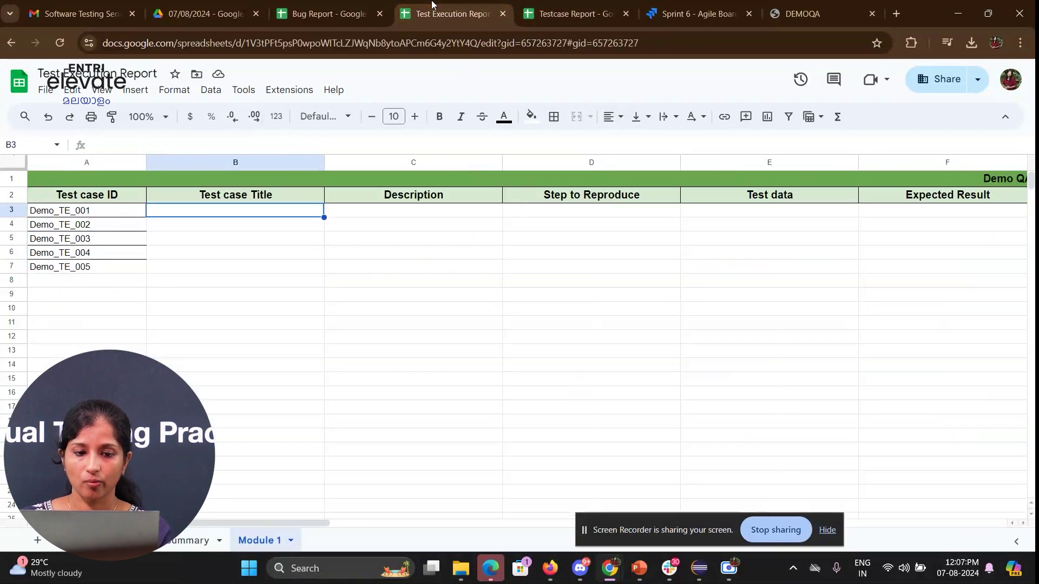
key("ctrl+v")
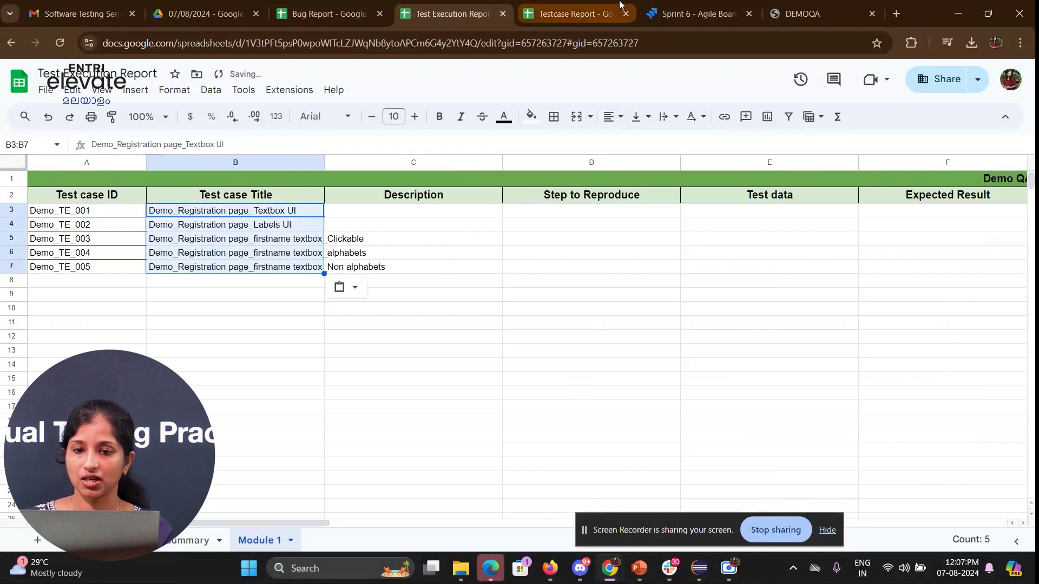
- Copy the five descriptions C4:C8 into the Test Execution Report's C3:C7
left_click(595, 5)
left_click(404, 257)
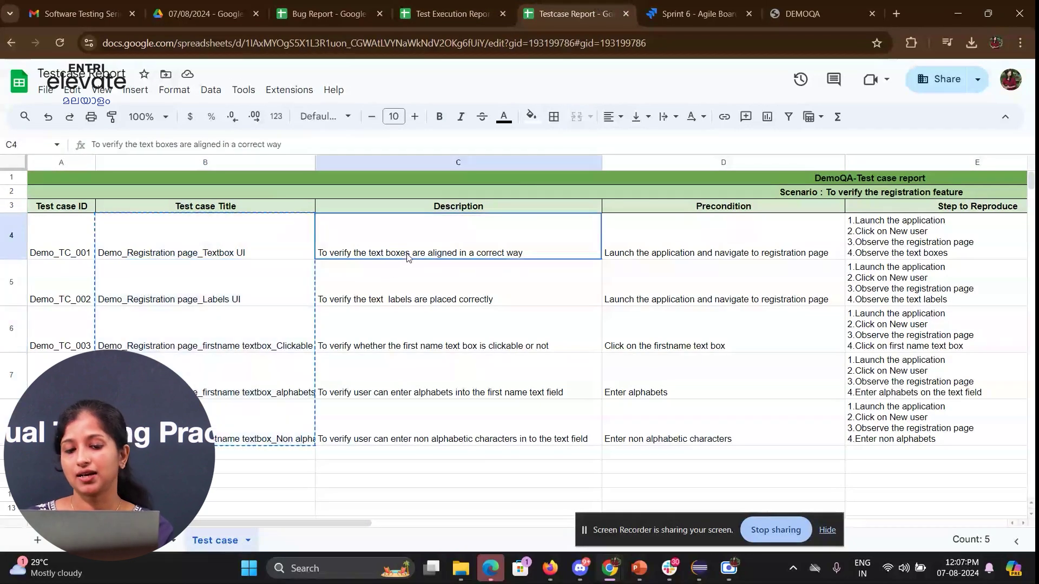
left_click(406, 438, "shift")
key("ctrl+c")
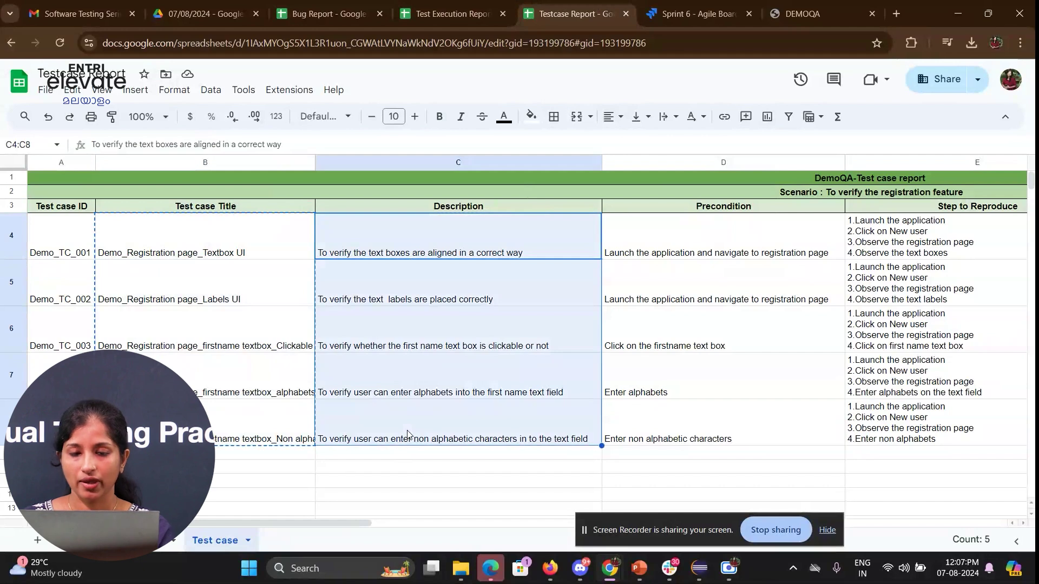
left_click(451, 5)
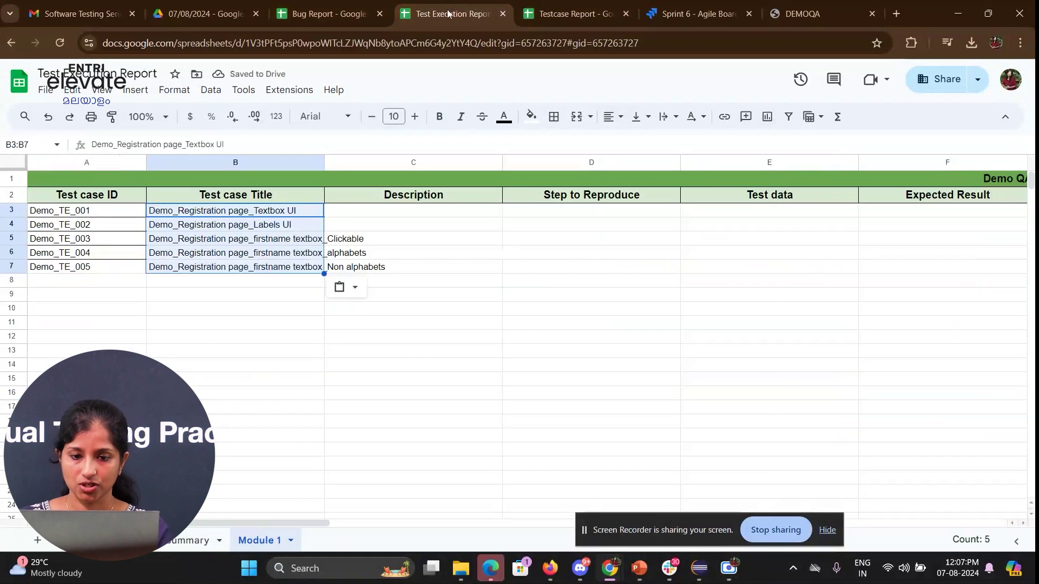
left_click(374, 214)
key("ctrl+v")
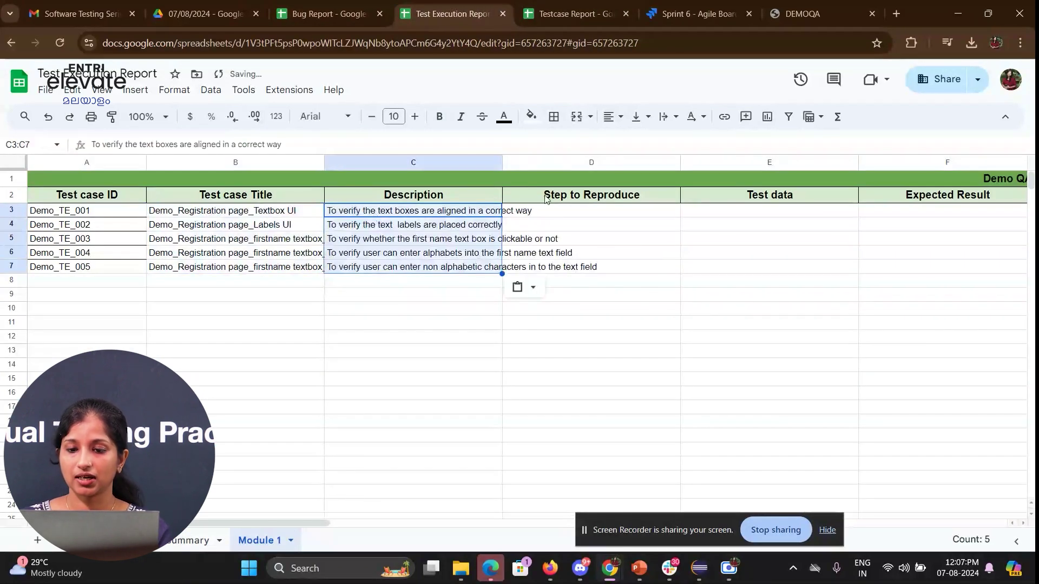
- Copy the five reproduction step lists E4:E8 into D3:D7
left_click(567, 210)
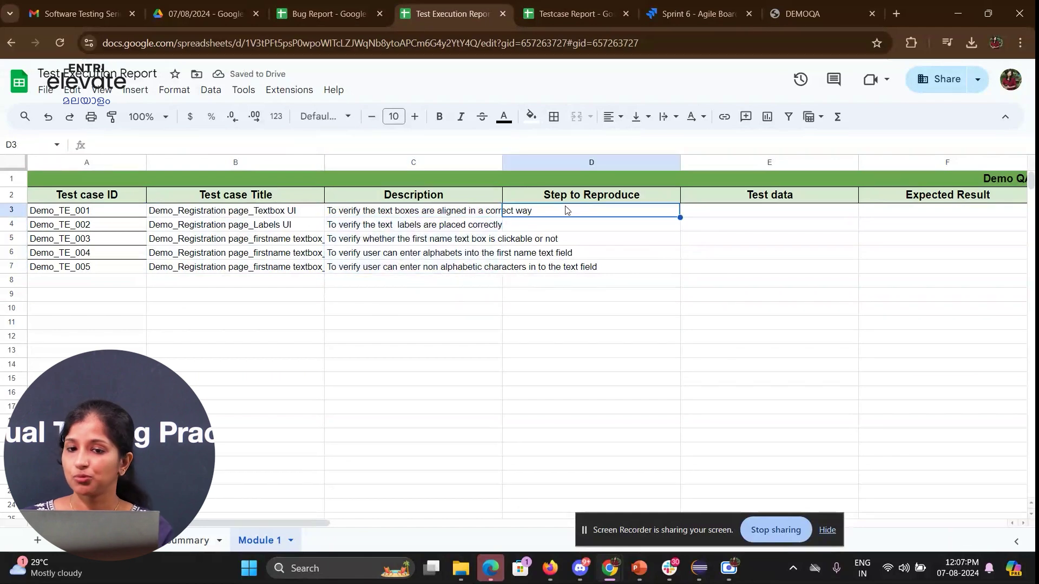
left_click(574, 14)
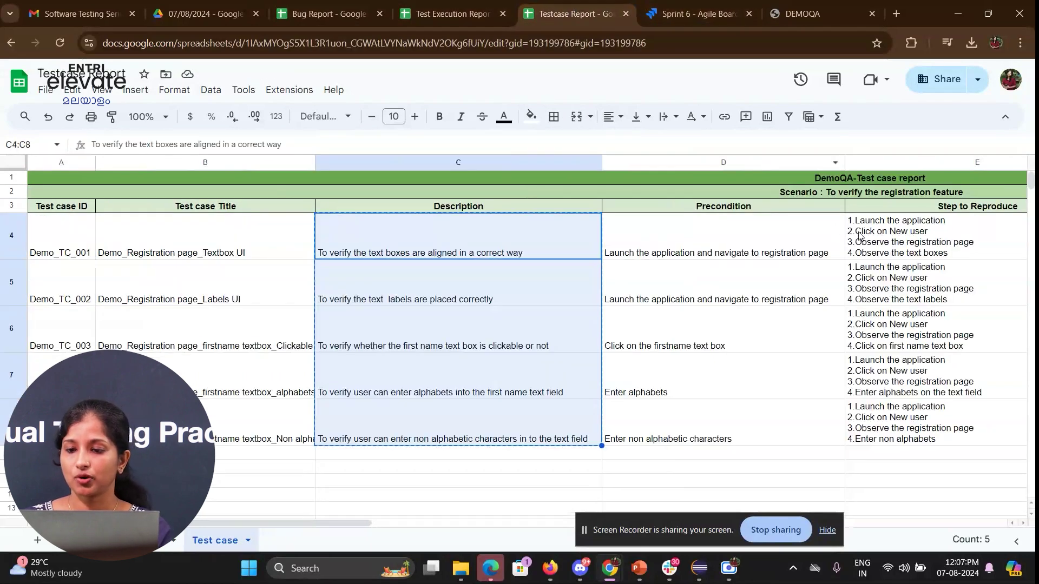
left_click(875, 240)
left_click(923, 440, "shift")
key("ctrl+c")
left_click(474, 6)
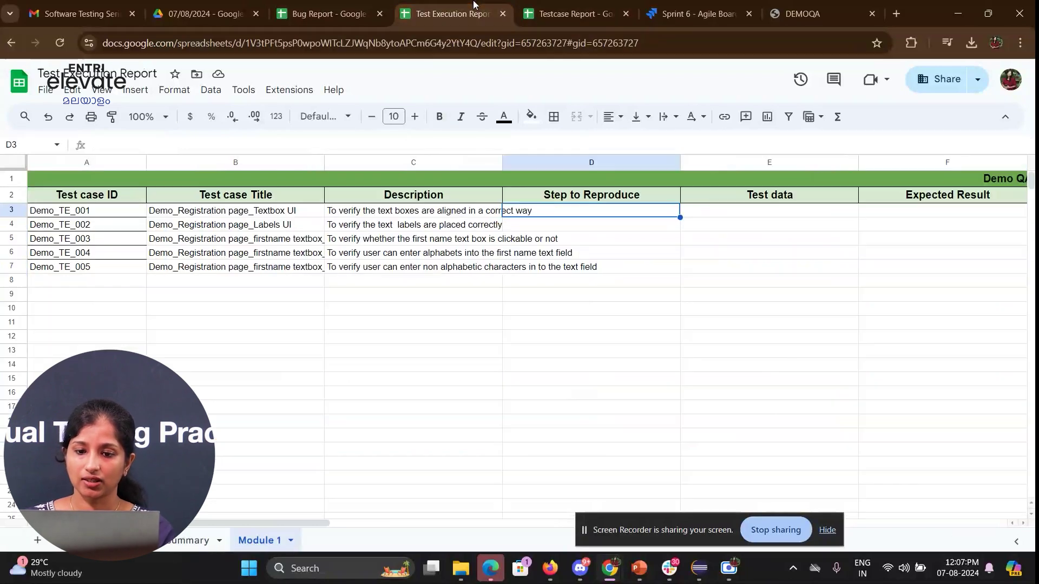
key("ctrl+v")
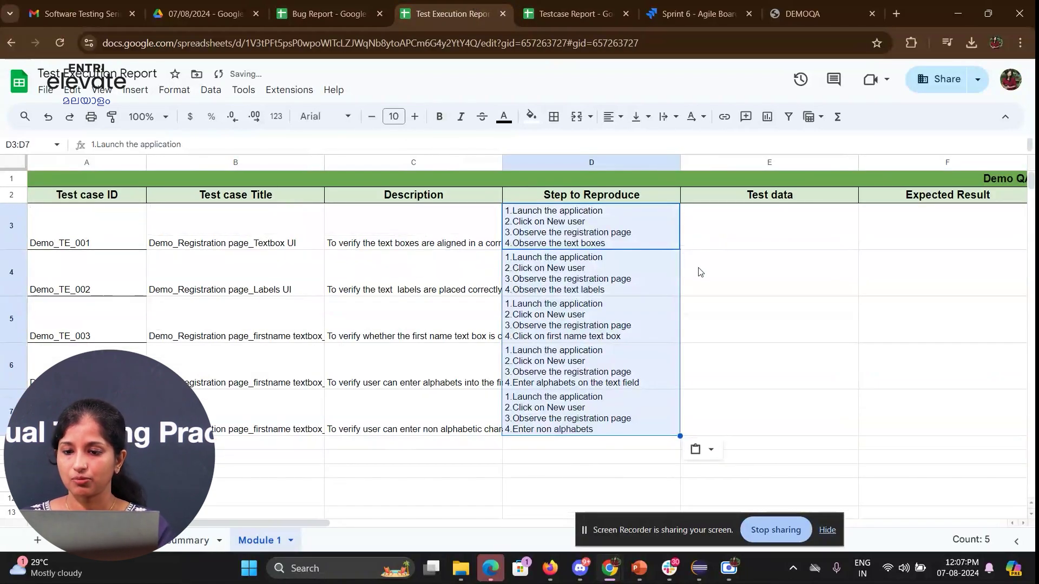
- Check the pasted title and description, then widen the Description column
left_click(735, 245)
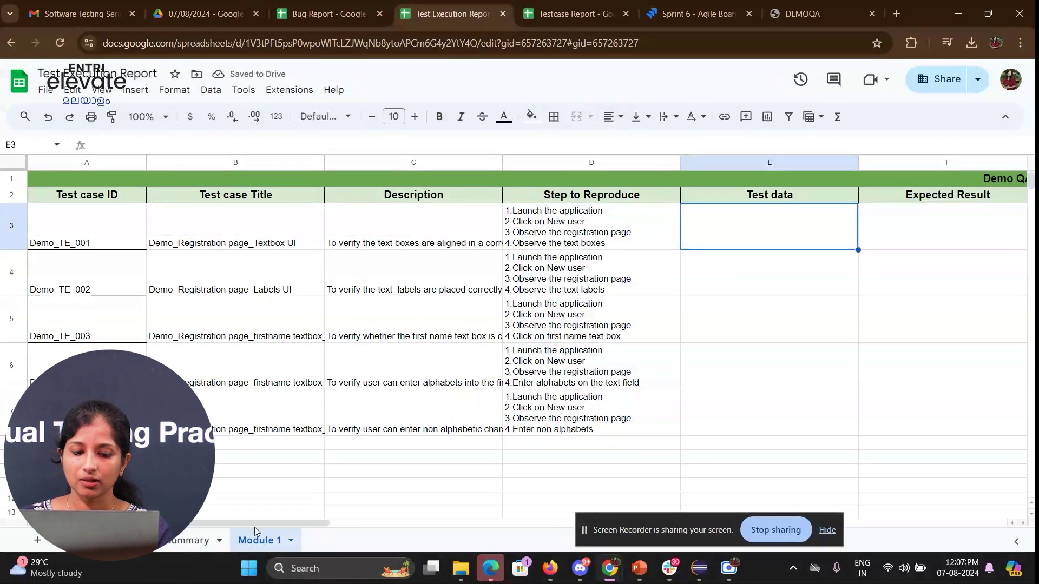
left_click_drag(259, 522, 215, 535)
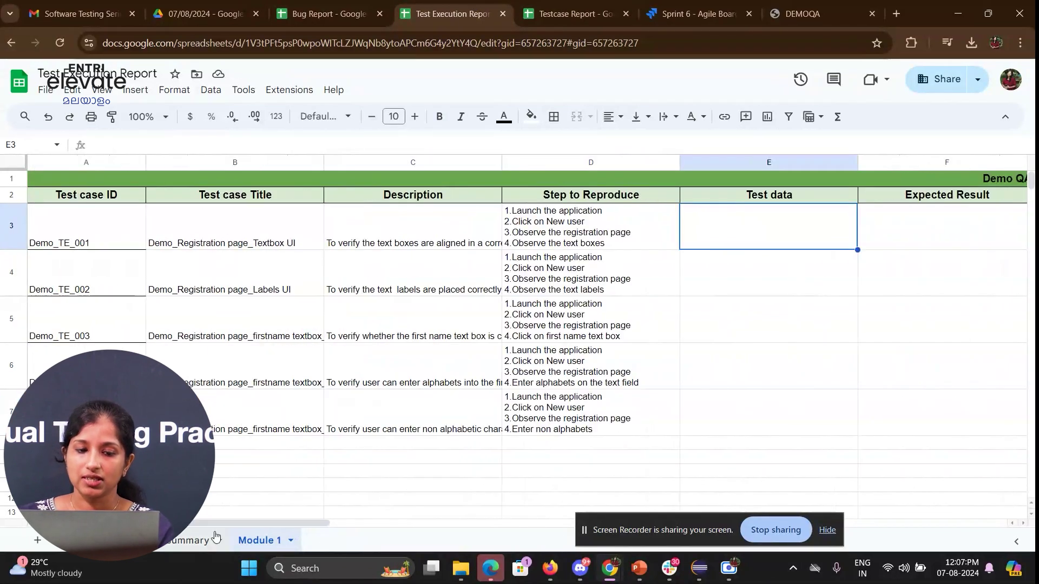
left_click(271, 240)
left_click(401, 239)
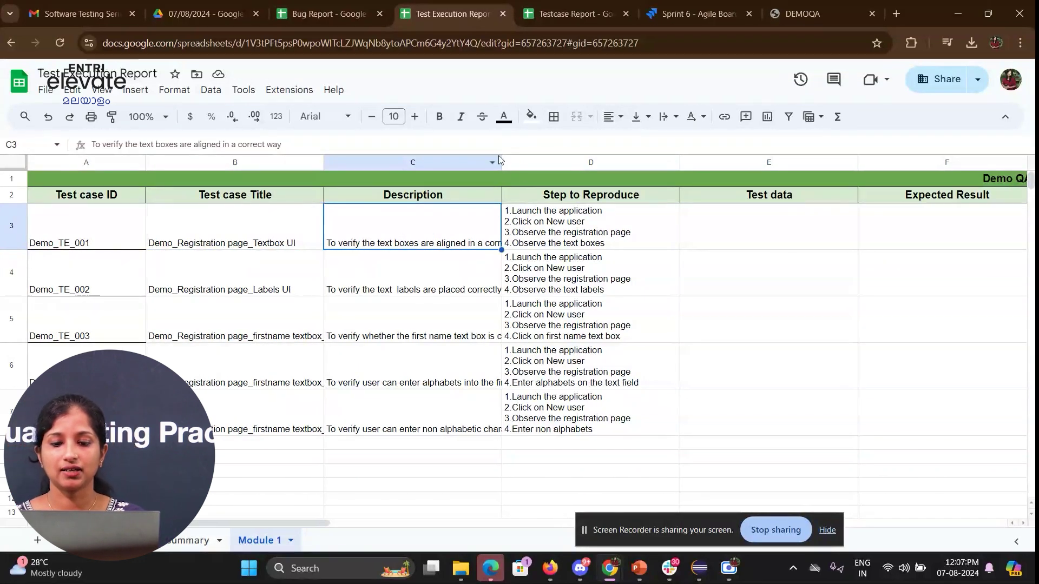
left_click_drag(502, 163, 548, 165)
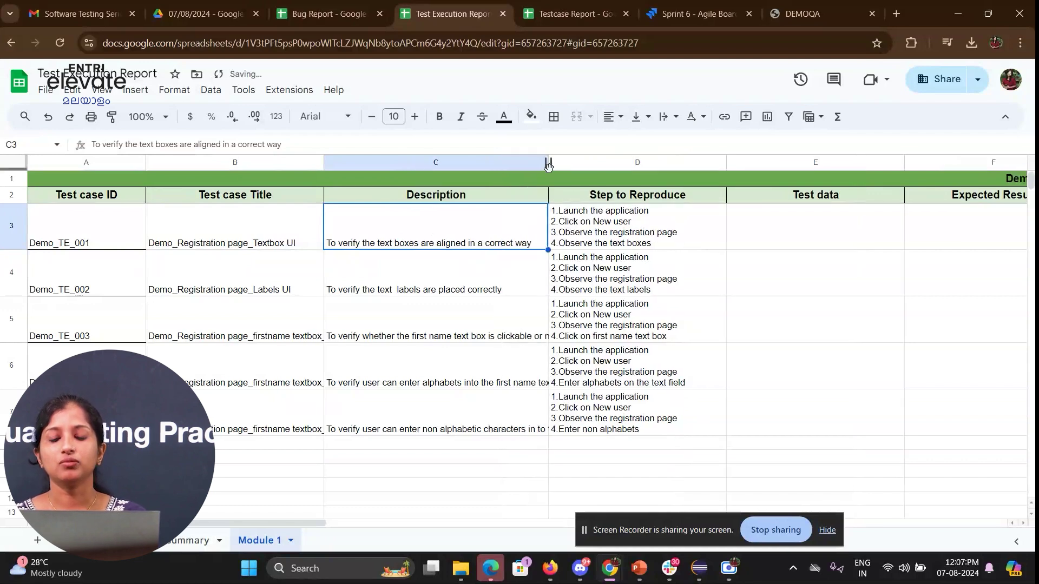
left_click(807, 237)
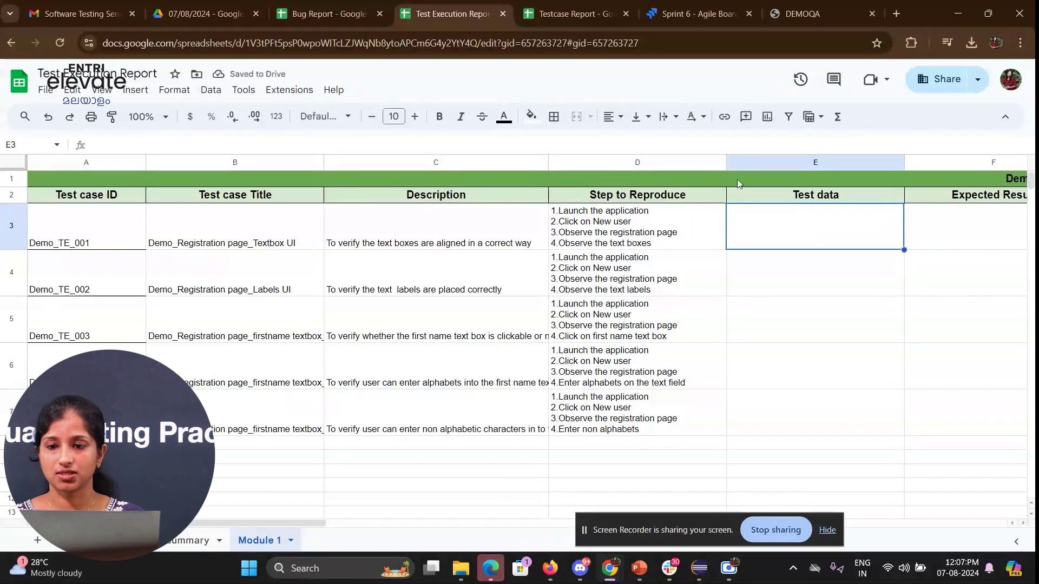
left_click(802, 13)
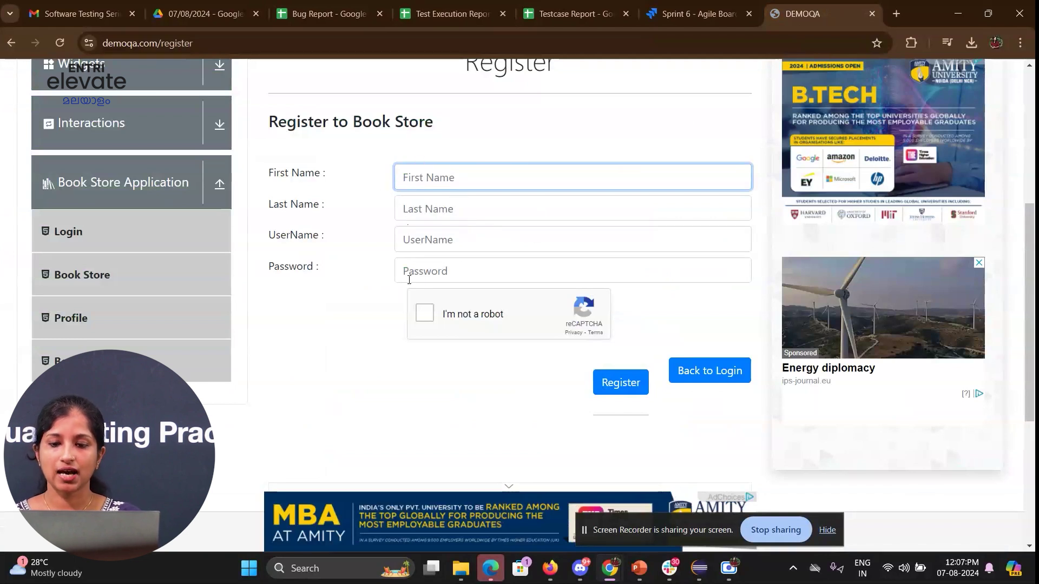
- Review the DEMOQA registration form fields, then go back to the Test Execution Report
left_click(769, 180)
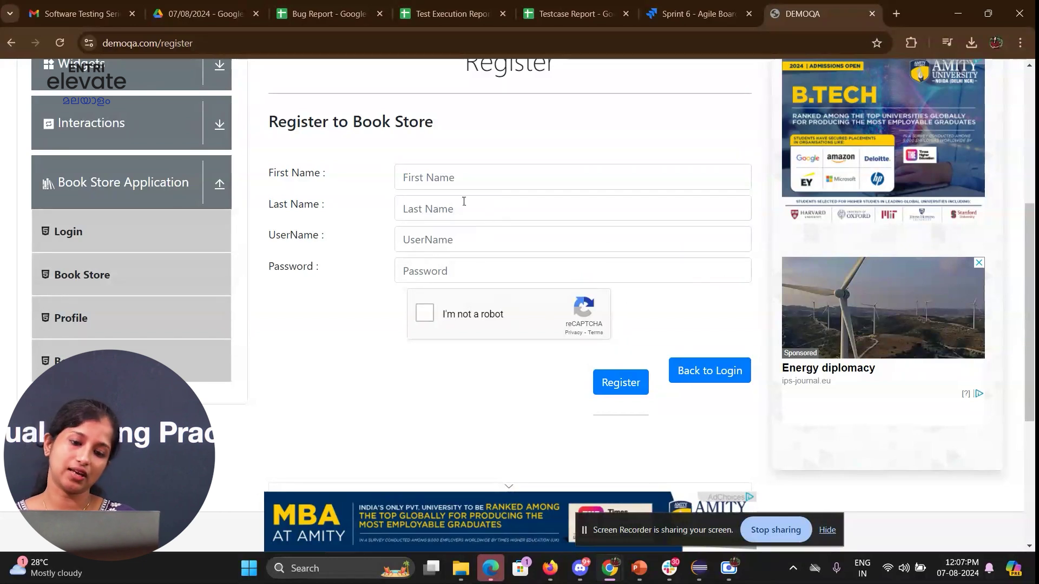
left_click(419, 18)
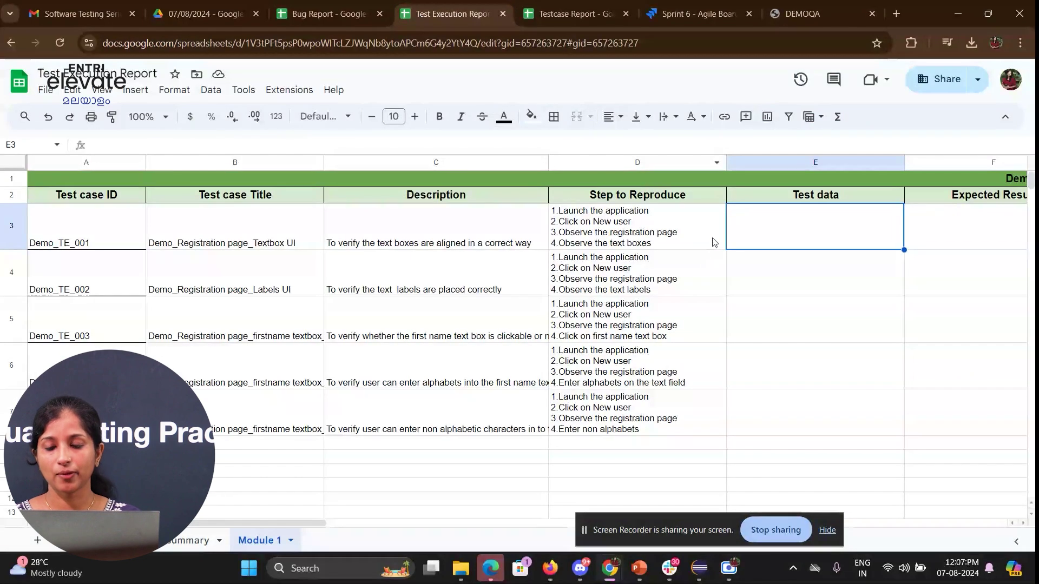
- In F3, enter '1.The application should launch successfully' and '2.New user should be clickable'
key("Tab")
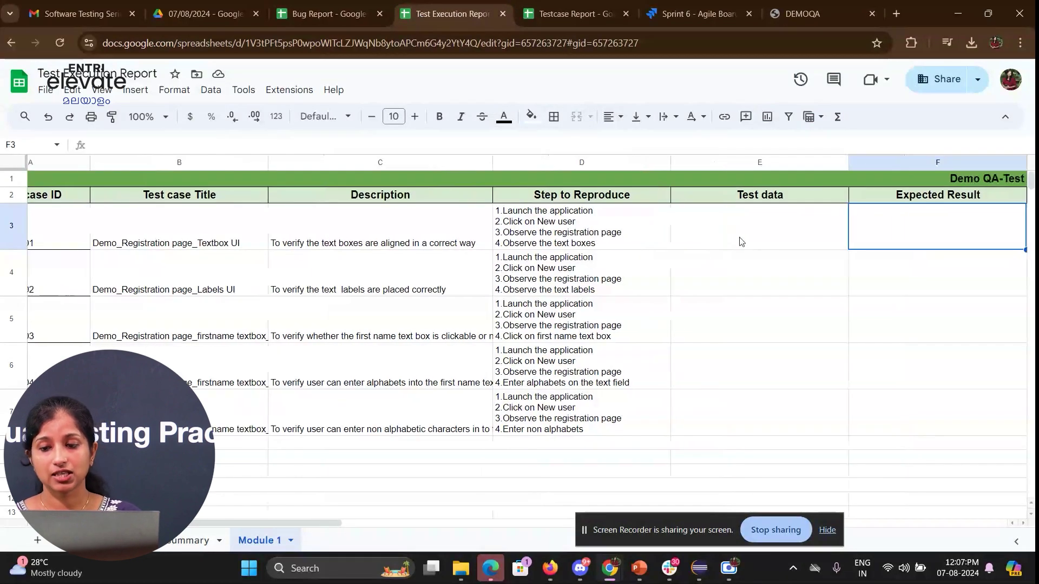
key("Tab")
left_click(736, 238)
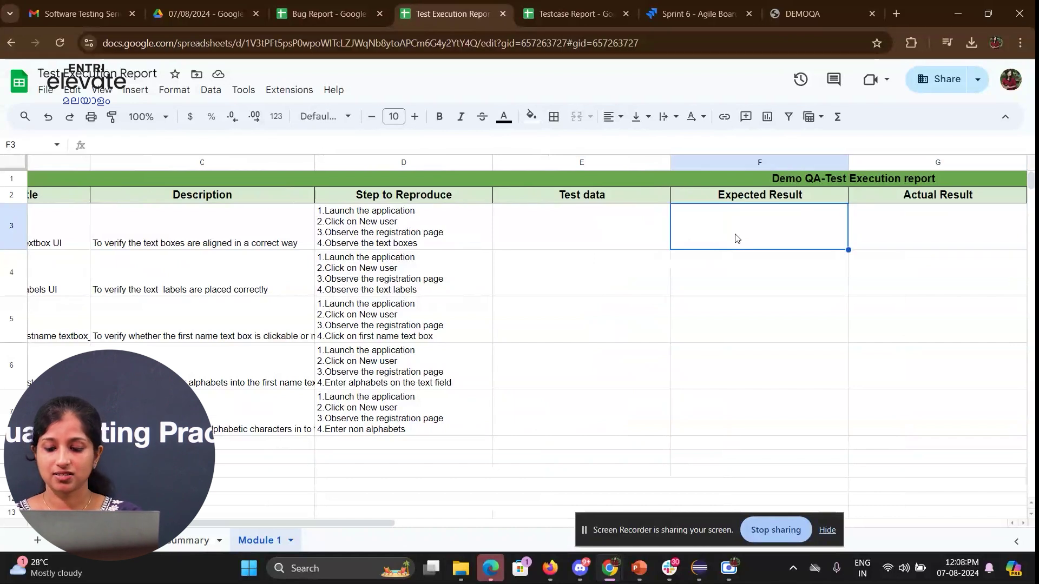
double_click(736, 238)
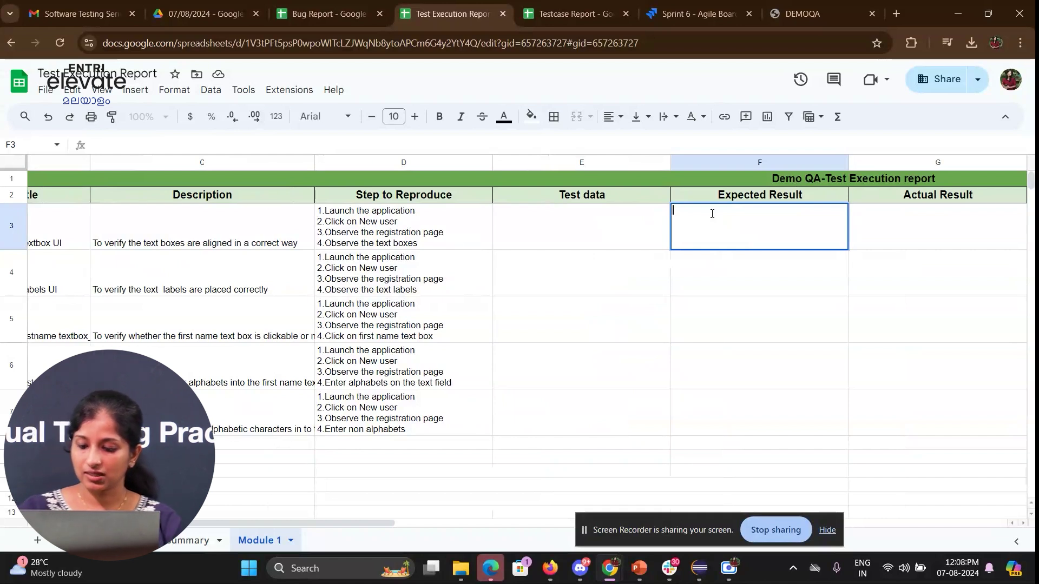
type("1.The application shou")
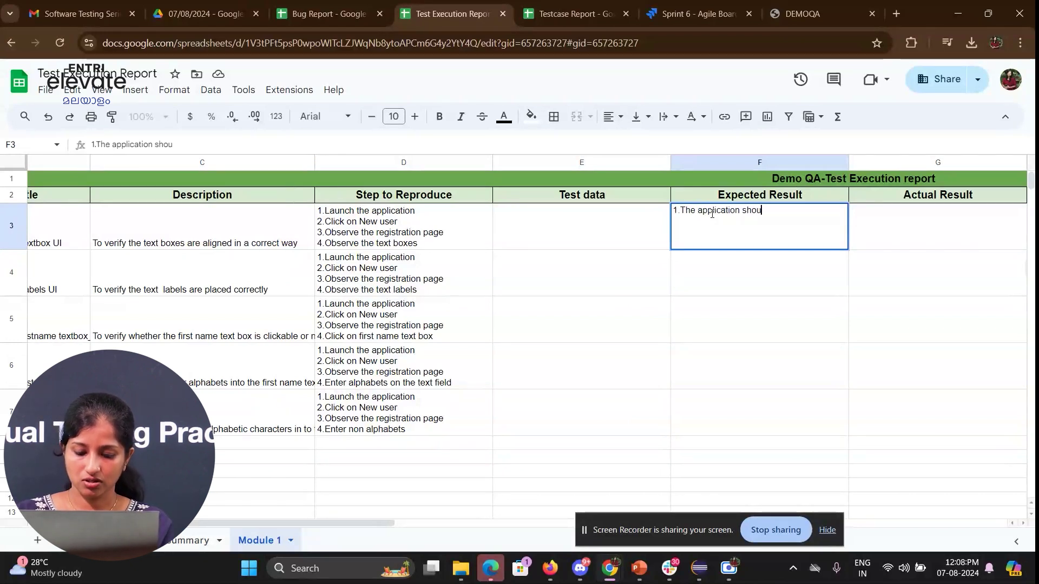
type("ld launch suc")
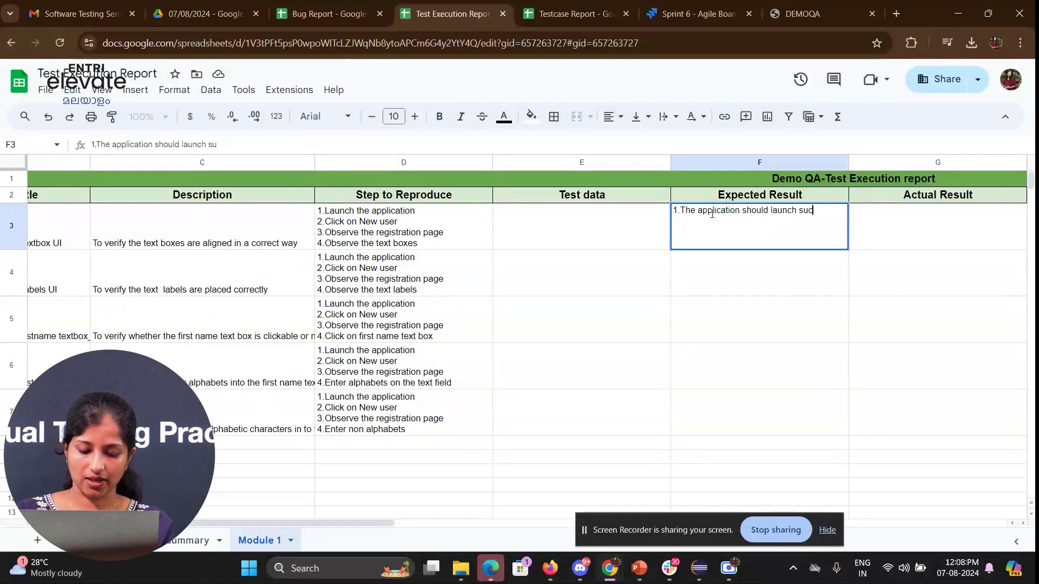
type("cessfully")
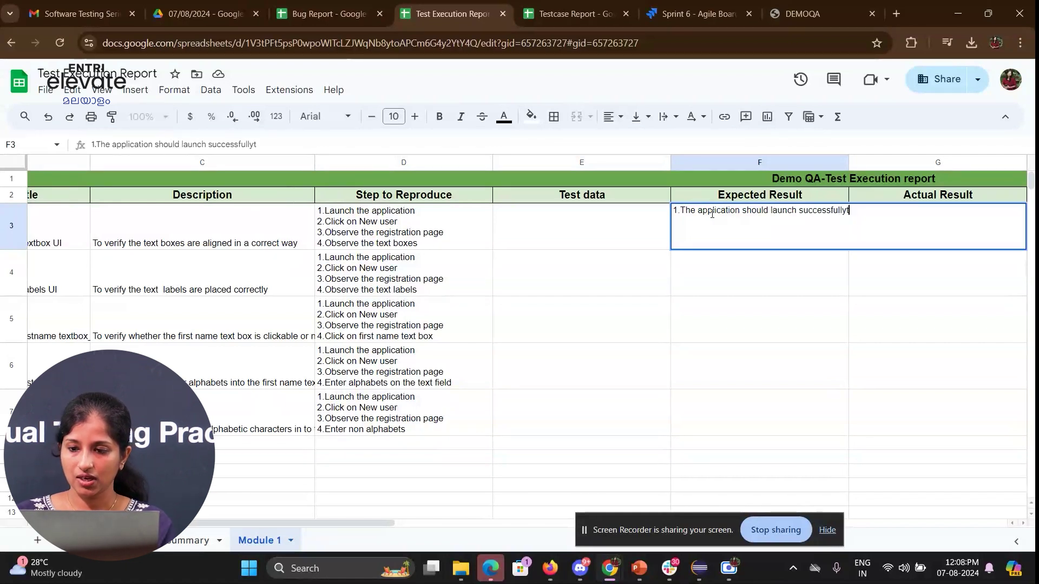
key("alt+Return")
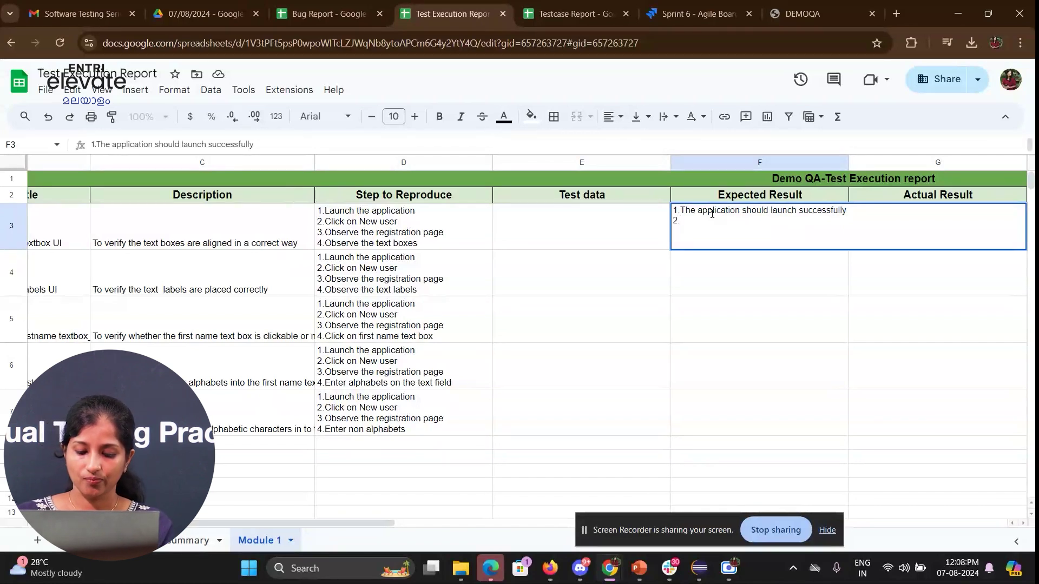
type("2.Reg")
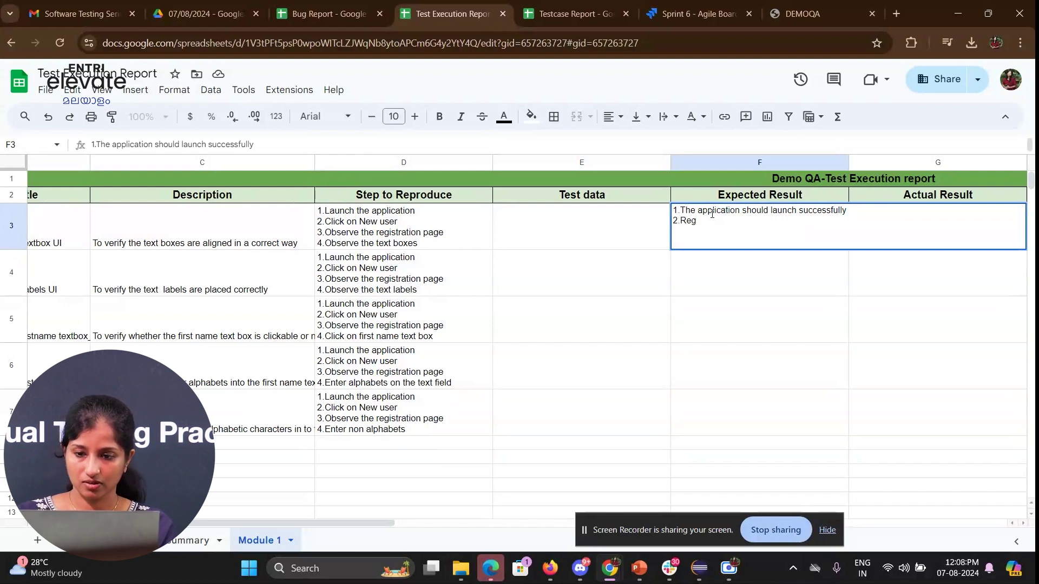
type("User")
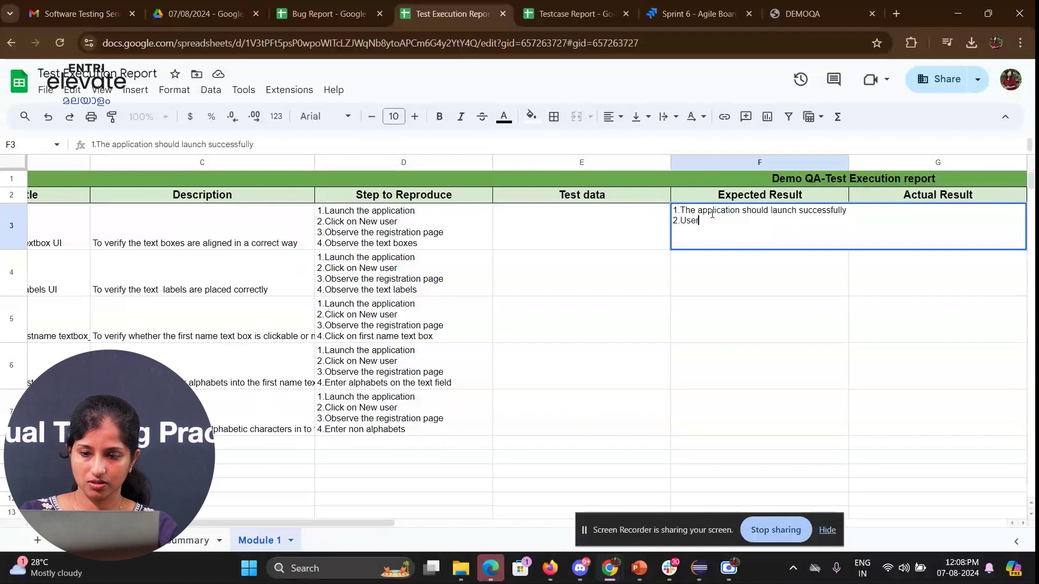
key("BackSpace")
key("BackSpace")
key("BackSpace")
type("Ne")
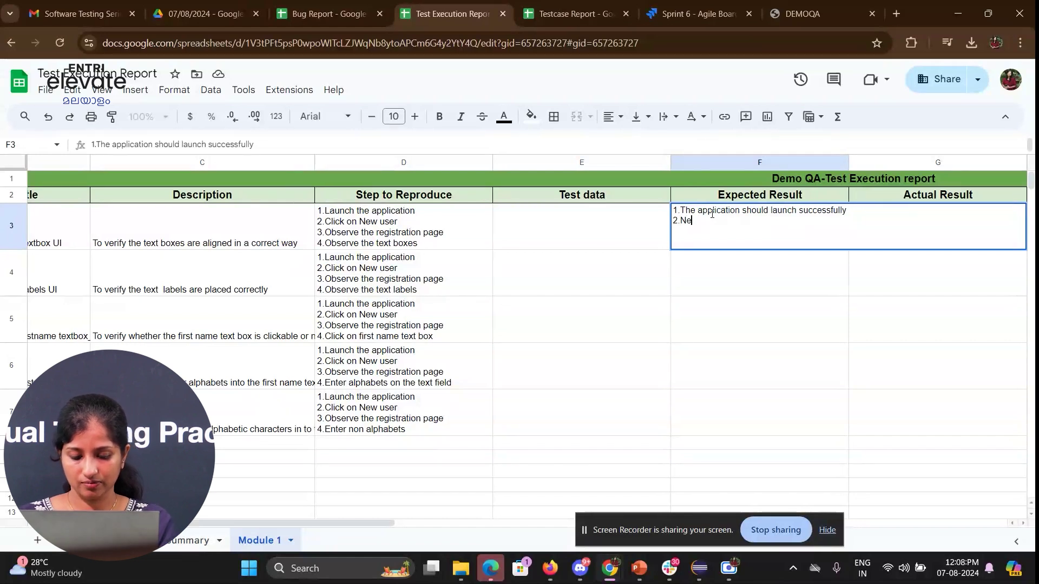
type("w user should be clickable")
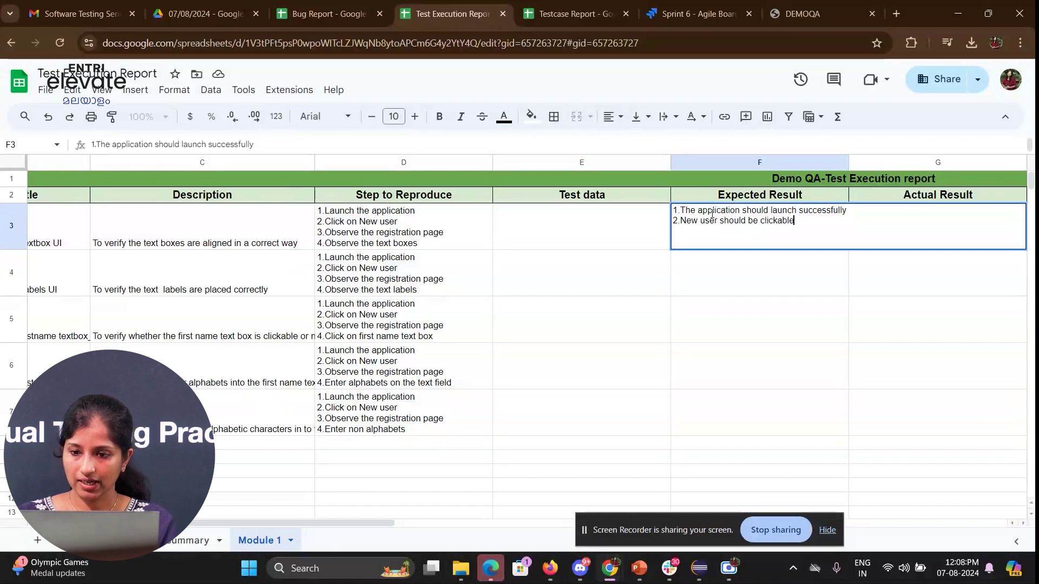
- Add F3 lines three and four: Registration page opens, text boxes aligned correctly
key("alt+Return")
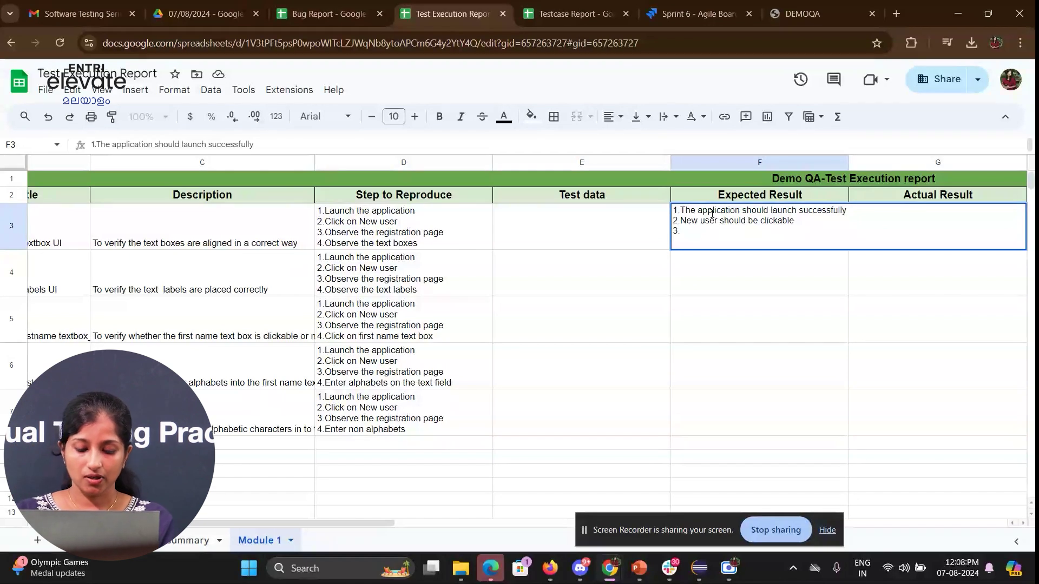
key("BackSpace")
type("New user u")
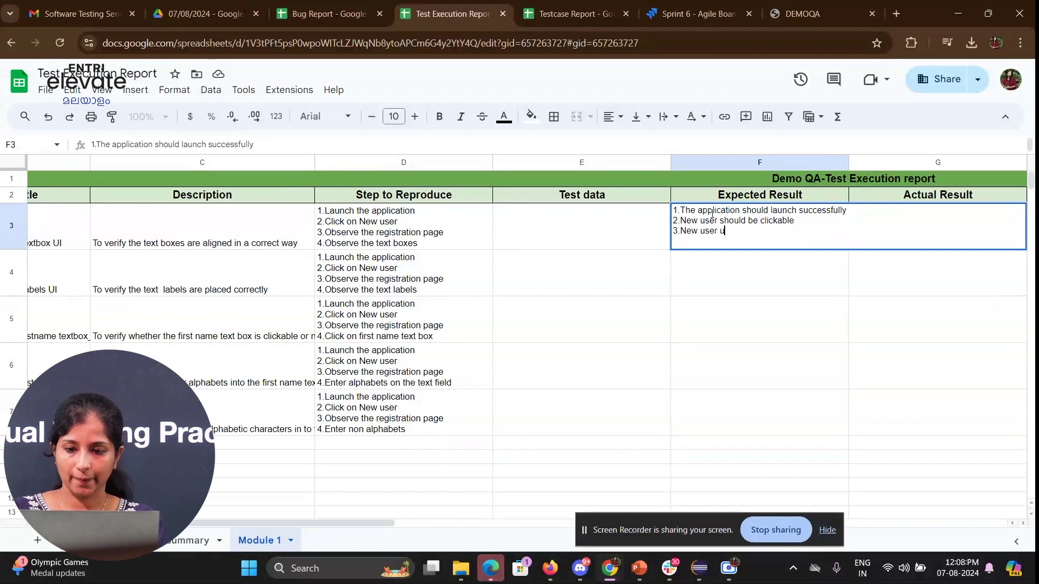
key("BackSpace")
key("BackSpace")
type("page should")
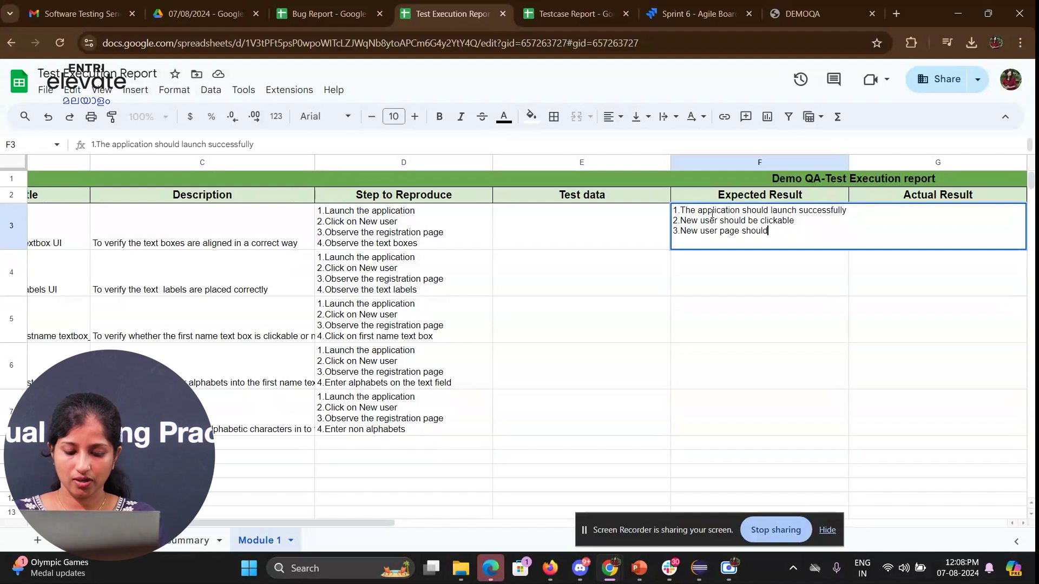
type(" take the user to ")
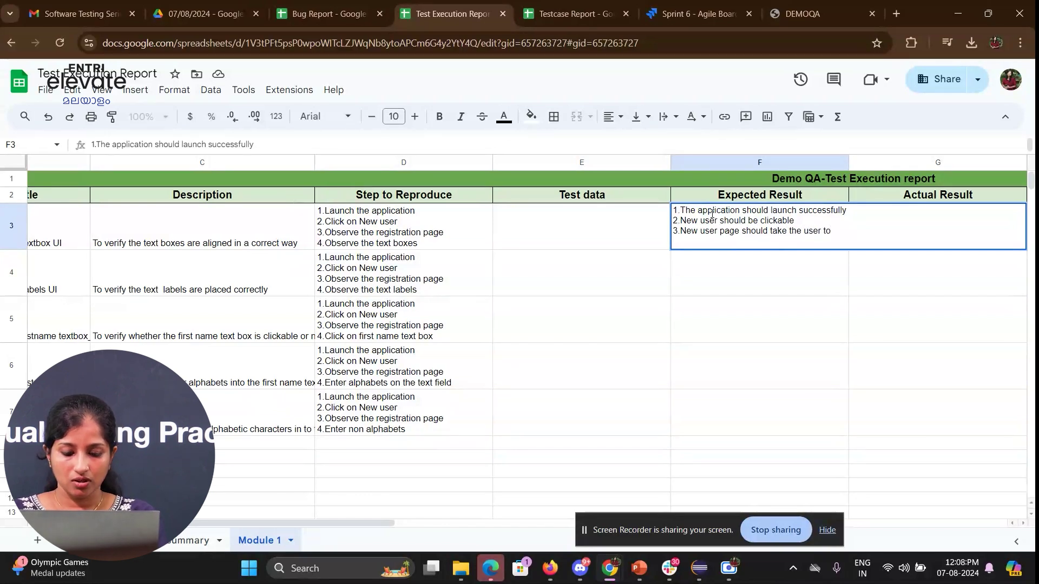
type("Registration page")
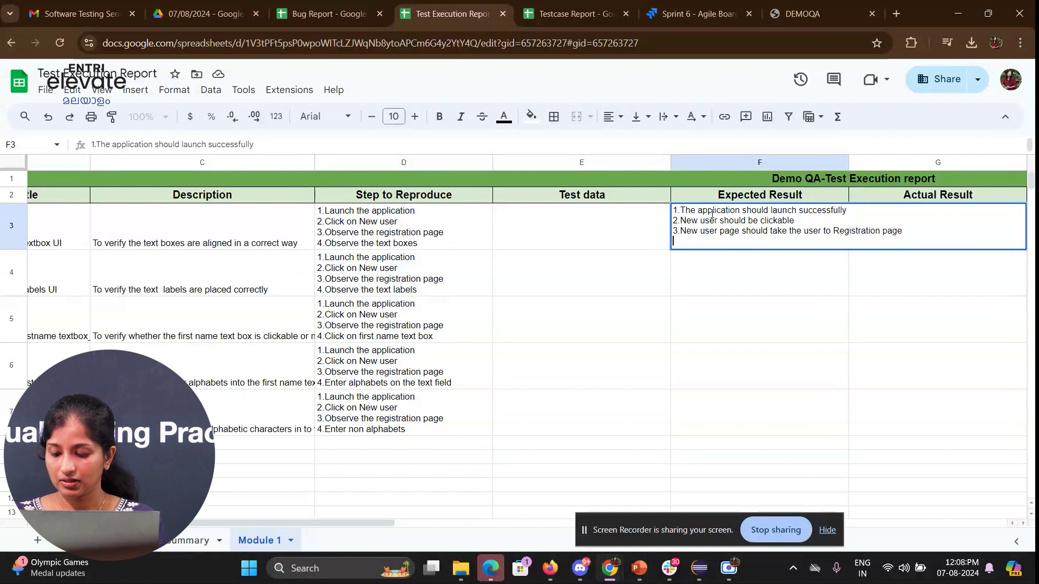
type("4.Text boxes")
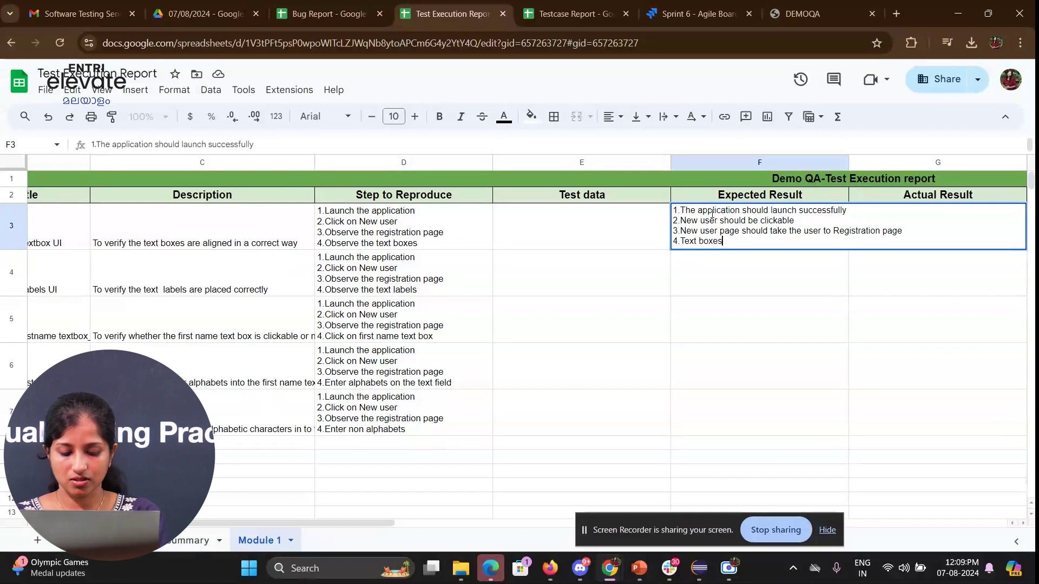
type(" should ali")
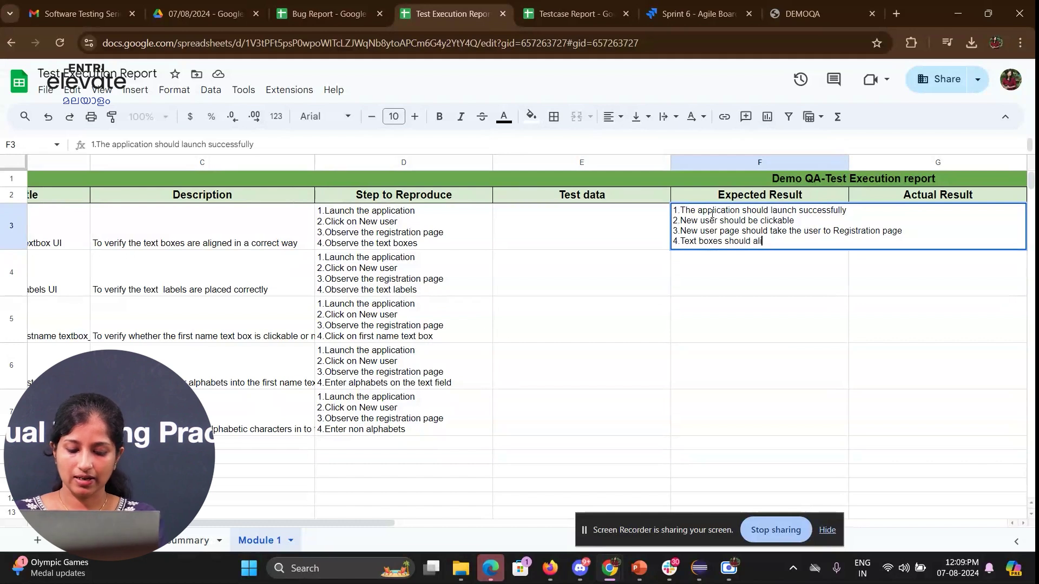
type("gned in correct way")
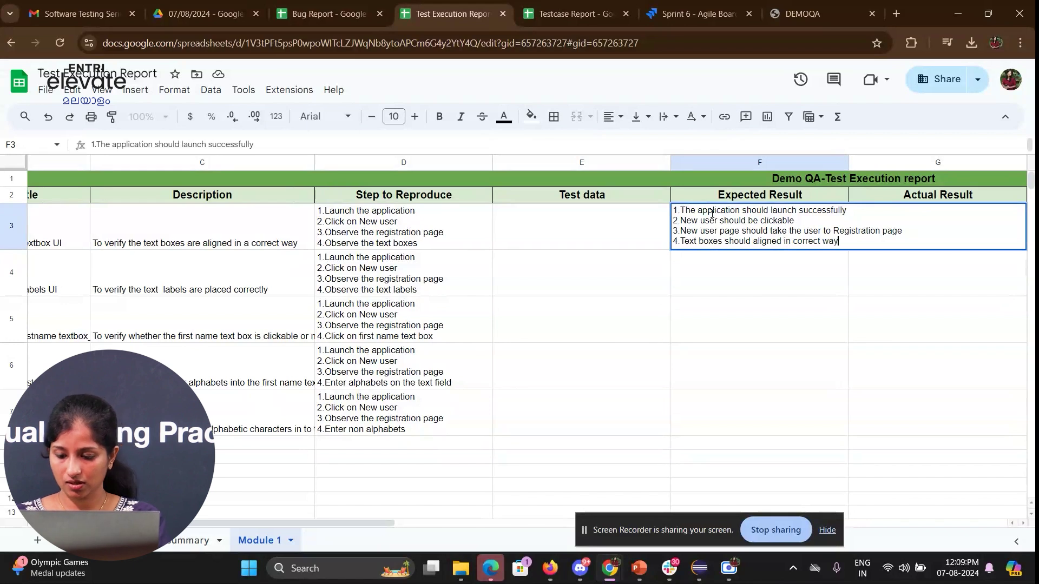
key("Return")
key("Up")
key("Right")
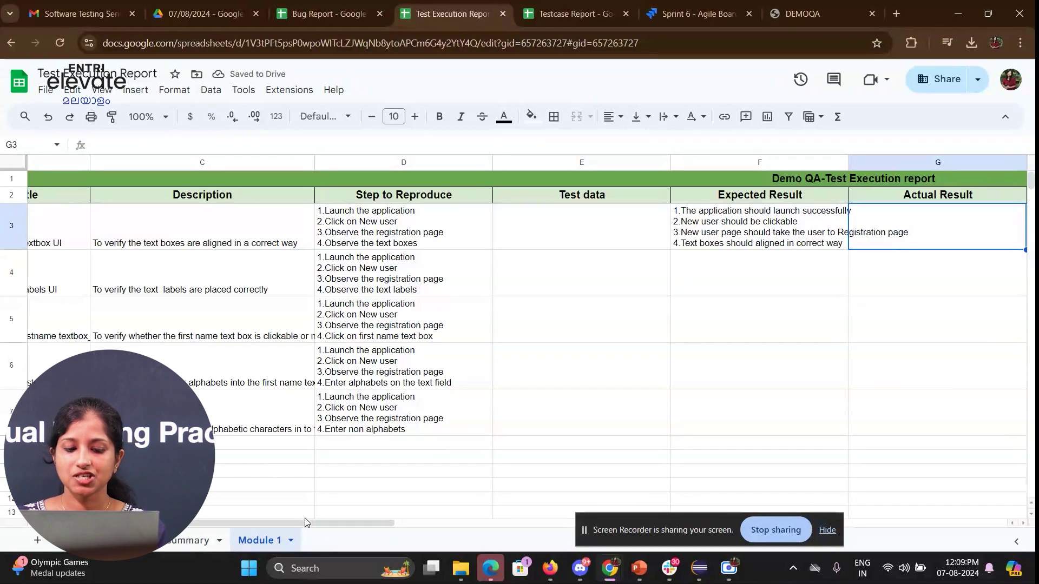
- Enter four actual results in G3: app launched, New user clickable, Registration page opened, text boxes aligned
left_click_drag(306, 522, 406, 520)
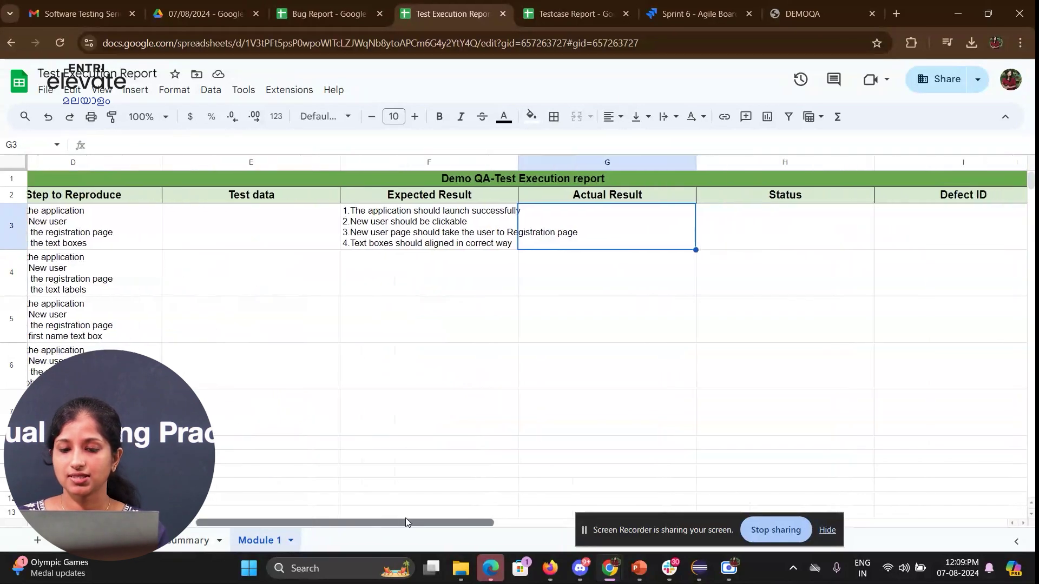
double_click(562, 229)
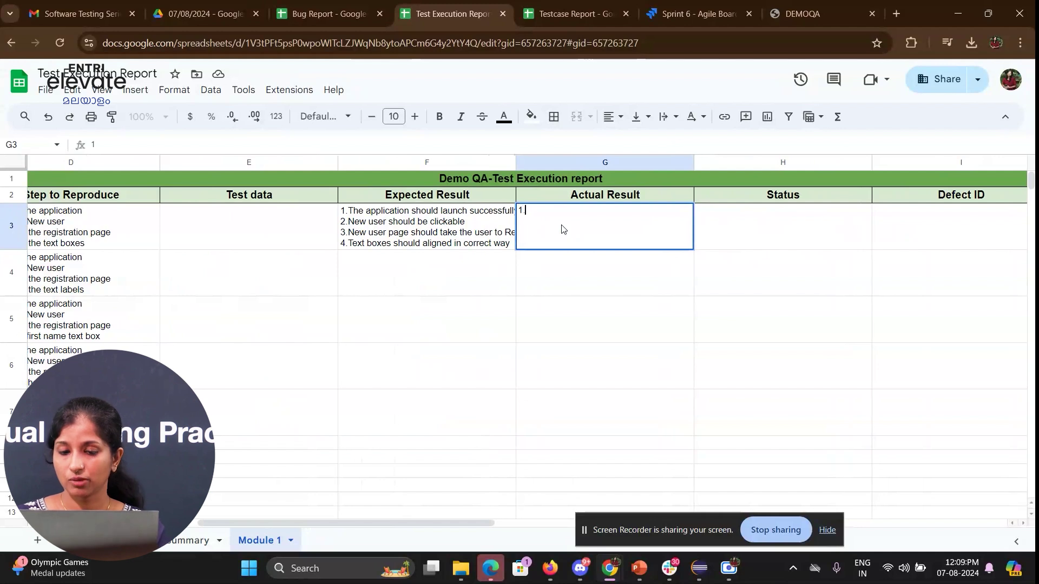
type("1.The app")
type("la")
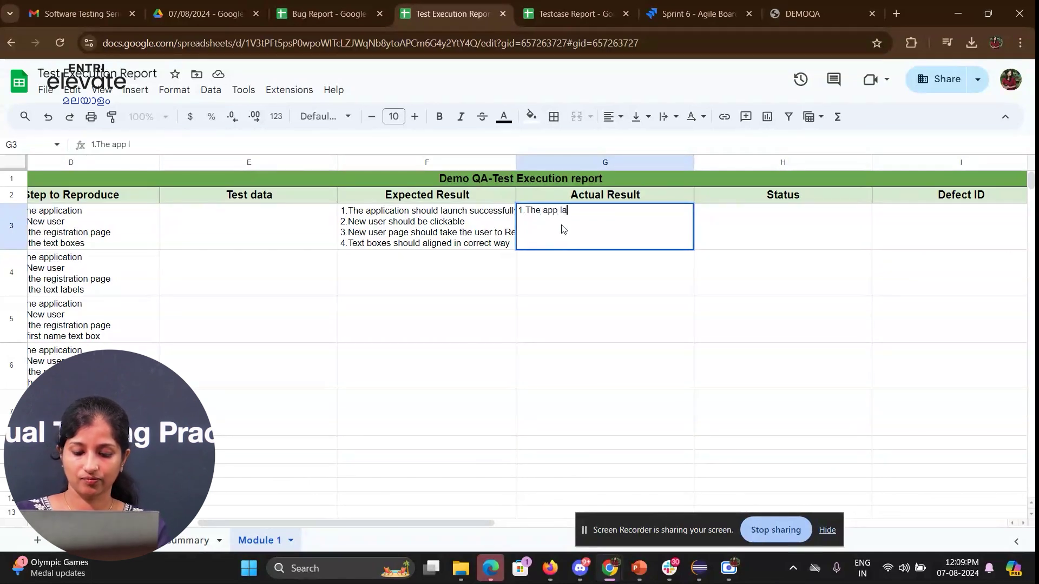
type("un")
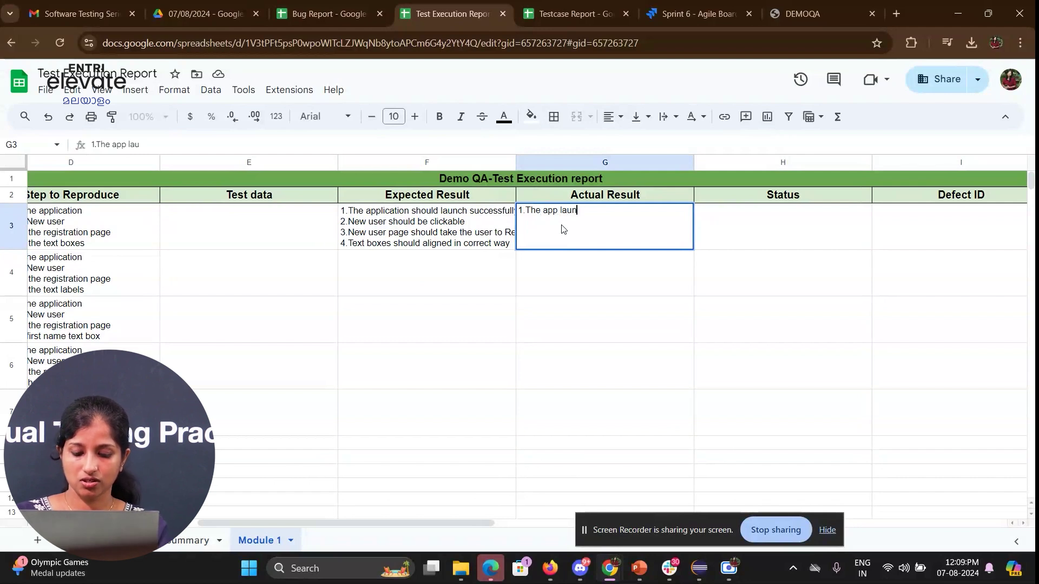
type("ched succesfully ")
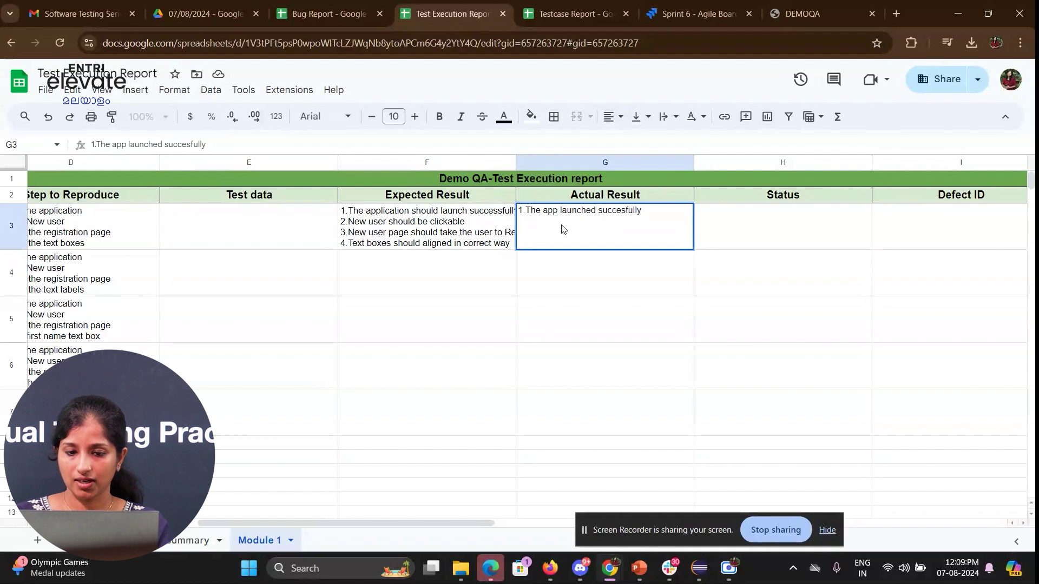
type("2.")
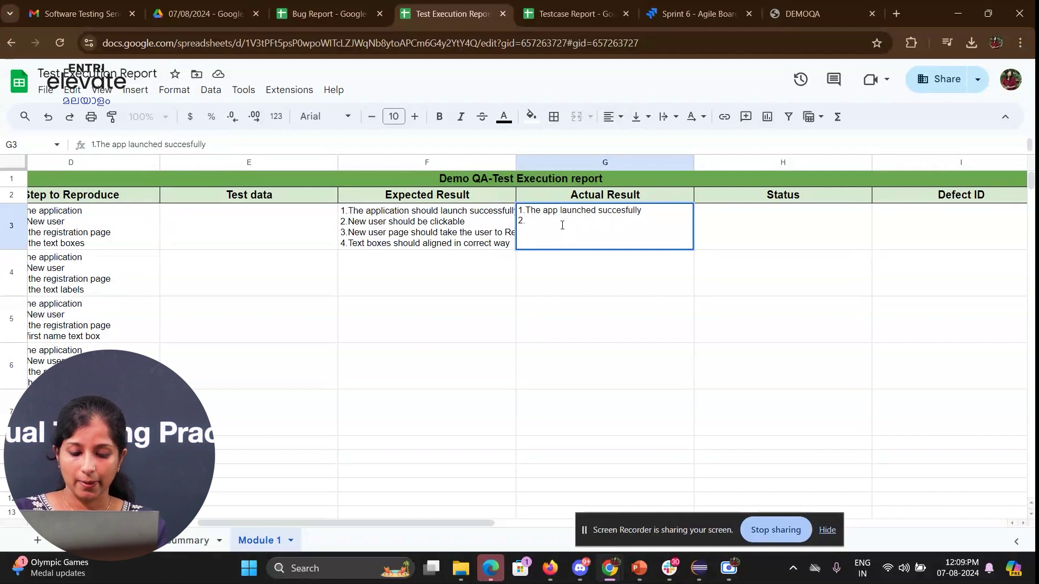
type("New user b")
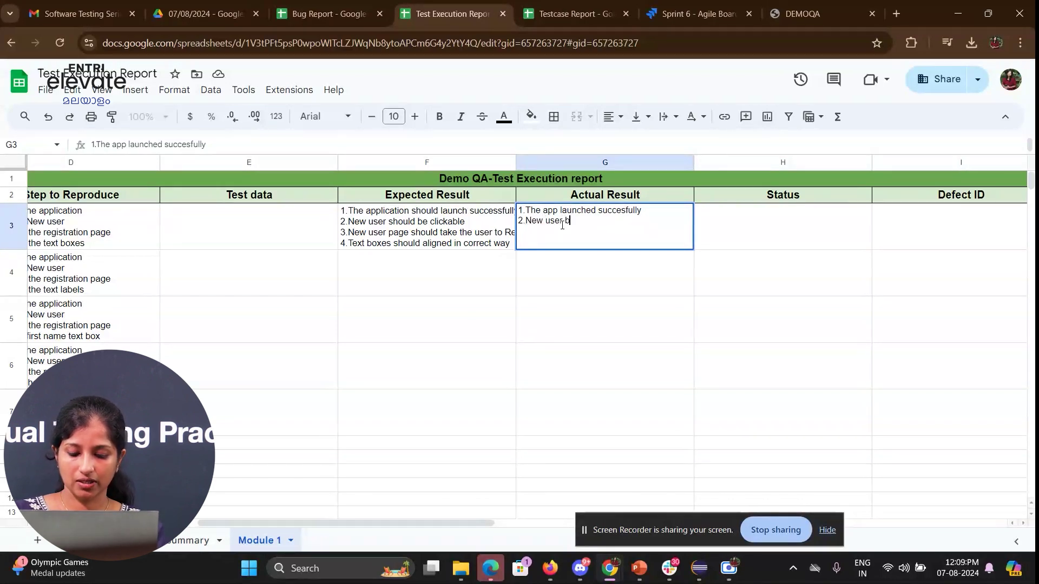
type("utton is cl")
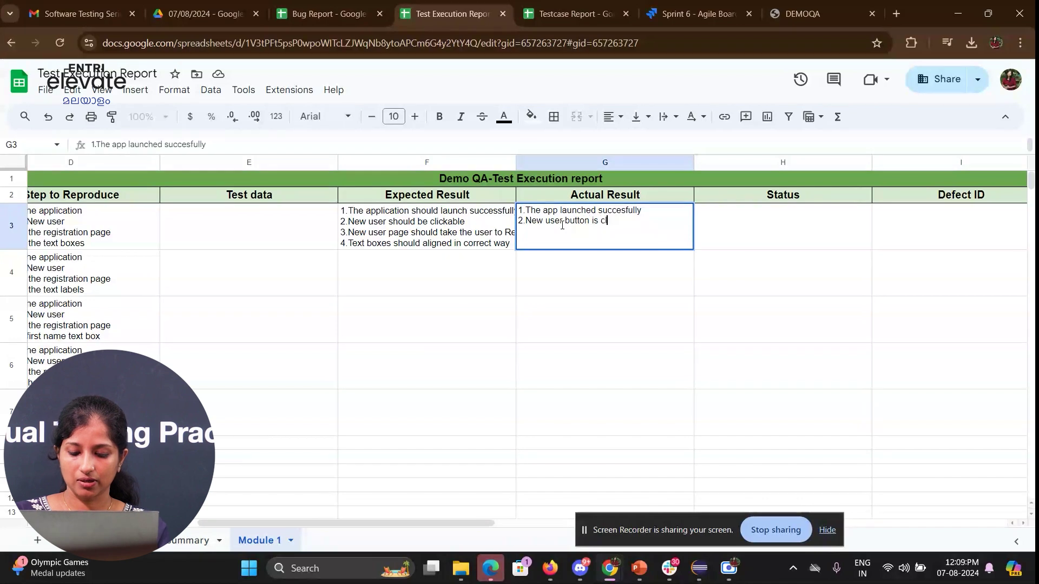
type("ickable")
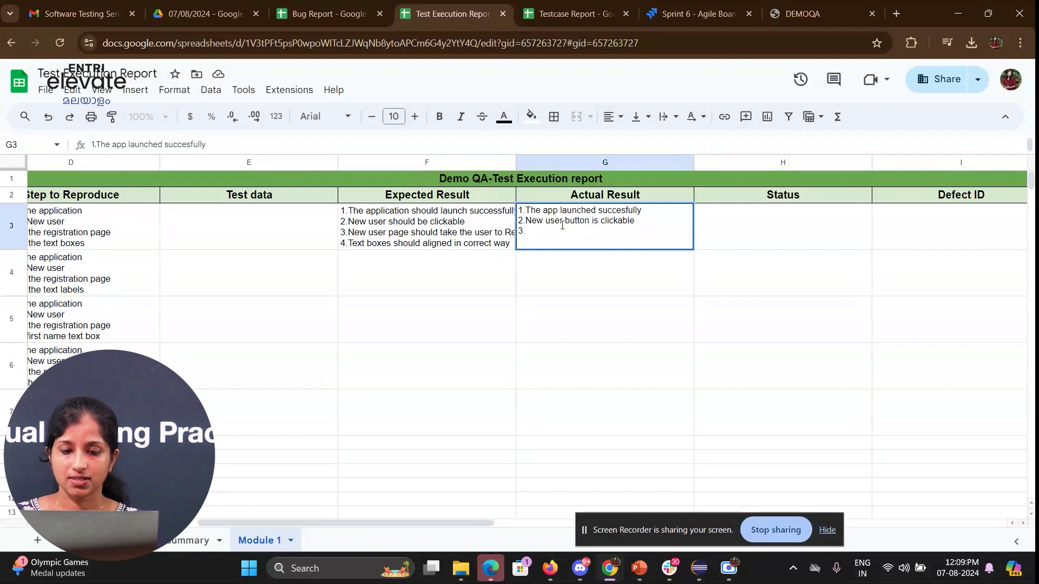
type("3.Regis")
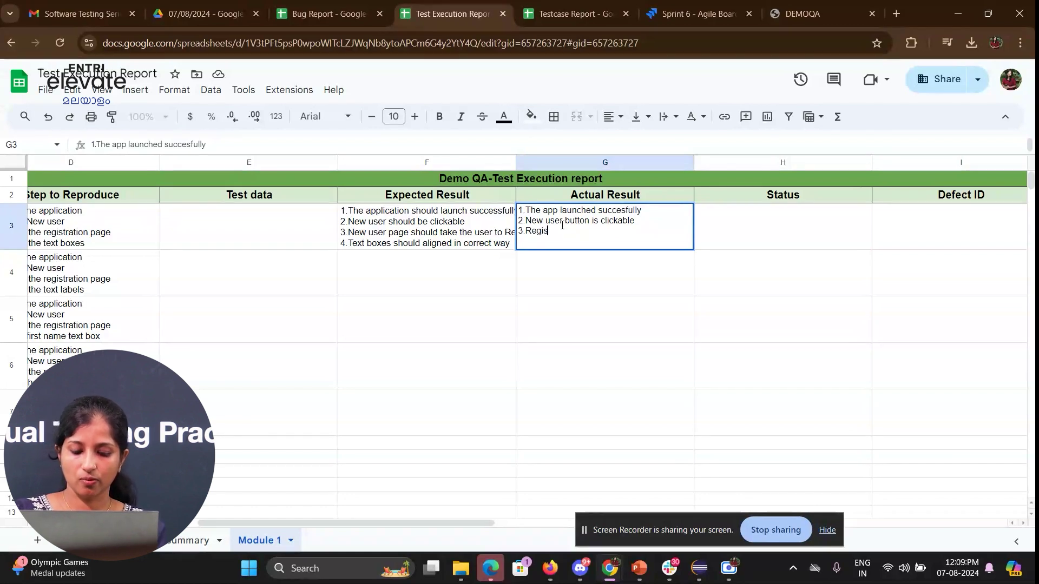
type("tration page")
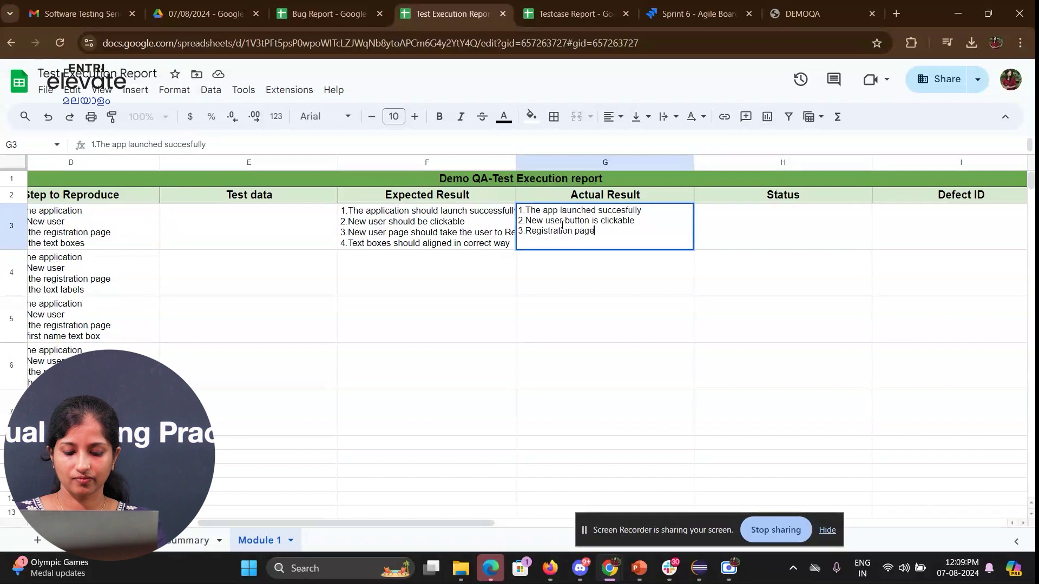
type(" is opened")
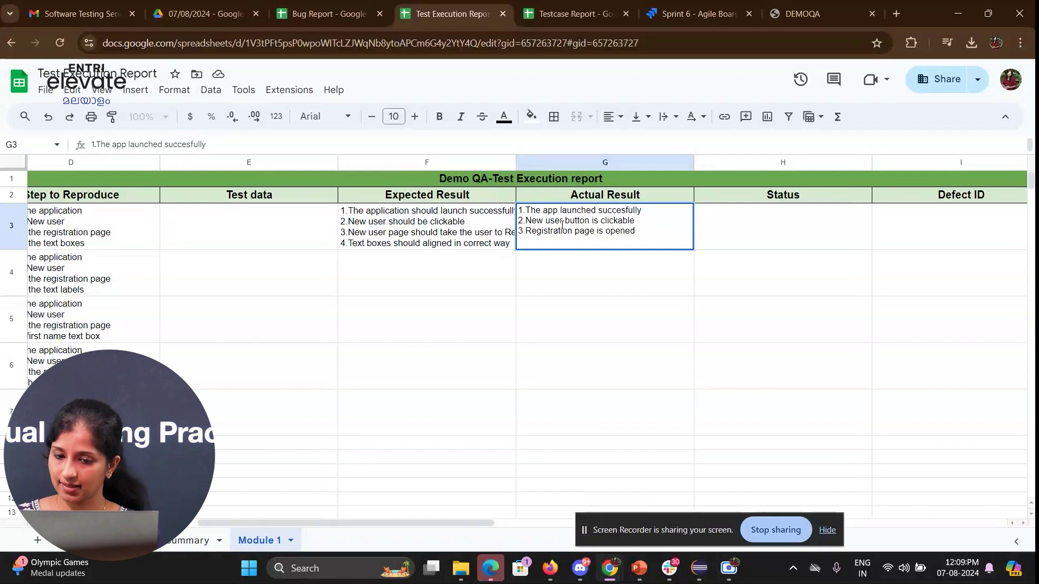
key("alt+Return")
type("4.R")
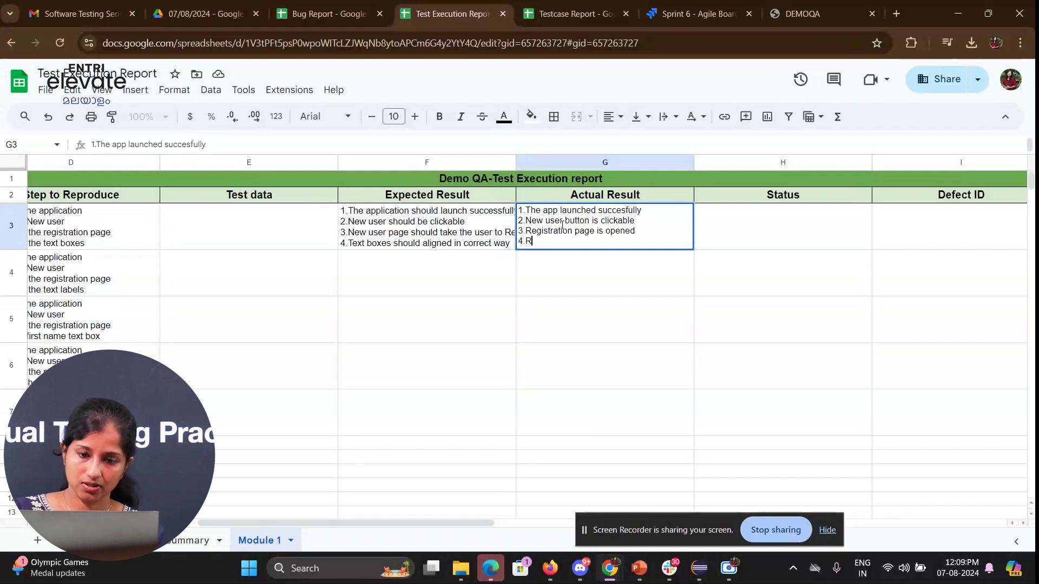
key("BackSpace")
type("Te")
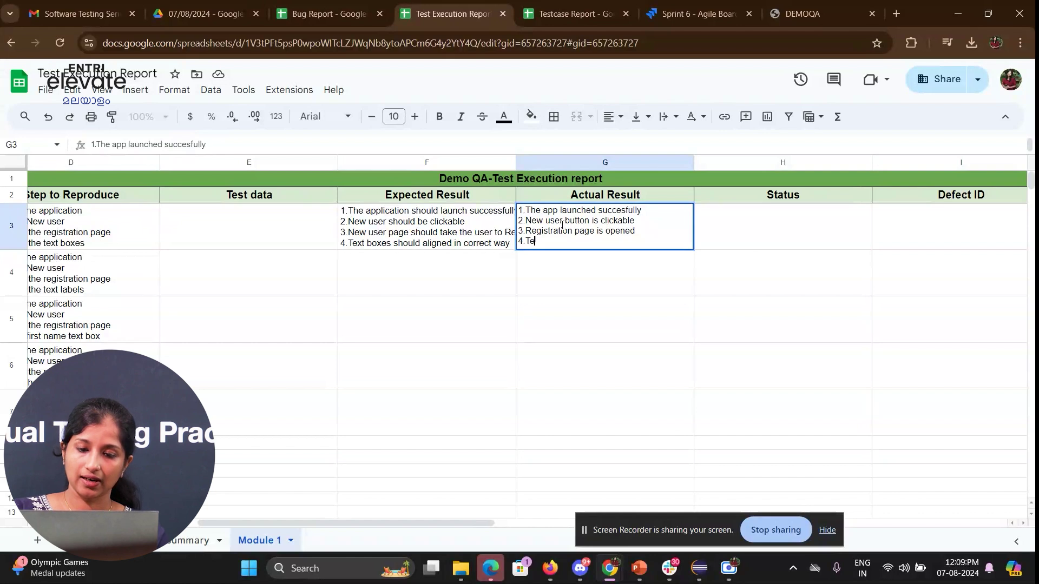
type("xt boxes aligned correctly")
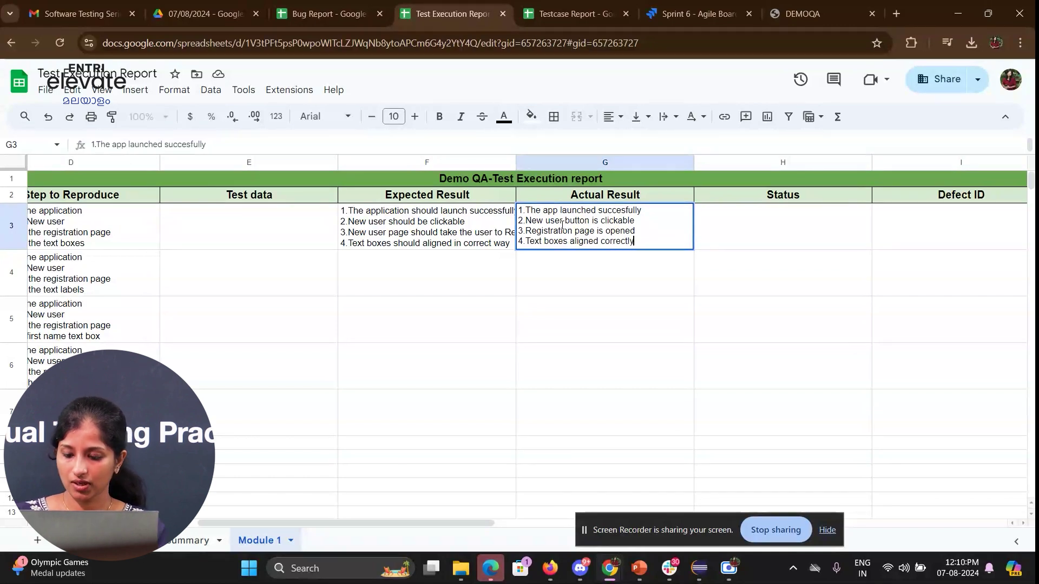
key("Return")
- Mark Demo_TE_001 as Pass with comment NA in J3, then move to row 4
key("Up")
key("Right")
type("Pass")
key("Tab")
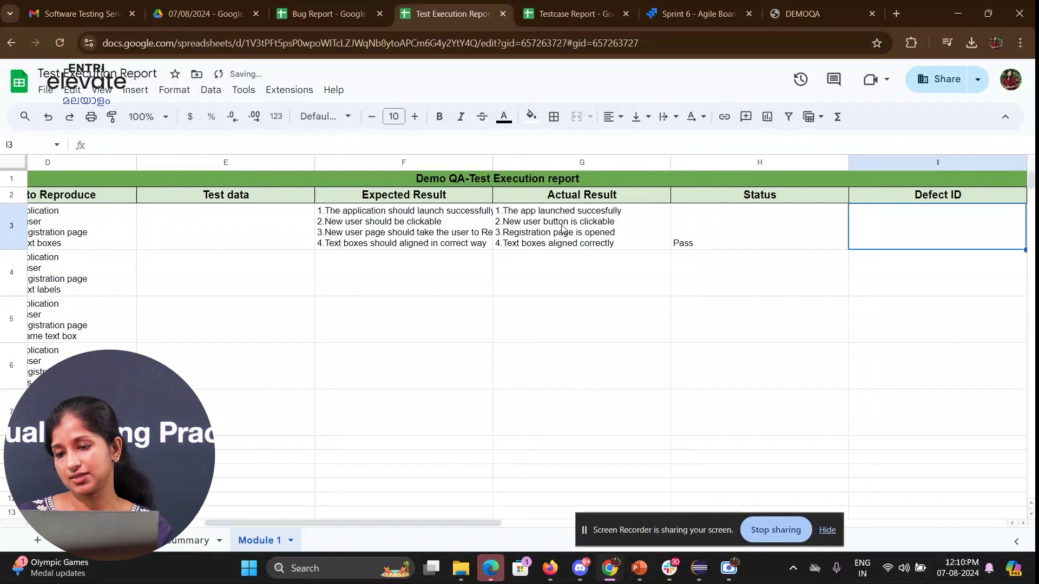
key("Tab")
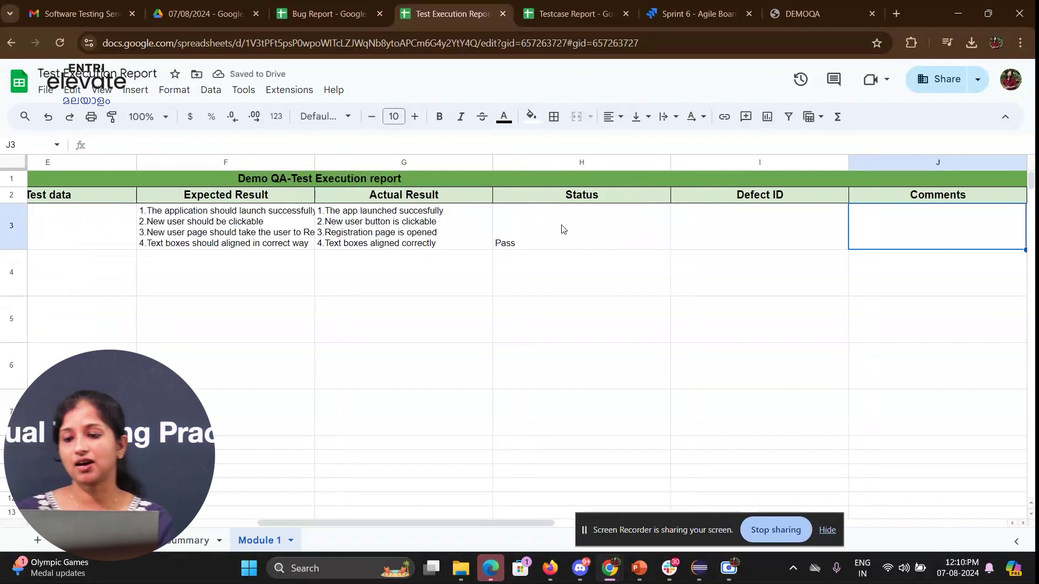
type("N")
key("Tab")
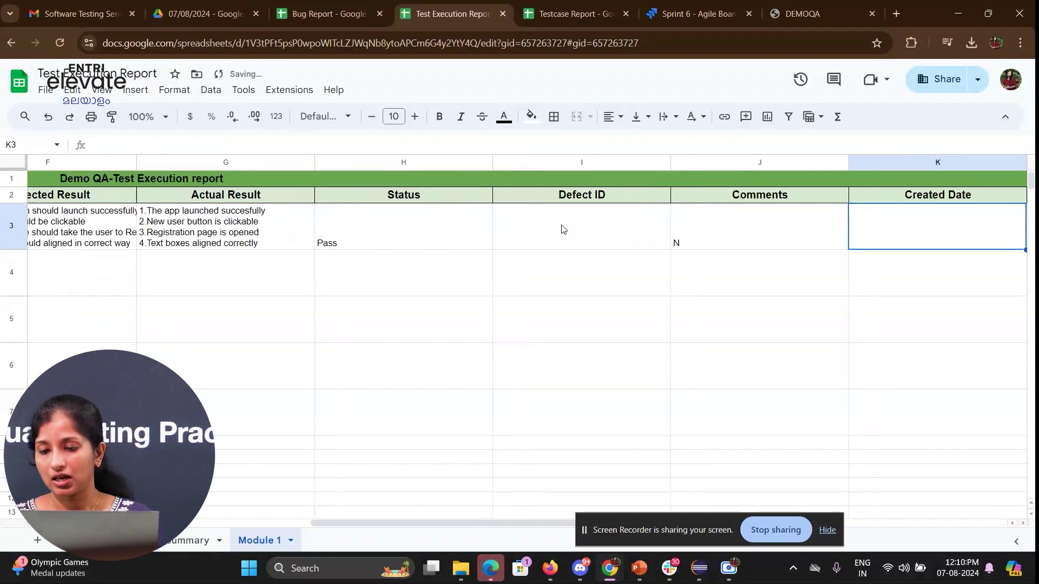
key("shift+Tab")
type("NA")
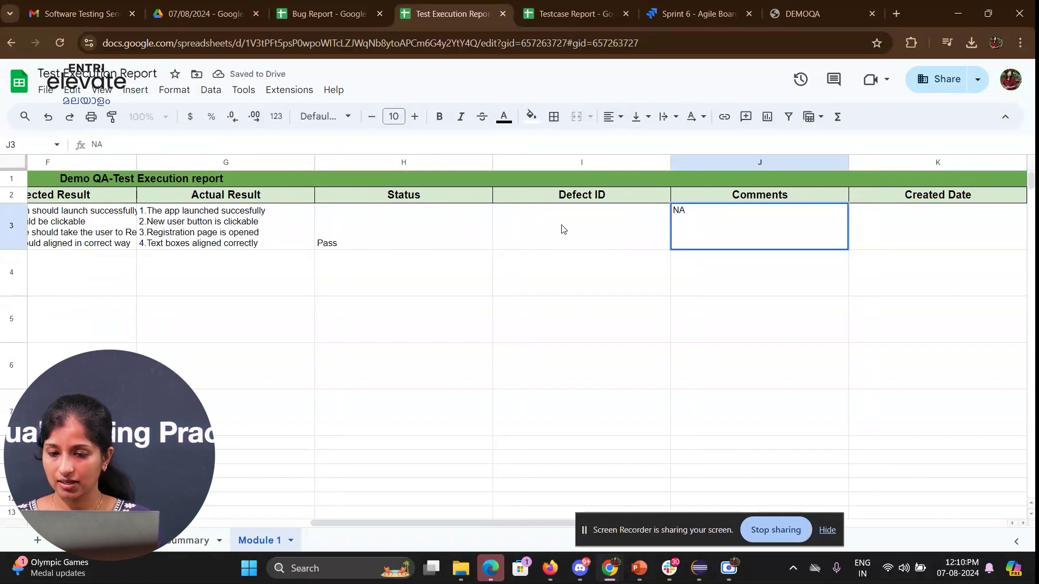
key("Tab")
key("Tab")
key("Down")
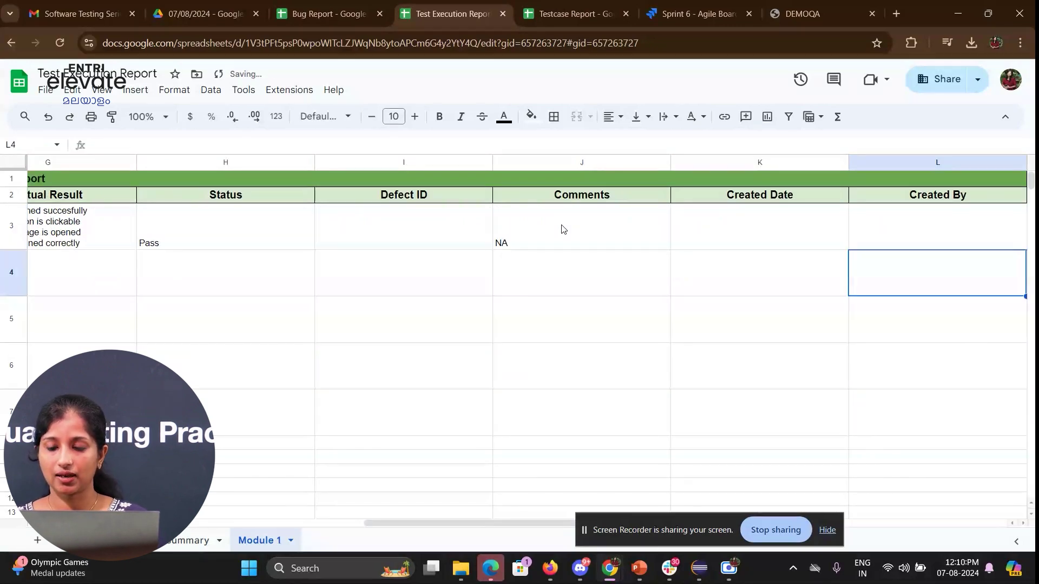
key("Left")
key("Left")
key("Left")
key("Left")
key("Left")
key("Left")
key("Left")
key("Left")
key("Left")
key("Left")
key("Left")
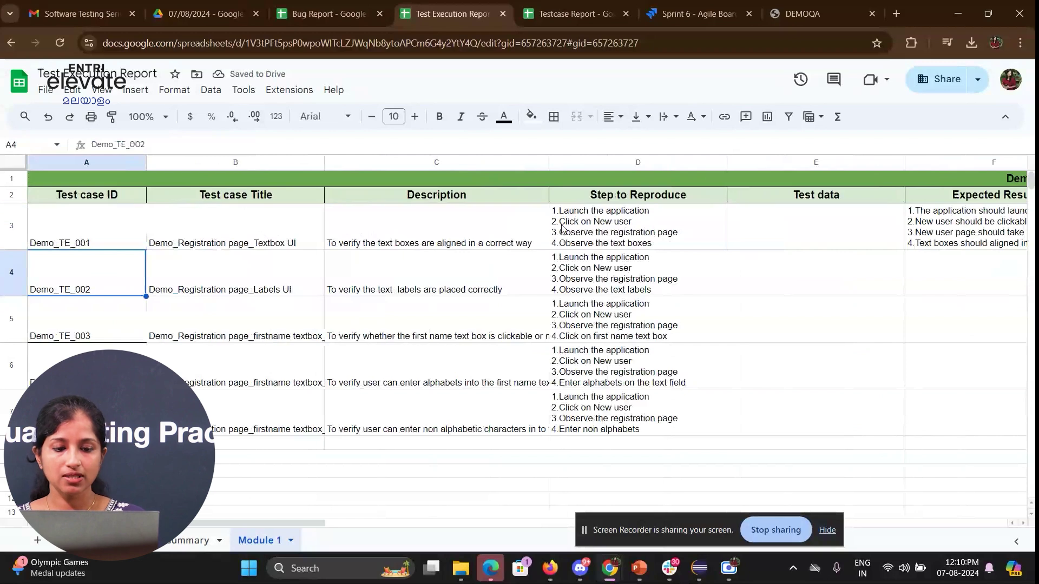
- Review test cases Demo_TE_003 to Demo_TE_005 and widen the Test case Title column to show full titles
scroll(318, 281, "down", 1)
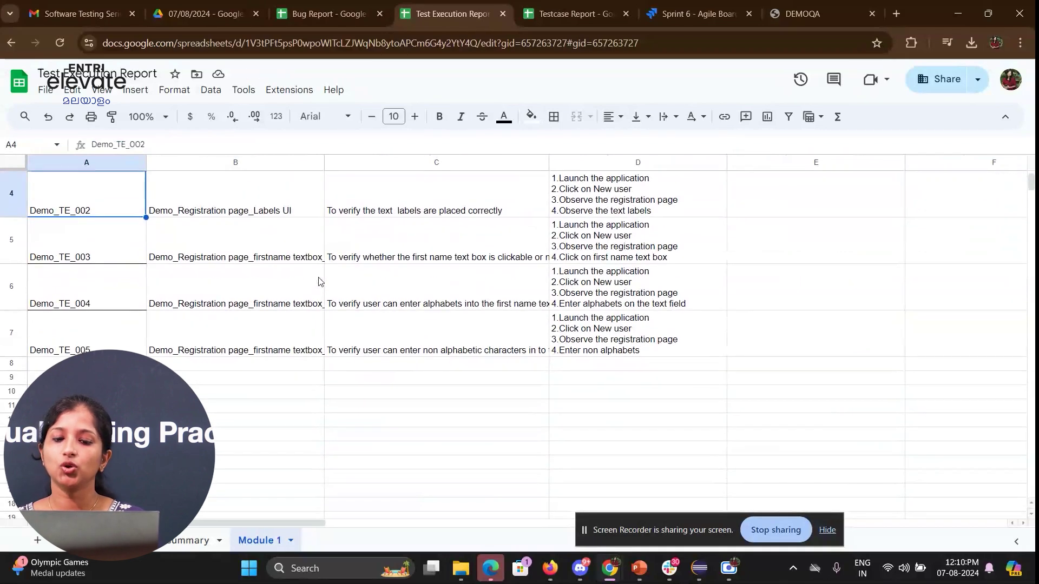
left_click(575, 314)
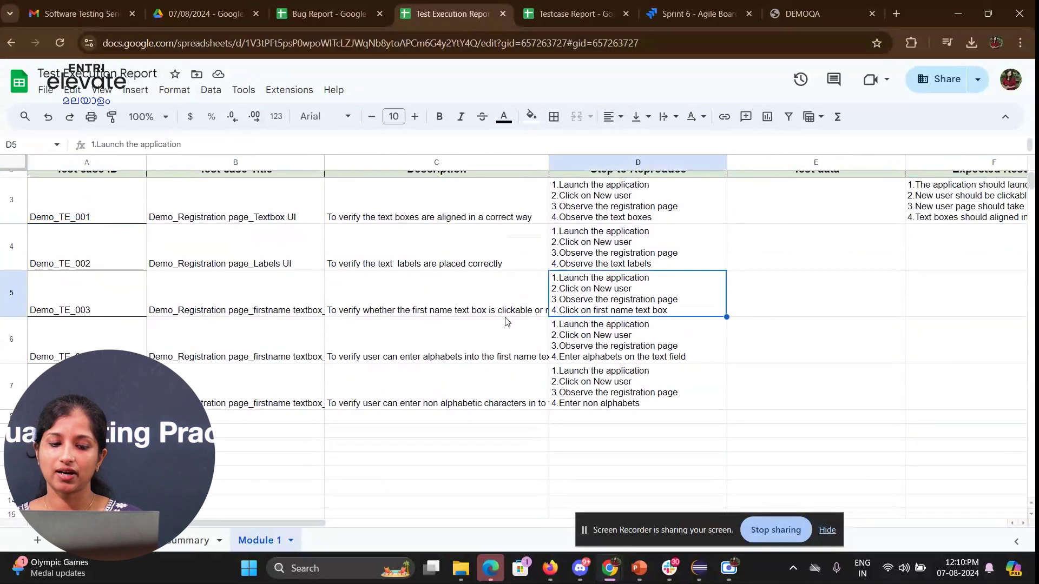
left_click(474, 313)
left_click(466, 347)
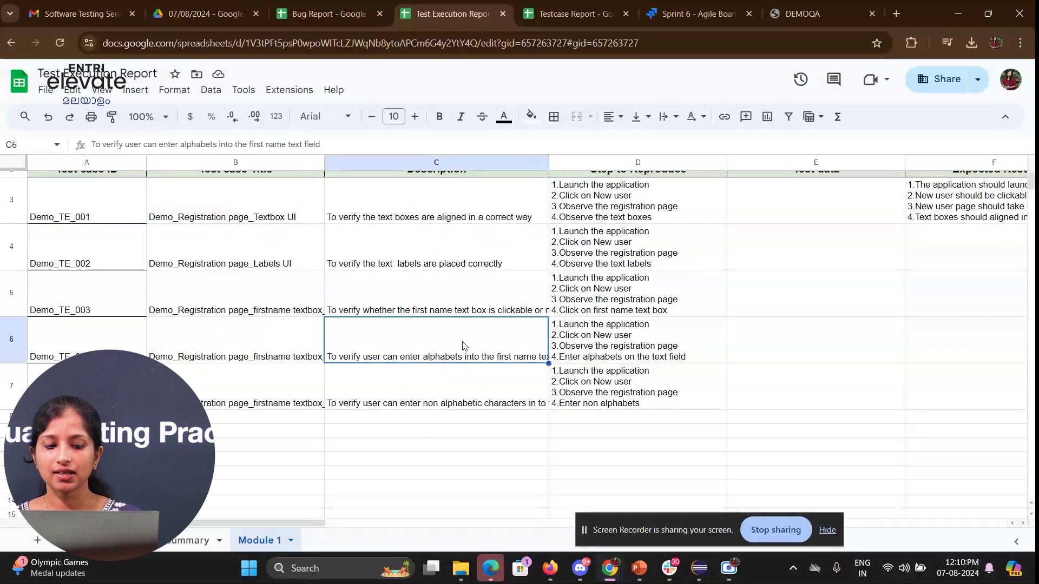
left_click(285, 337)
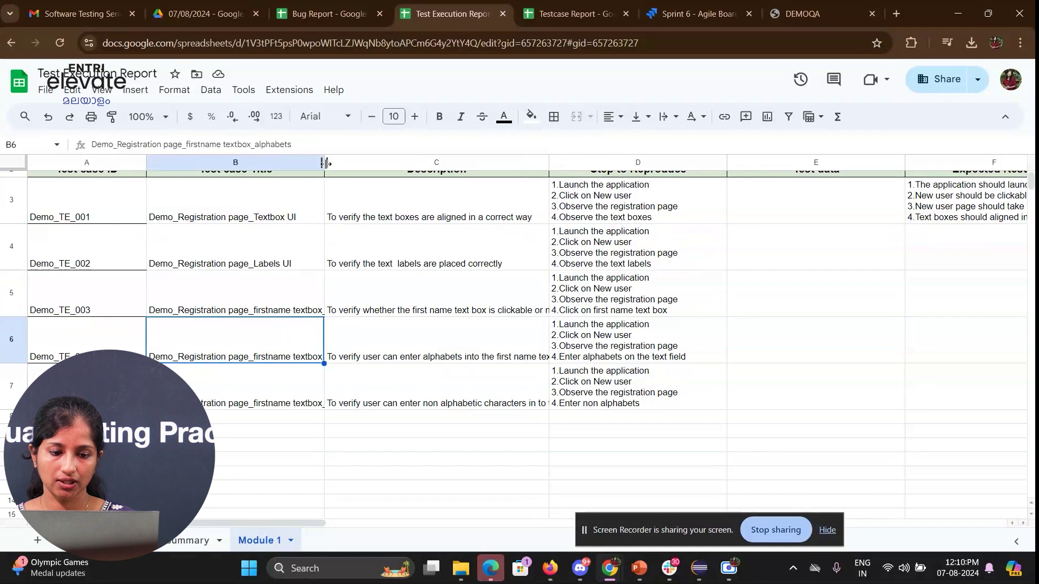
left_click_drag(341, 164, 391, 163)
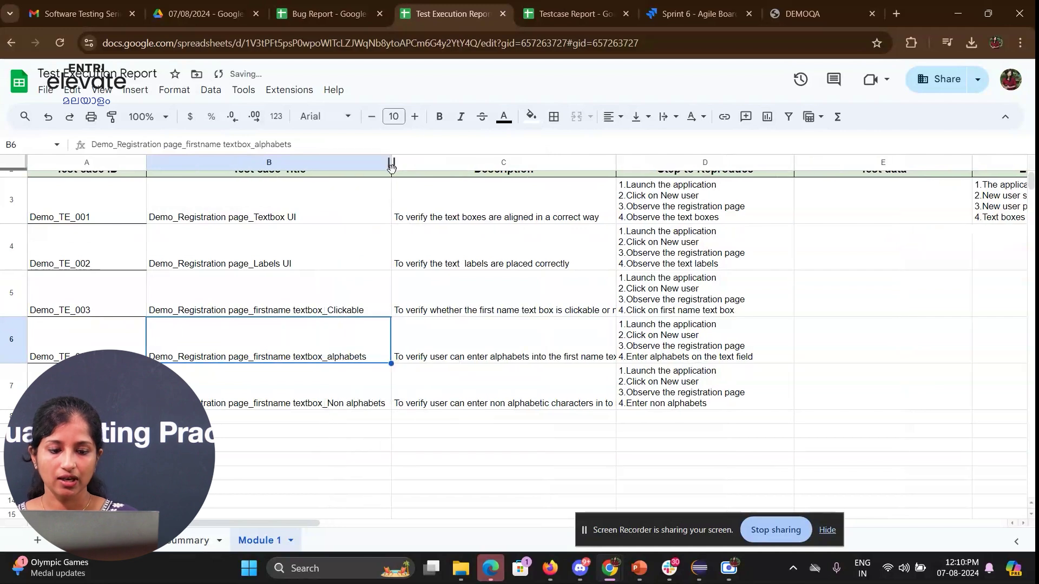
left_click(332, 373)
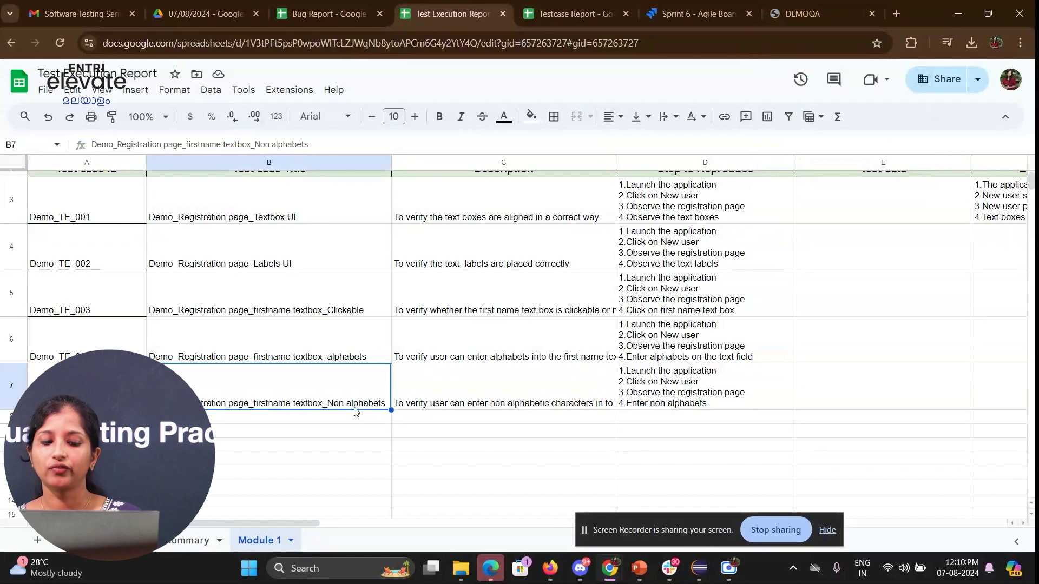
- On DEMOQA, fill first name 121212121, last name 1212121, username test and a password
left_click(803, 12)
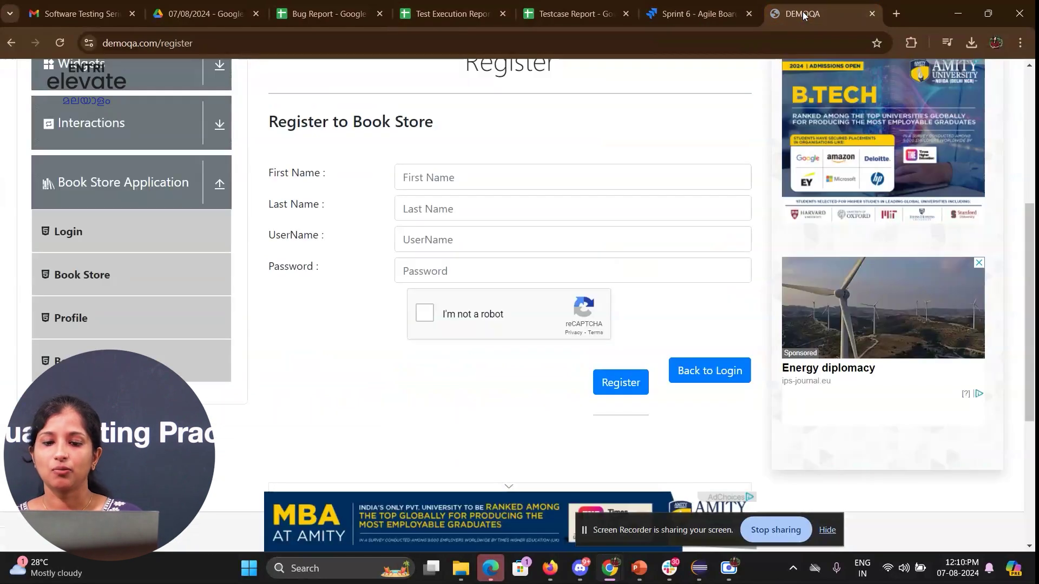
left_click(495, 178)
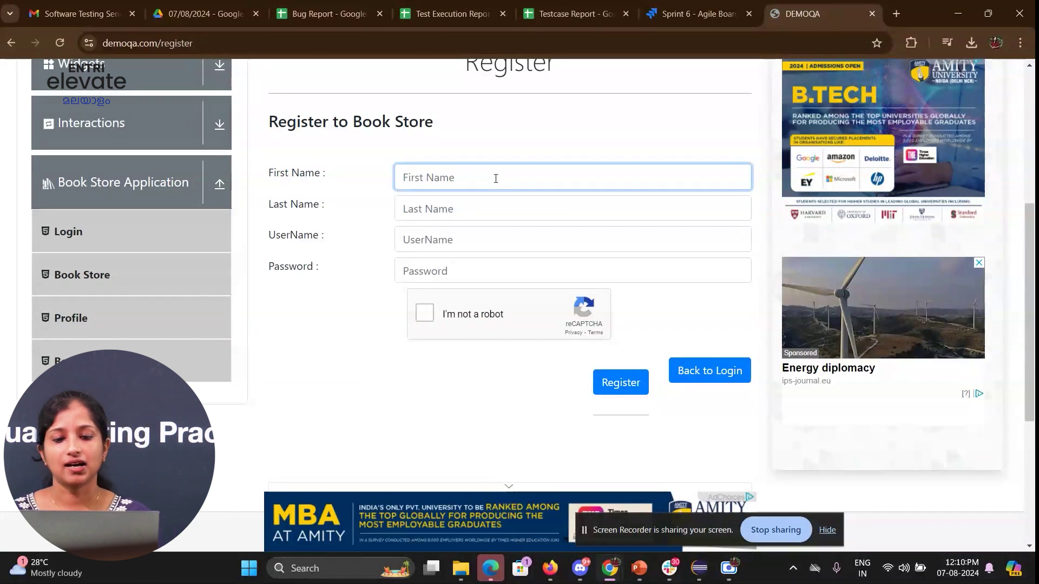
type("121")
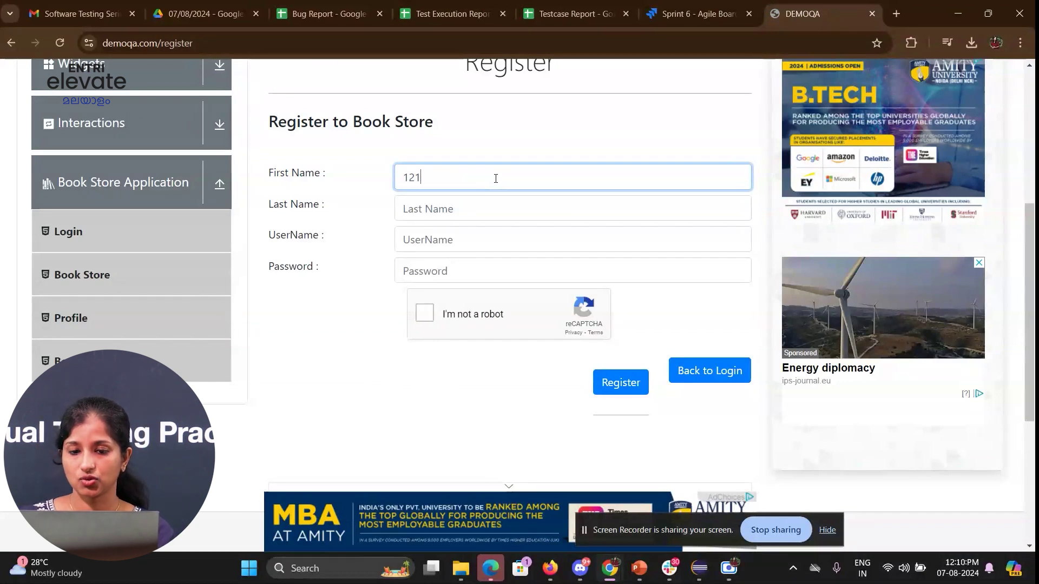
type("212121")
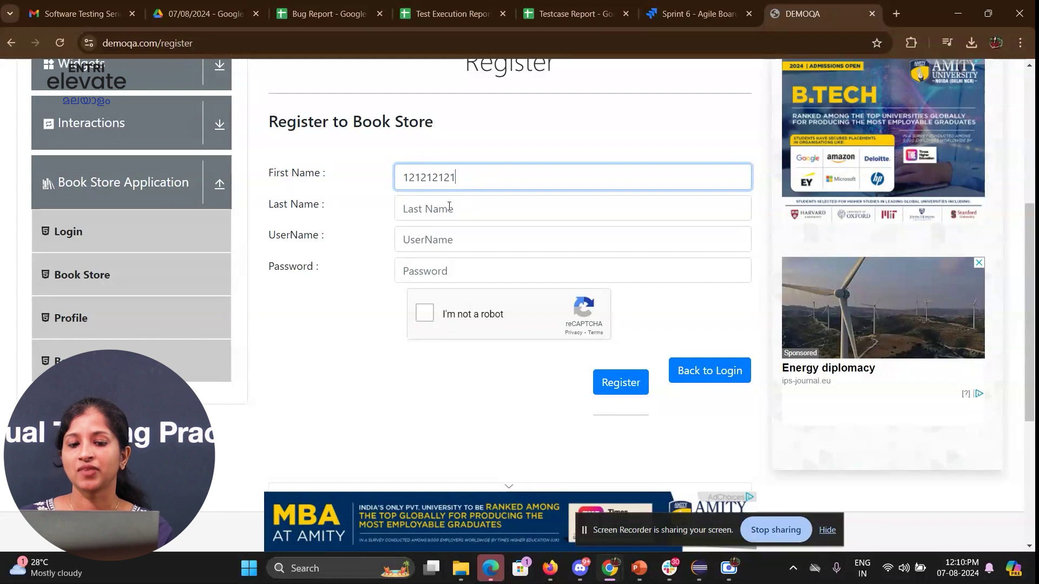
left_click(450, 208)
type("1212121")
left_click(443, 241)
type("test")
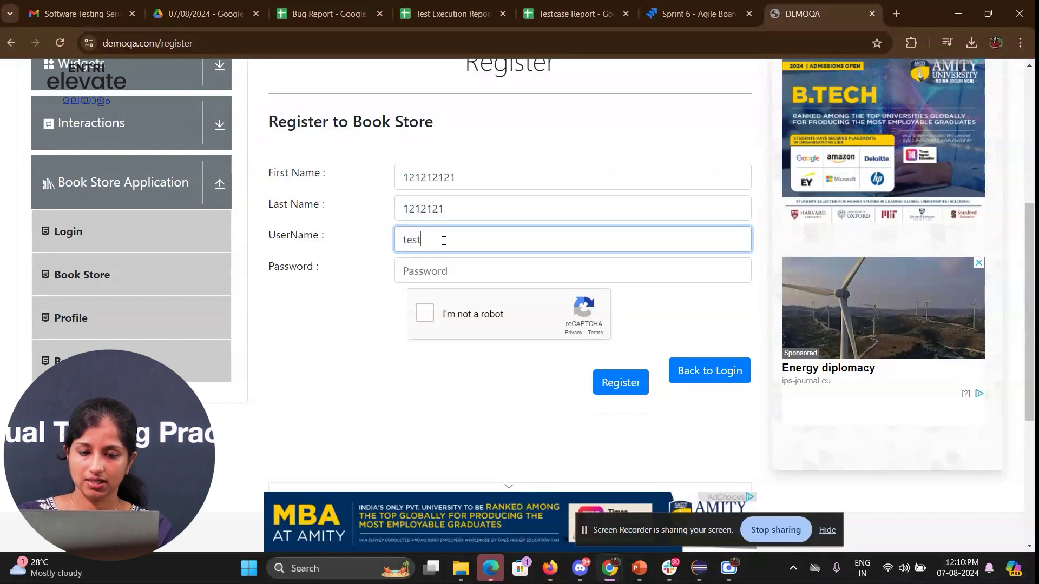
left_click(438, 264)
type("T")
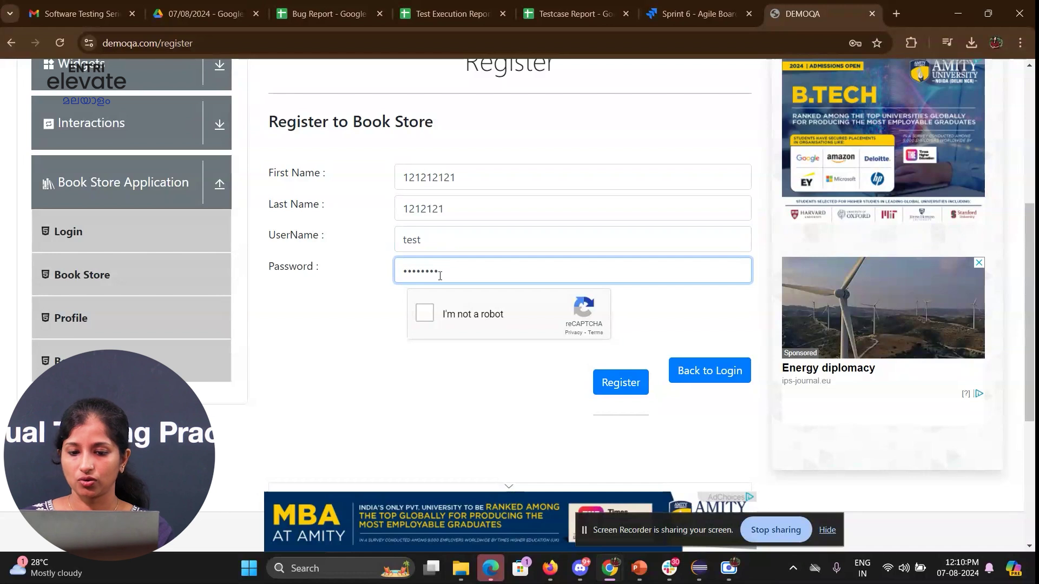
- Tick the reCAPTCHA, screenshot the filled form, and submit the registration
left_click(433, 320)
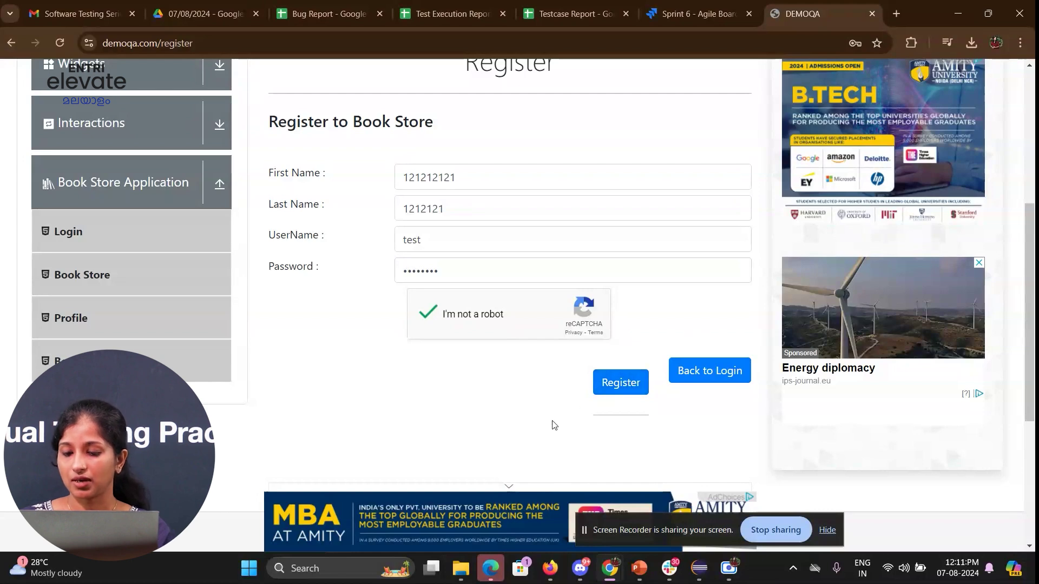
key("super+shift+s")
left_click_drag(138, 56, 849, 440)
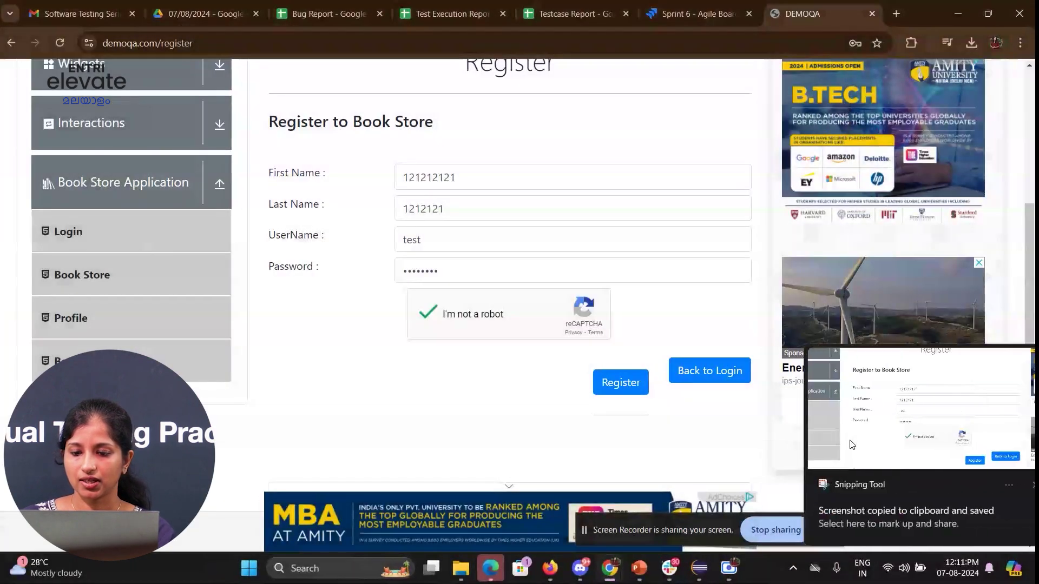
left_click(623, 385)
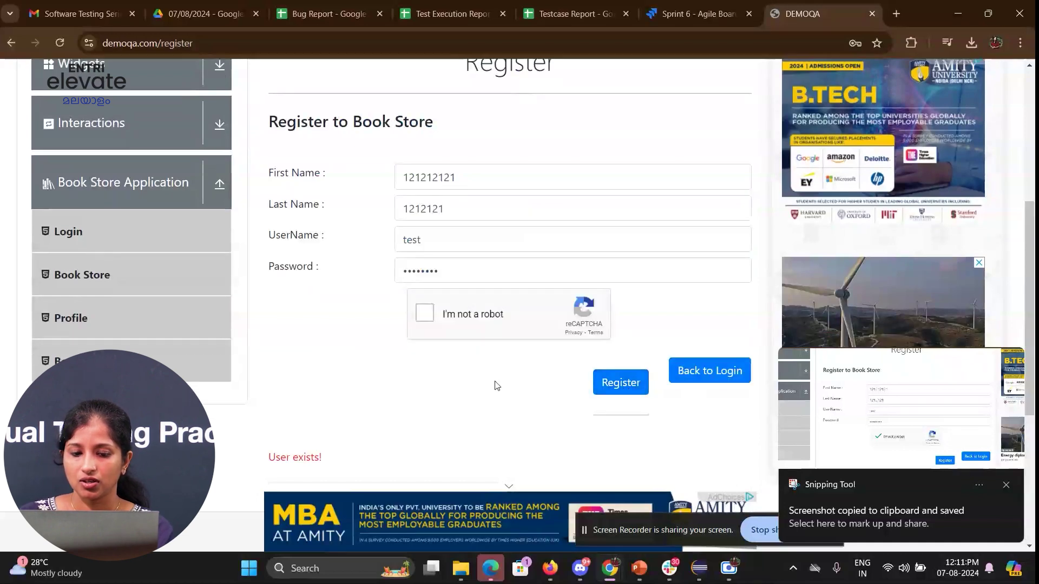
scroll(494, 385, "down", 2)
scroll(494, 385, "up", 2)
scroll(495, 385, "down", 1)
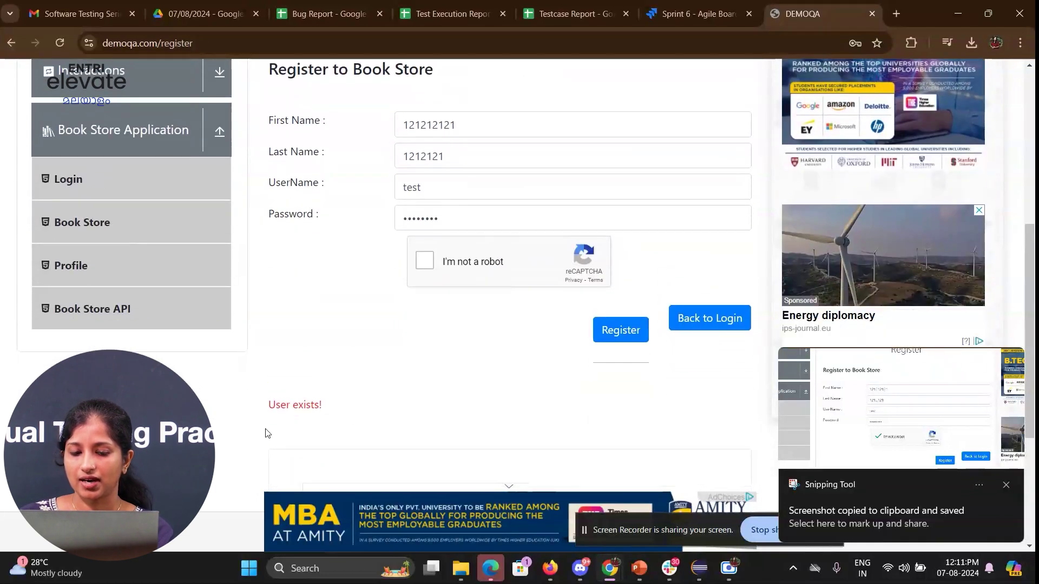
- Change the first name to test12355555 and submit the registration again
left_click_drag(475, 125, 395, 133)
key("BackSpace")
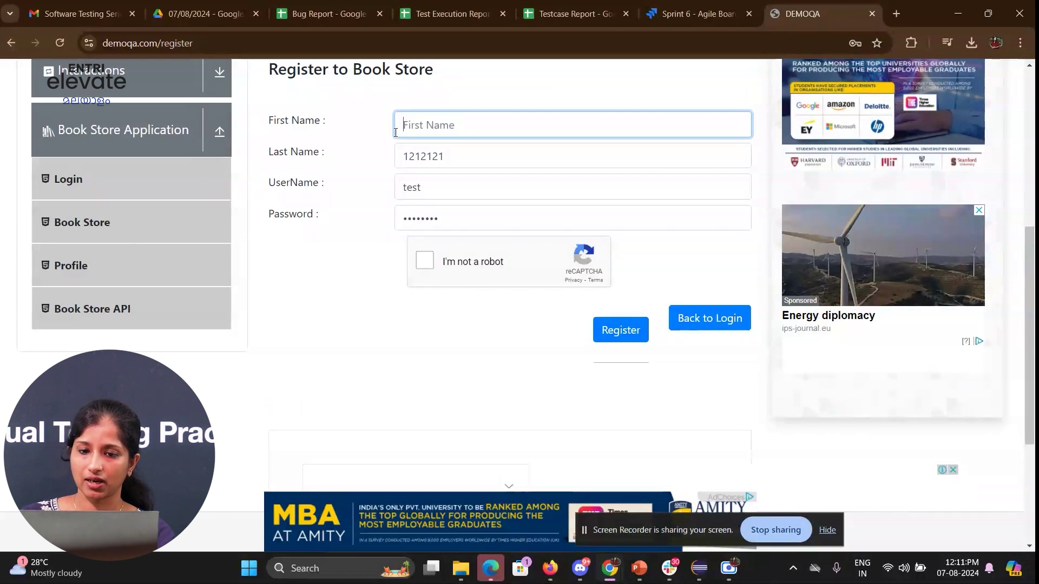
type("test")
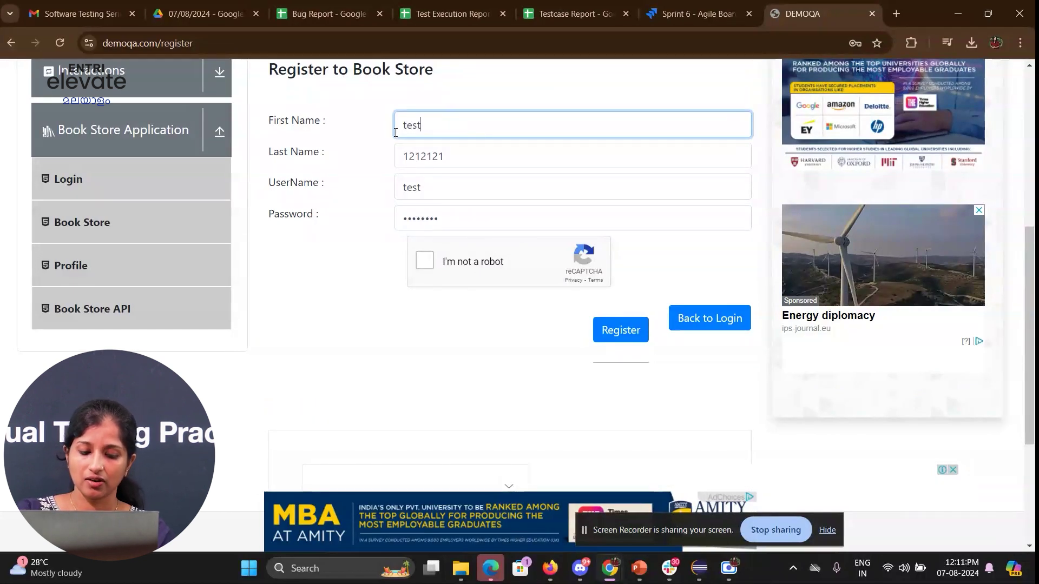
type("12355555")
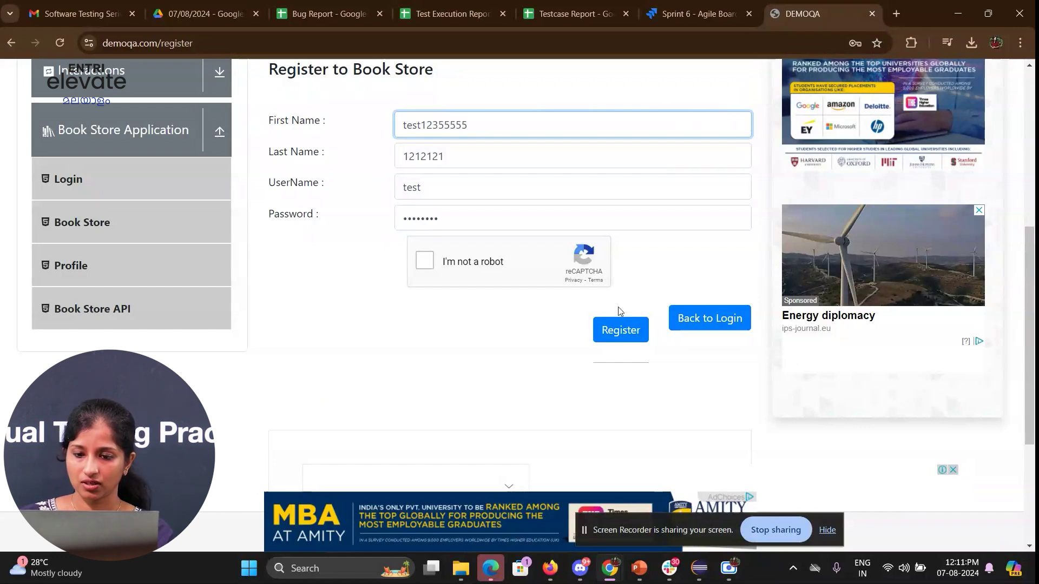
left_click(615, 336)
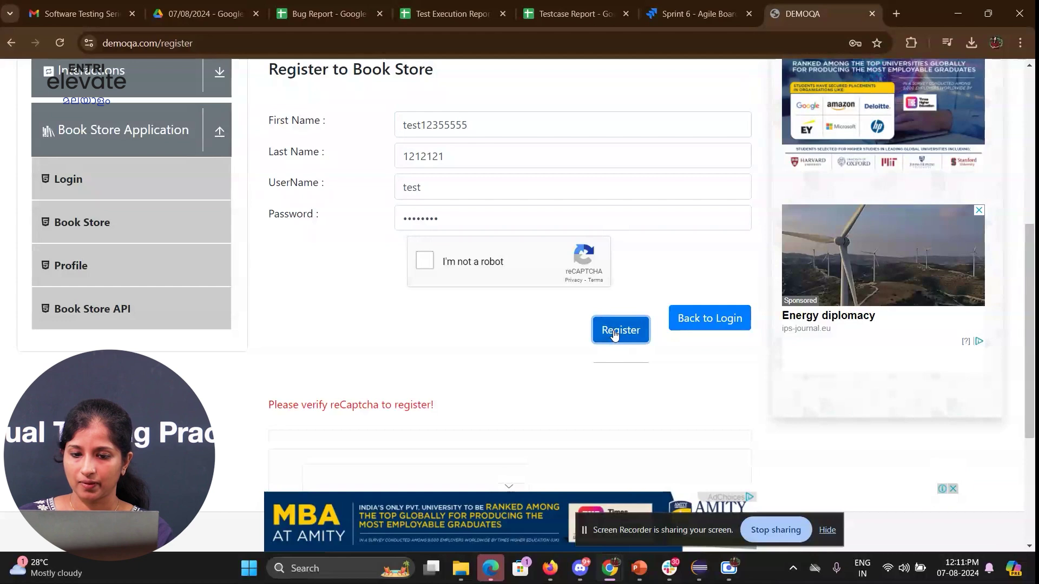
- Solve the bicycle reCAPTCHA, resubmit, and select the 'User exists!' error text
left_click(425, 261)
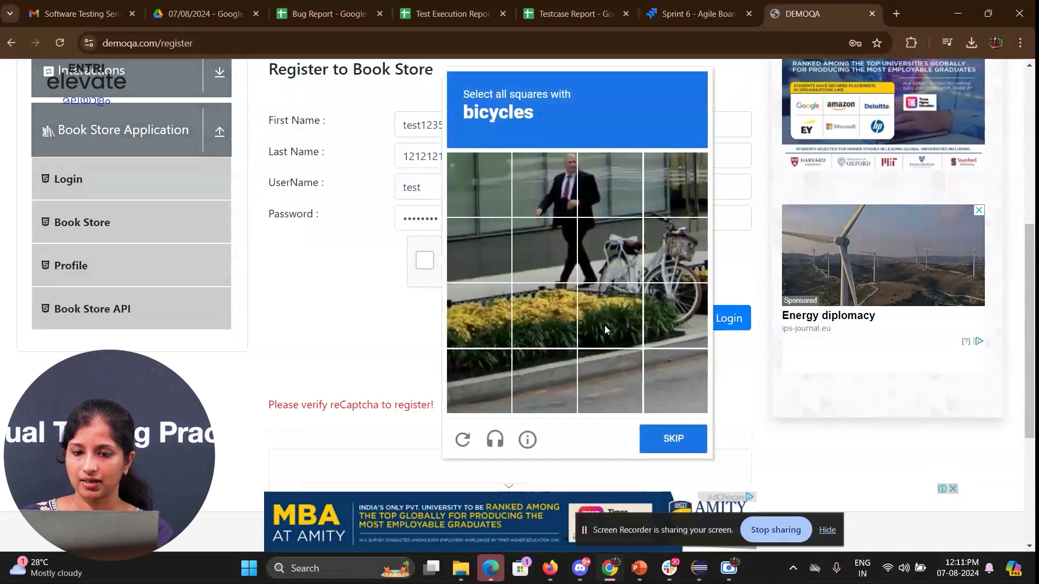
left_click(605, 258)
left_click(668, 262)
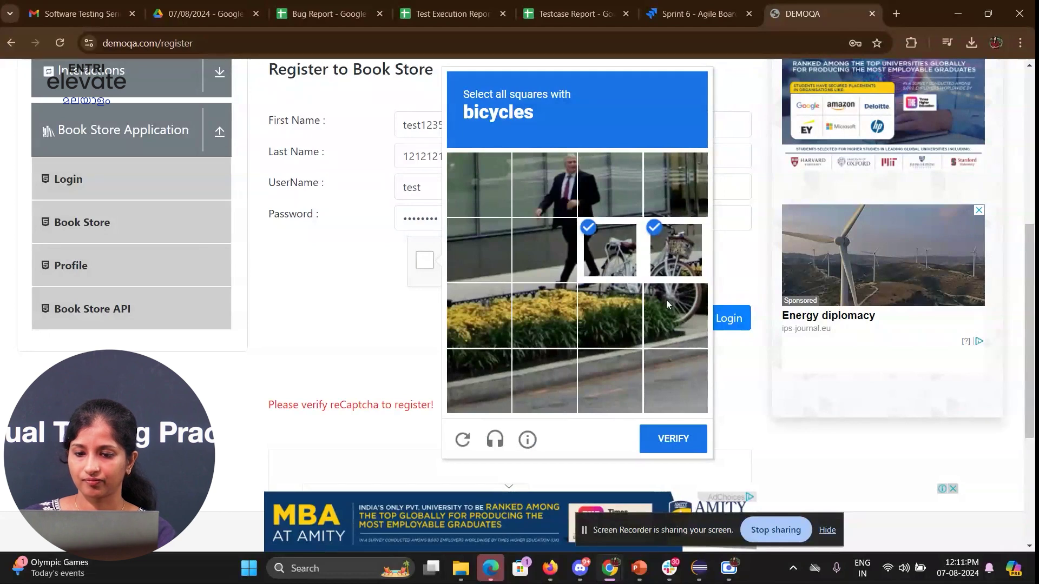
left_click(667, 300)
left_click(615, 313)
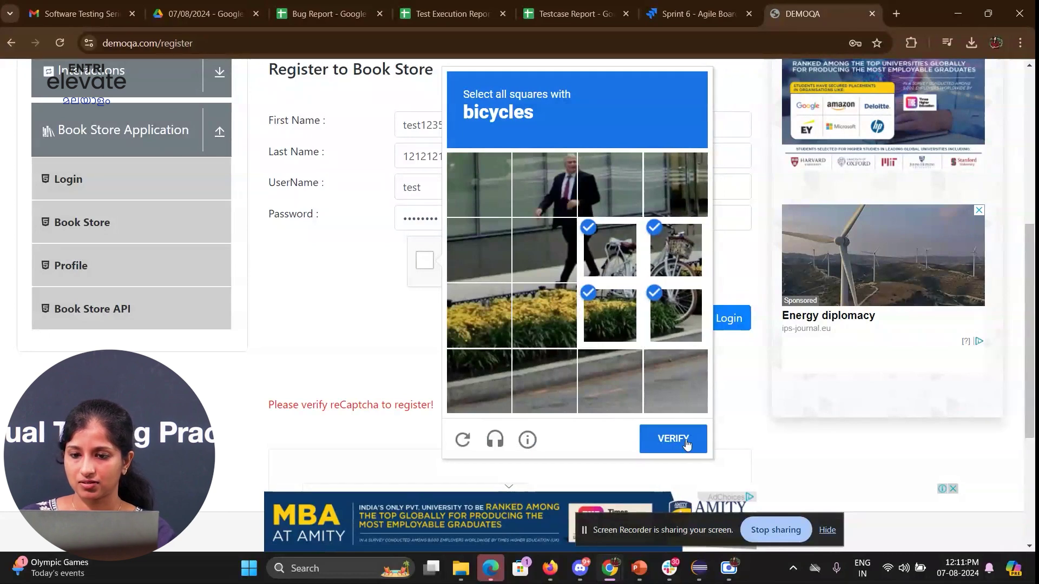
left_click(686, 439)
left_click(629, 342)
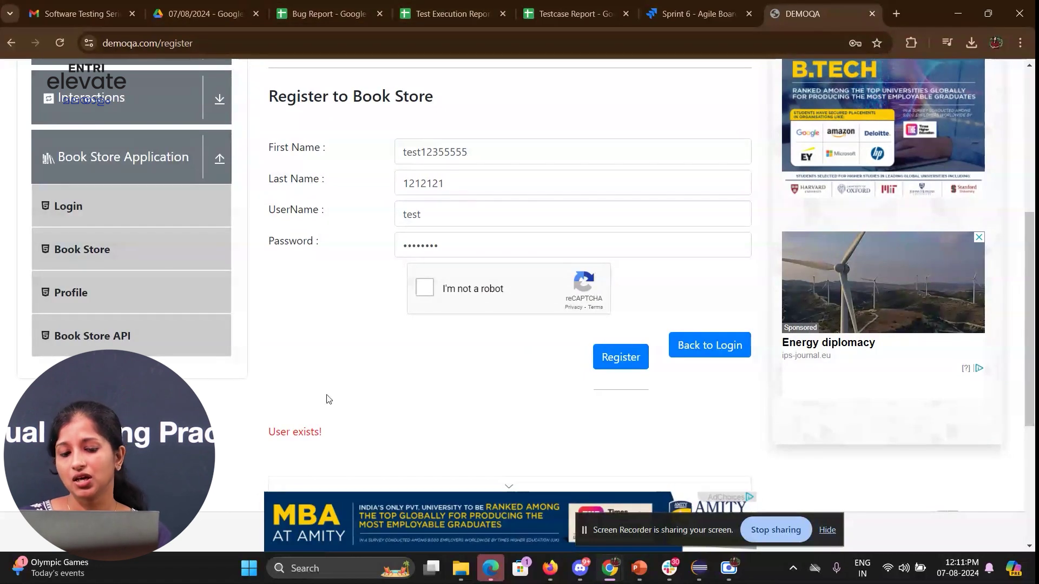
left_click_drag(280, 432, 392, 429)
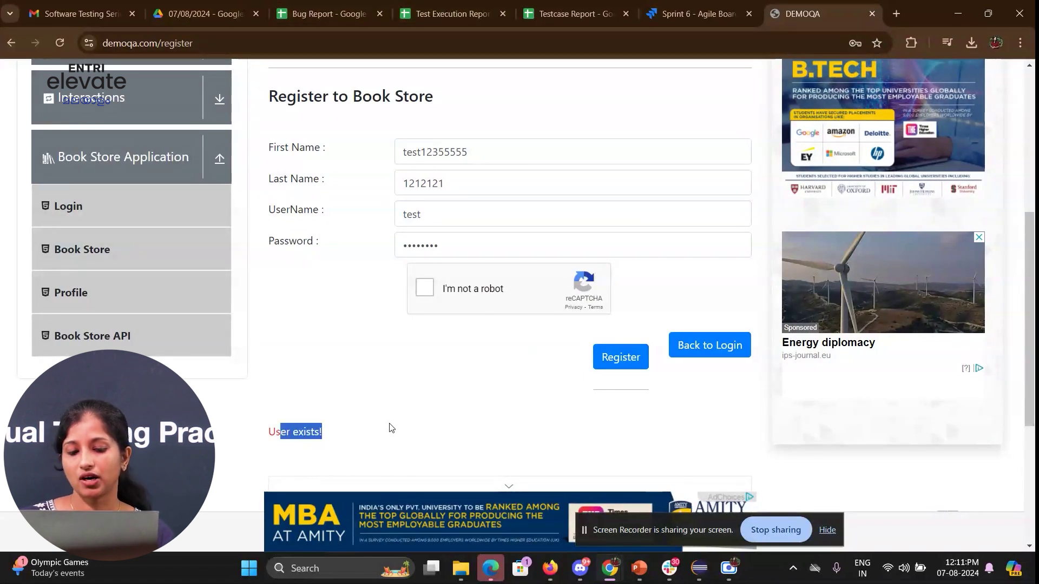
left_click(389, 428)
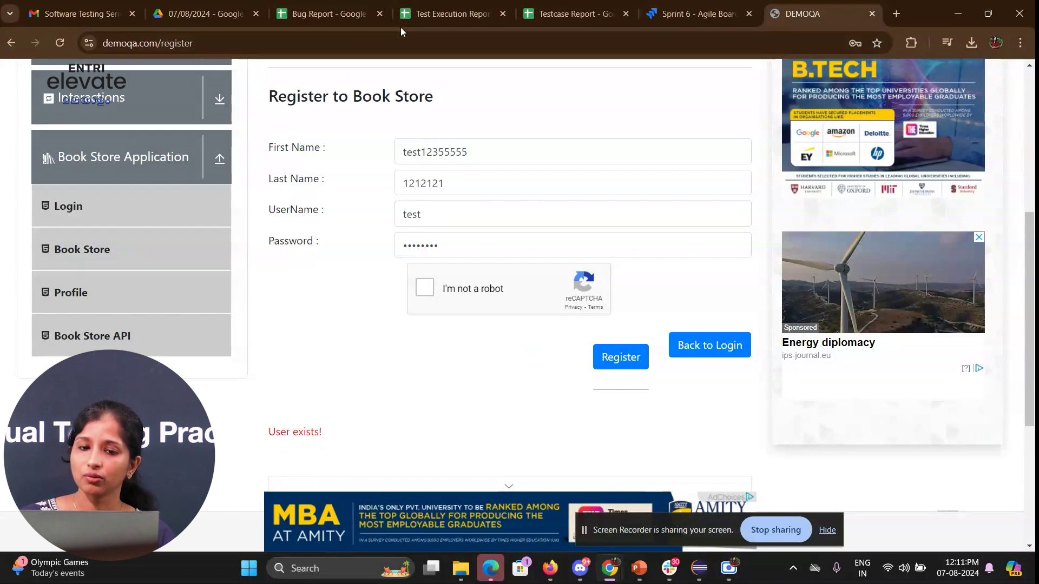
- Back in the Test Execution Report, type '1.The application should launched successfully 2.' into F7
left_click(458, 6)
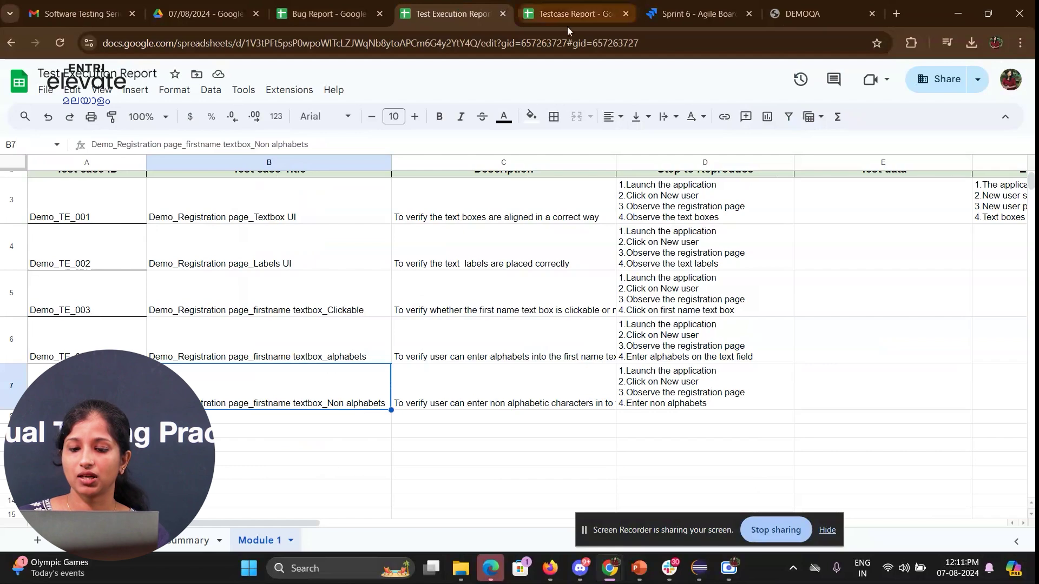
left_click(548, 15)
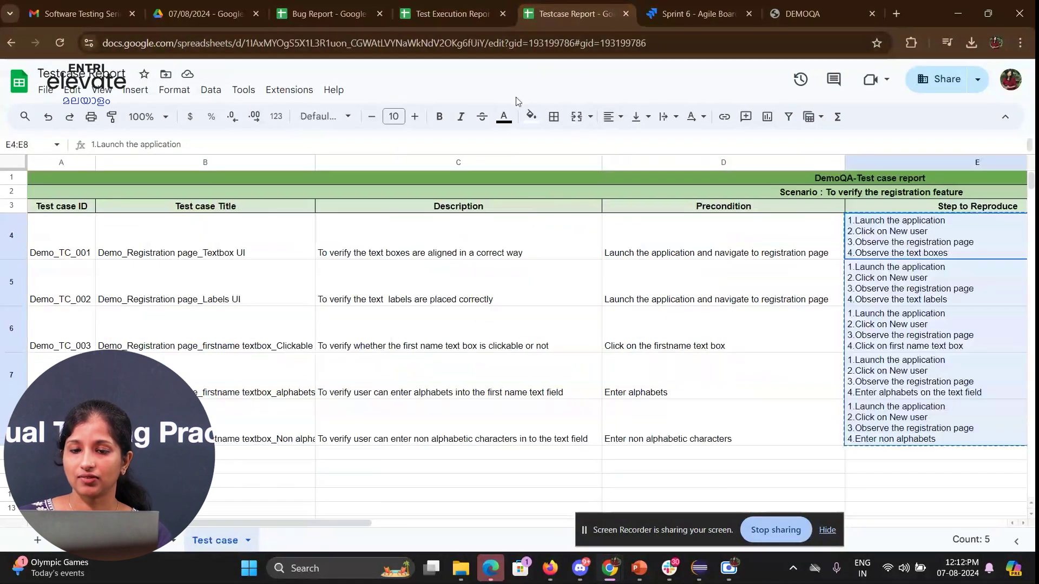
left_click(452, 13)
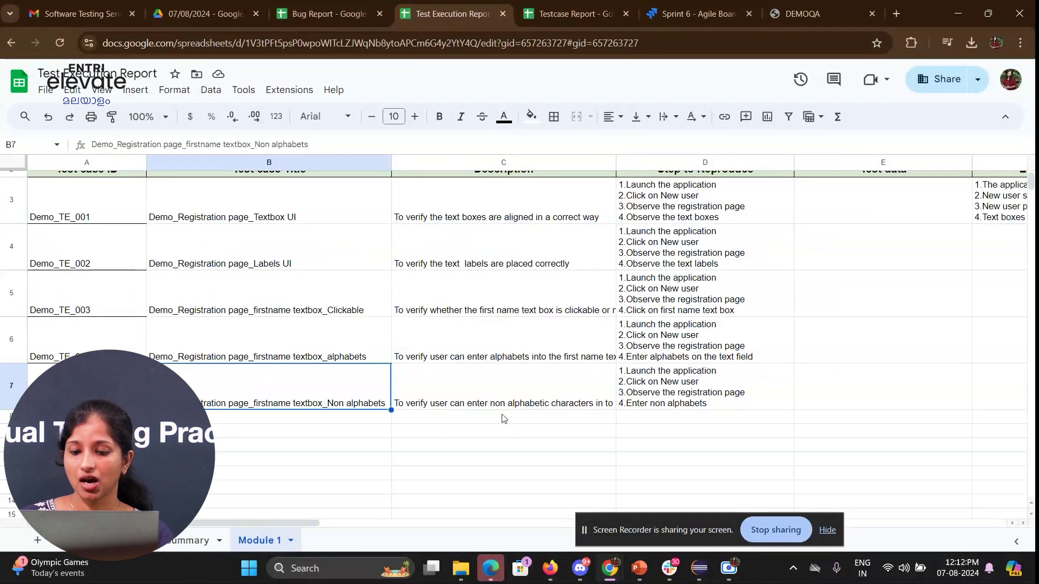
left_click(695, 404)
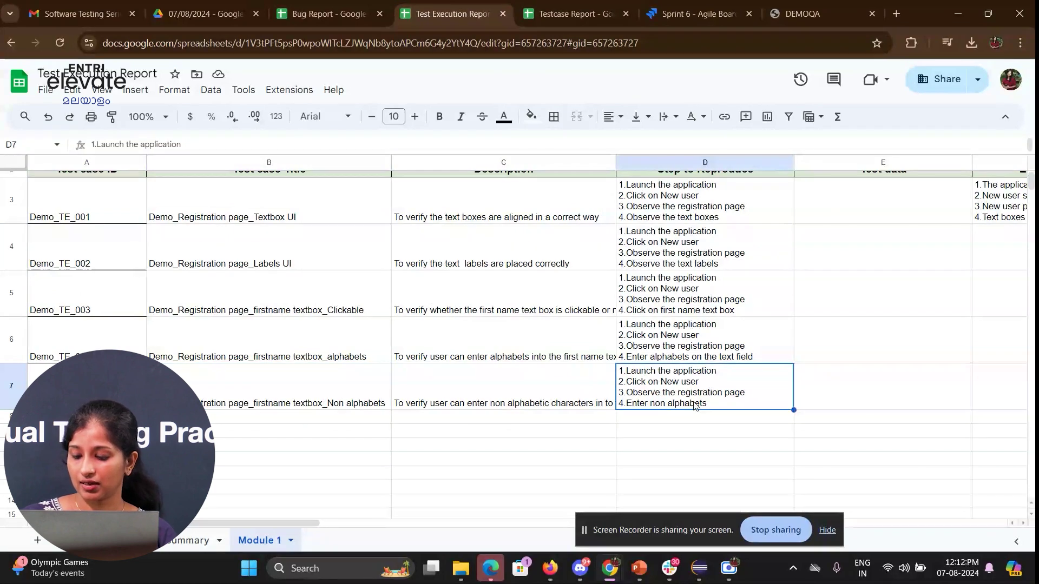
key("Right")
key("Right")
key("Right")
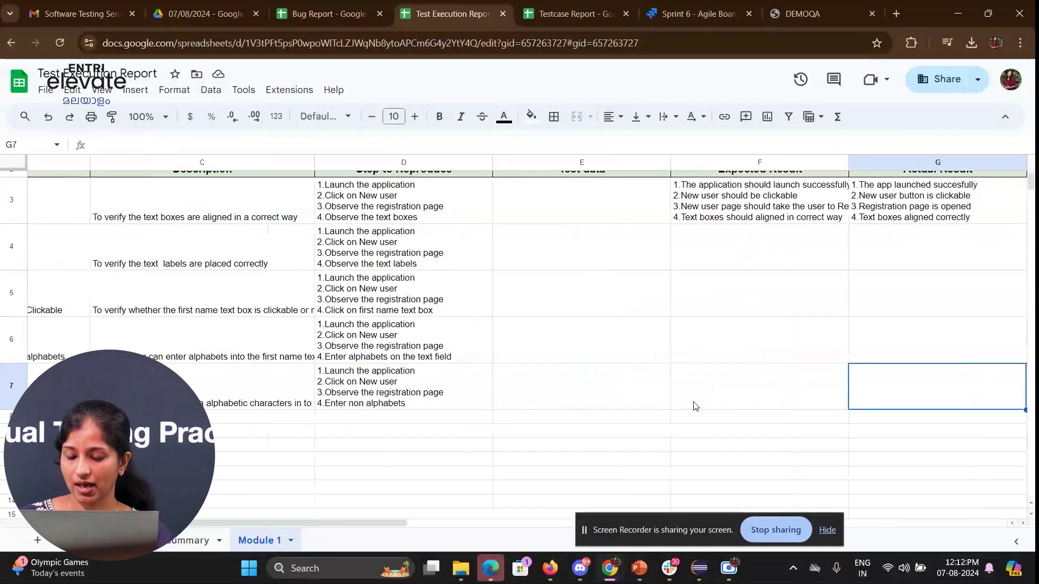
left_click(694, 405)
type("1")
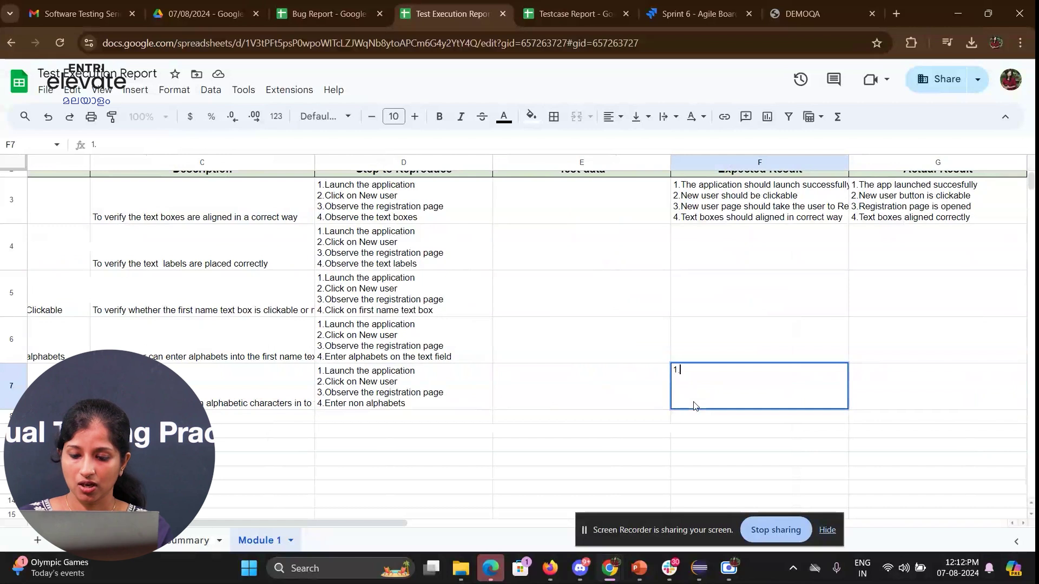
type(".The app")
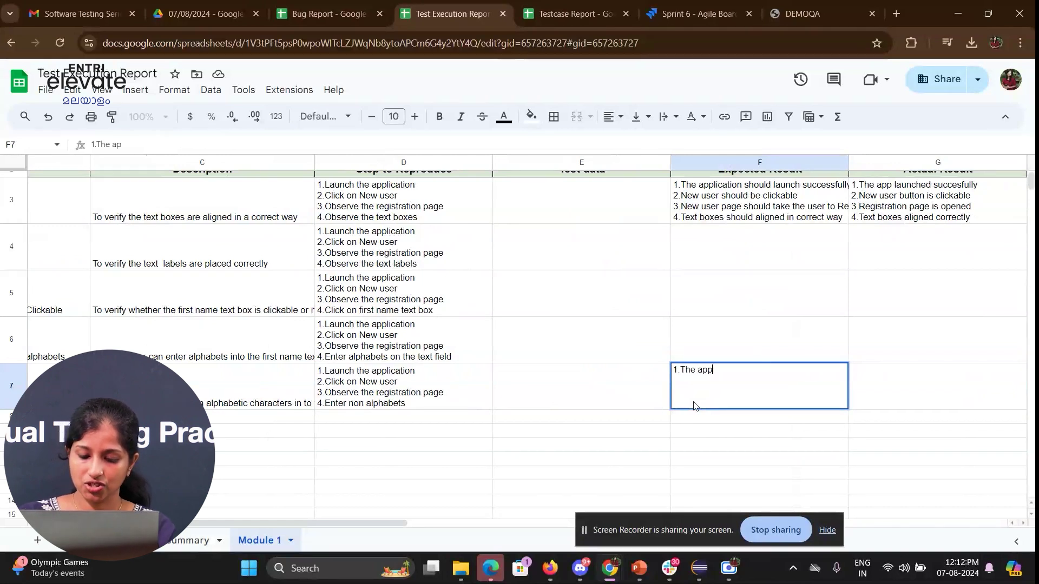
type("lication sh")
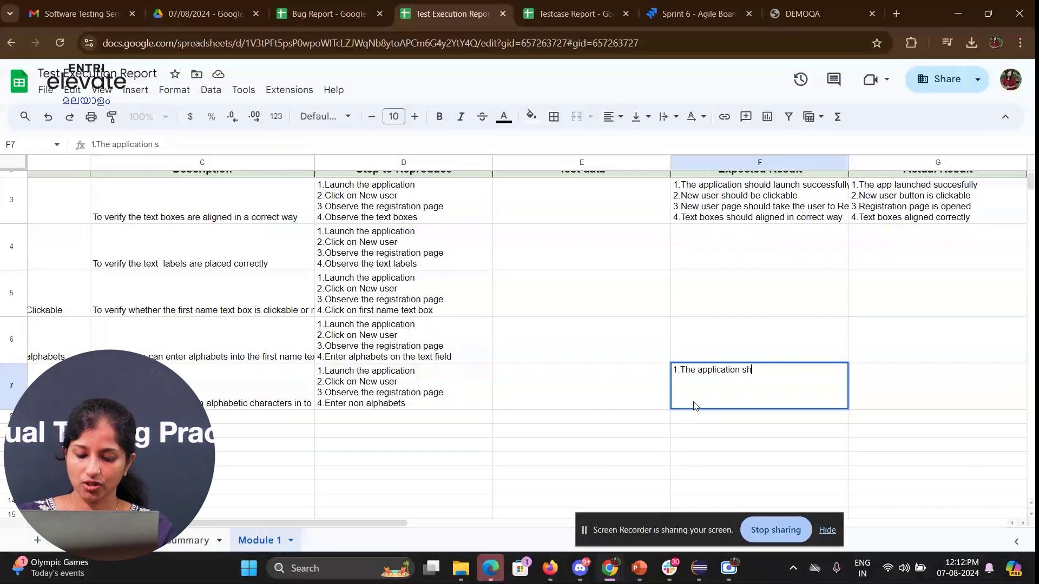
type("ould launche")
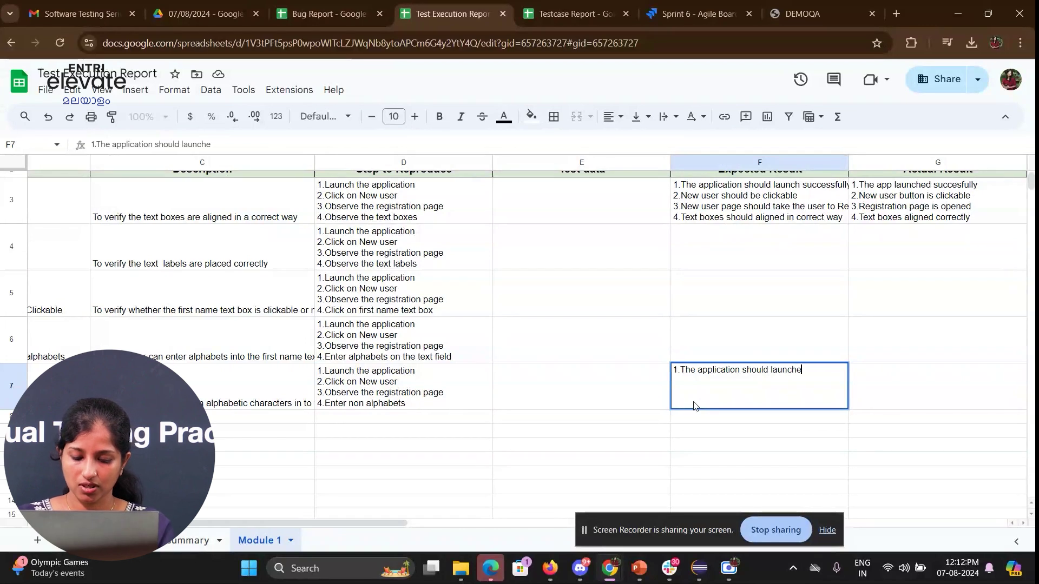
type("d successfully")
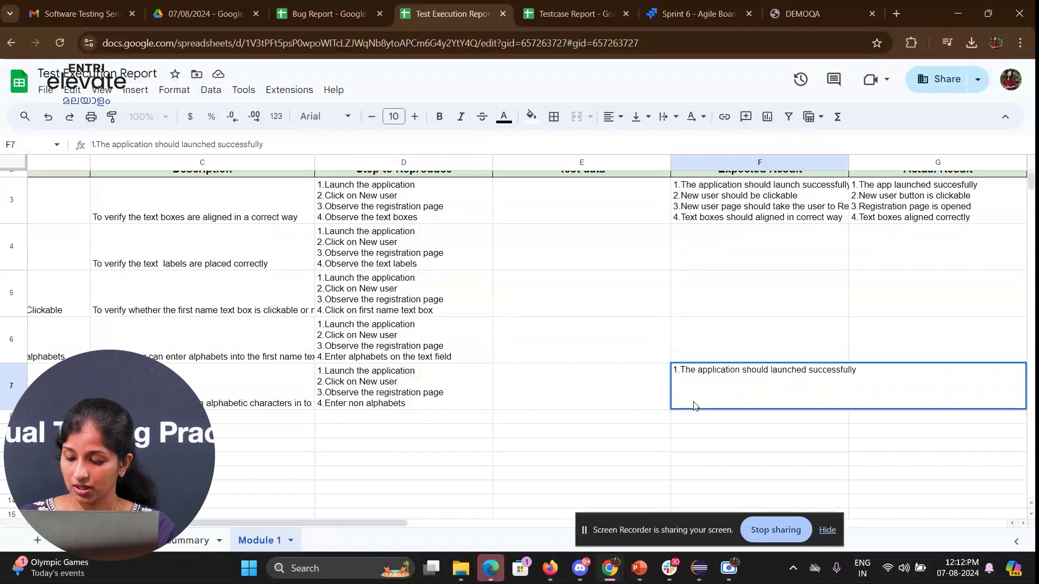
type(" 2.")
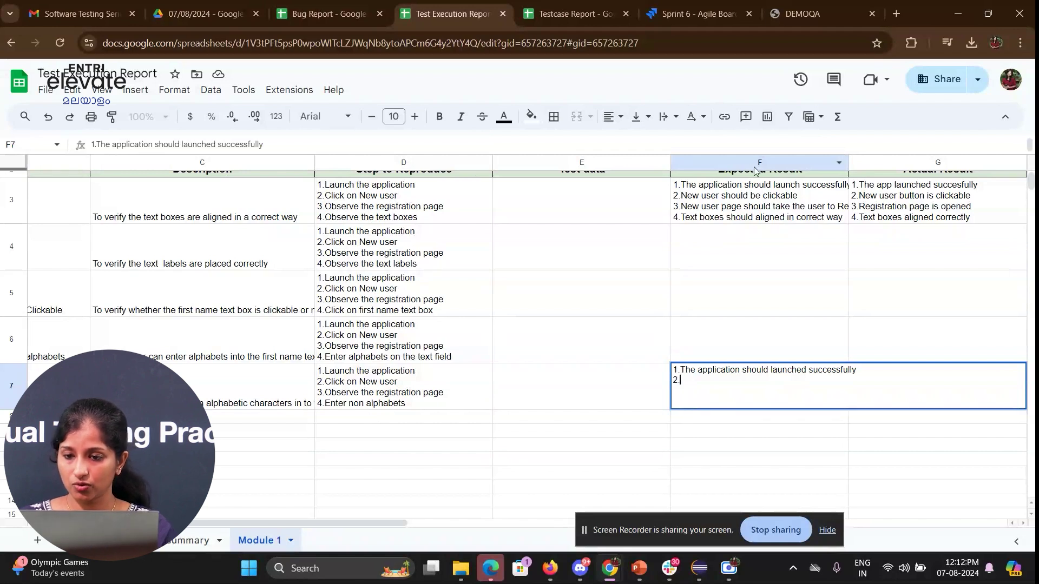
- Copy F3's expected results into F7 and replace line 4 with 'User should be restricted on entering invalid data'
left_click(745, 207)
key("ctrl+c")
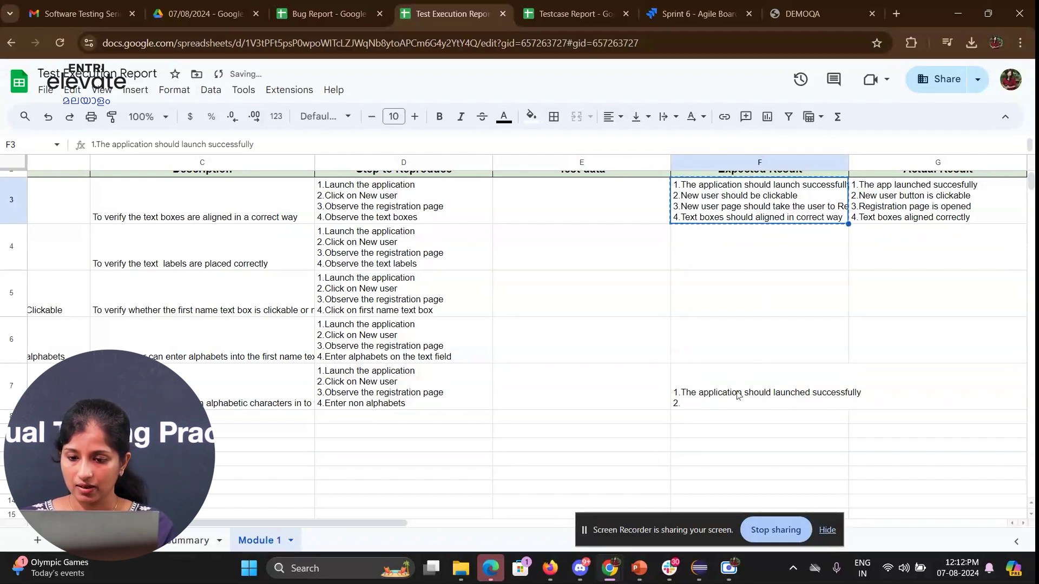
left_click(736, 399)
key("ctrl+v")
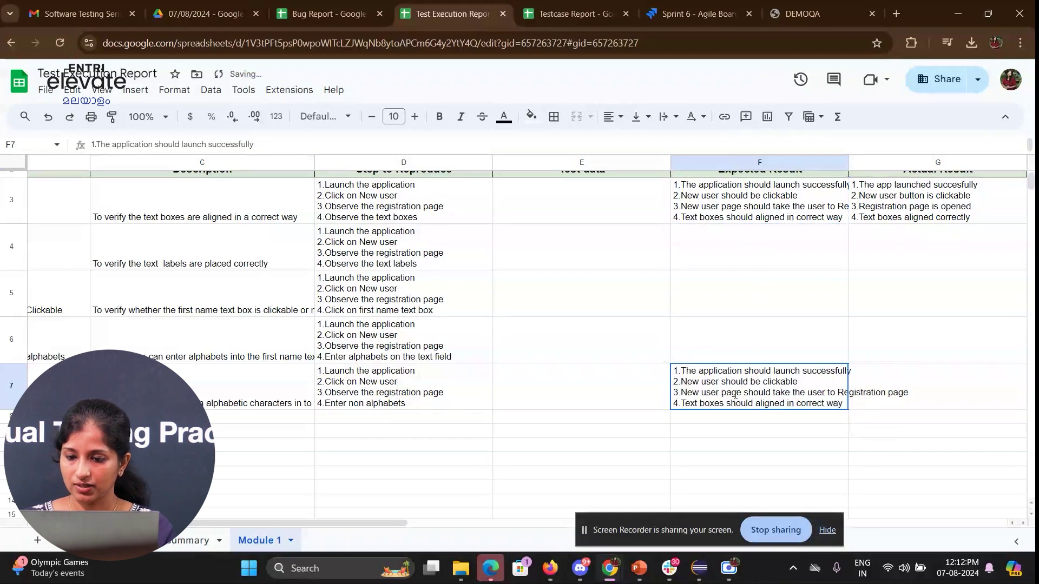
triple_click(735, 395)
left_click(711, 400)
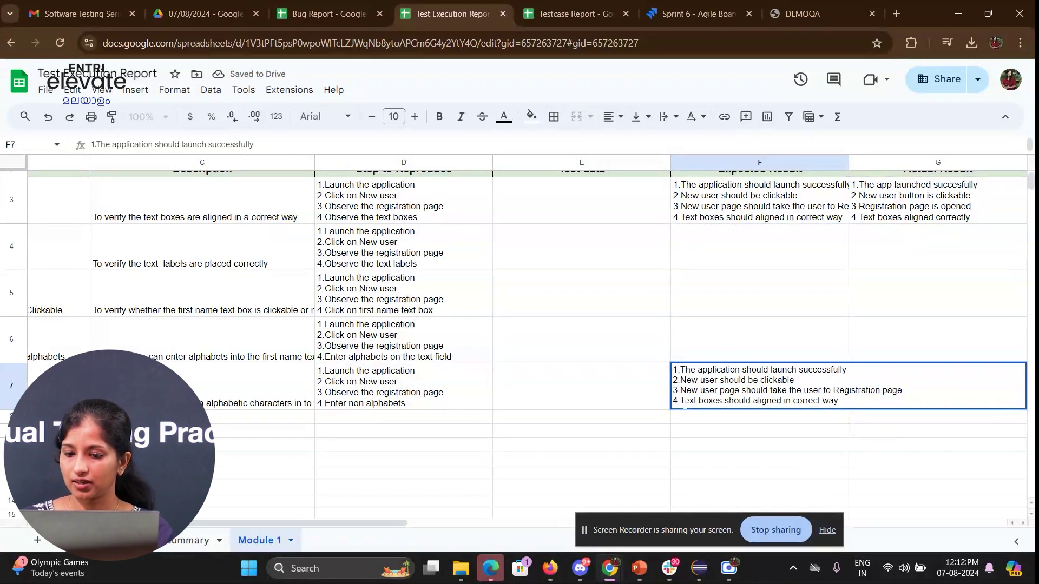
left_click_drag(683, 401, 848, 413)
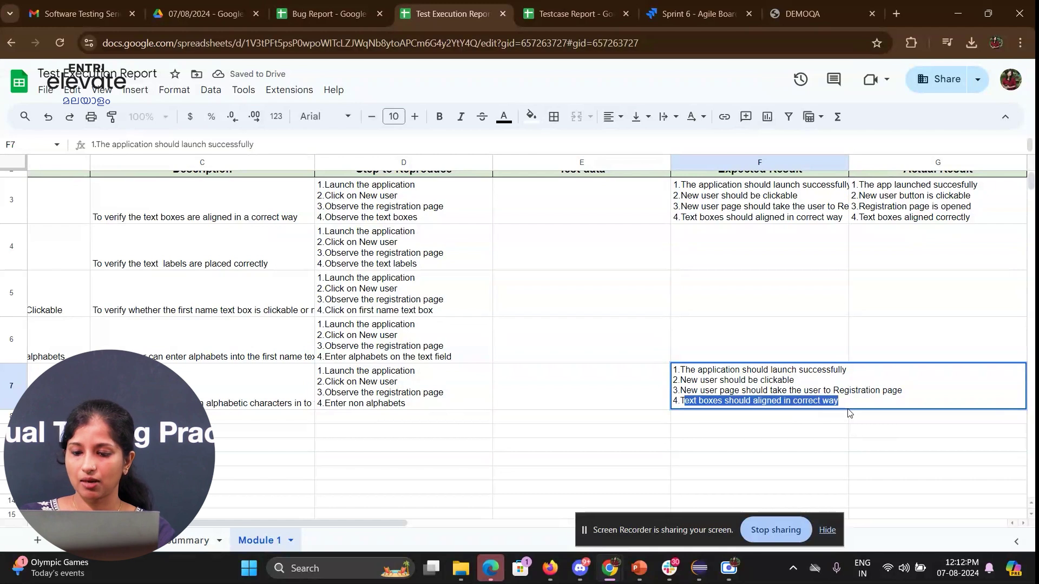
key("BackSpace")
key("BackSpace")
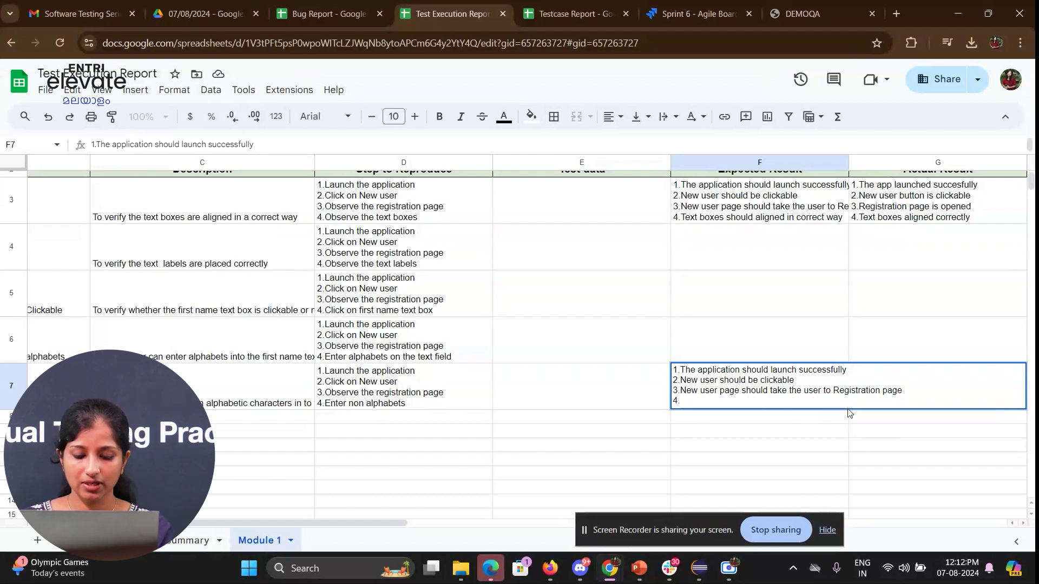
type("User sh")
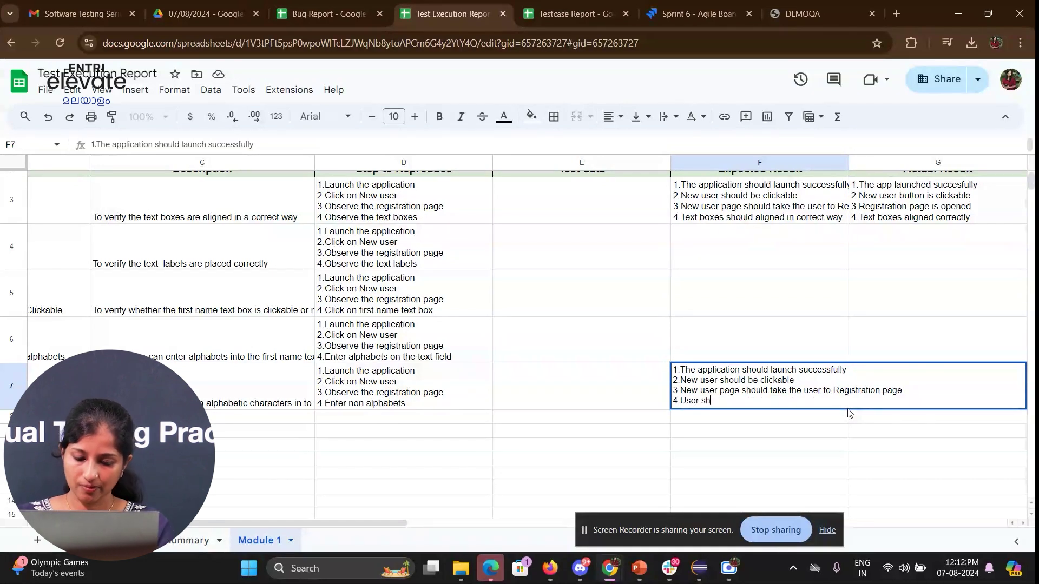
type("ould be res")
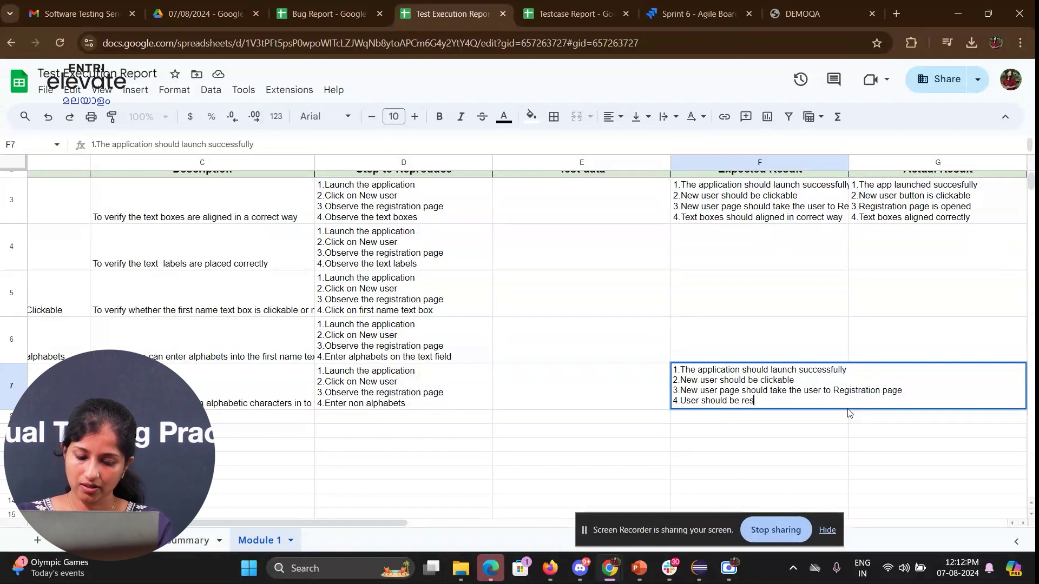
type("trict")
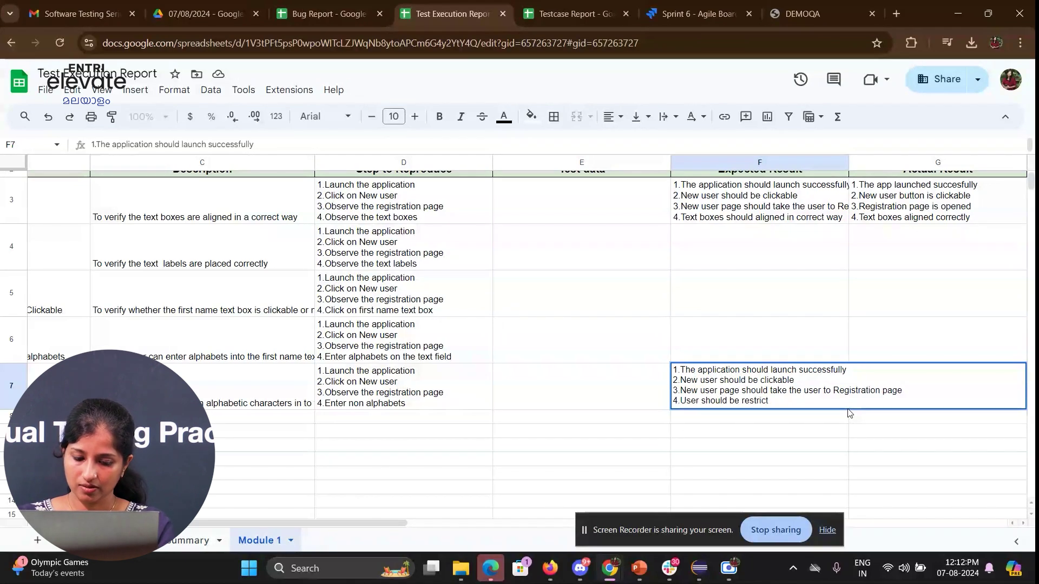
type("ed on en")
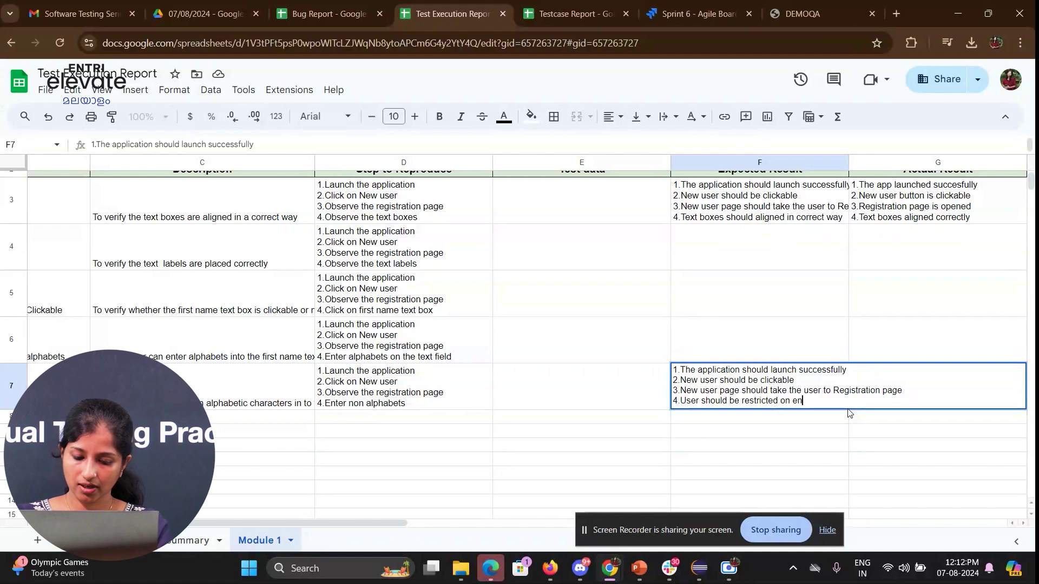
type("tering invalid data")
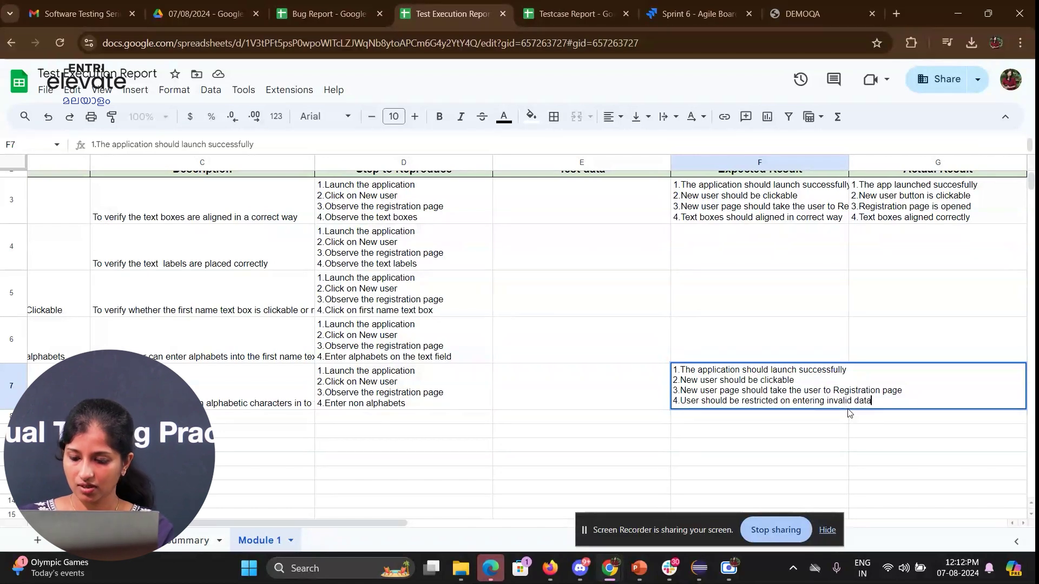
key("Return")
- Copy G3's actual results into G7
key("Tab")
key("Up")
key("Up")
key("Up")
key("Up")
key("Up")
key("ctrl+c")
key("Down")
key("Down")
key("Down")
key("Down")
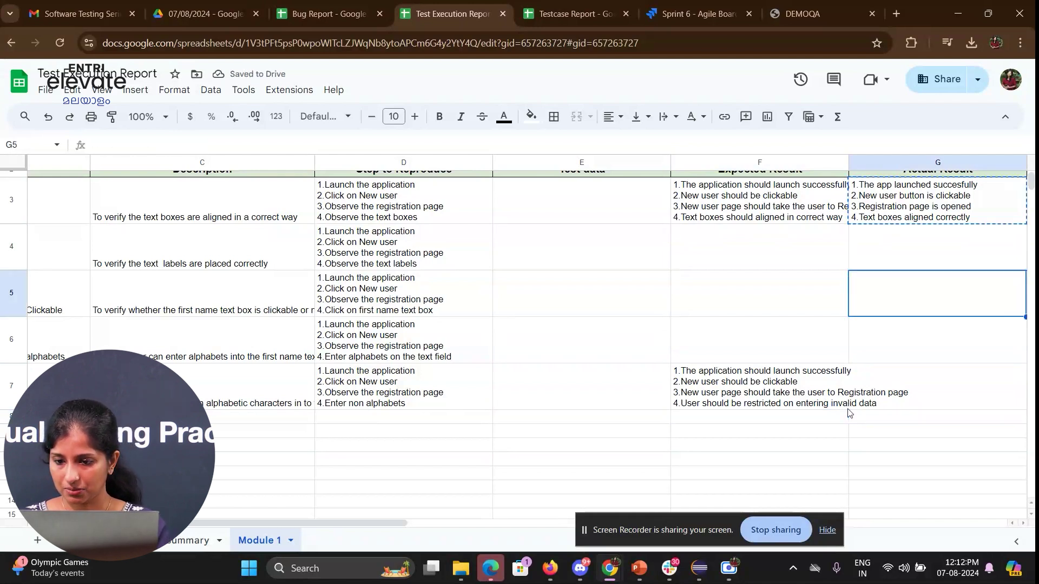
key("ctrl+v")
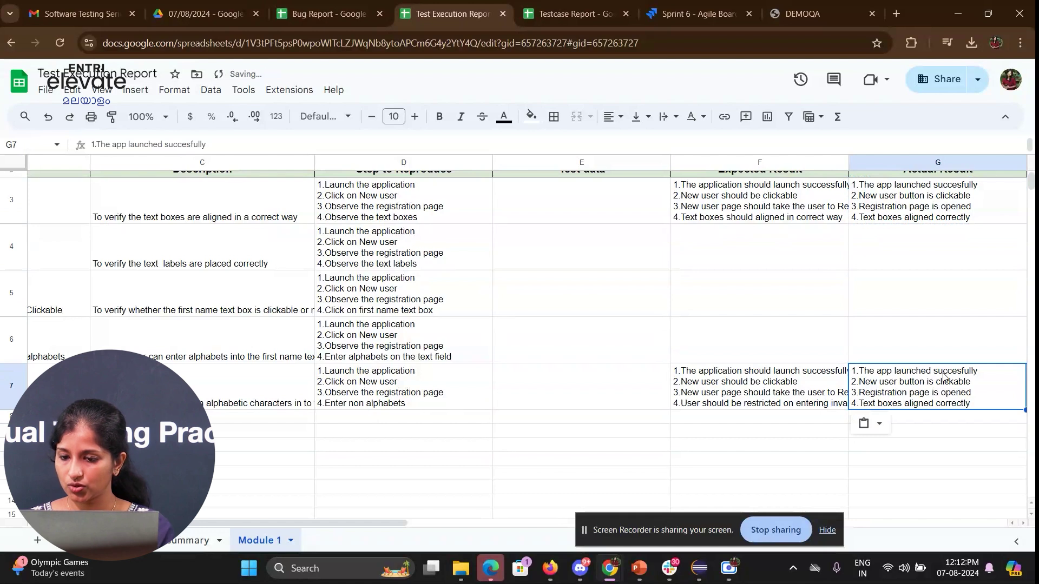
- Replace G7's fourth actual result with 'Wrong validation error message is showing'
double_click(942, 378)
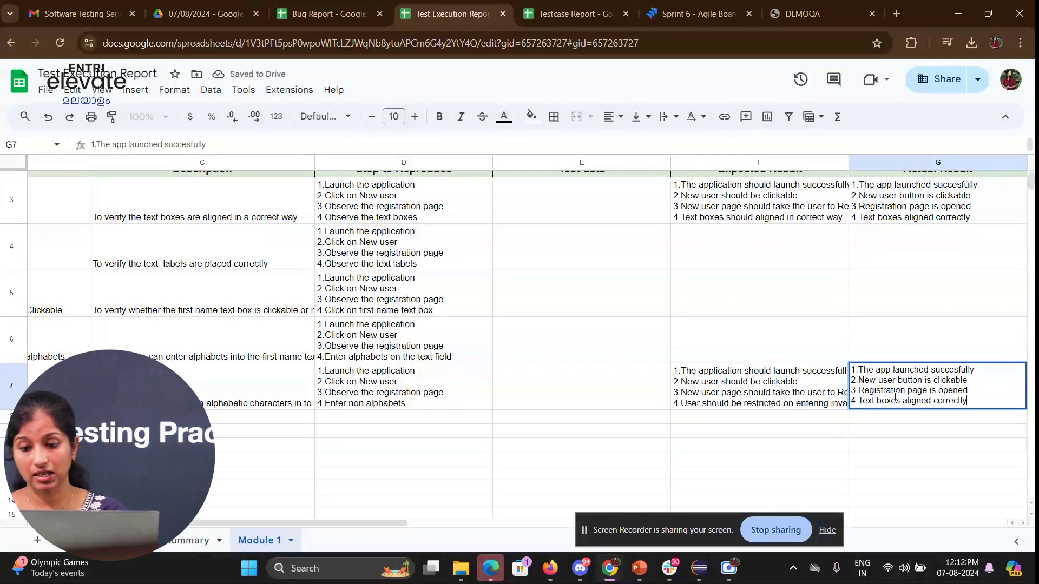
left_click(864, 400, "shift")
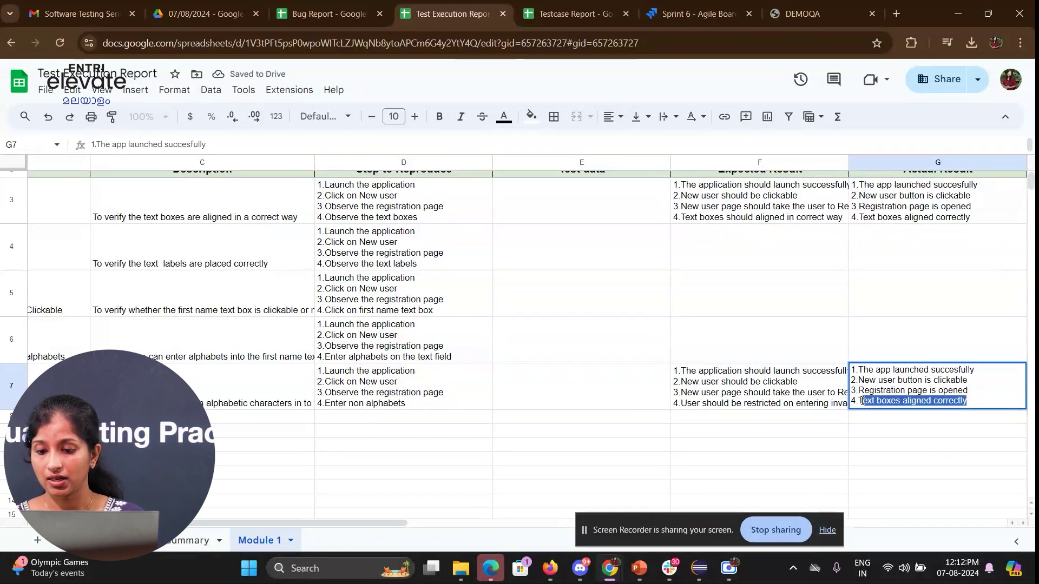
key("BackSpace")
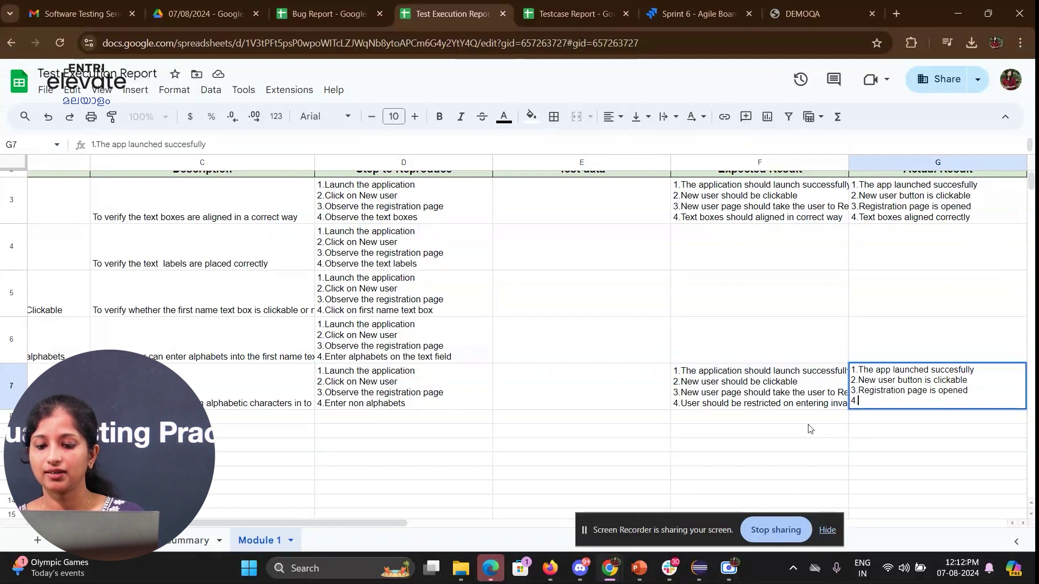
type("Wrong val")
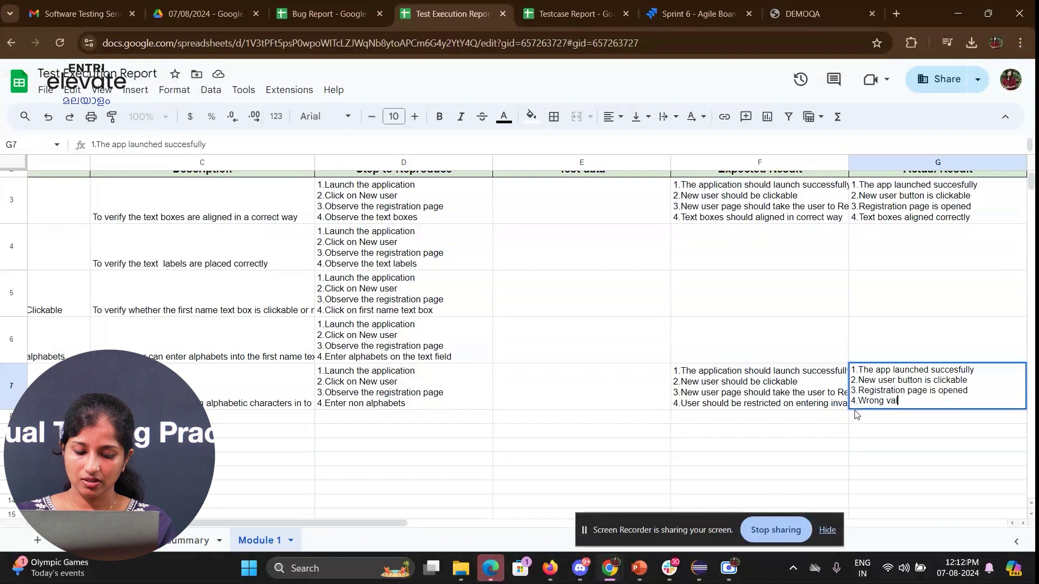
type("idation err")
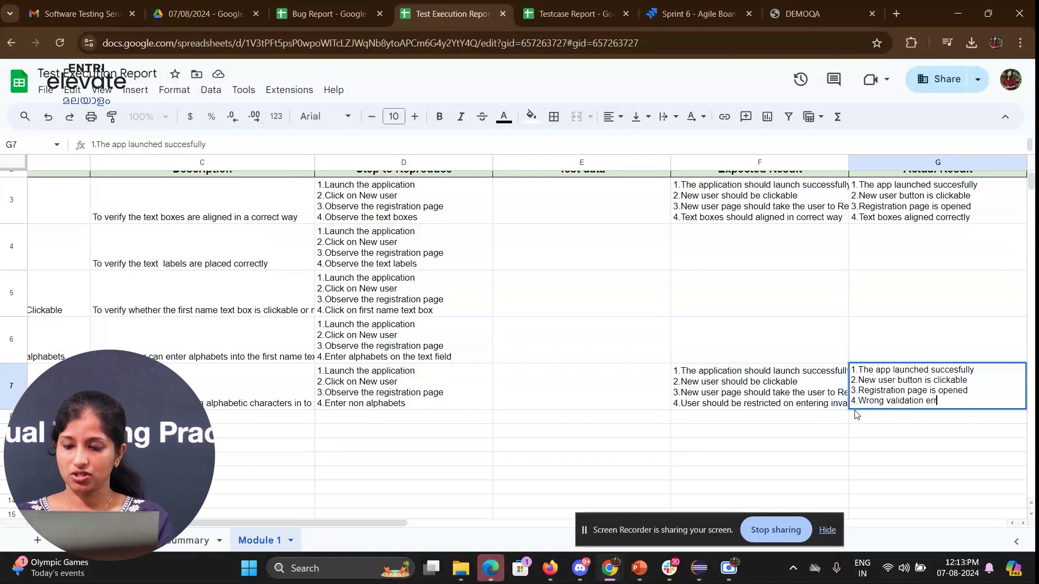
type("or message ")
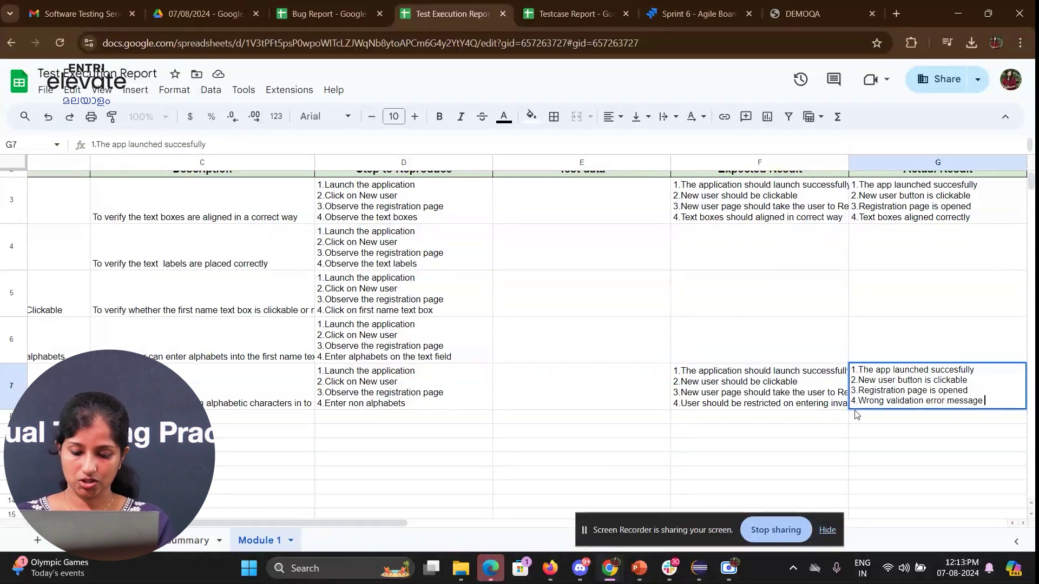
type("is showing")
- Commit G7's actual result and set row 7's status to Fail
key("Return")
key("Right")
key("Up")
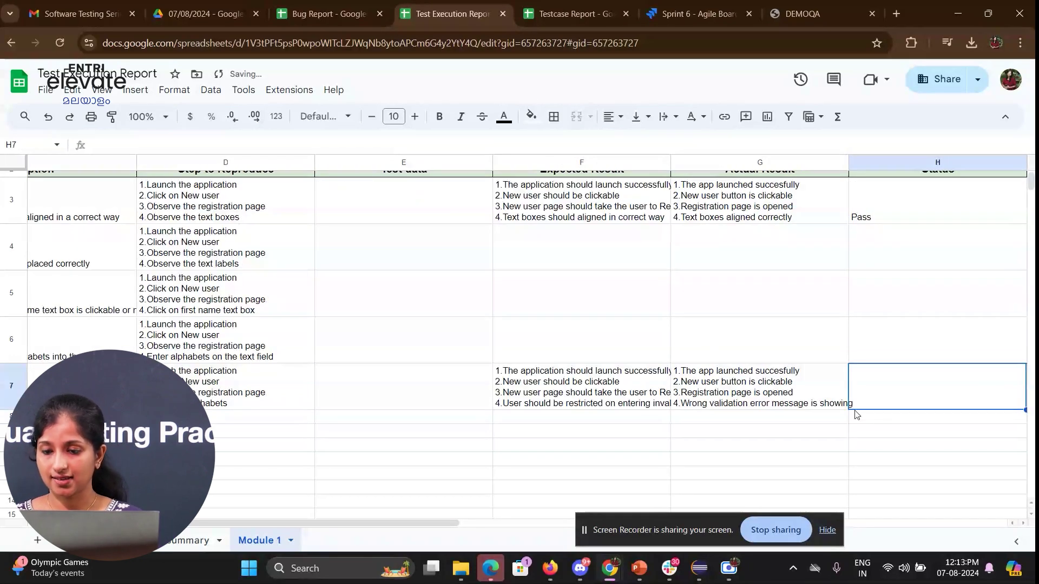
type("FAi")
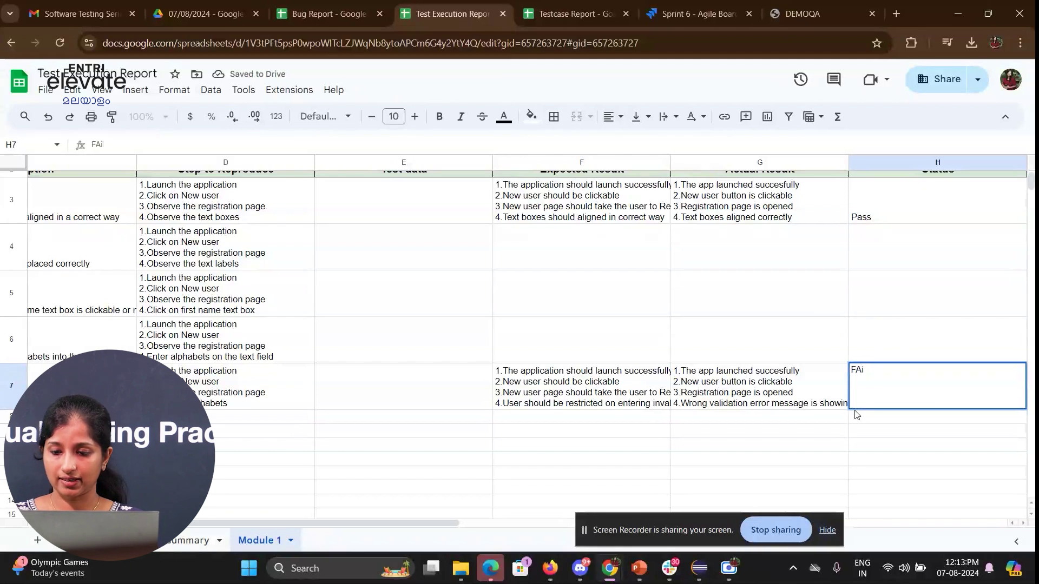
key("BackSpace")
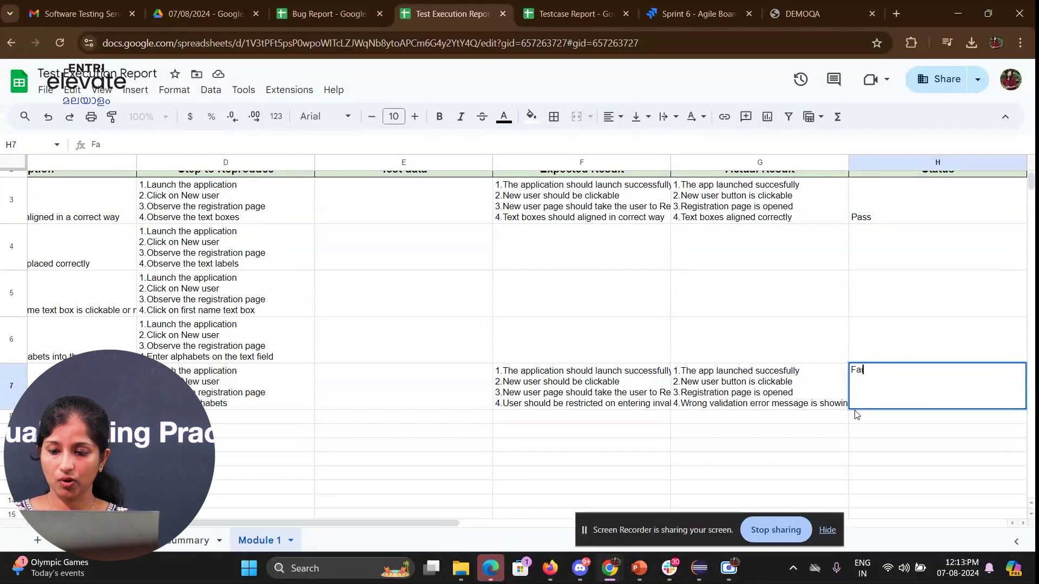
key("Tab")
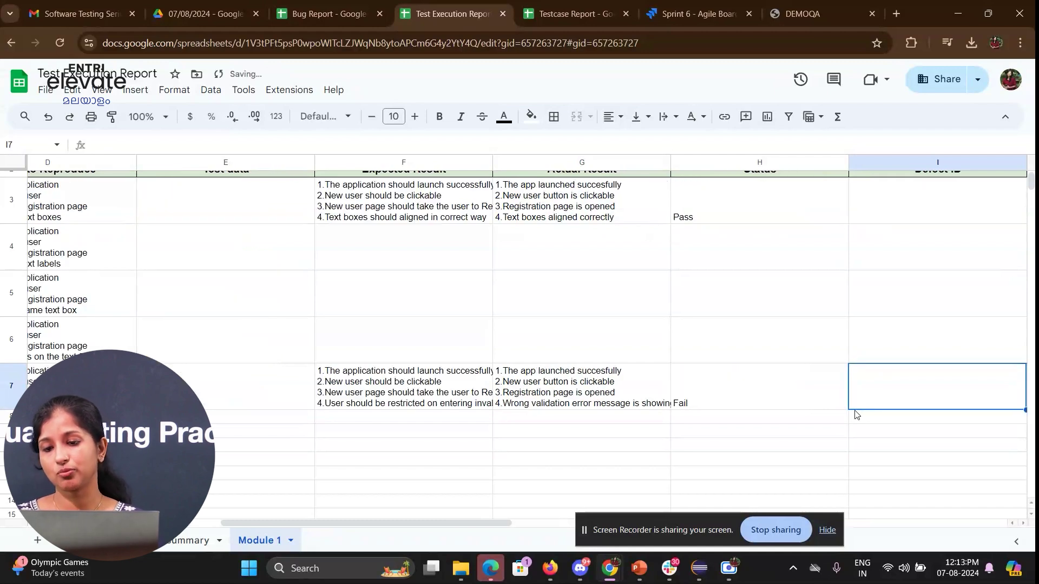
- Add comment NA in row 7, leaving Defect ID blank, and bring up the Bug Report workbook
key("Tab")
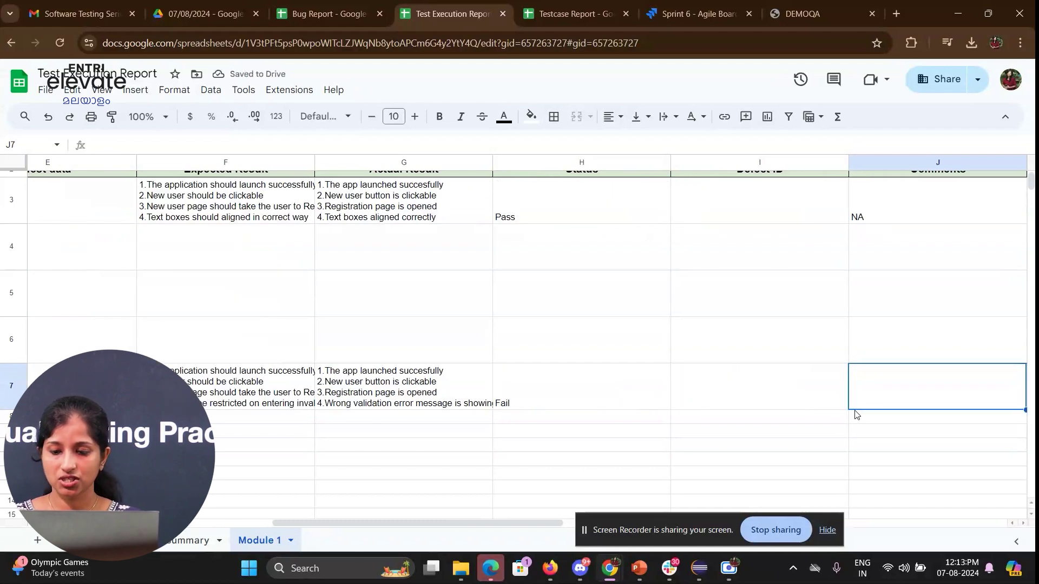
type("NA")
scroll(855, 414, "up", 1)
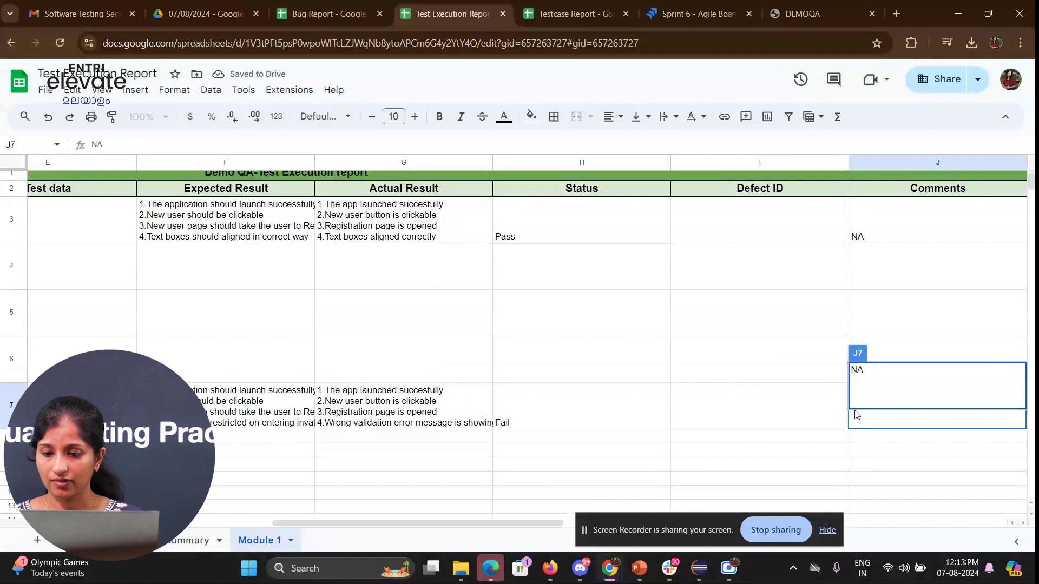
left_click(793, 414)
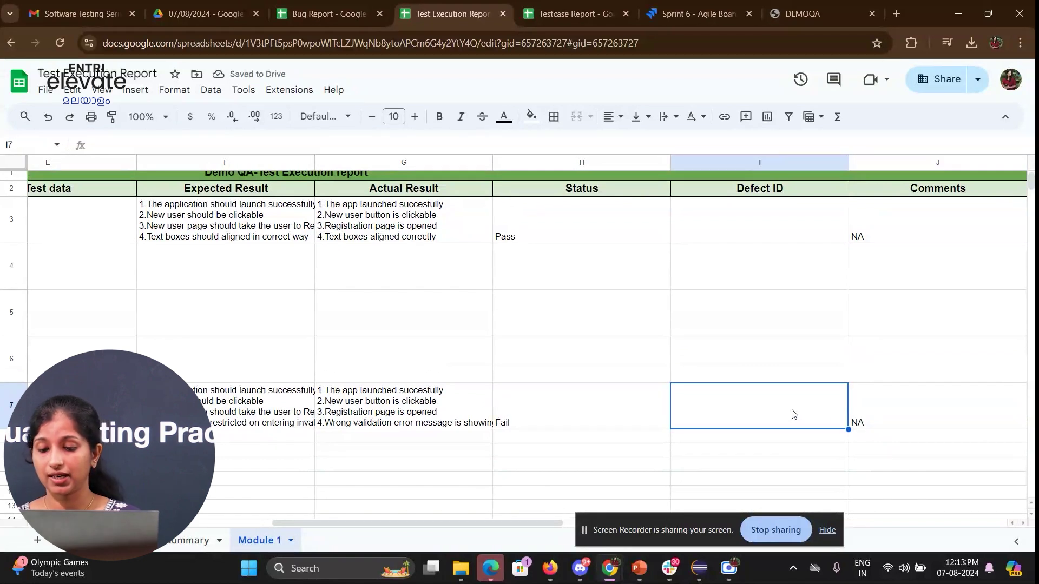
key("Right")
key("Right")
key("Right")
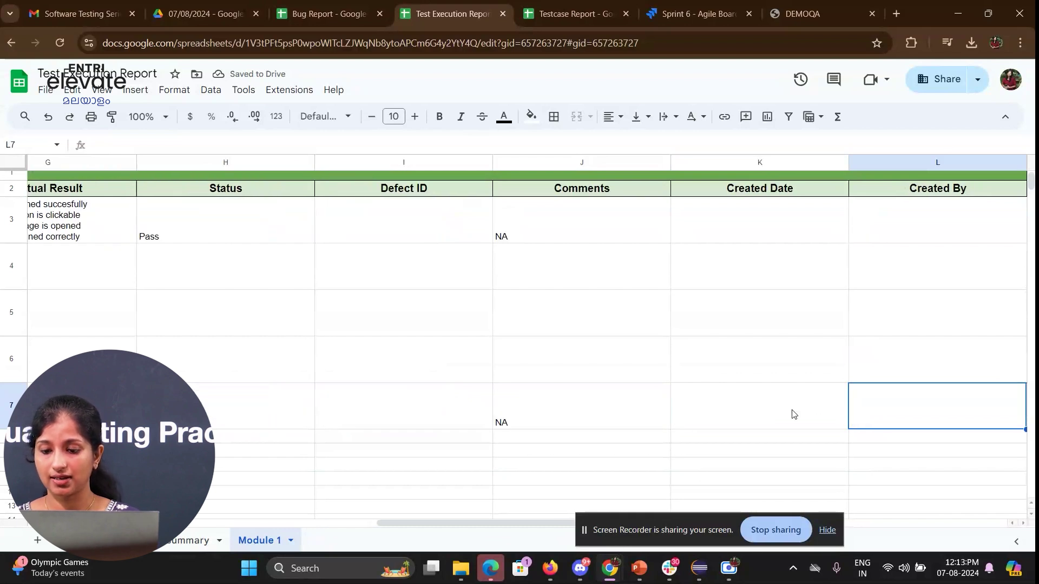
key("Left")
key("Left")
key("Left")
key("Left")
key("Right")
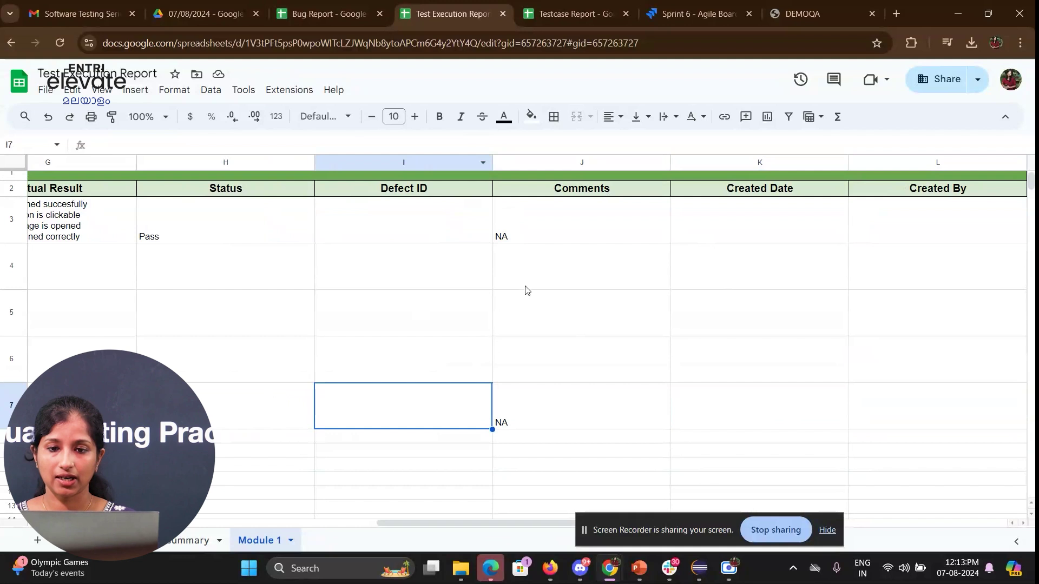
left_click(325, 14)
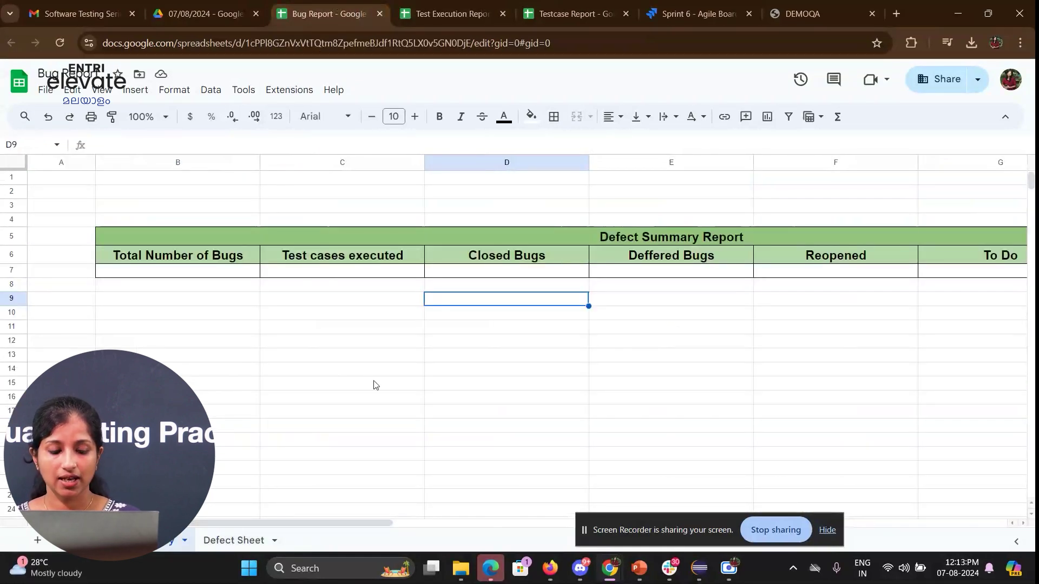
- Open the Defect Sheet and enter 'Demo' as the first Bug ID in A3
left_click(745, 317)
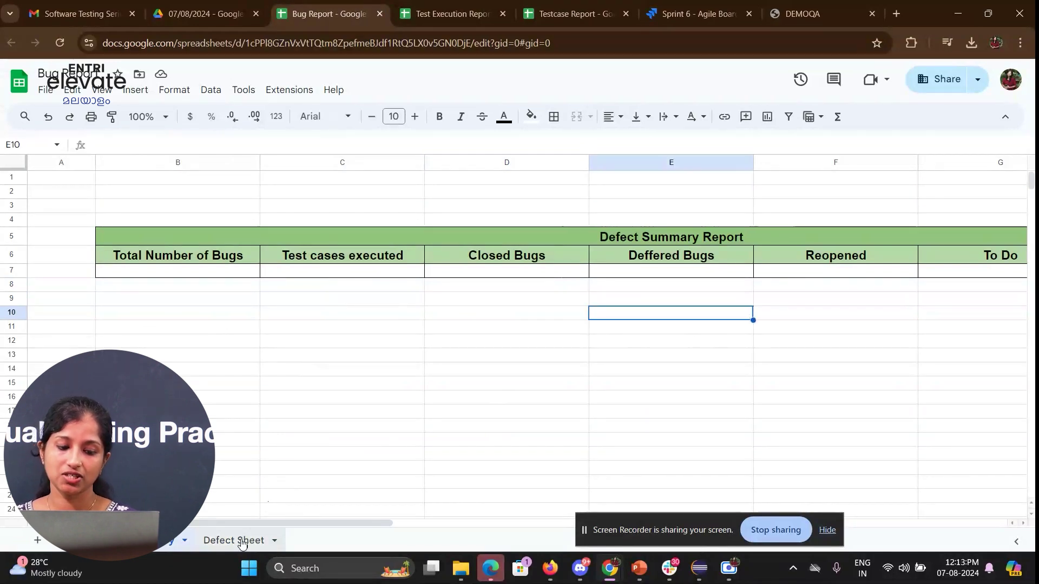
left_click(241, 539)
left_click(343, 381)
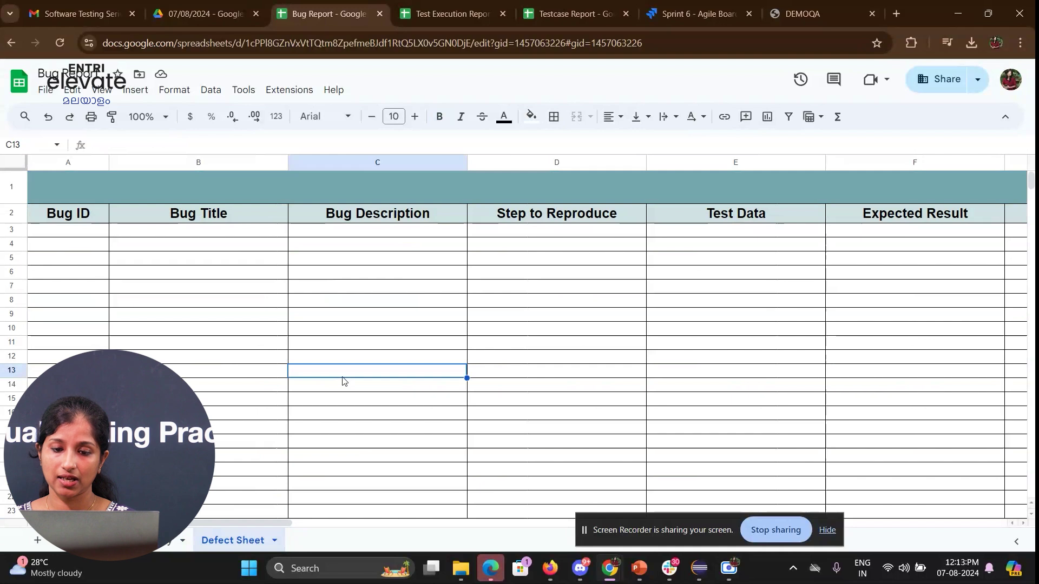
left_click_drag(222, 521, 244, 572)
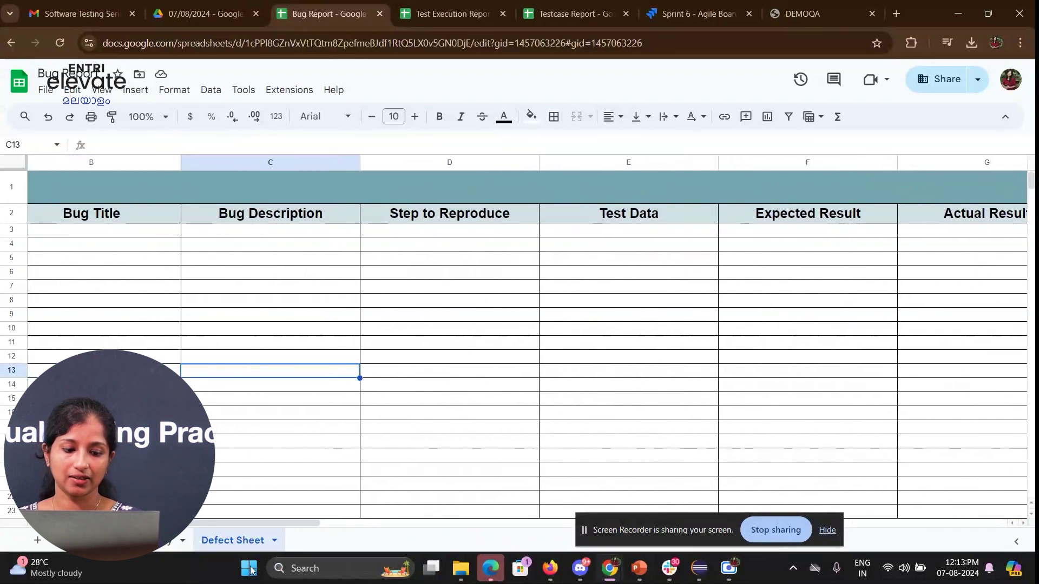
left_click_drag(301, 528, 206, 524)
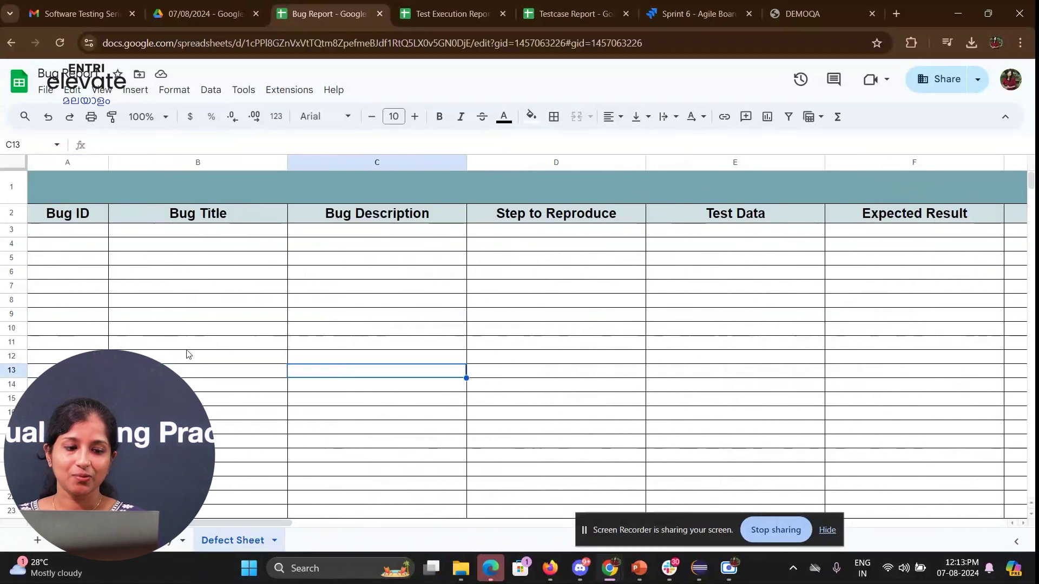
left_click(59, 234)
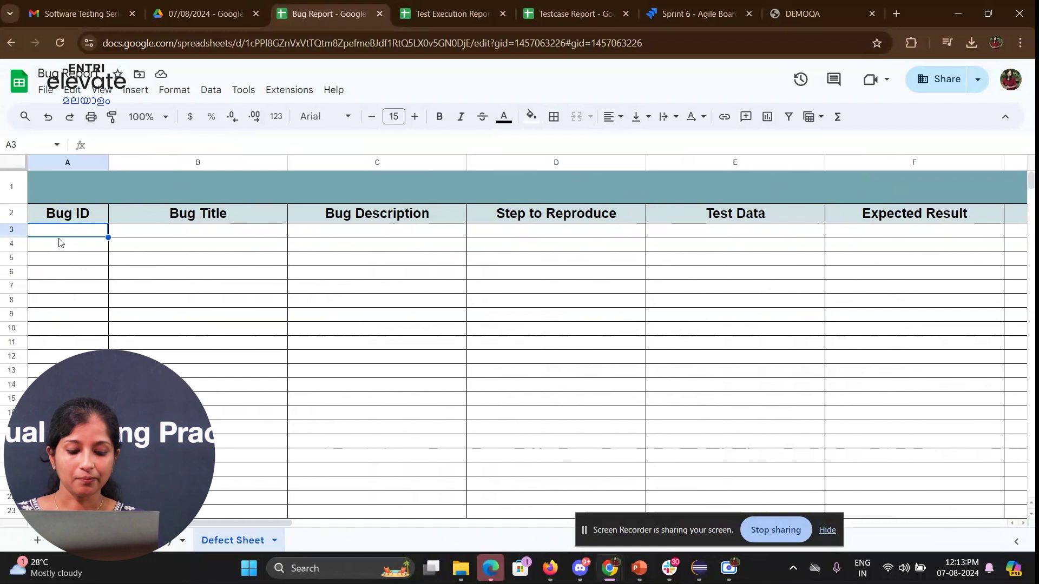
type("T")
key("BackSpace")
type("Demo")
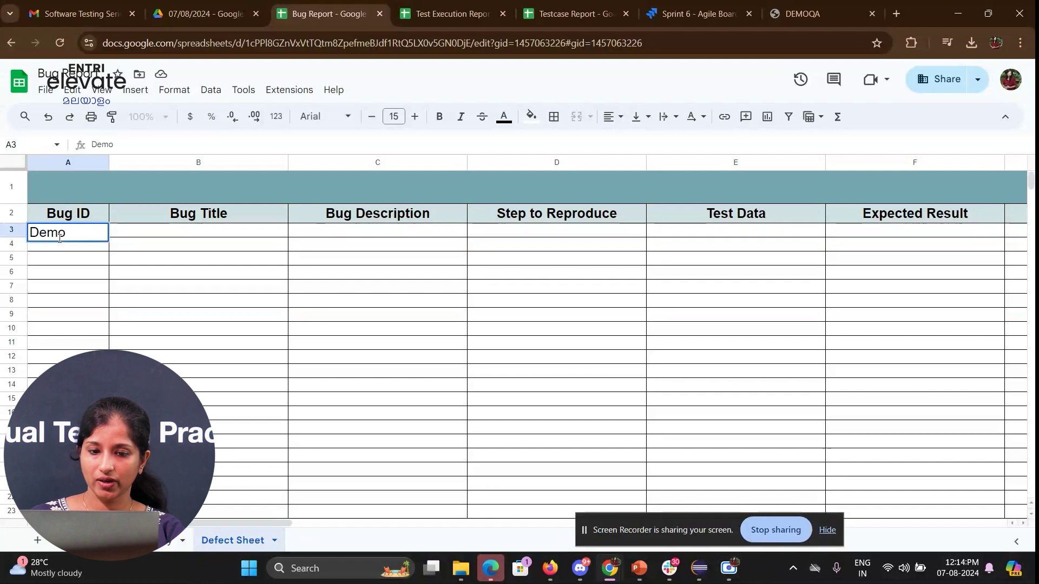
key("Return")
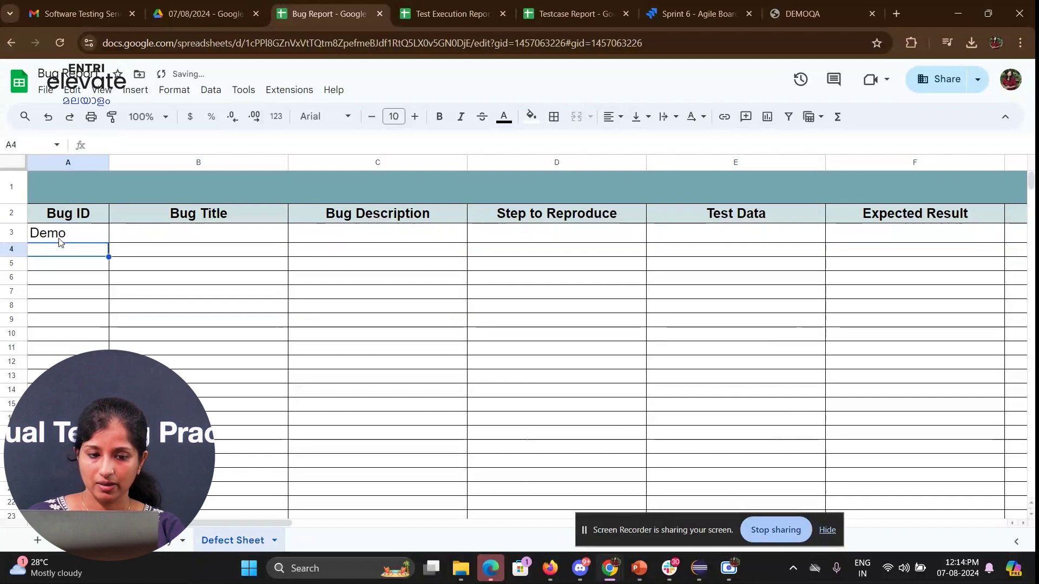
left_click(132, 243)
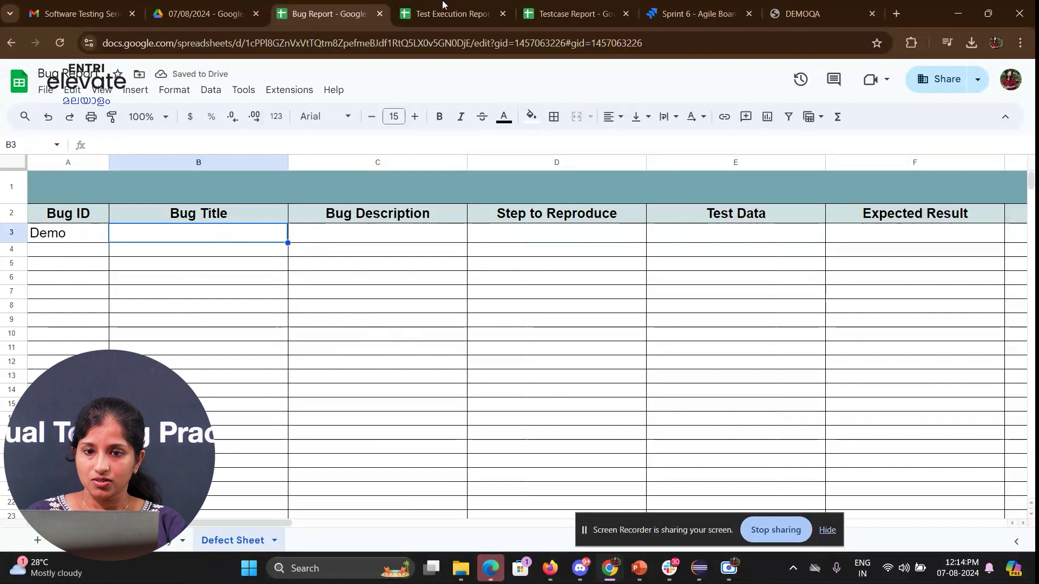
- Copy the non-alphabet test case title from the Test Execution Report and paste it as the Bug Title
left_click(464, 5)
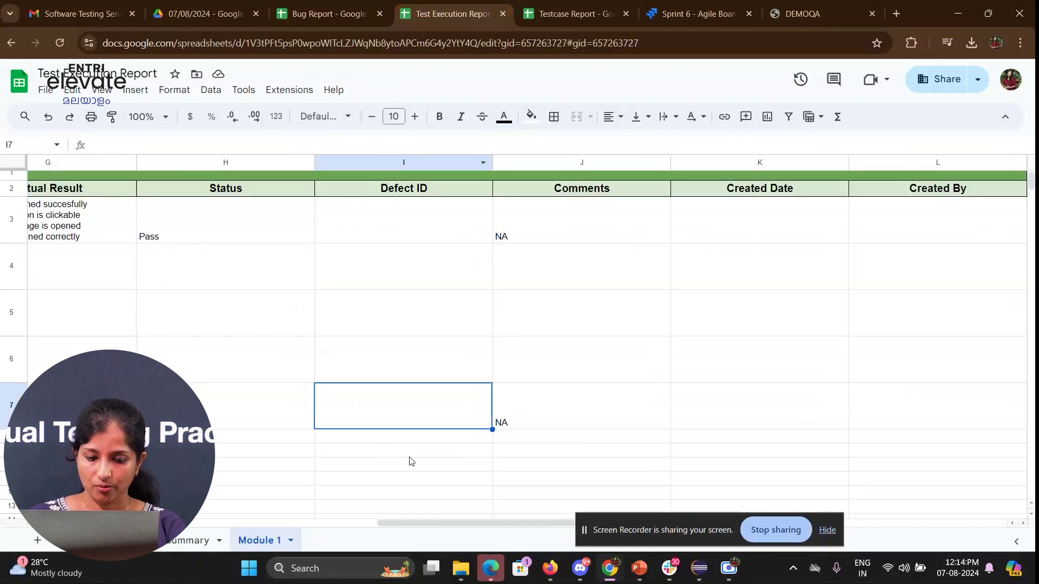
left_click_drag(401, 523, 146, 523)
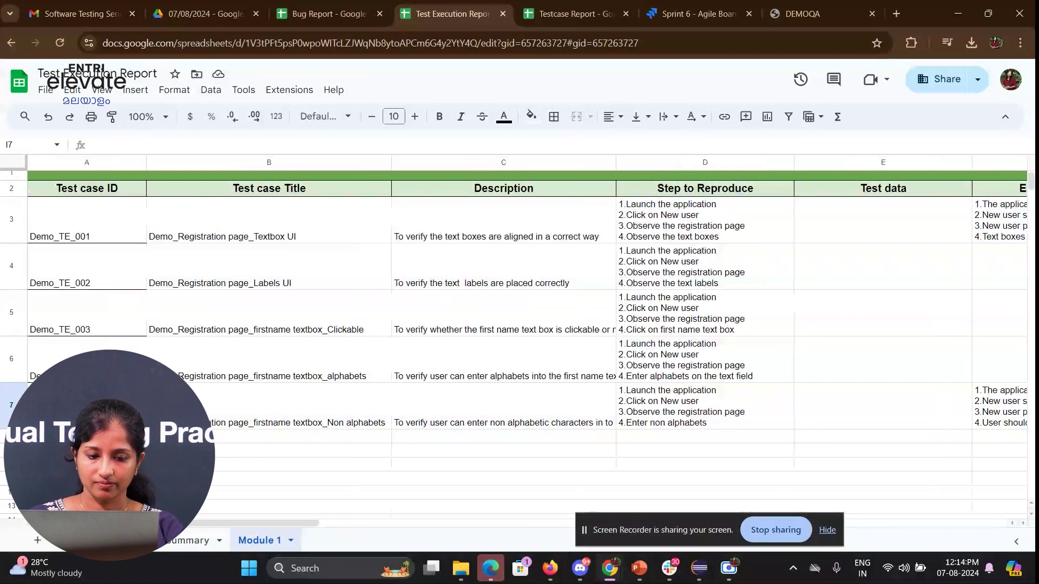
left_click(220, 409)
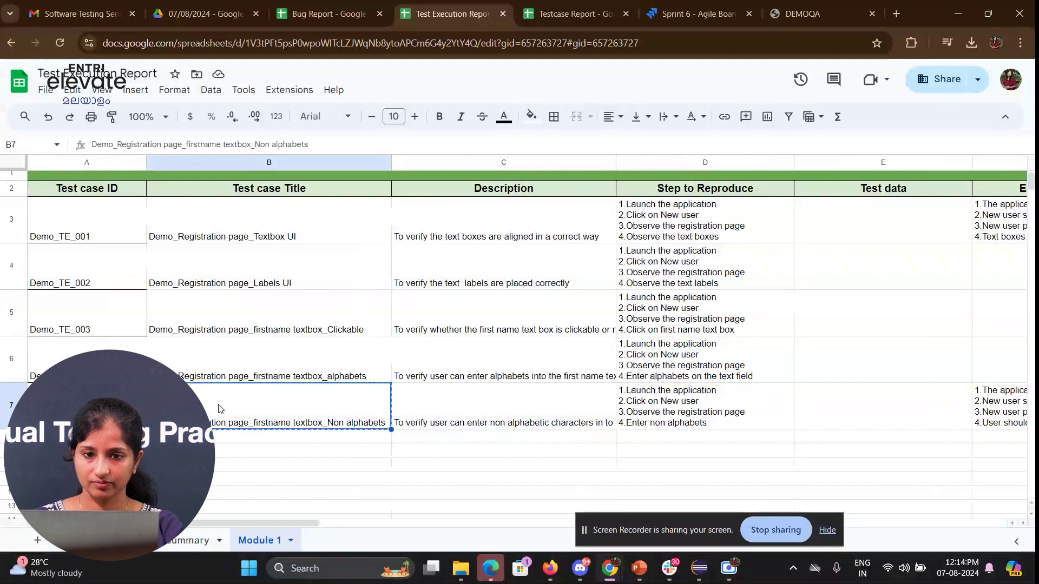
left_click(325, 14)
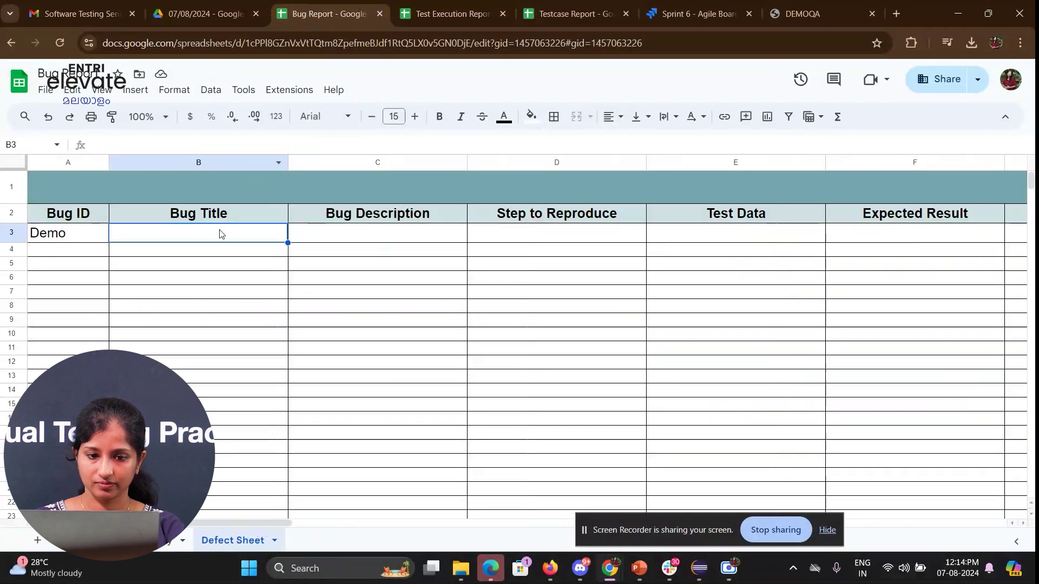
type("Demo_Registration page_firstname textbox_Non alphabets")
left_click(322, 309)
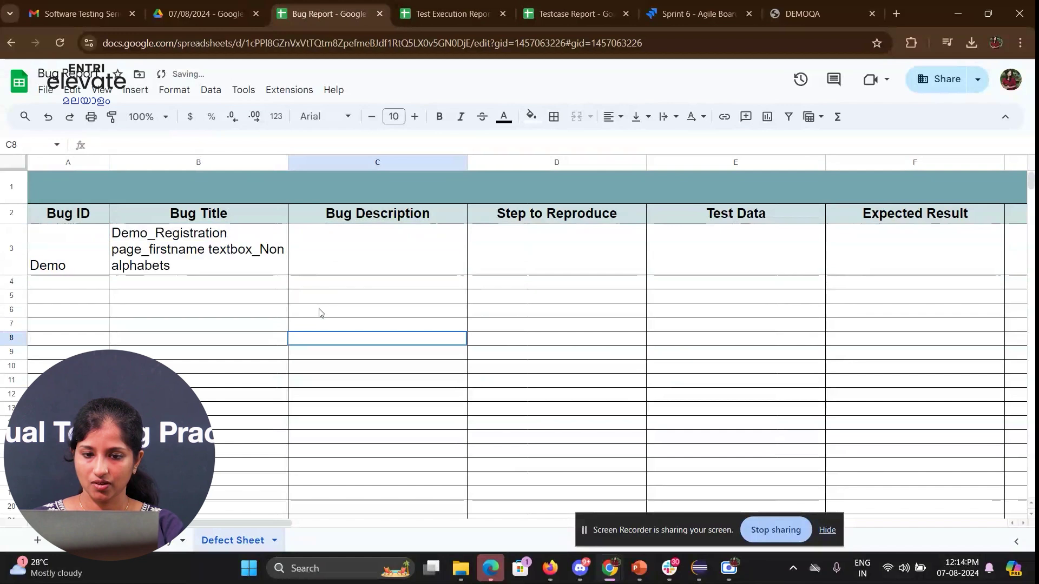
left_click(578, 14)
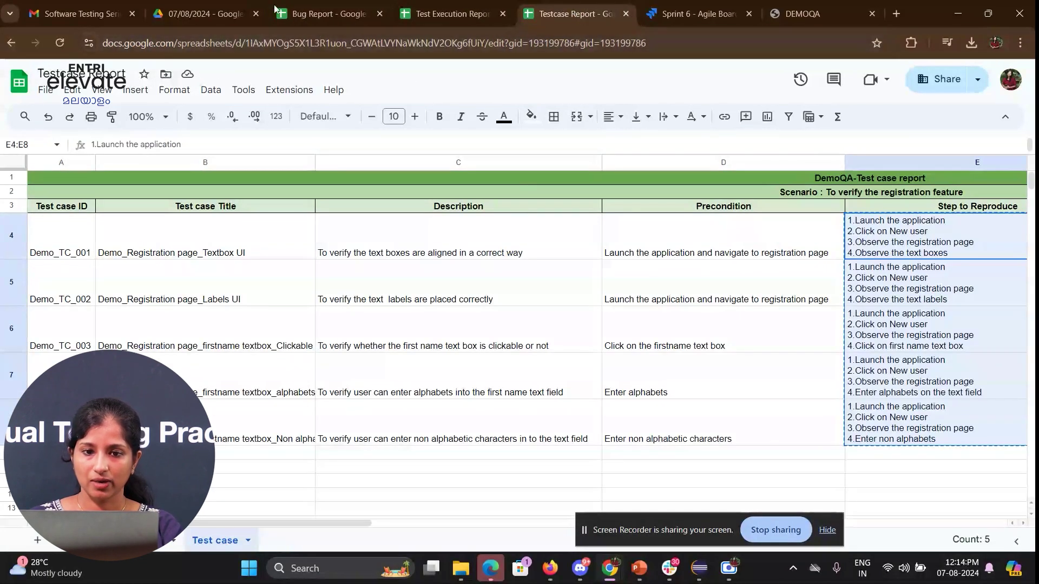
left_click(333, 5)
- Enter the description 'On entering invalid data wrong error message is showing'
type("On entering wrong dat")
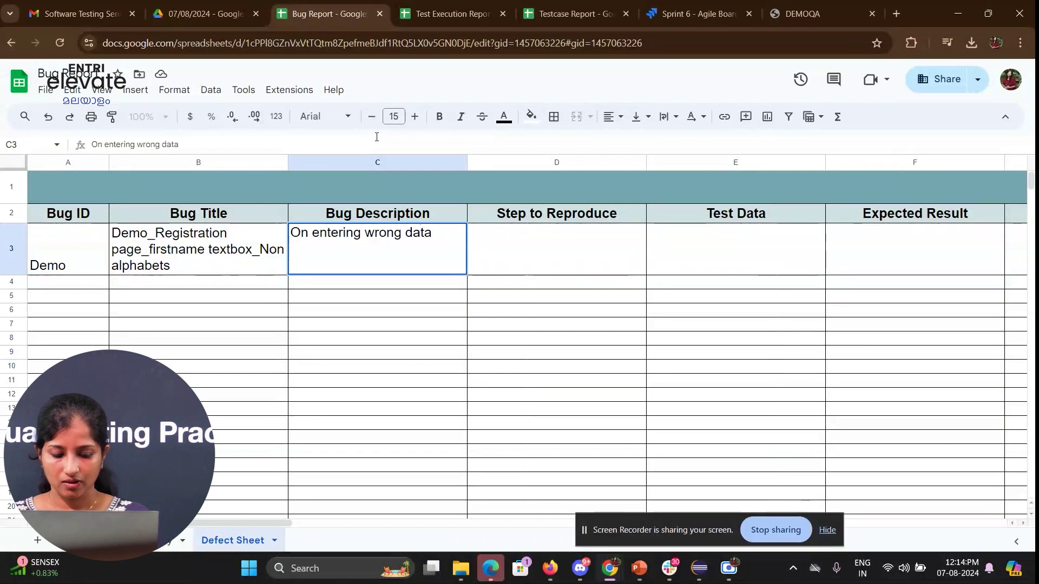
type("a")
key("BackSpace")
key("BackSpace")
key("BackSpace")
key("BackSpace")
key("BackSpace")
key("BackSpace")
key("BackSpace")
key("BackSpace")
key("BackSpace")
key("BackSpace")
type("invalid dat")
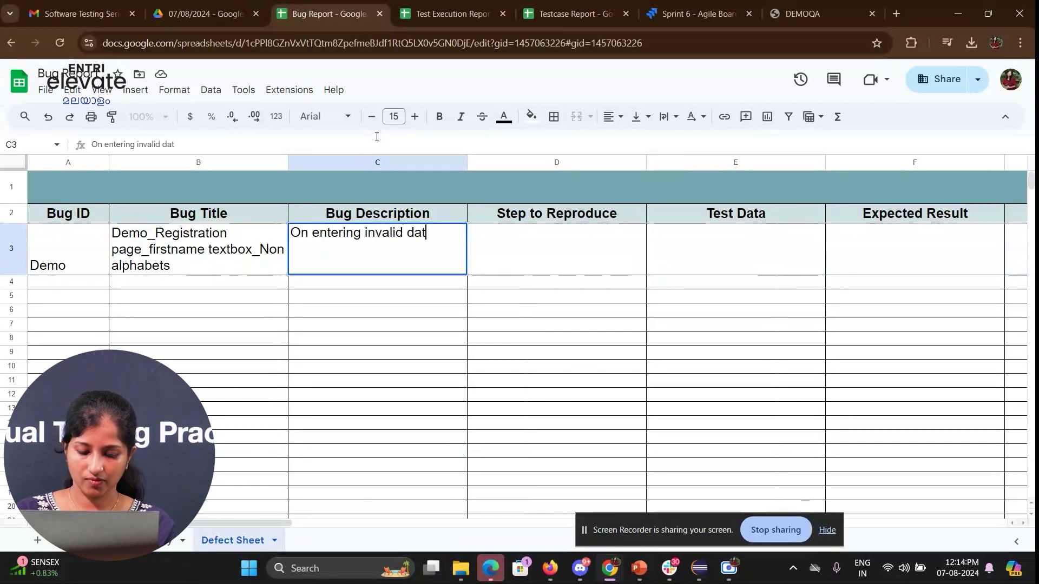
type("a wrong ero")
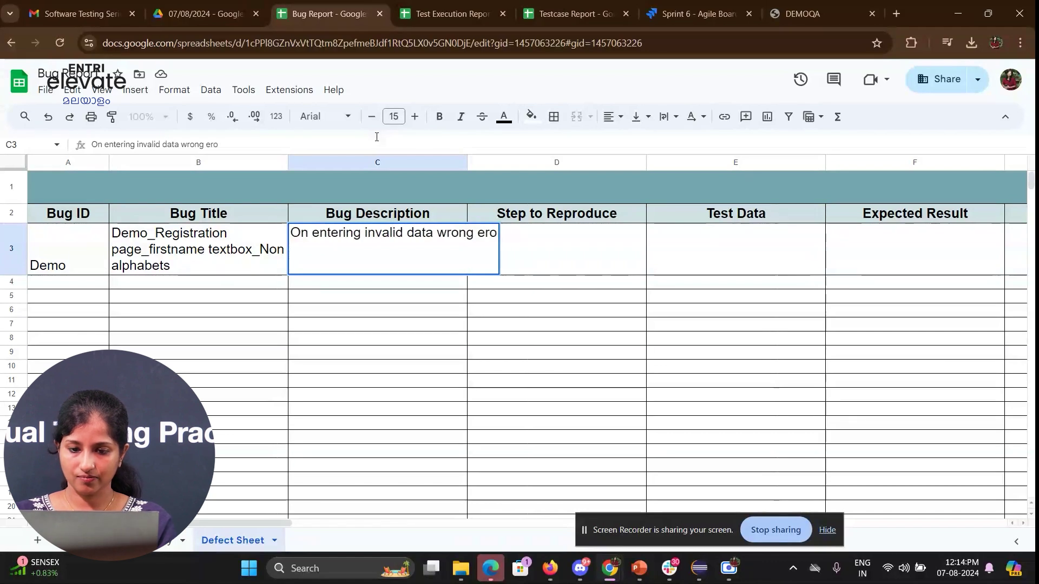
key("BackSpace")
type("ror ")
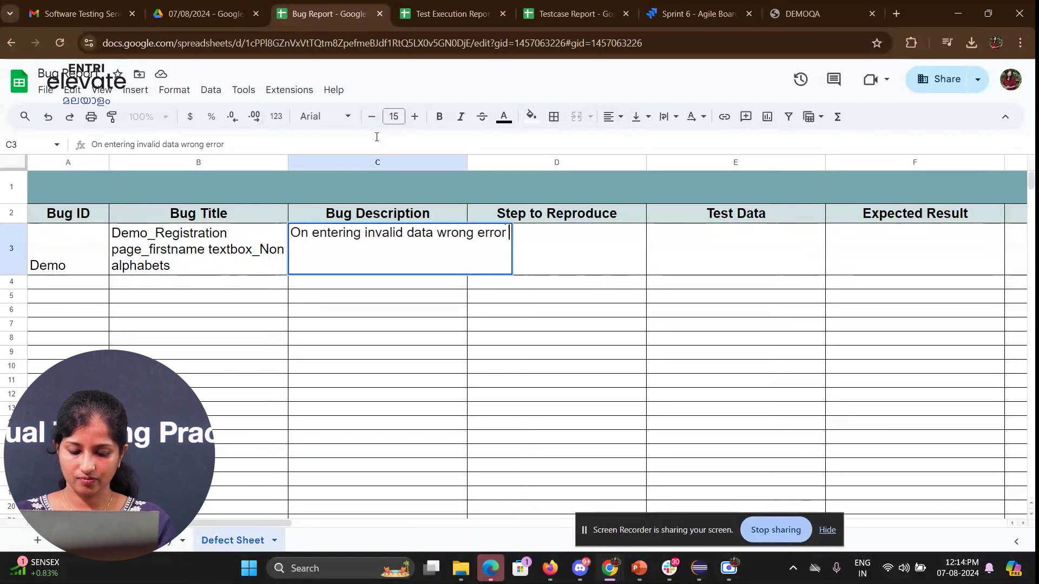
type("message is showing")
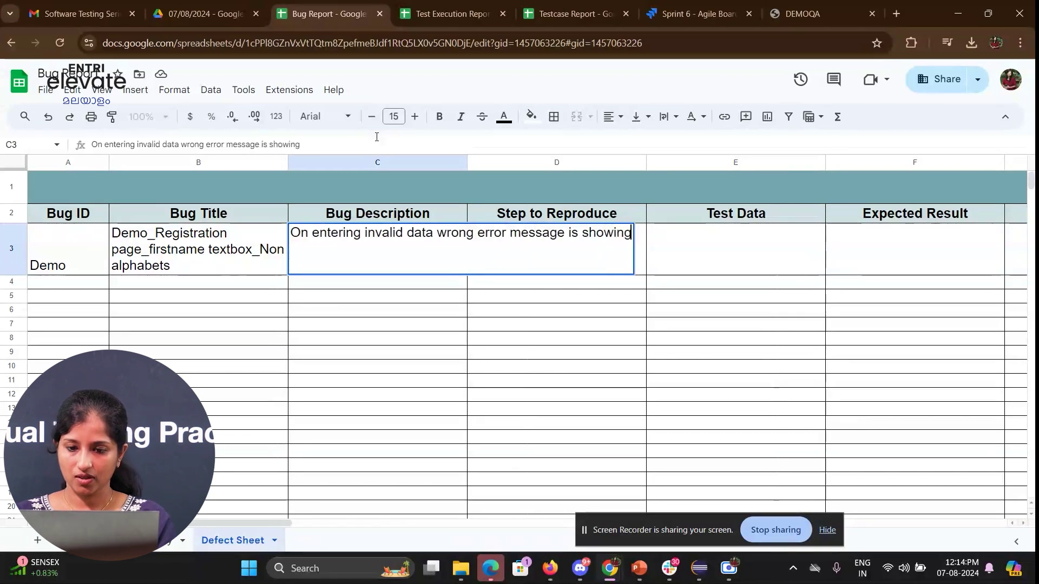
key("Return")
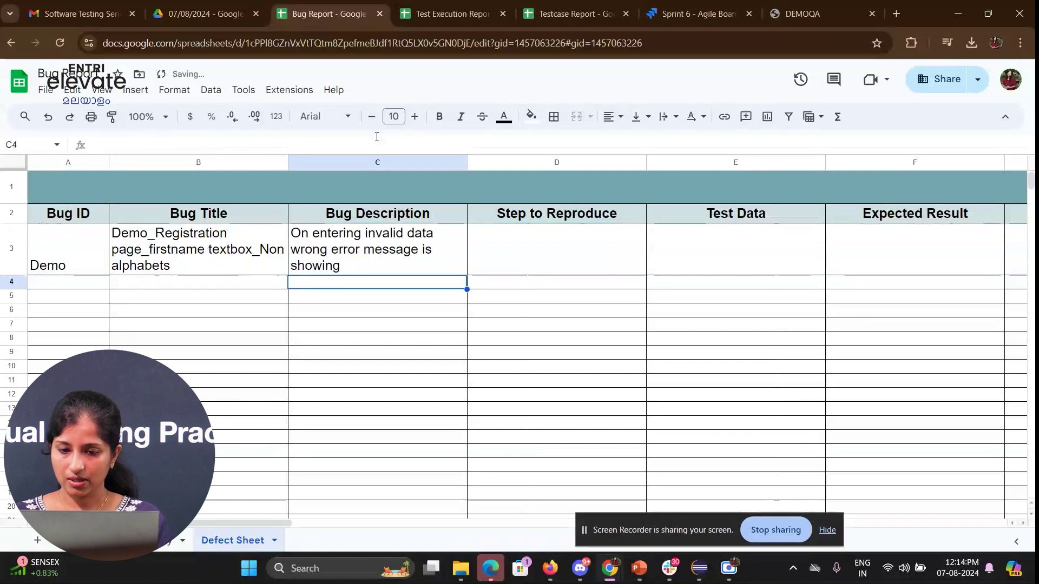
- Copy the non-alphabets test case's four steps into the bug's Step to Reproduce cell D3
left_click(449, 13)
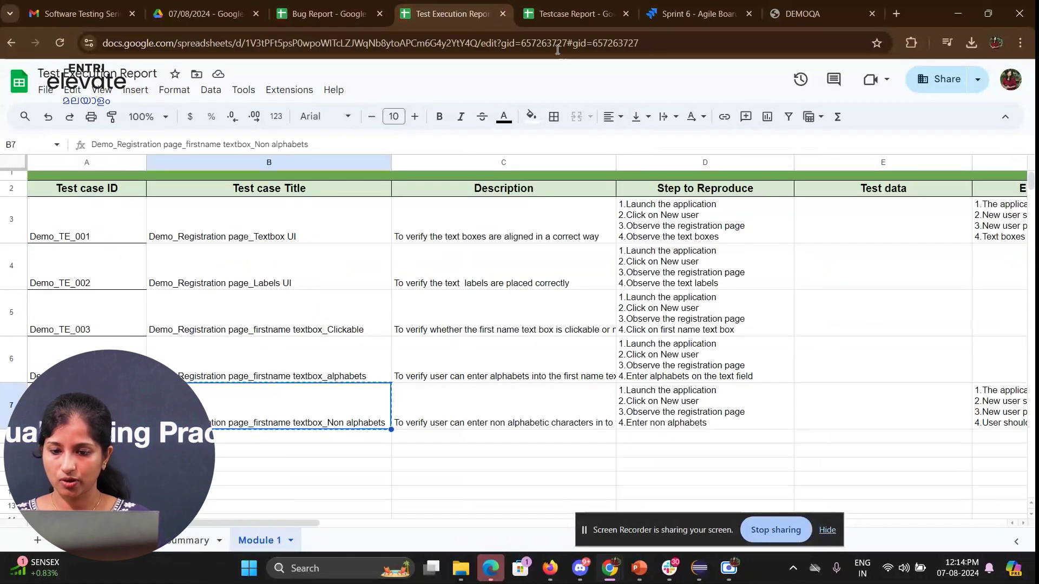
left_click(705, 424)
key("ctrl+c")
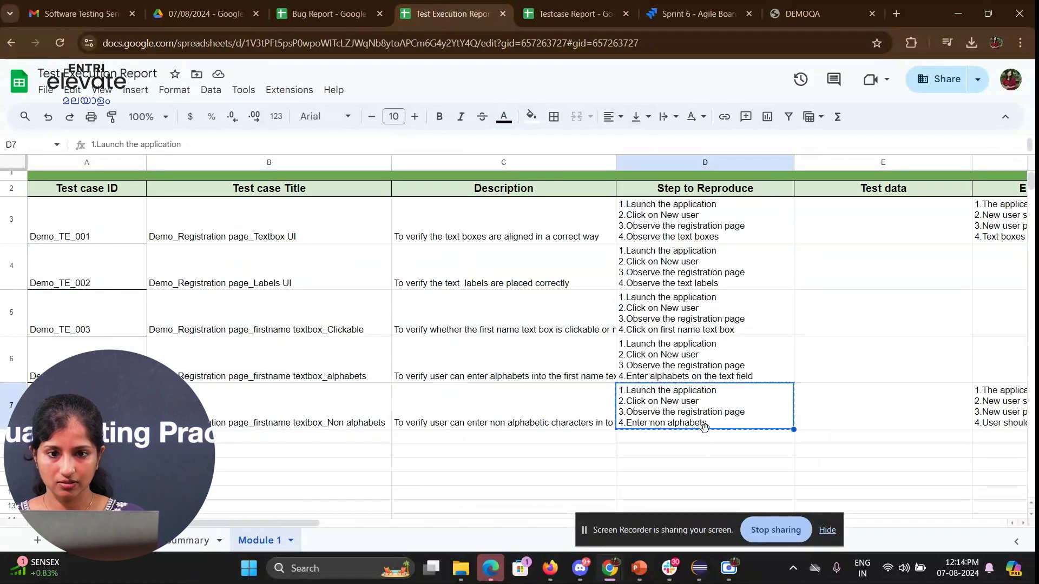
left_click(345, 5)
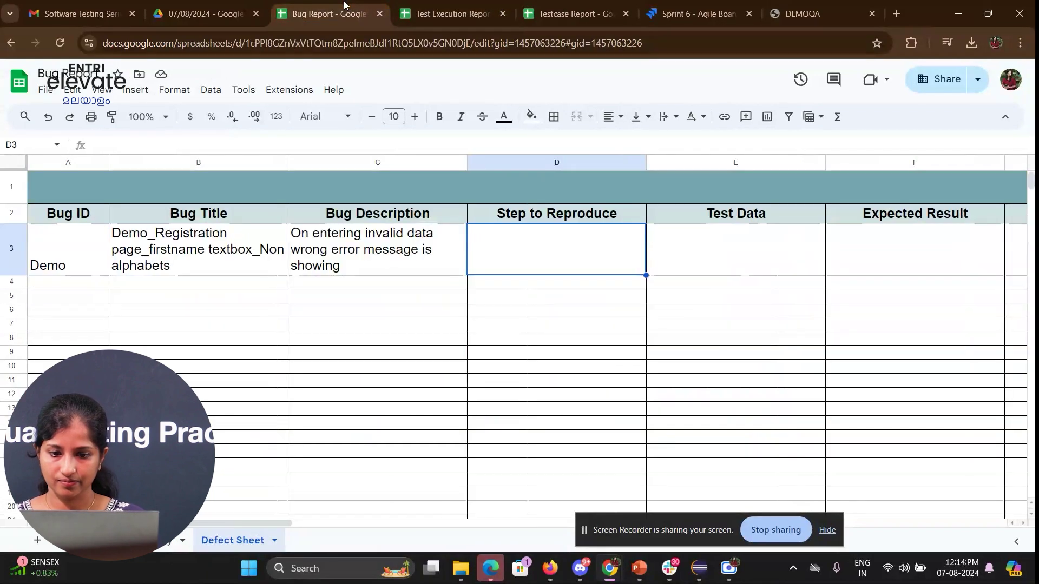
key("ctrl+v")
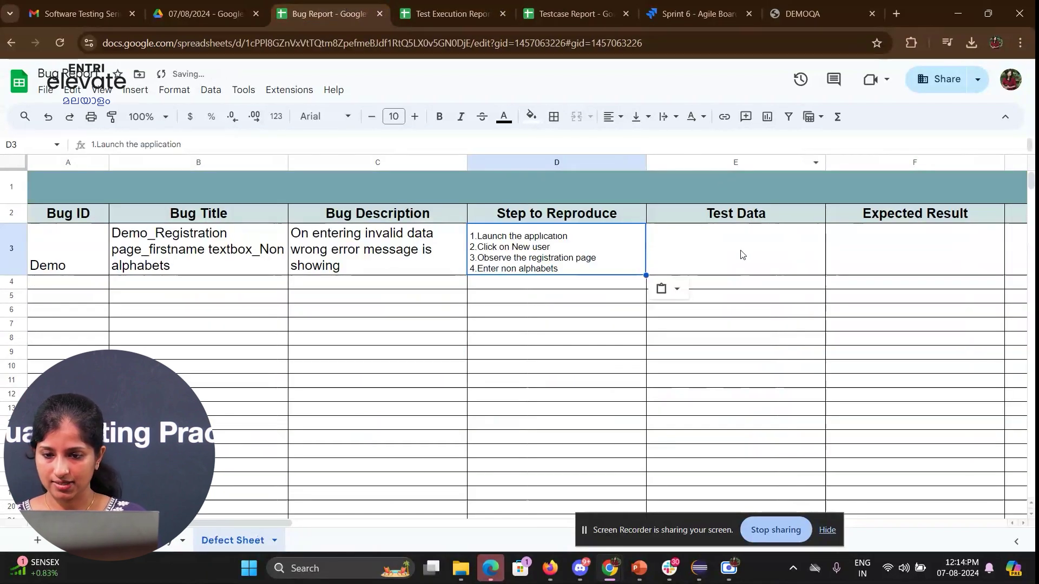
- Enter 'User should be prompted proper validation error message' as the Expected Result in F3
left_click(742, 254)
key("Tab")
key("Tab")
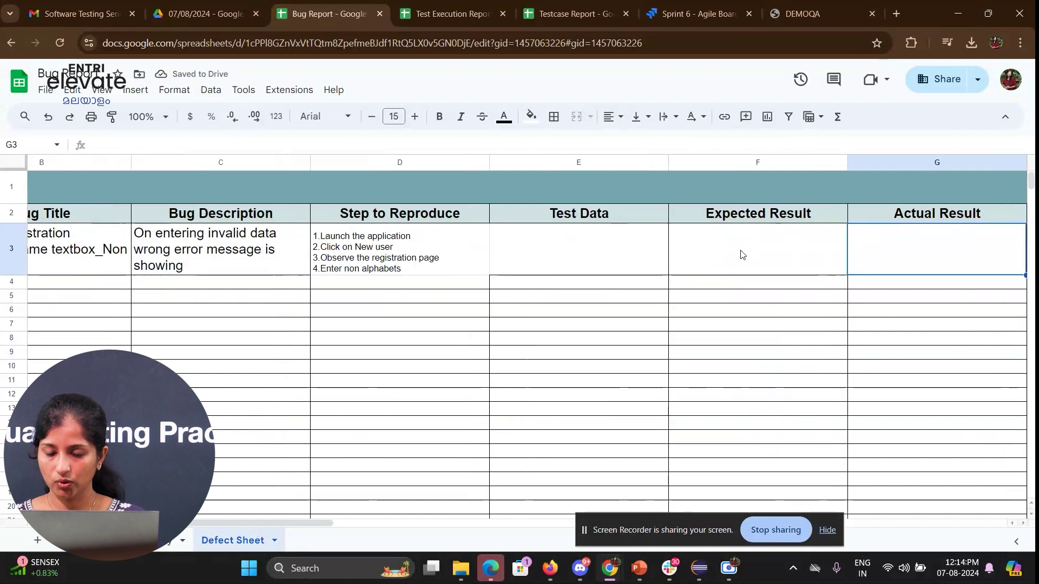
left_click(742, 255)
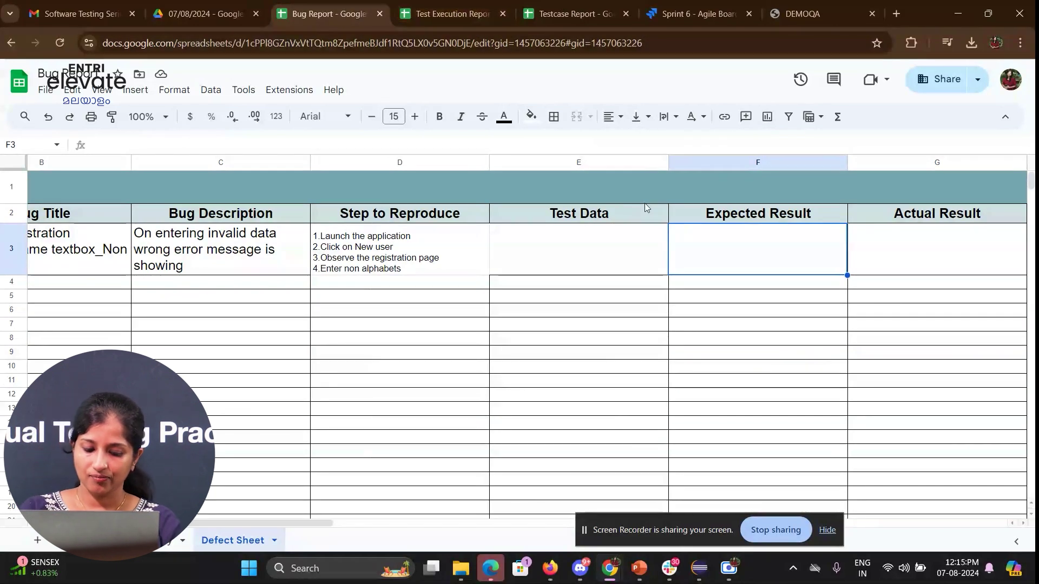
type("S")
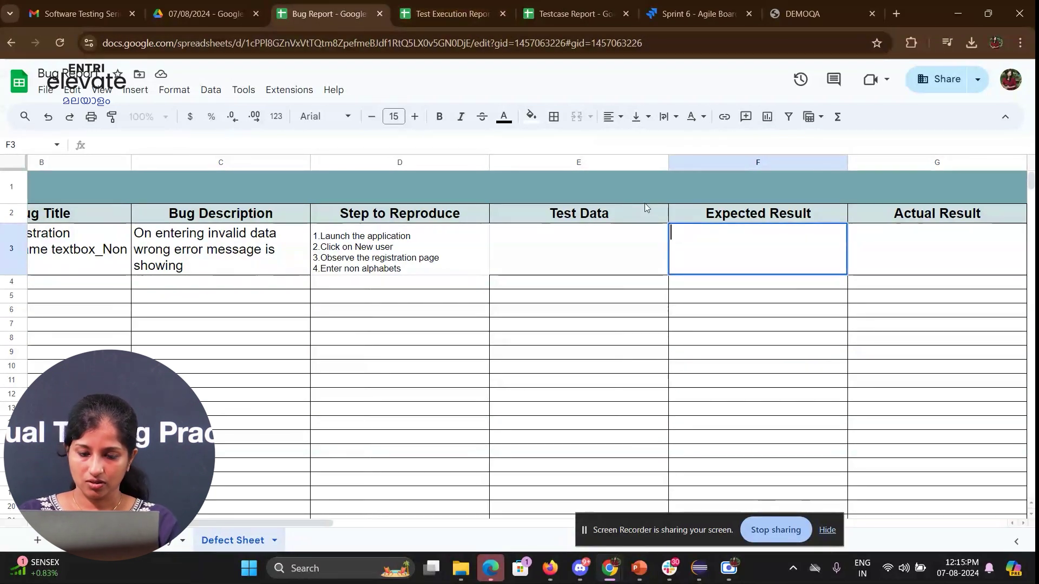
key("BackSpace")
type("User should be")
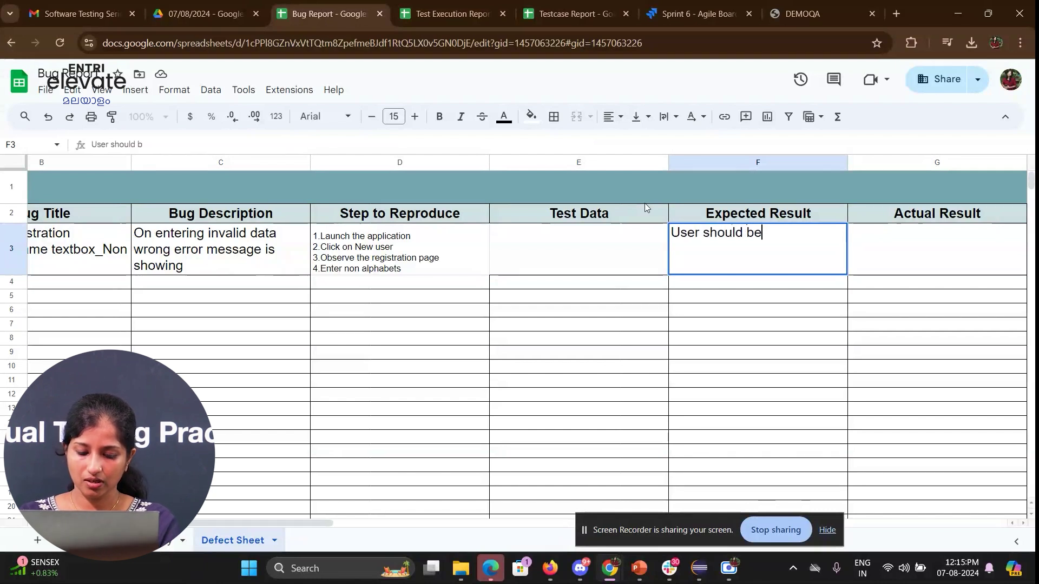
type(" prompt")
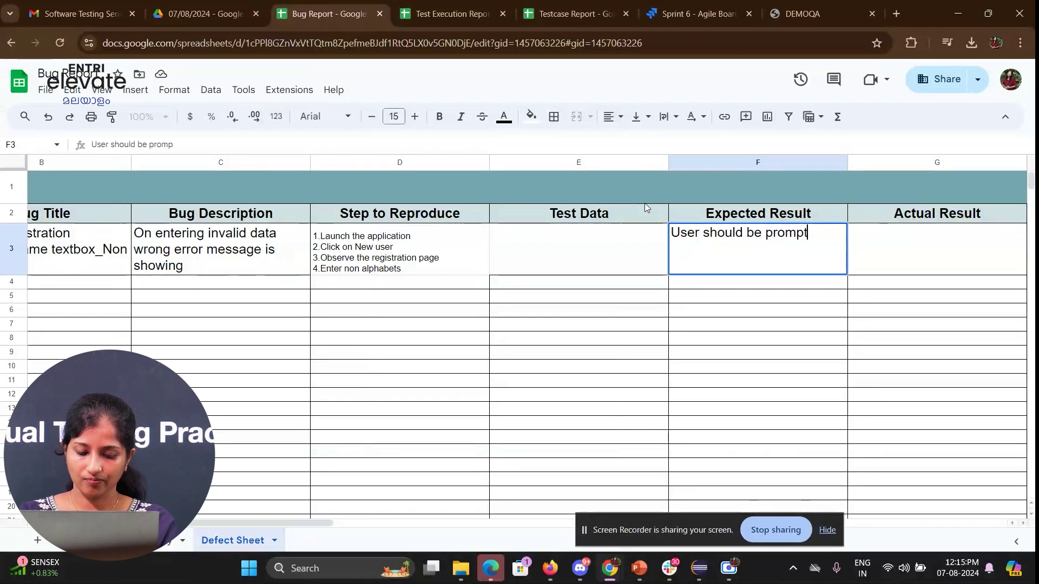
type("ed prop")
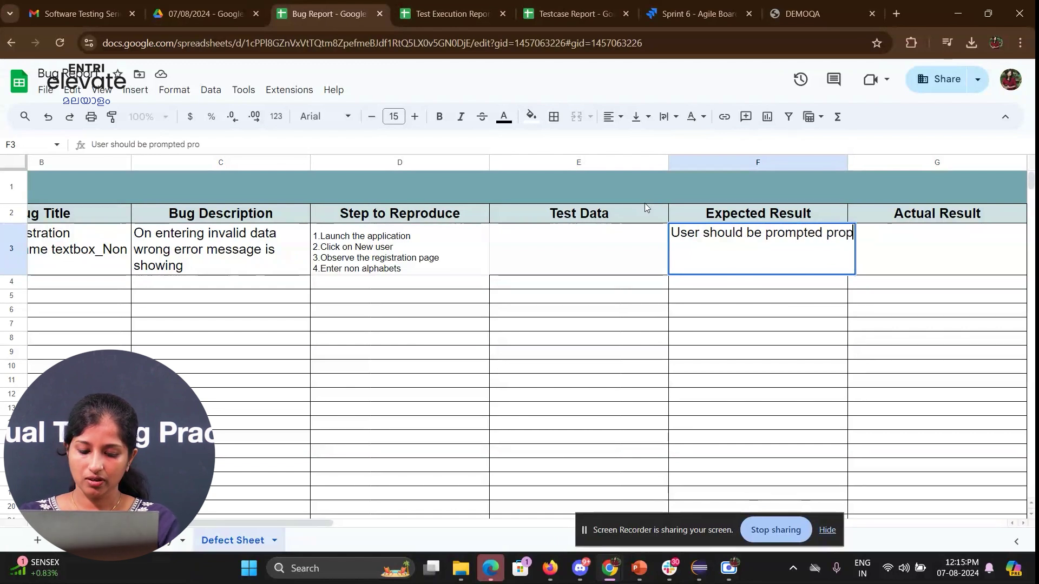
type("er validatio")
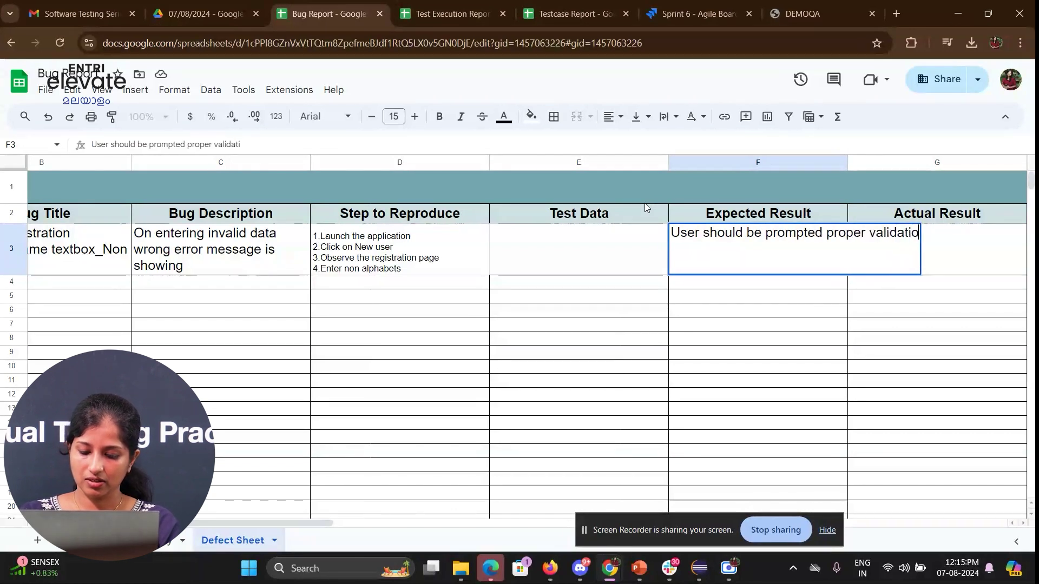
type("n error message")
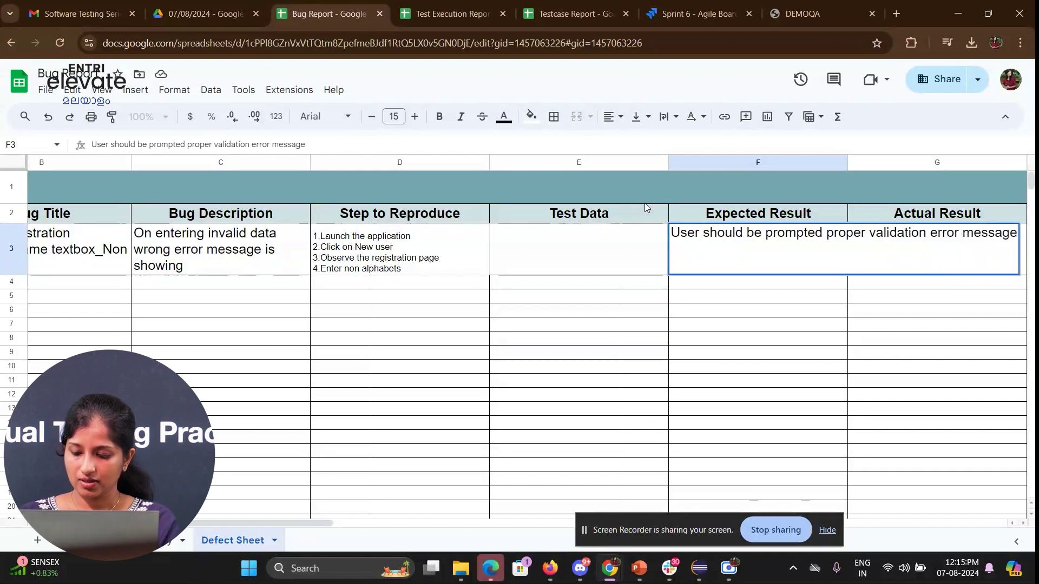
key("Tab")
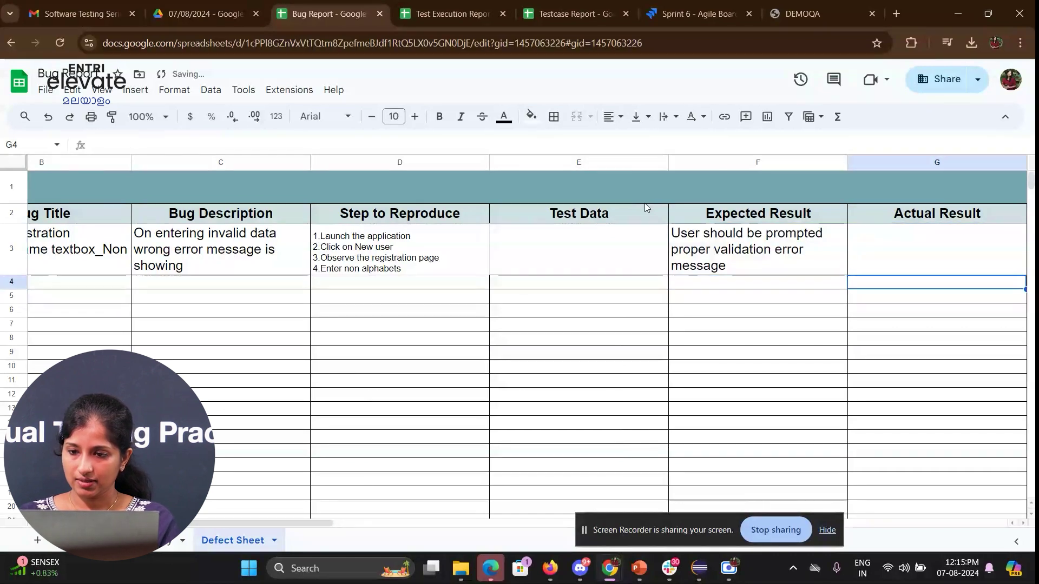
- Enter 'Wrong error message showing' as the actual result and Medium as the Priority
type("Wr")
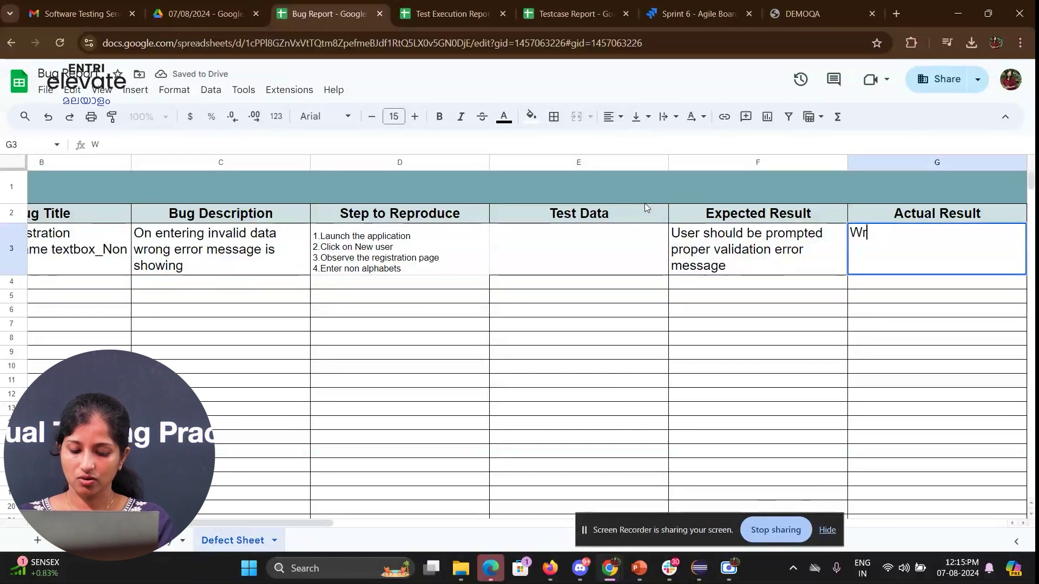
type("ong error message ")
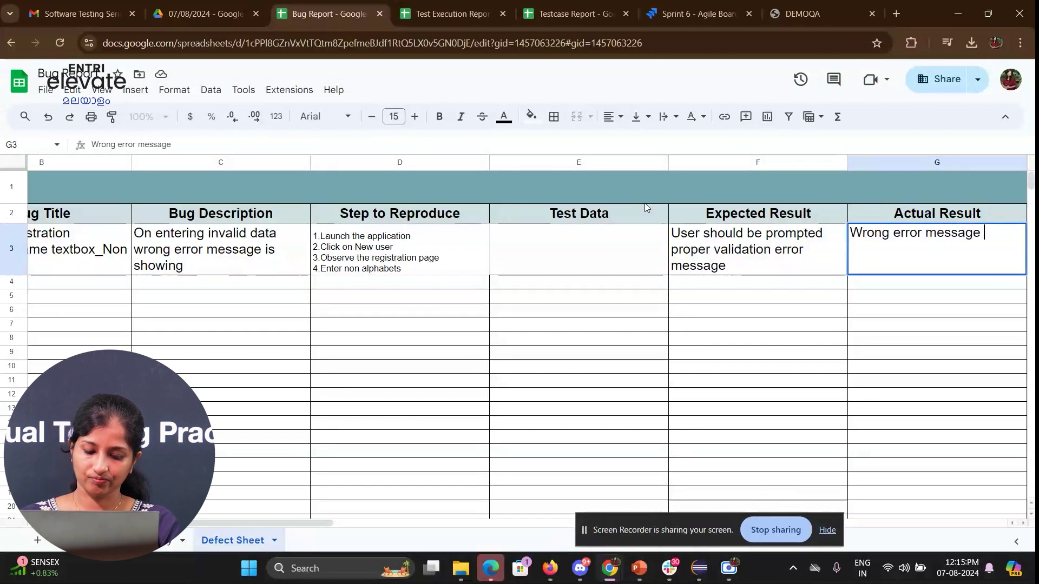
type("showing")
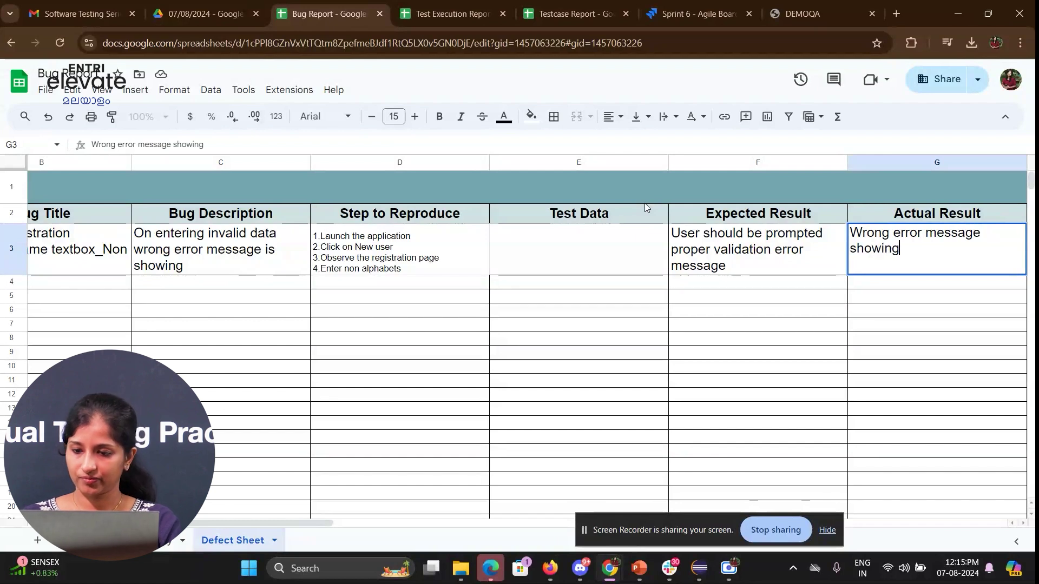
key("Tab")
key("Tab")
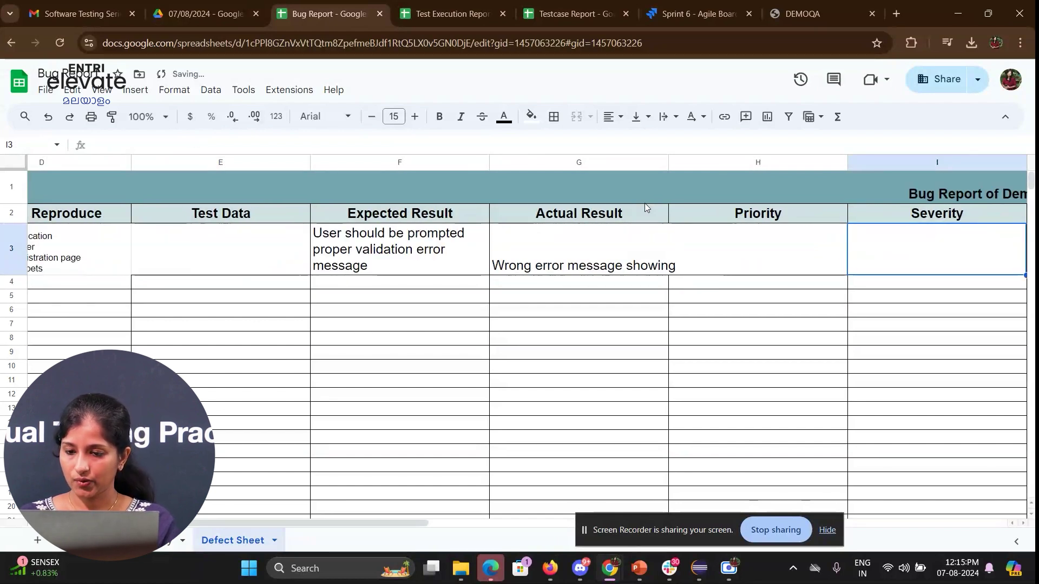
key("Up")
key("Left")
key("Down")
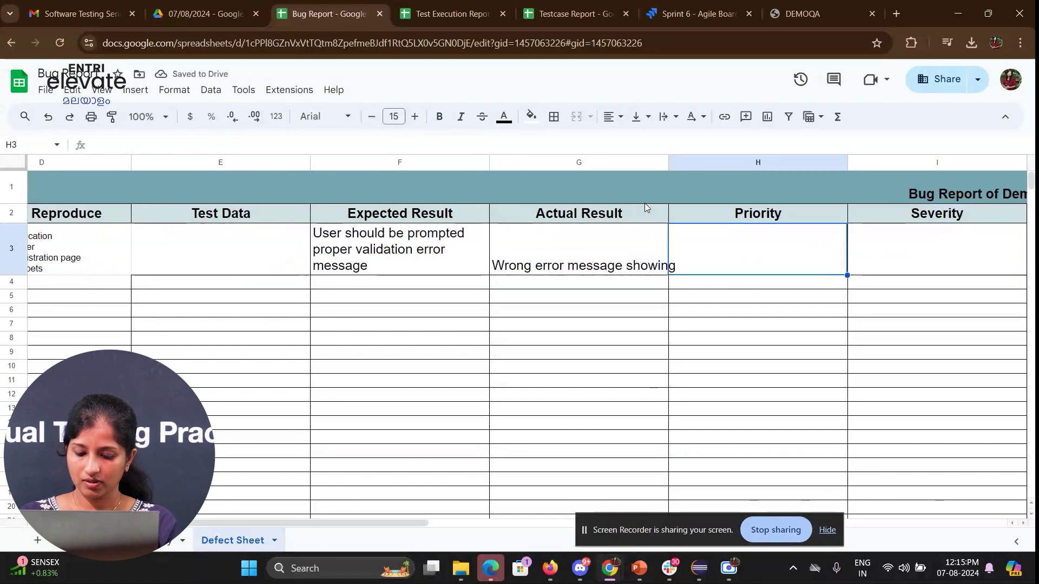
type("Medium")
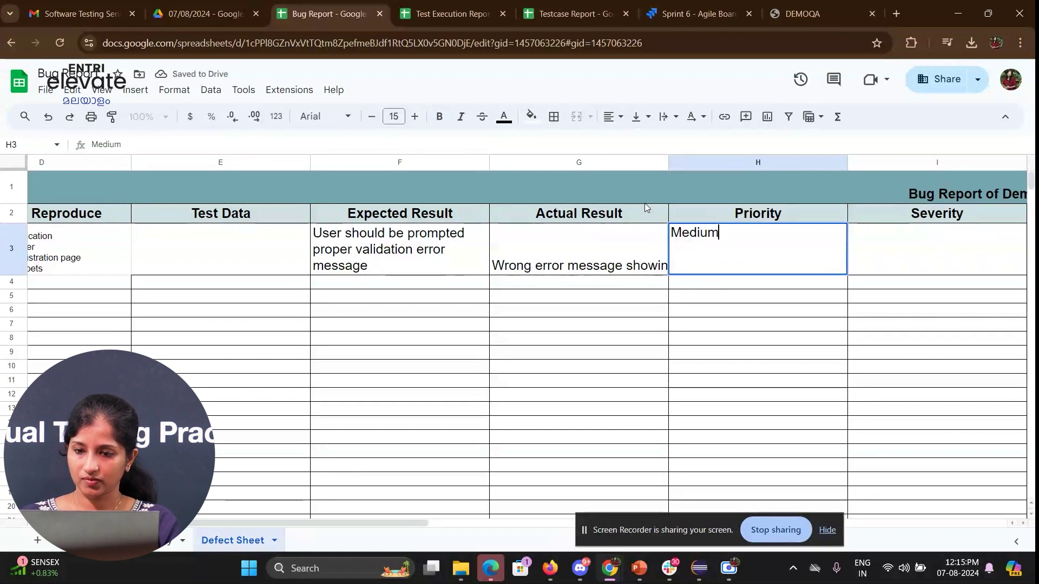
key("Tab")
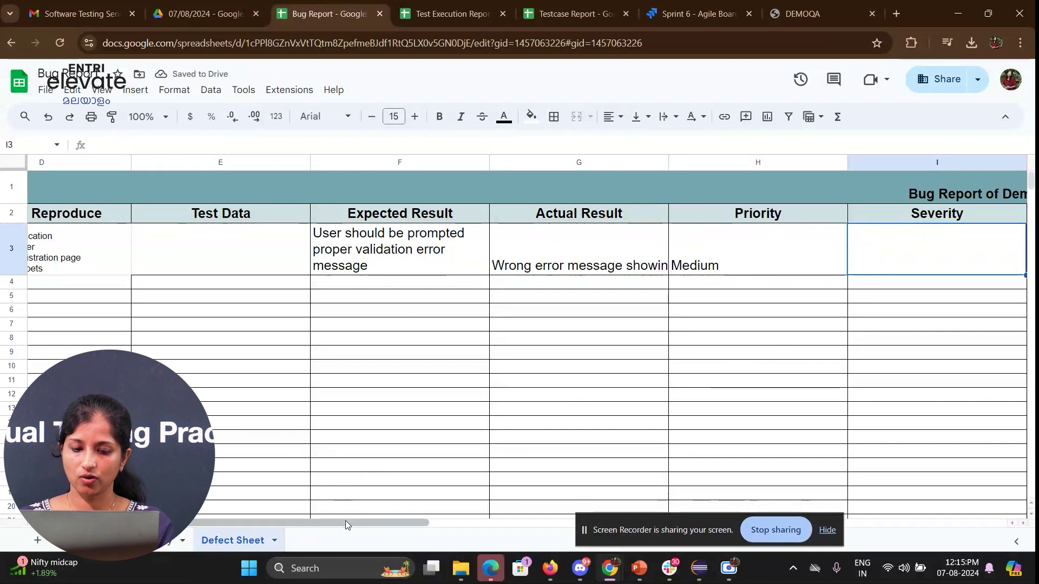
- Set the Severity to Medium and leave the Visual proof cell empty
left_click_drag(346, 523, 395, 534)
type("Medium")
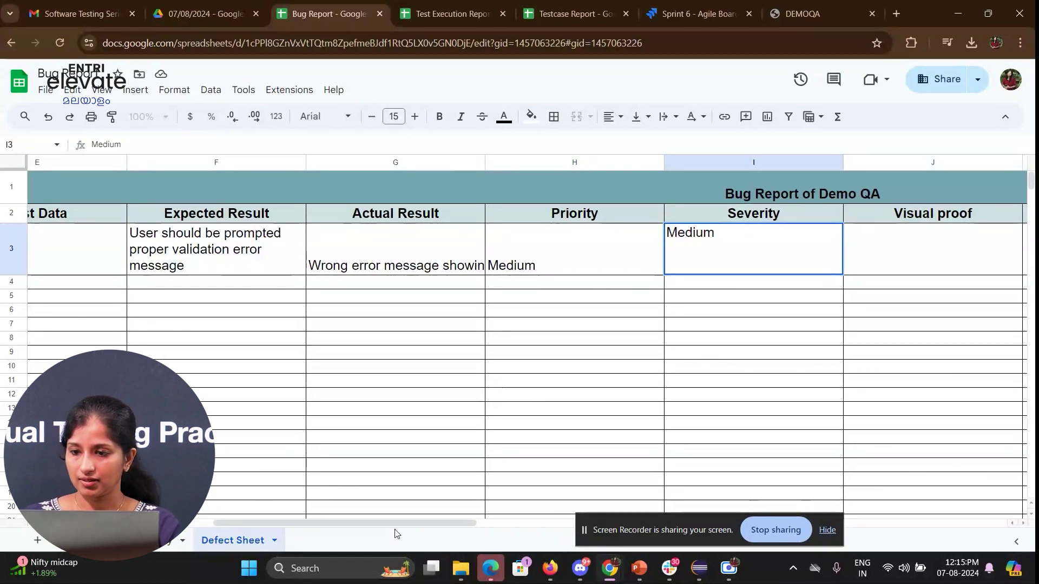
key("Tab")
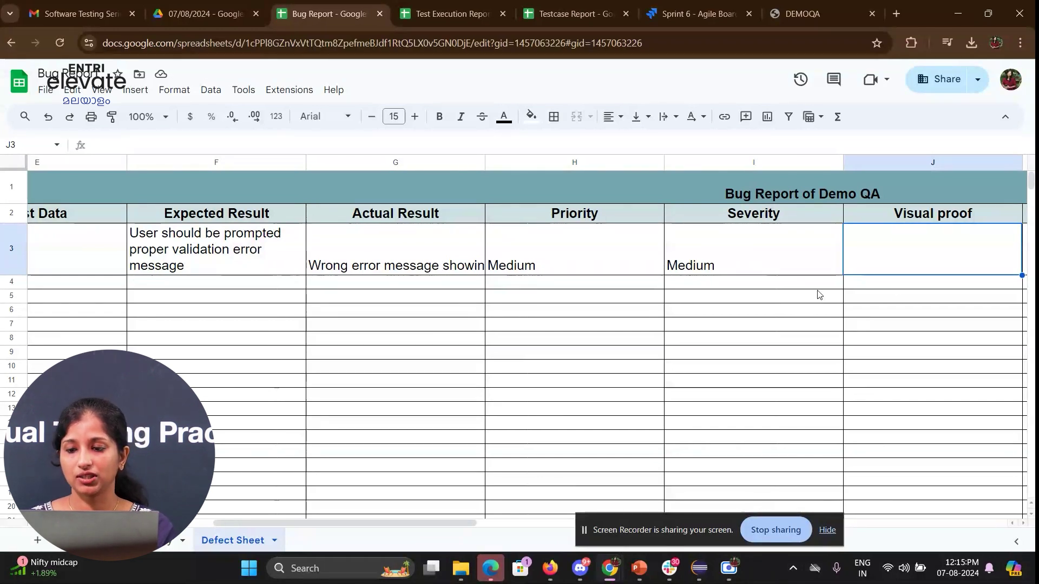
double_click(873, 268)
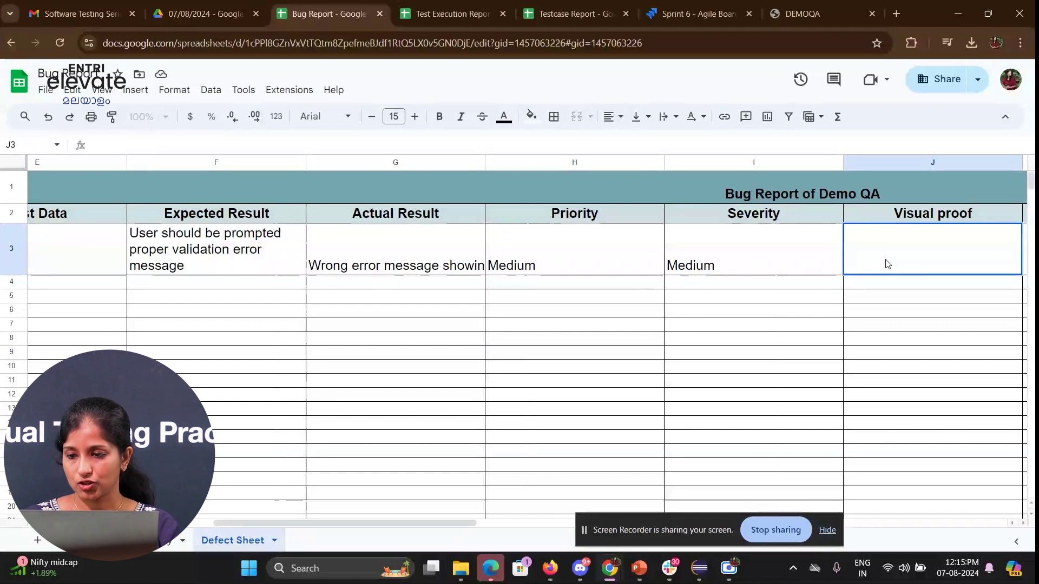
left_click(814, 290)
- Set the bug's environment to Staging
key("Right")
key("Right")
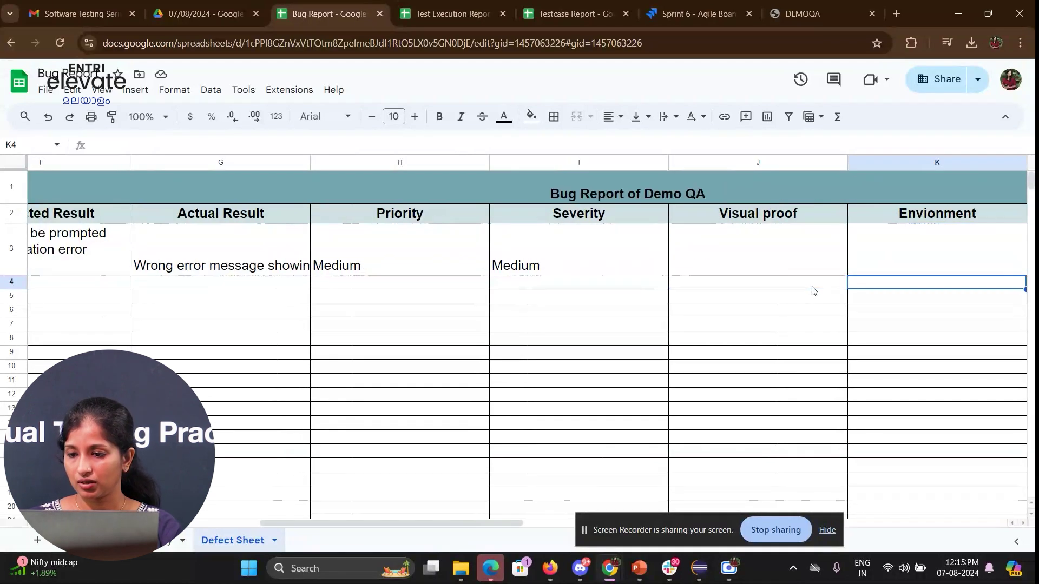
key("Up")
type("Stagi")
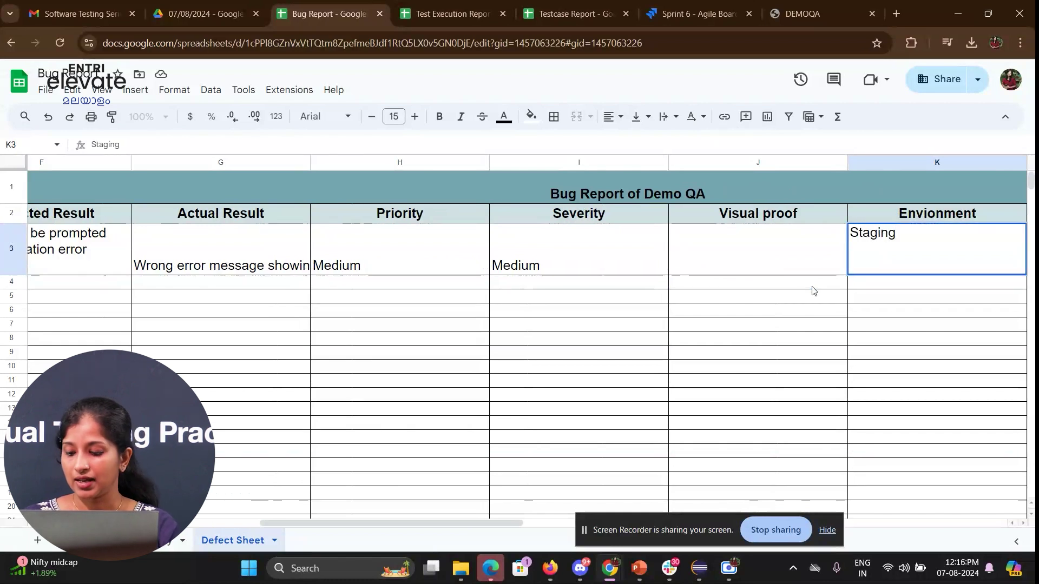
key("Tab")
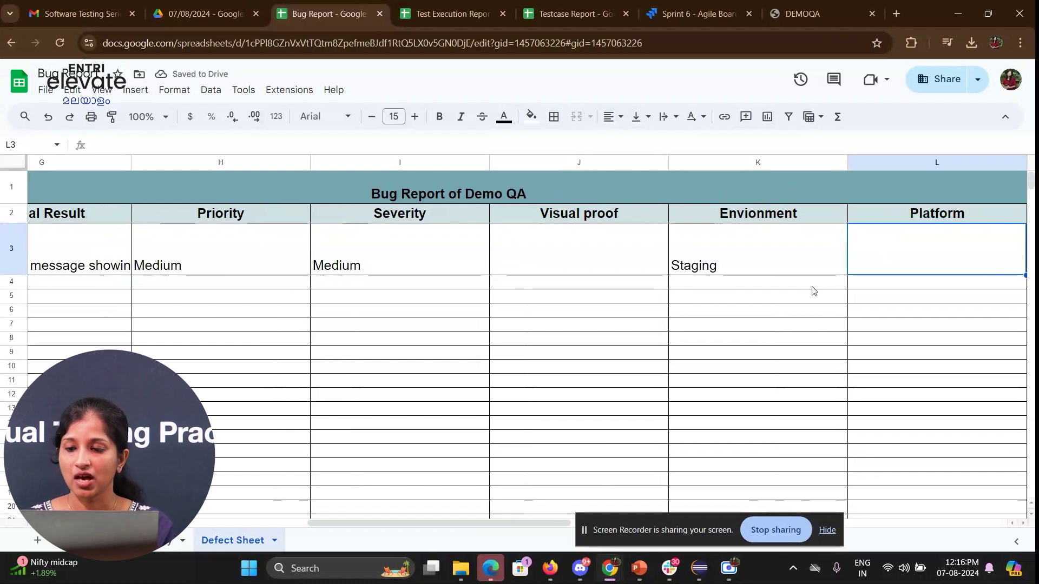
key("Tab")
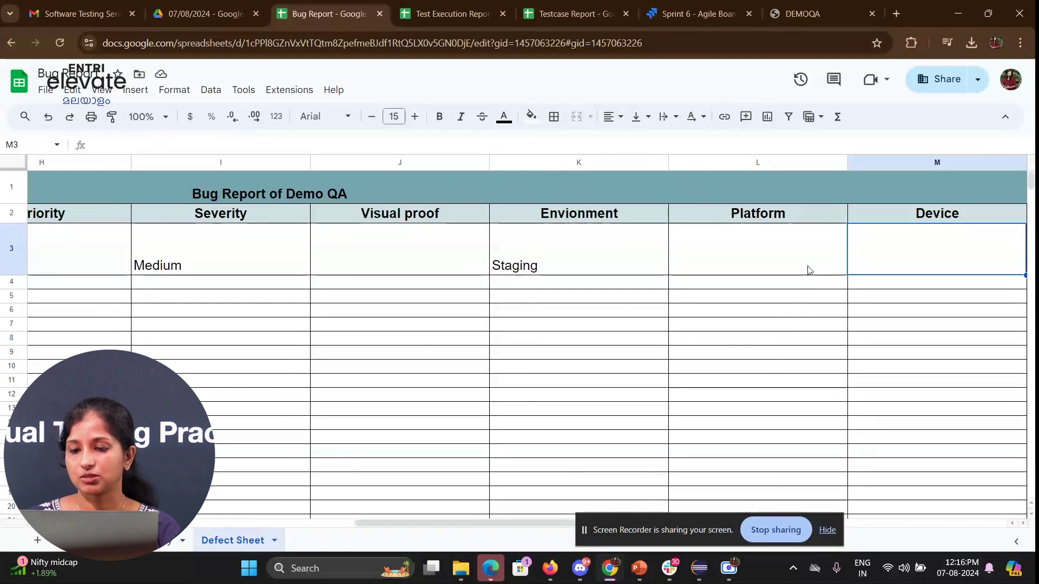
- Enter Chrome as platform, system as device, and Developer name as assignee
left_click(809, 269)
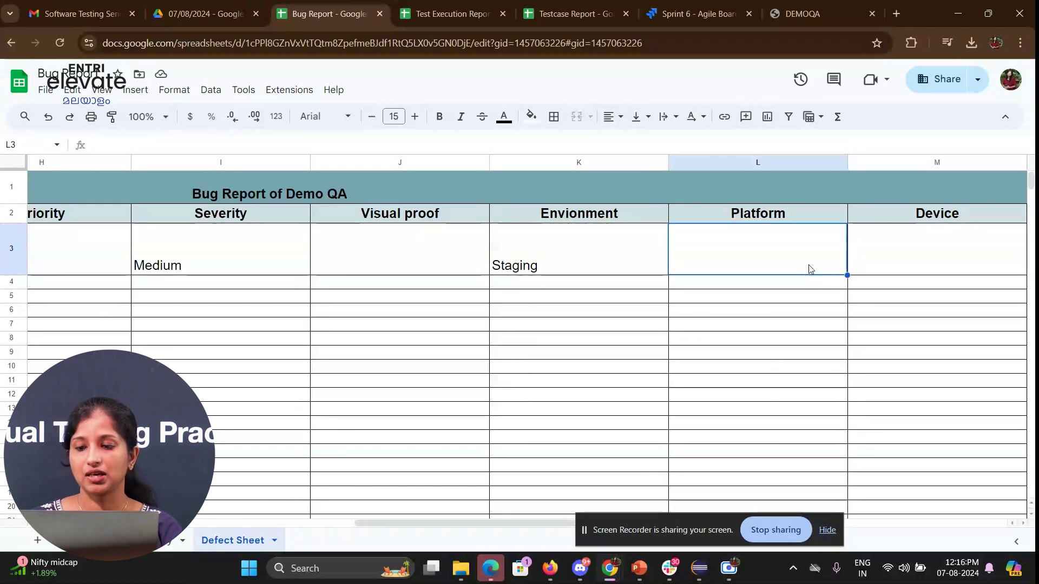
type("Chrome")
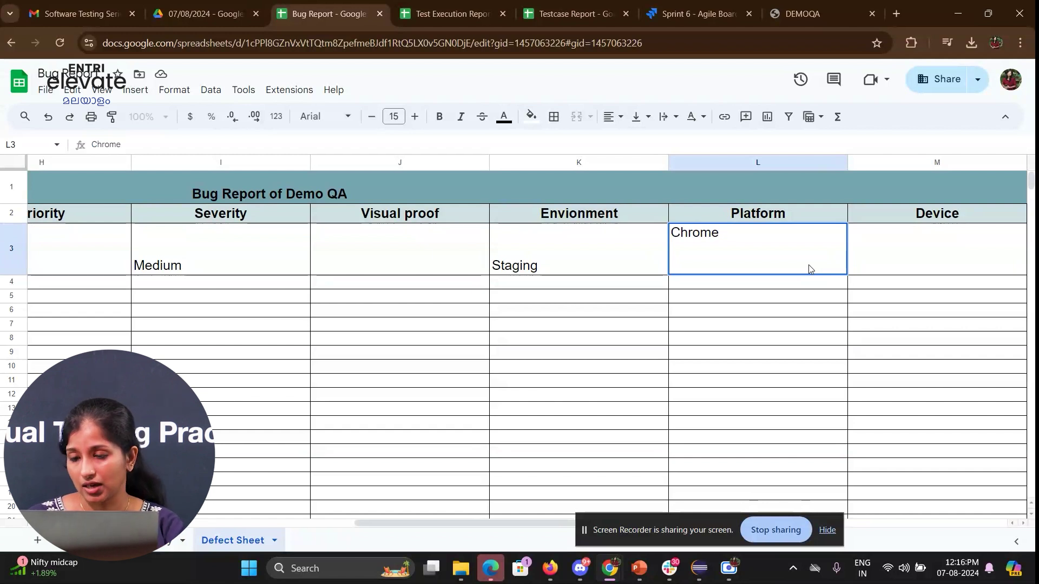
key("Tab")
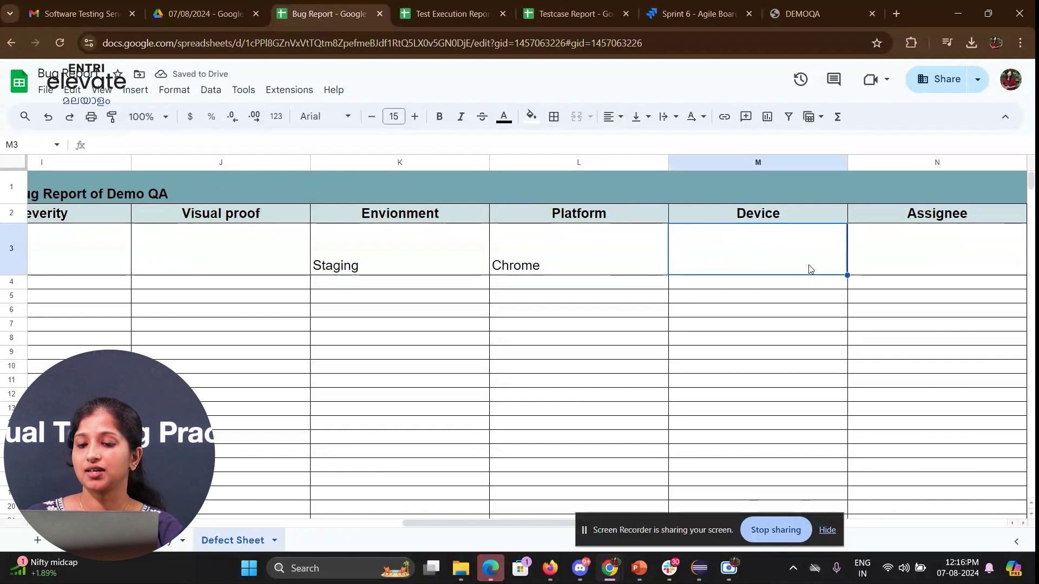
type("system")
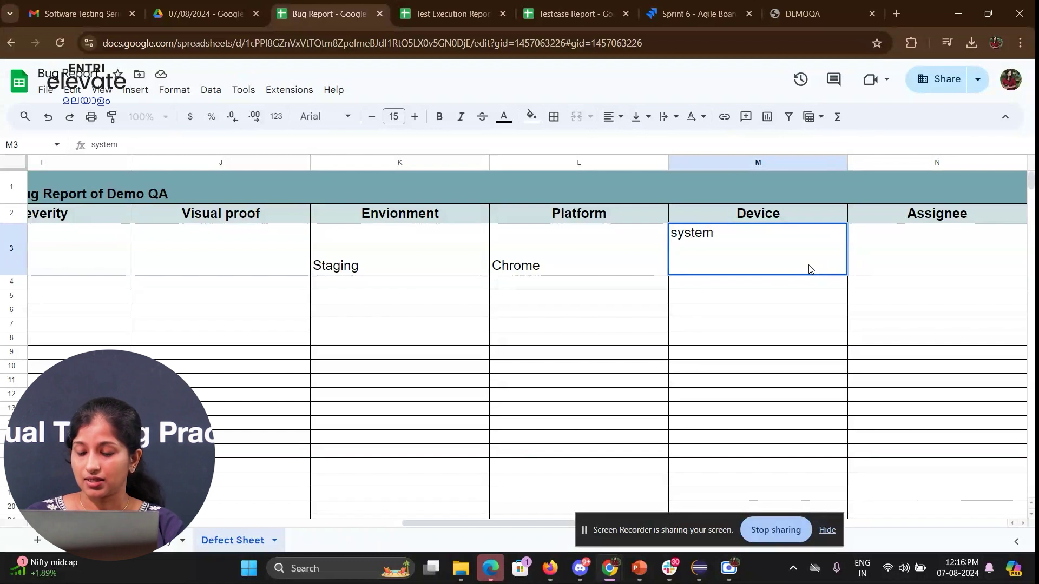
key("Tab")
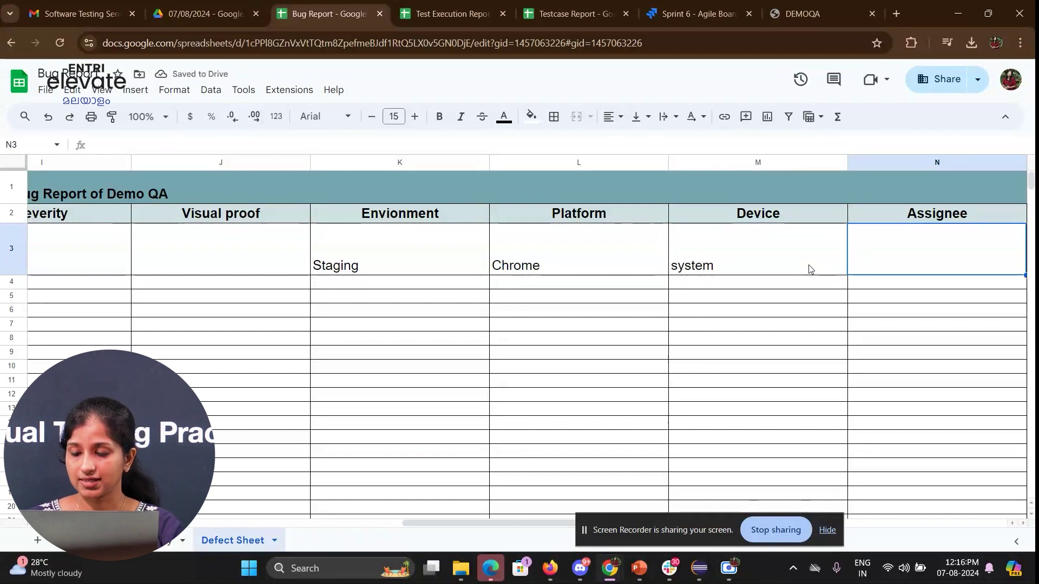
type("Deve")
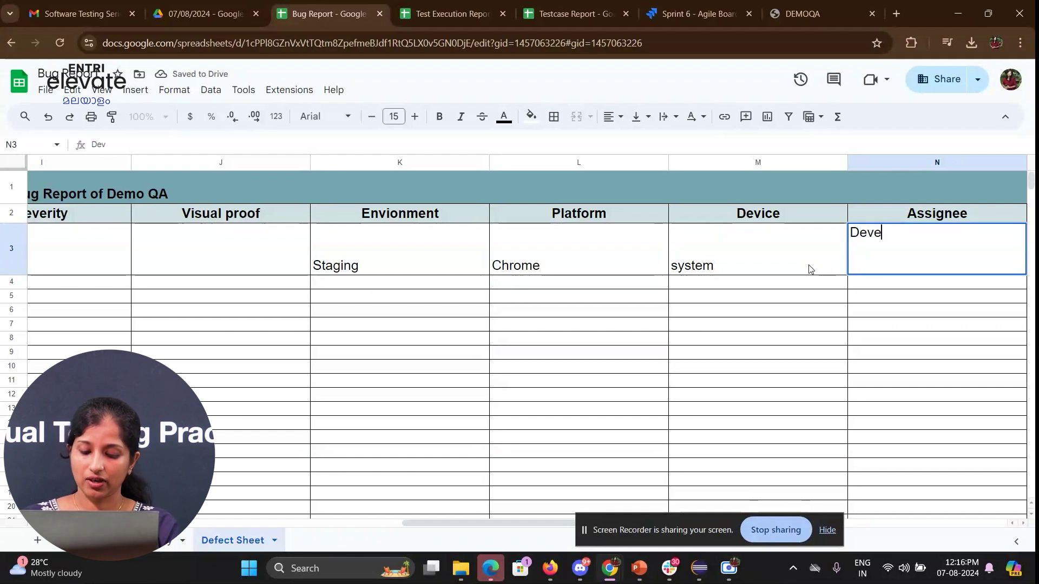
type("loper name")
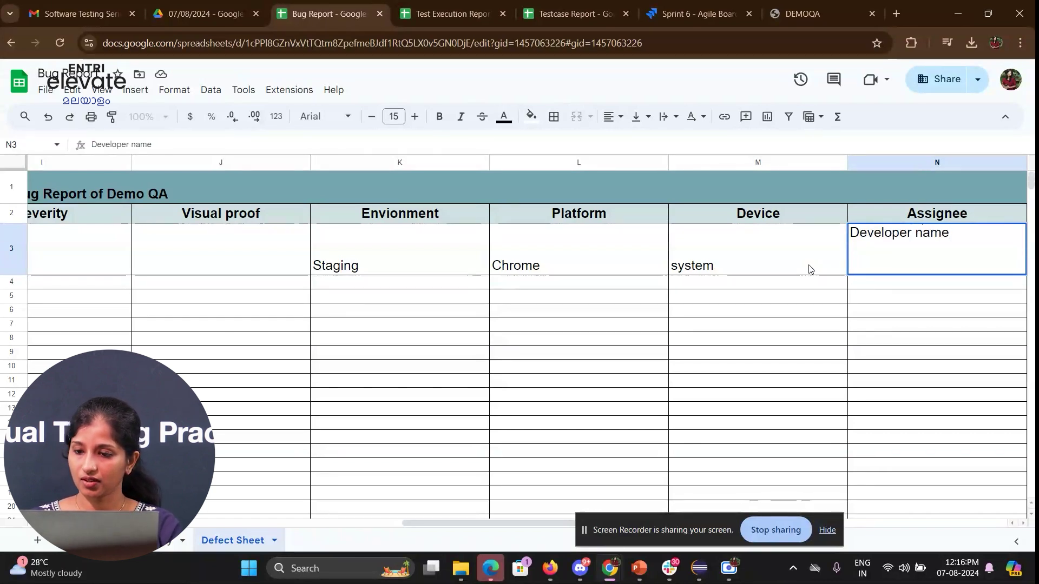
key("Tab")
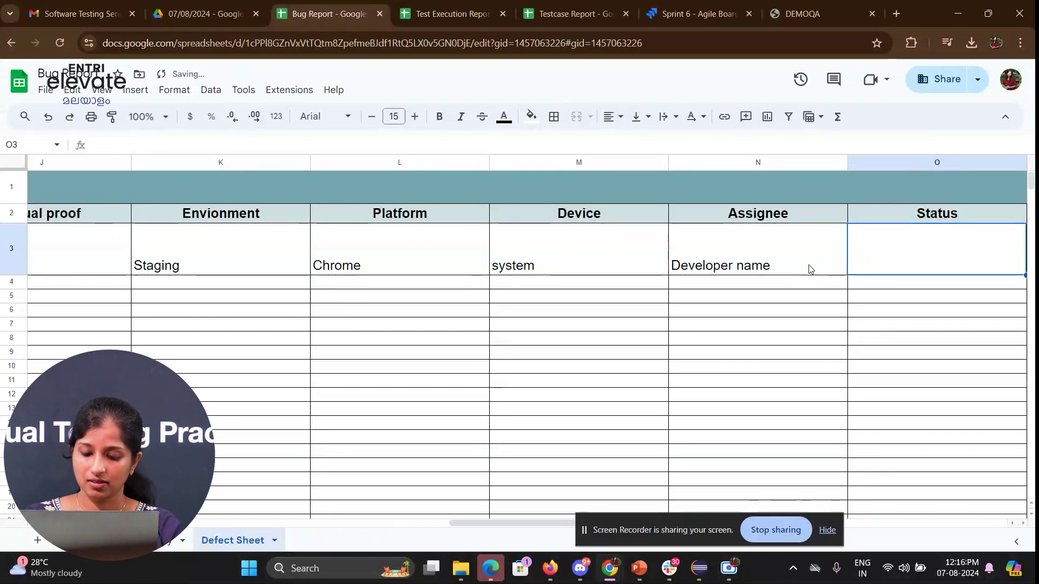
- Set the status to To Do/Open, comments to NA, and Verified By to QA Name
type("To")
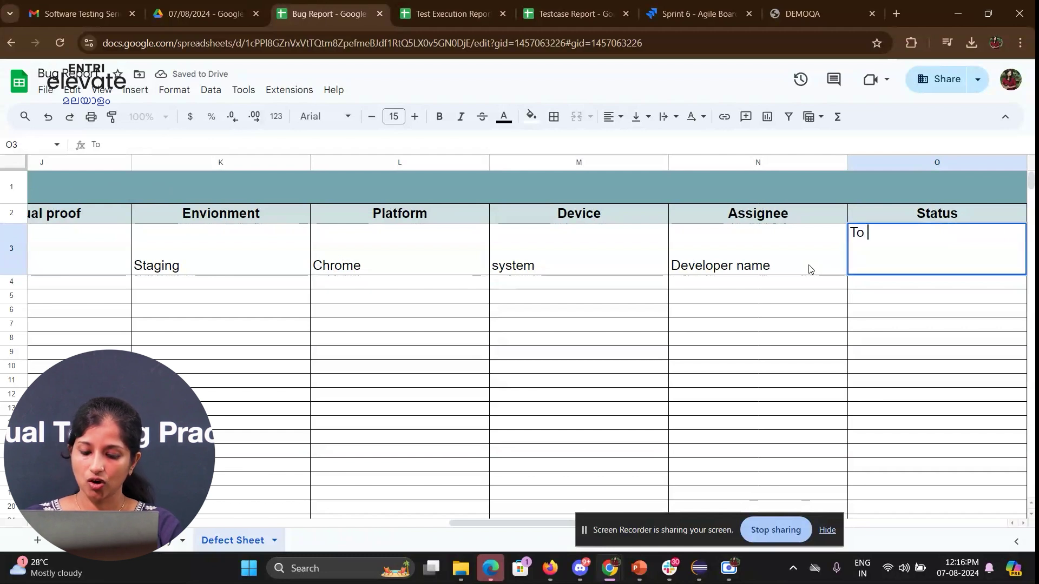
type(" Do/Open")
key("Tab")
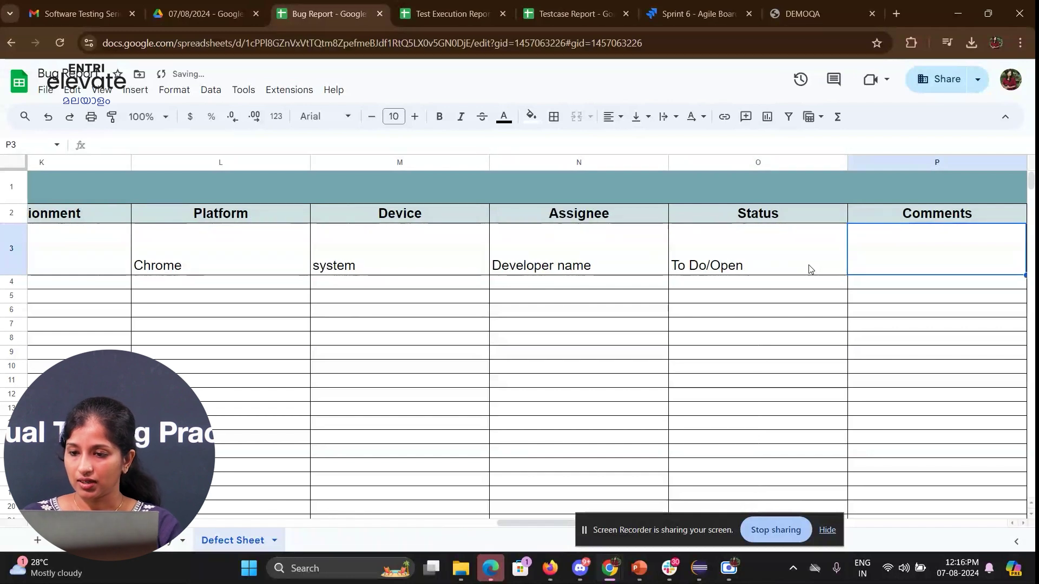
type("NA")
key("Tab")
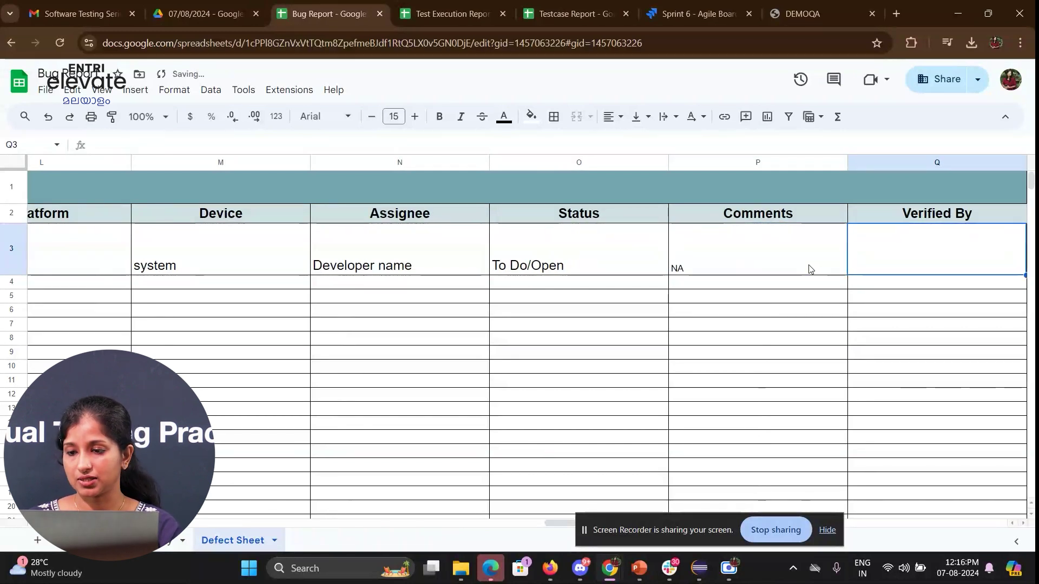
type("QA Name")
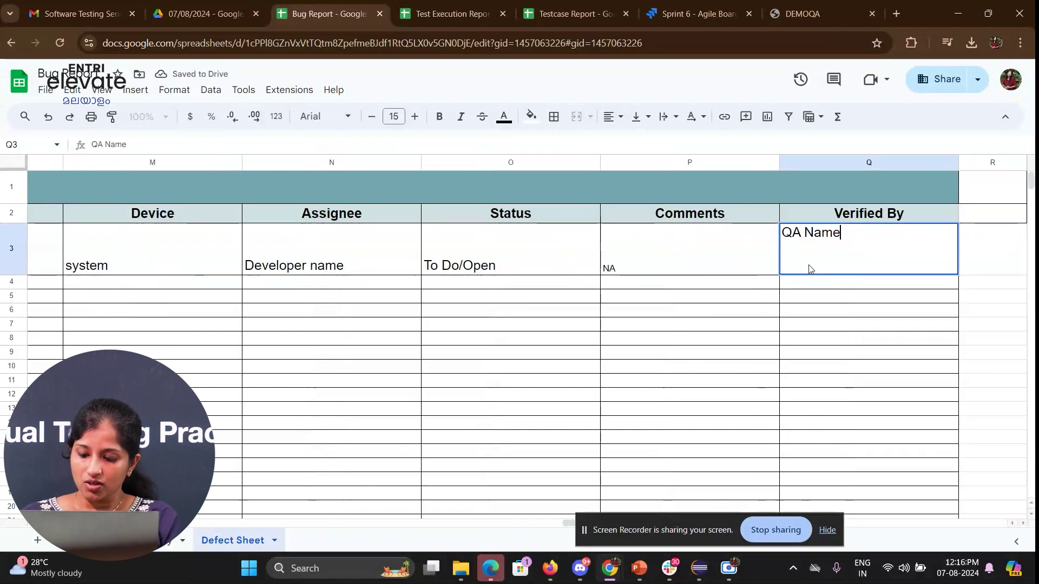
key("shift+Tab")
key("shift+Tab")
key("shift+Tab")
key("shift+Tab")
key("shift+Tab")
key("shift+Tab")
key("shift+Tab")
key("shift+Tab")
key("shift+Tab")
key("shift+Tab")
key("shift+Tab")
key("shift+Tab")
key("shift+Tab")
key("shift+Tab")
key("shift+Tab")
key("shift+Tab")
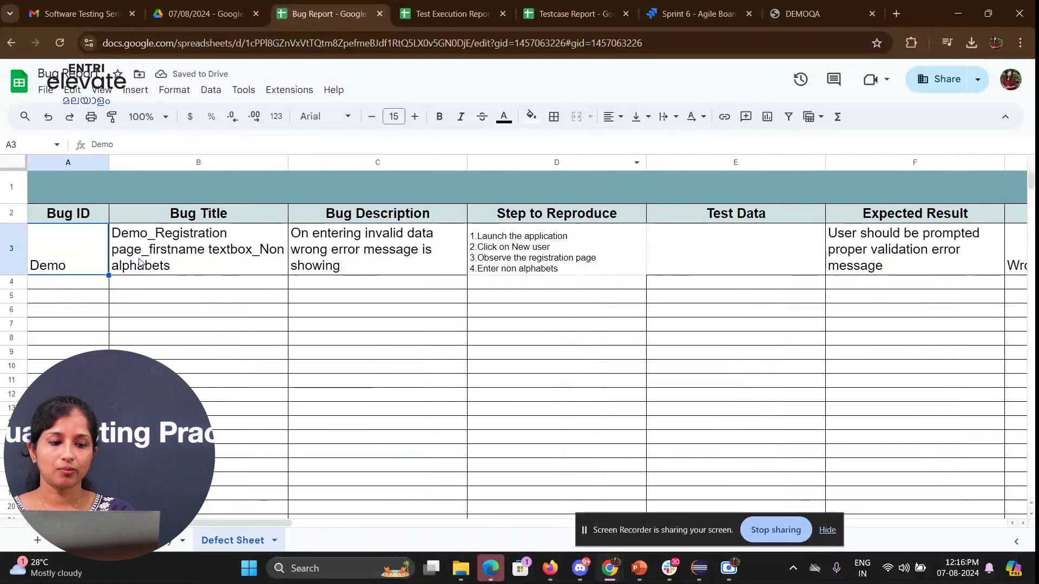
- Change the Bug ID in A3 to Demo_Bug_ and copy it
double_click(84, 265)
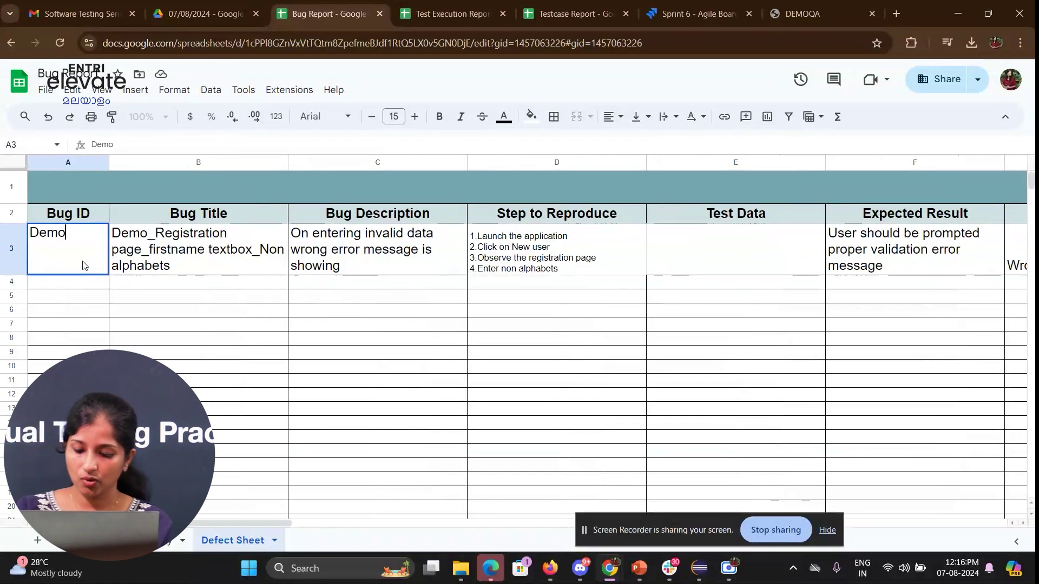
type("_Bug_")
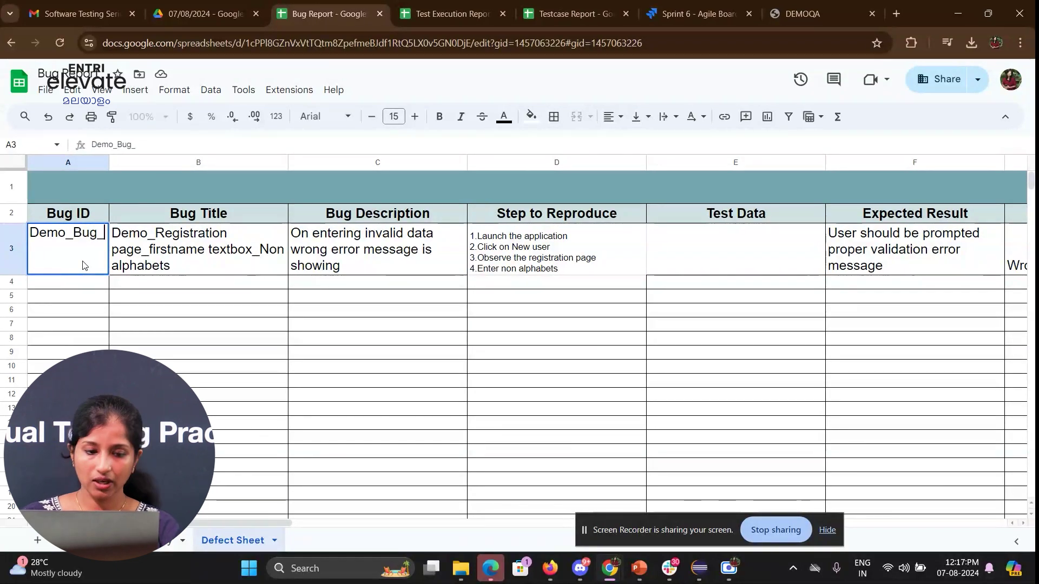
key("Return")
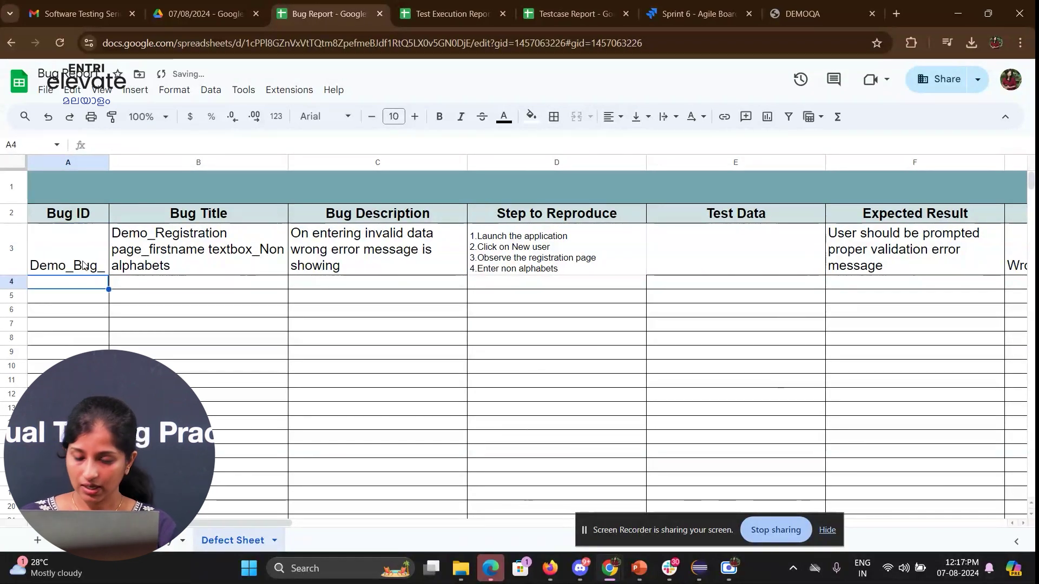
left_click(84, 265)
key("ctrl+c")
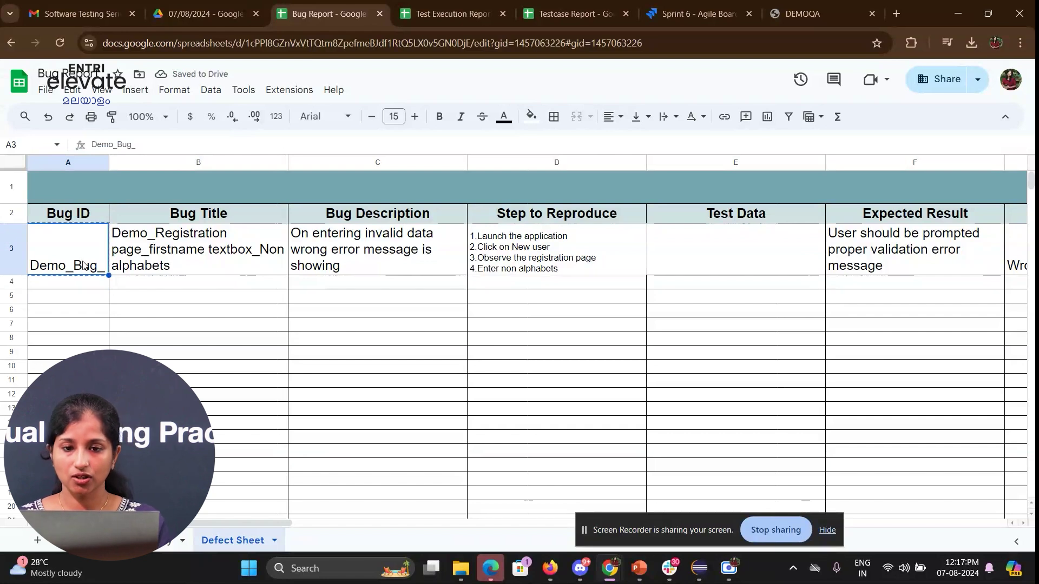
- Enter Defect ID Demo_Bug_001 in I7 of the Test Execution Report
left_click(428, 13)
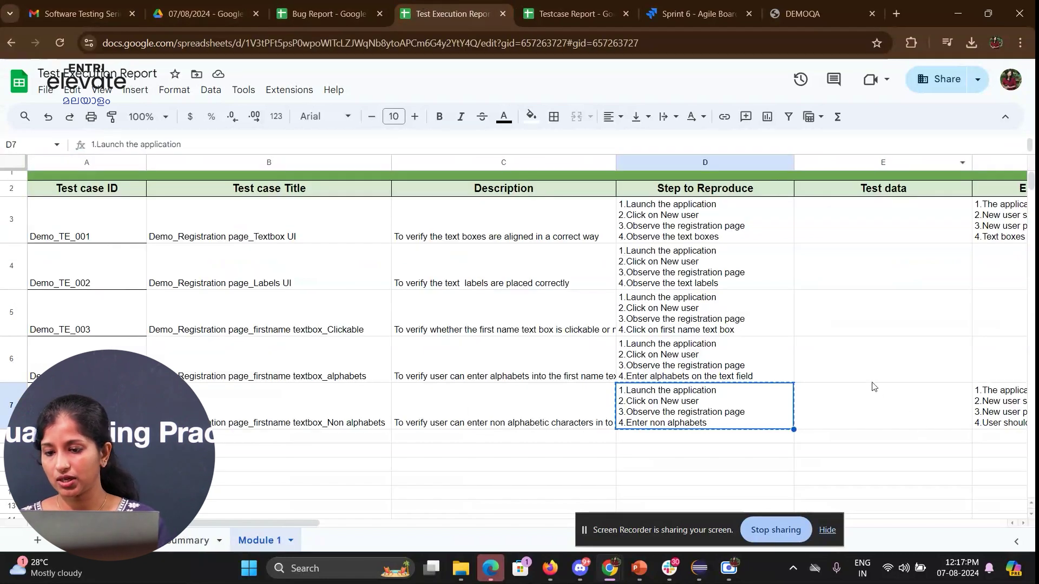
left_click_drag(206, 523, 431, 522)
double_click(839, 410)
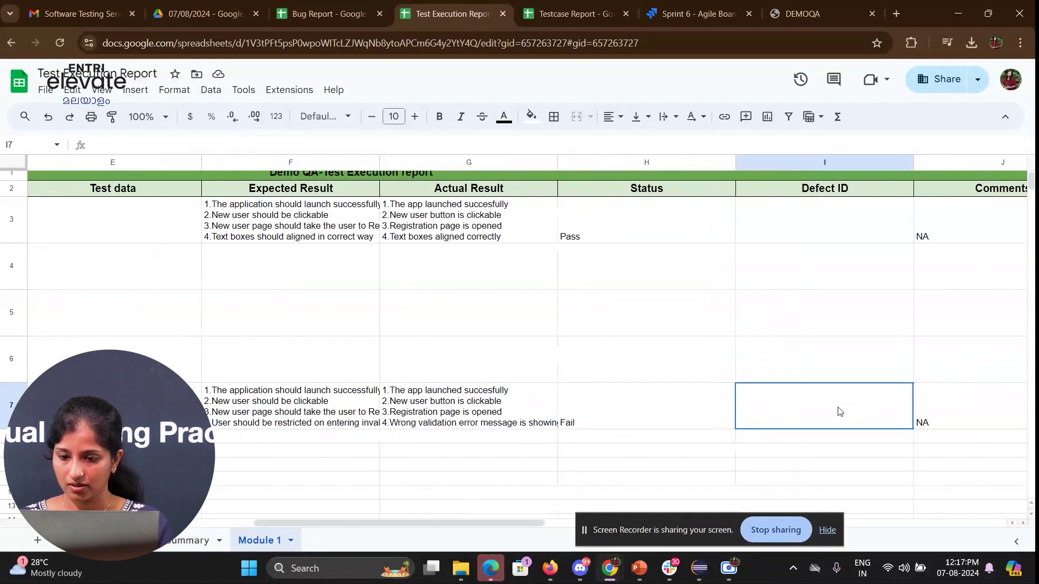
type("Demo_Bug_")
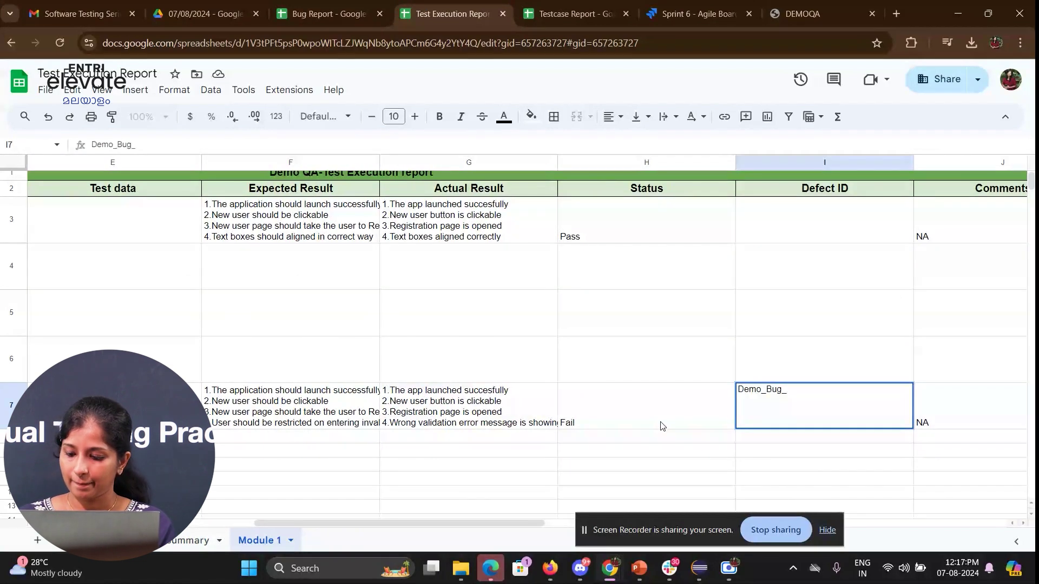
type("001")
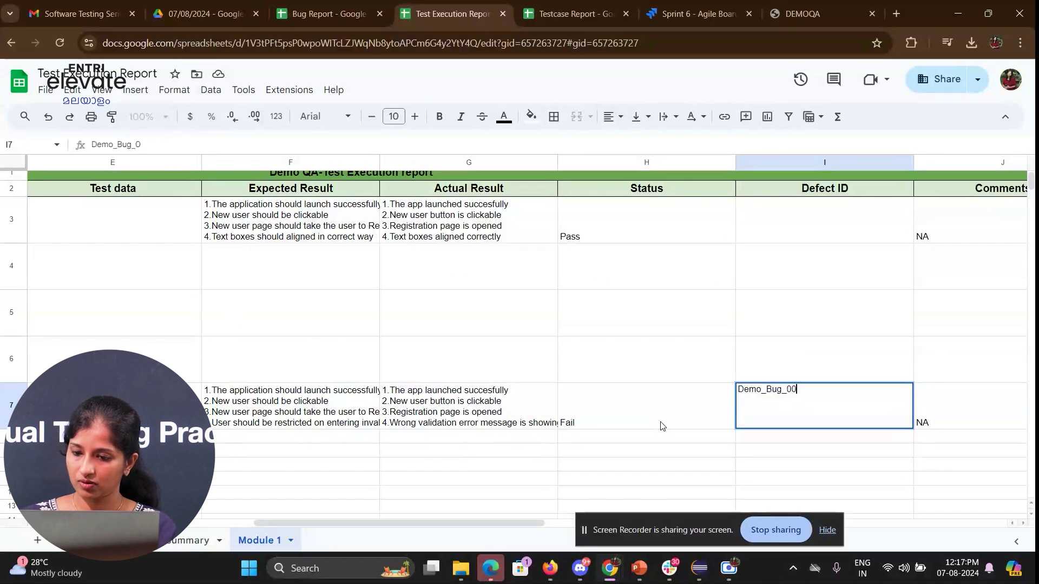
key("Return")
left_click(863, 414)
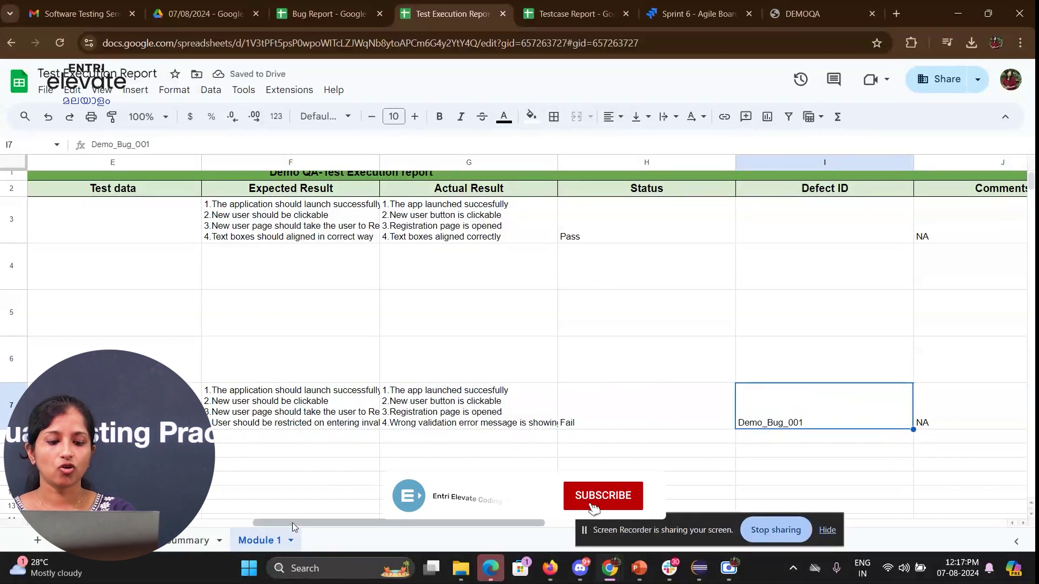
left_click_drag(292, 523, 227, 522)
scroll(324, 325, "left", 5)
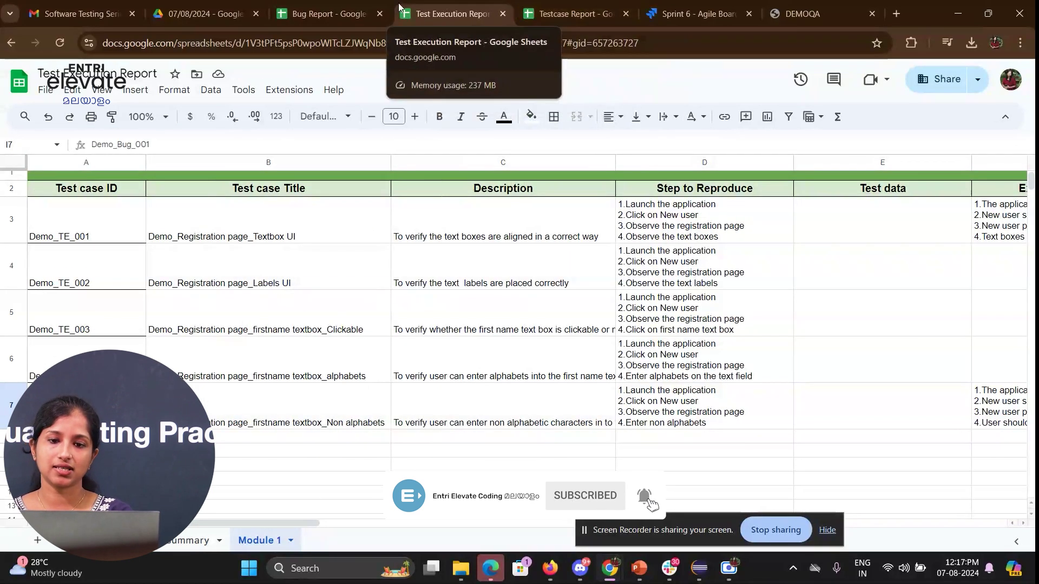
- Return to the DEMOQA Book Store registration page showing 'User exists!'
left_click(591, 5)
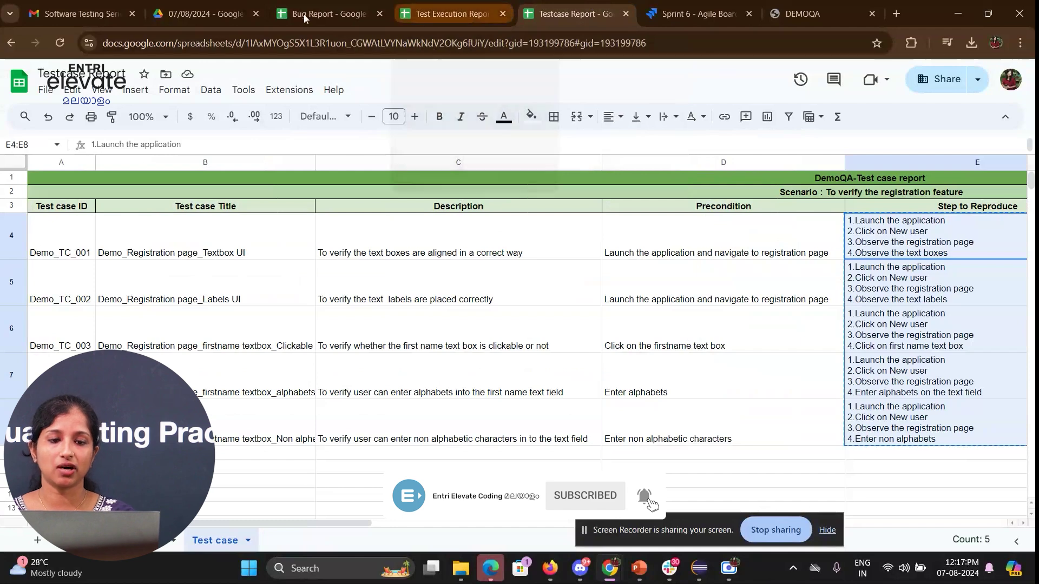
left_click(298, 15)
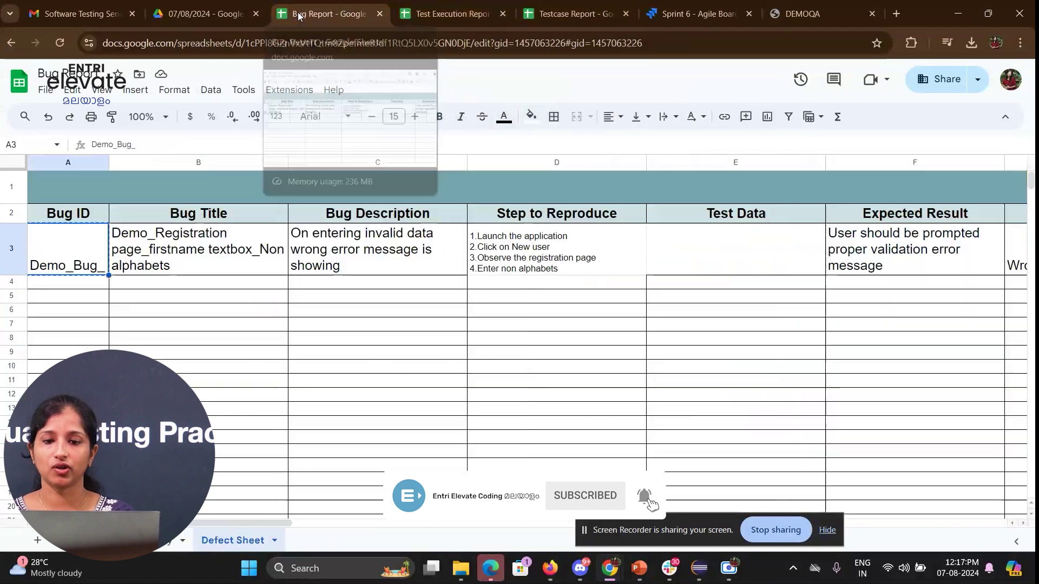
left_click(856, 4)
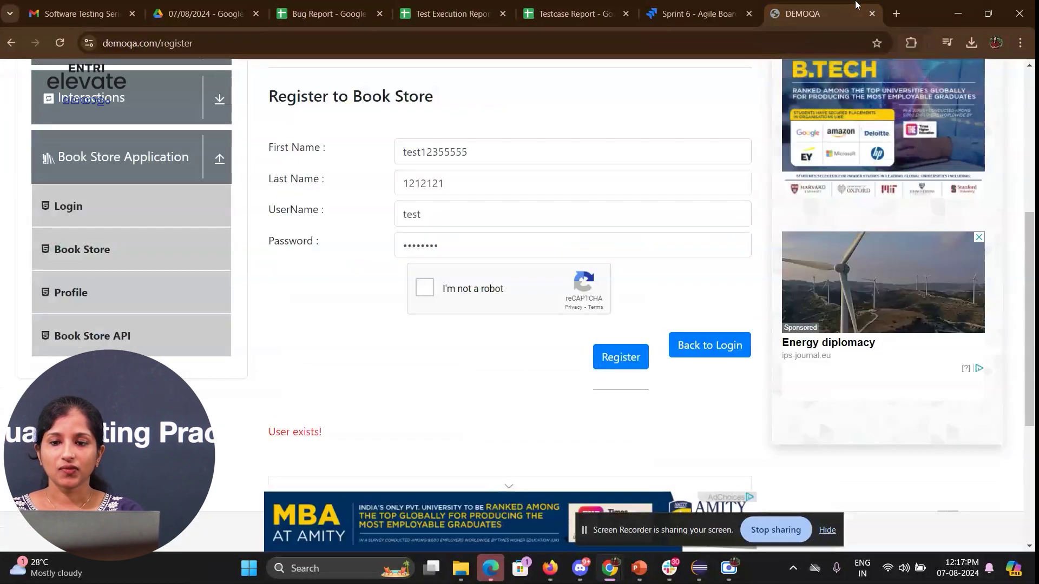